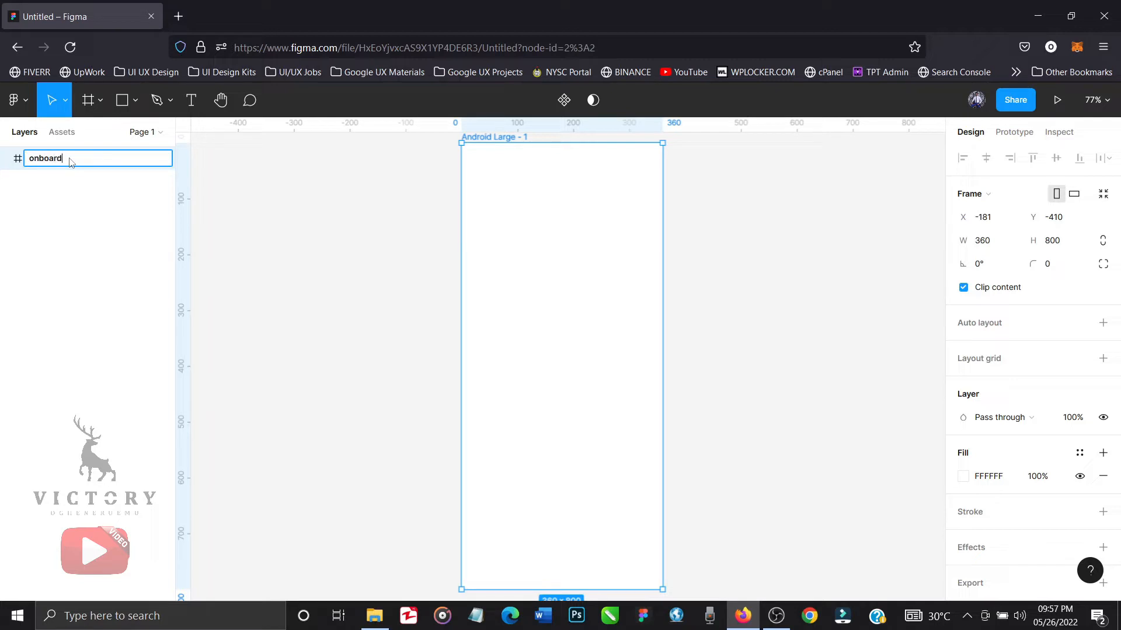
Rename the Android Large frame to "onboard 1" and set the canvas zoom to 70%.
{"action": "key", "text": "Return"}
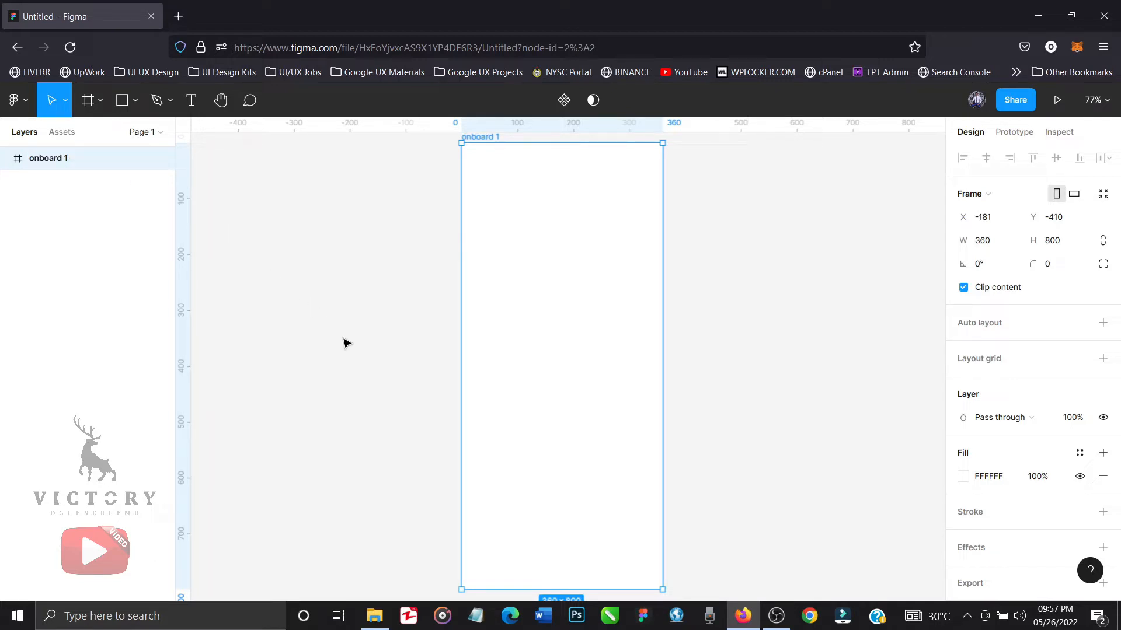
{"action": "scroll", "coordinate": [412, 388], "scroll_direction": "right", "scroll_amount": 4}
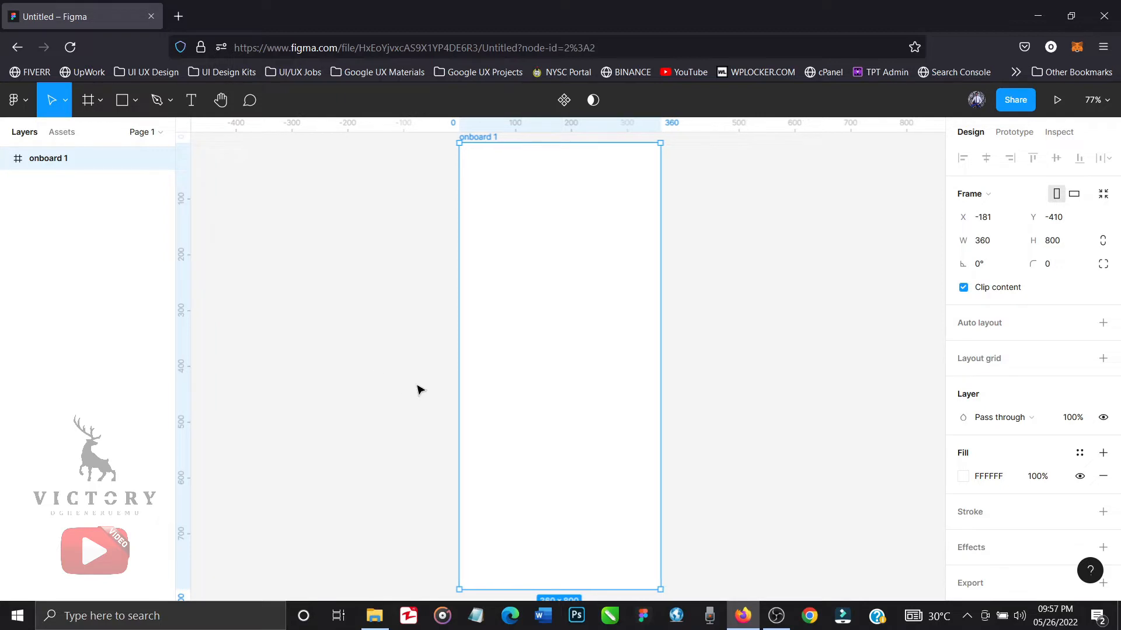
{"action": "scroll", "coordinate": [419, 389], "scroll_direction": "right", "scroll_amount": 3}
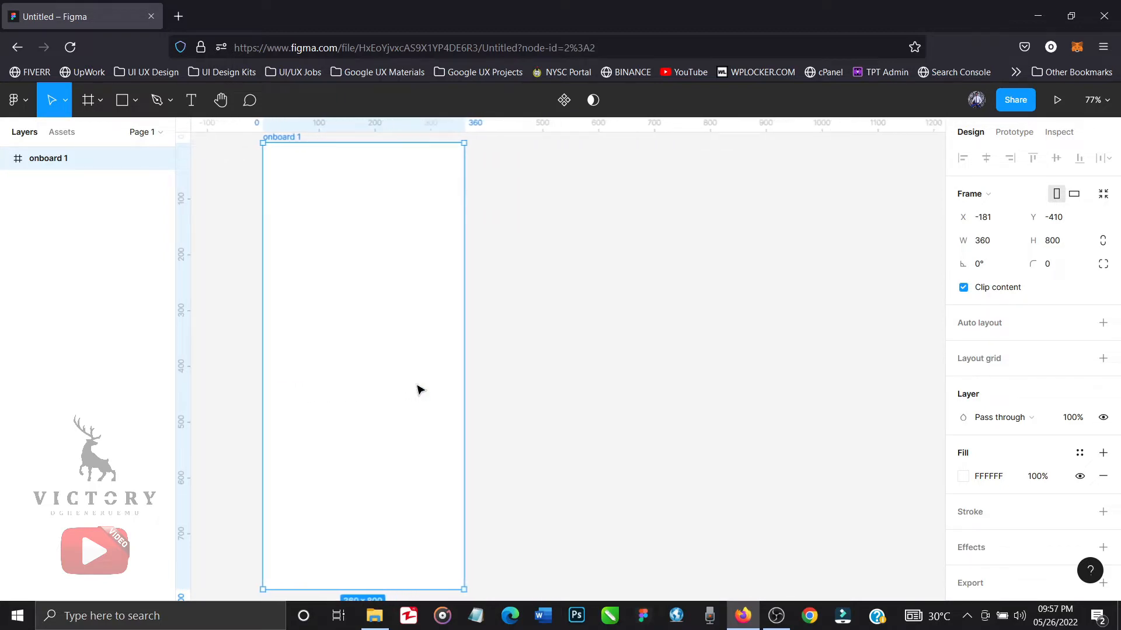
{"action": "left_click", "coordinate": [1093, 101]}
{"action": "type", "text": "70"}
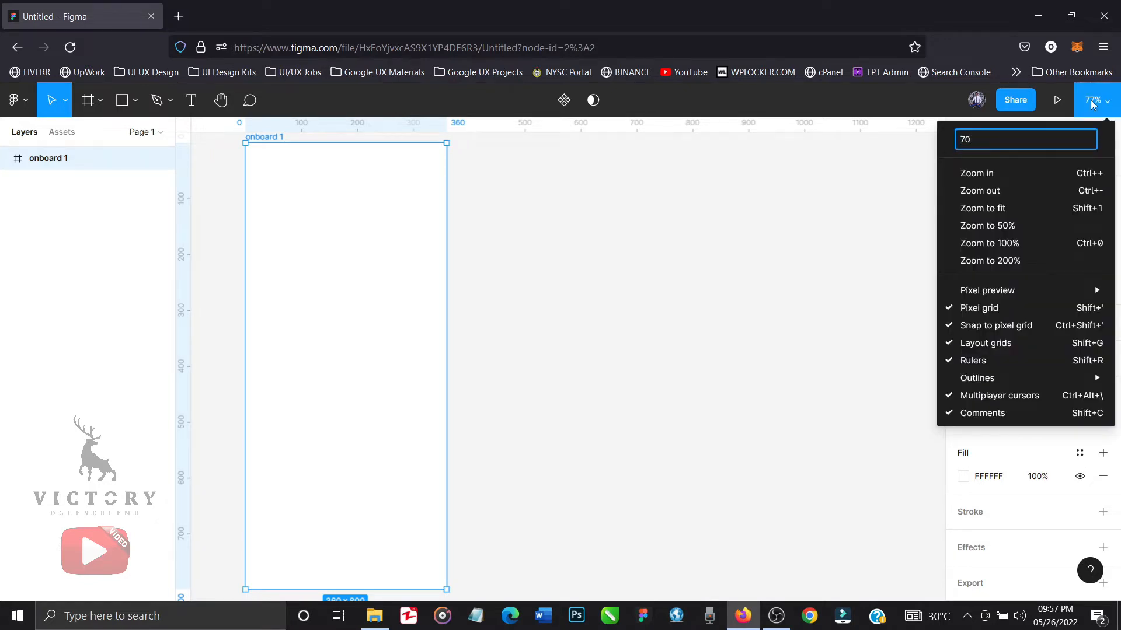
{"action": "key", "text": "Return"}
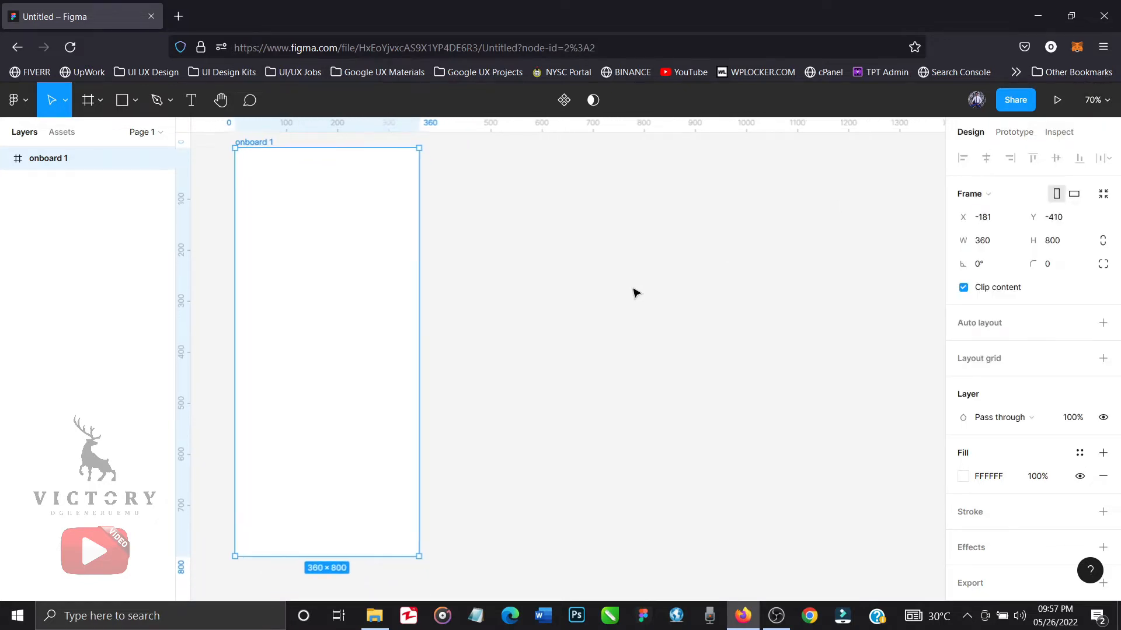
{"action": "scroll", "coordinate": [637, 294], "scroll_direction": "right", "scroll_amount": 1}
{"action": "scroll", "coordinate": [637, 294], "scroll_direction": "up", "scroll_amount": 1}
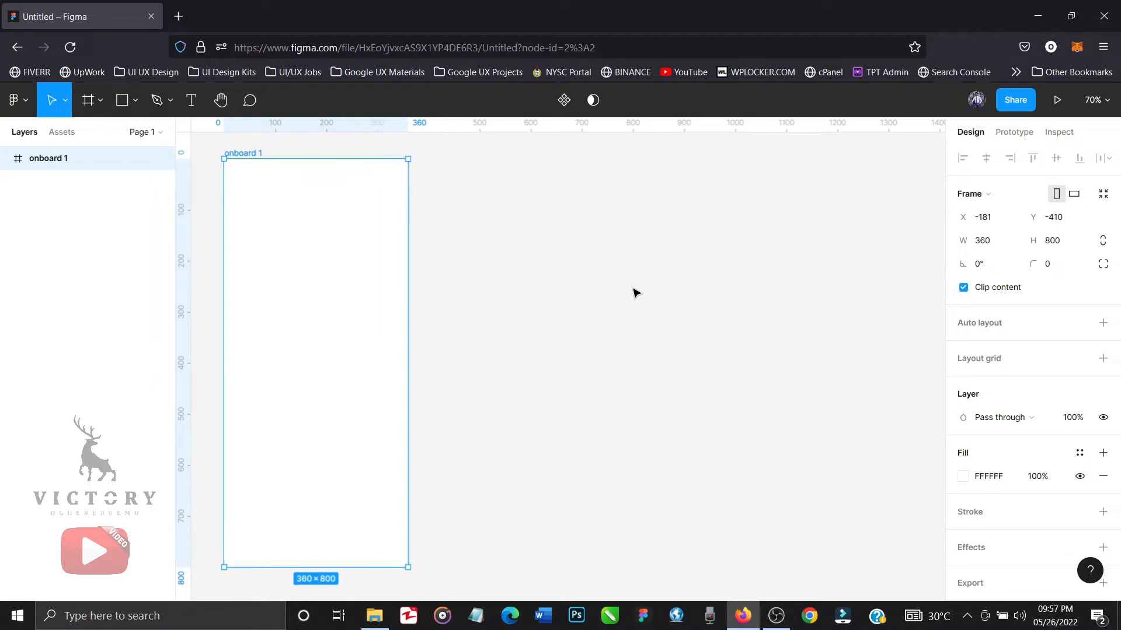
{"action": "left_click", "coordinate": [636, 294]}
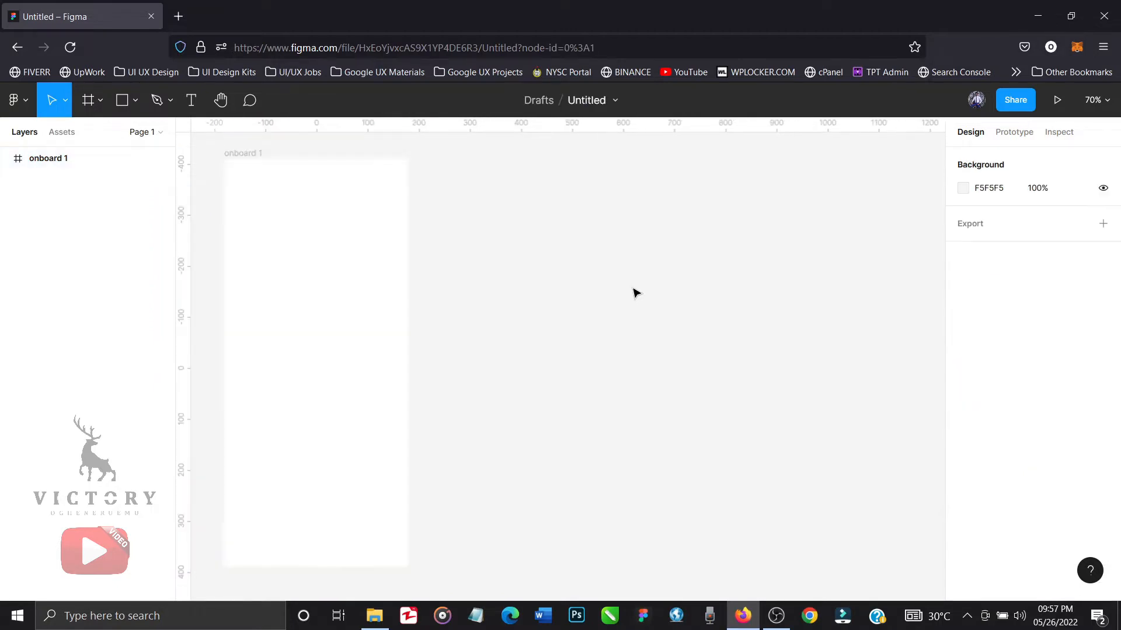
Insert the arrow-left icon onto the canvas using the Feather Icons plugin.
{"action": "right_click", "coordinate": [635, 293]}
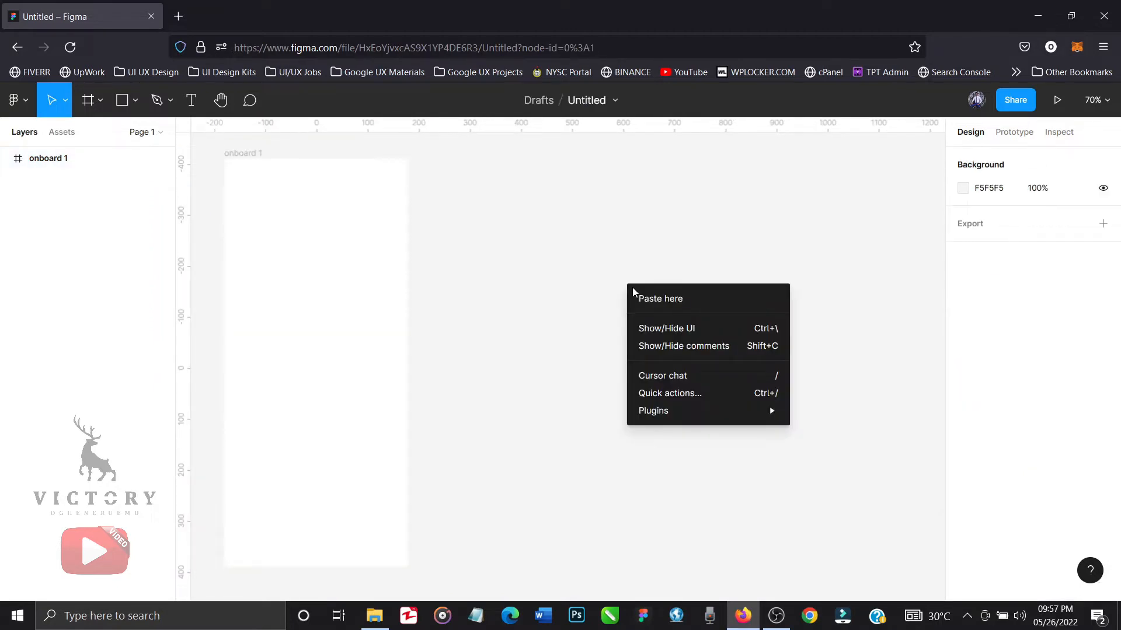
{"action": "mouse_move", "coordinate": [689, 416]}
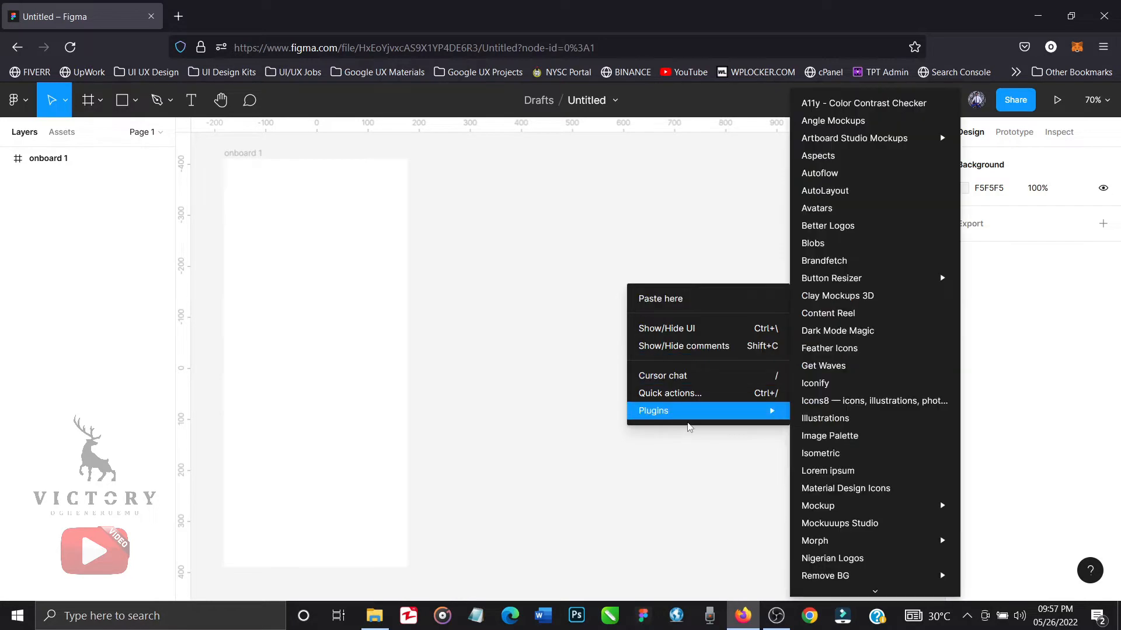
{"action": "left_click", "coordinate": [831, 348]}
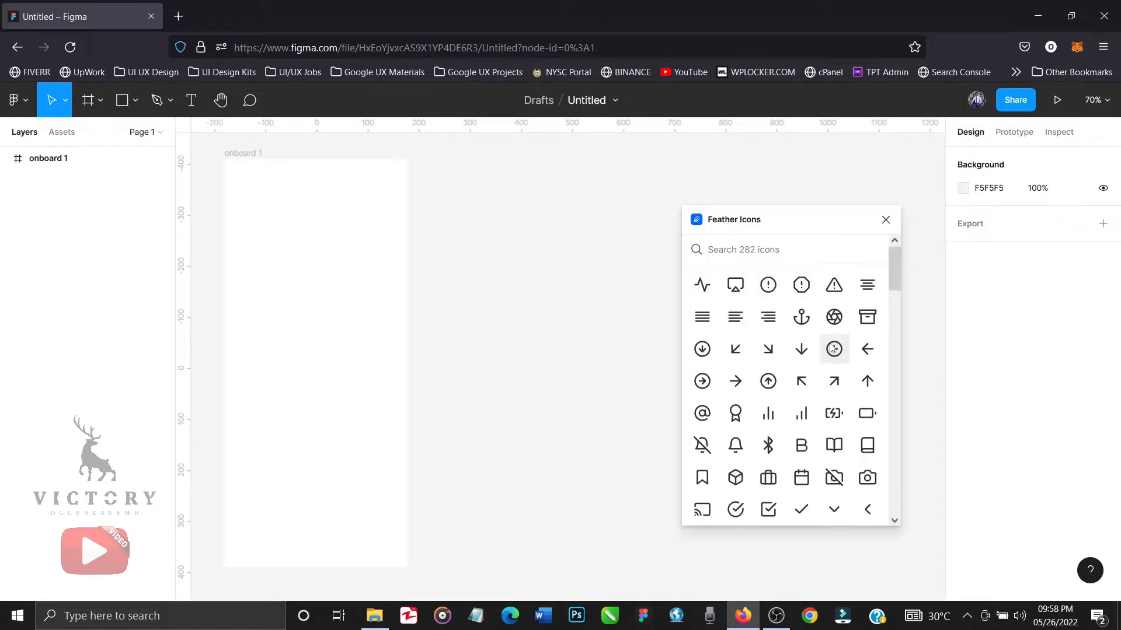
{"action": "left_click", "coordinate": [870, 355]}
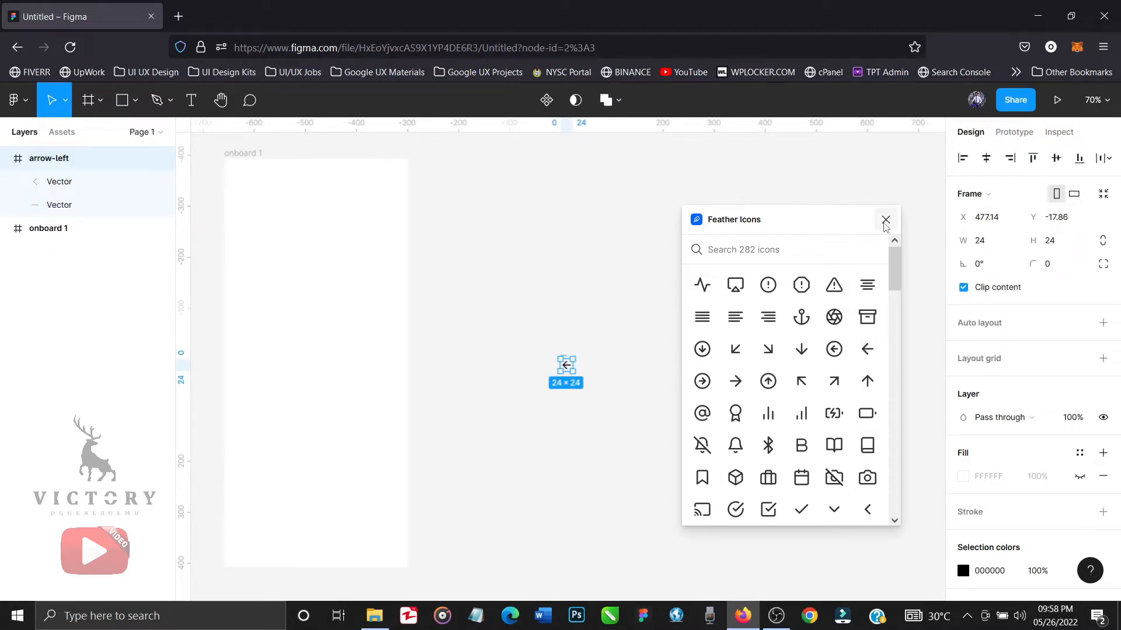
{"action": "left_click", "coordinate": [886, 222]}
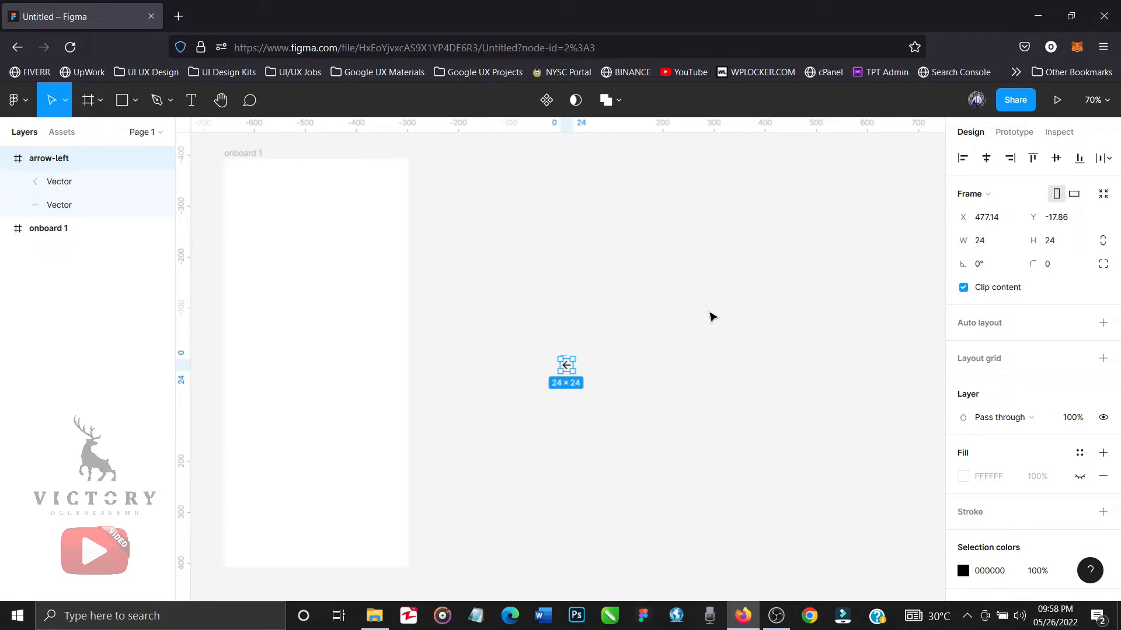
{"action": "left_click", "coordinate": [711, 317]}
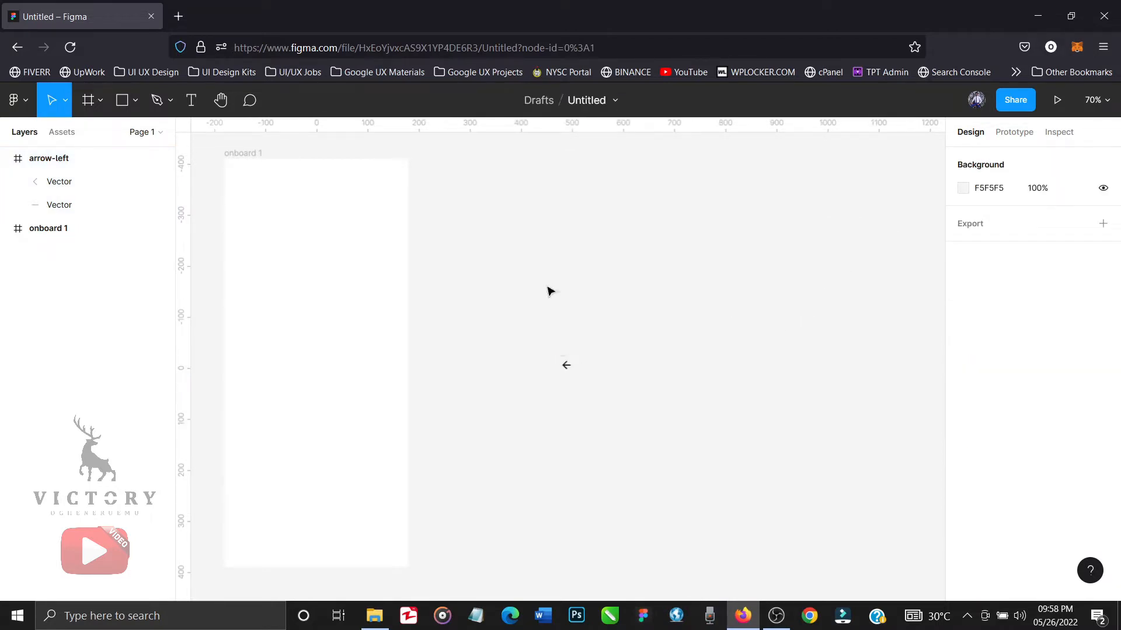
Group the two vectors of the arrow-left icon and name the group "back".
{"action": "left_click", "coordinate": [90, 190]}
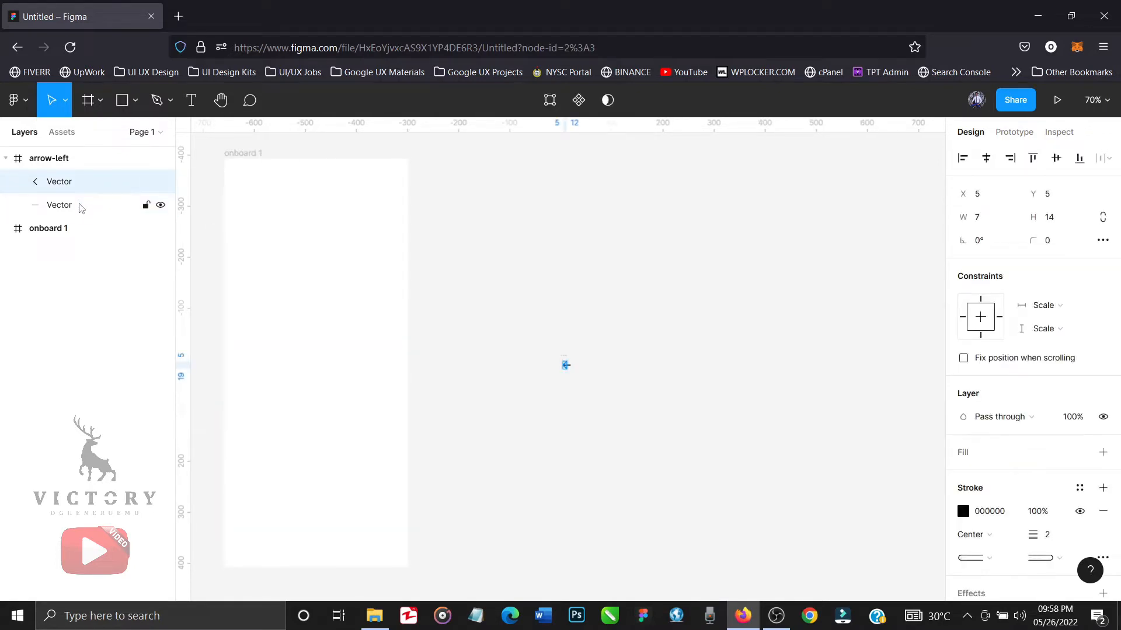
{"action": "left_click", "coordinate": [80, 208], "text": "shift"}
{"action": "key", "text": "ctrl+g"}
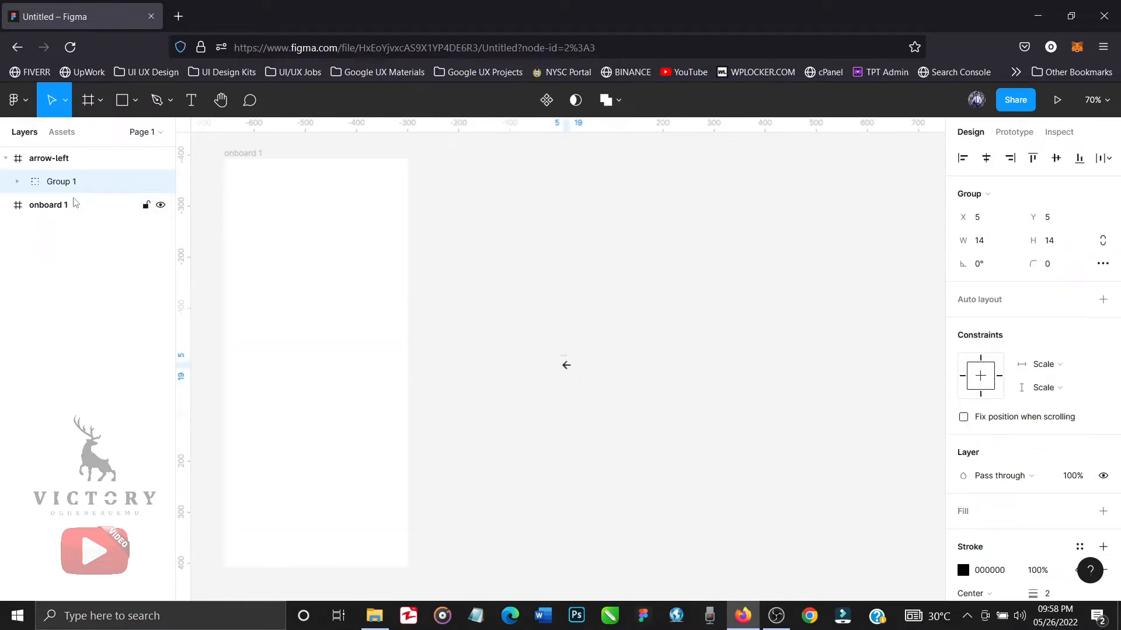
{"action": "double_click", "coordinate": [68, 182]}
{"action": "type", "text": "back"}
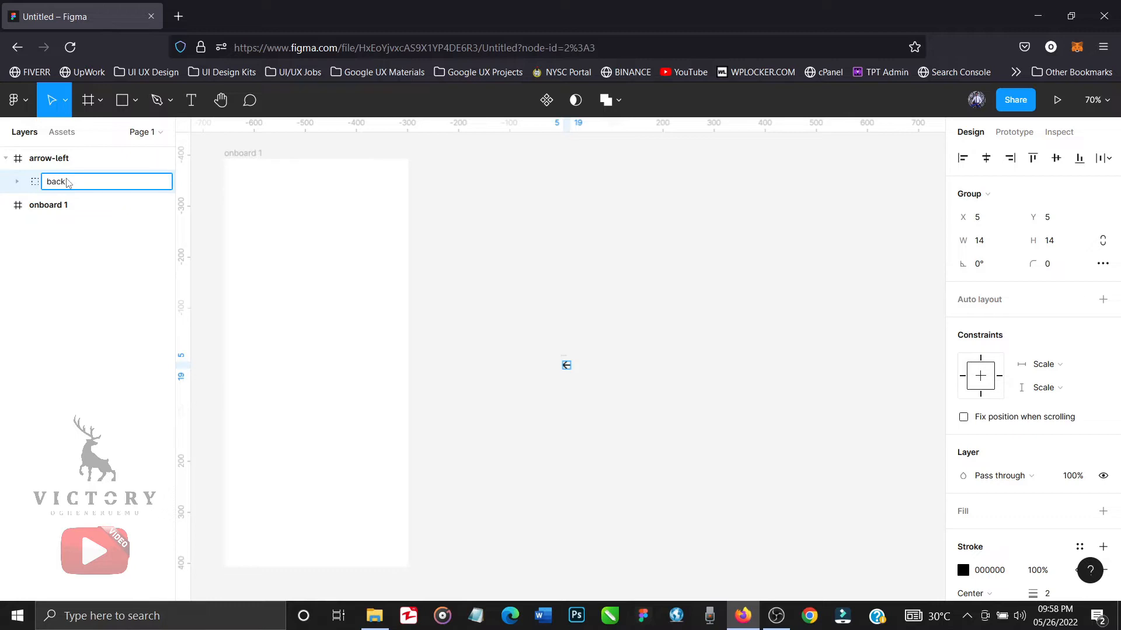
{"action": "key", "text": "Return"}
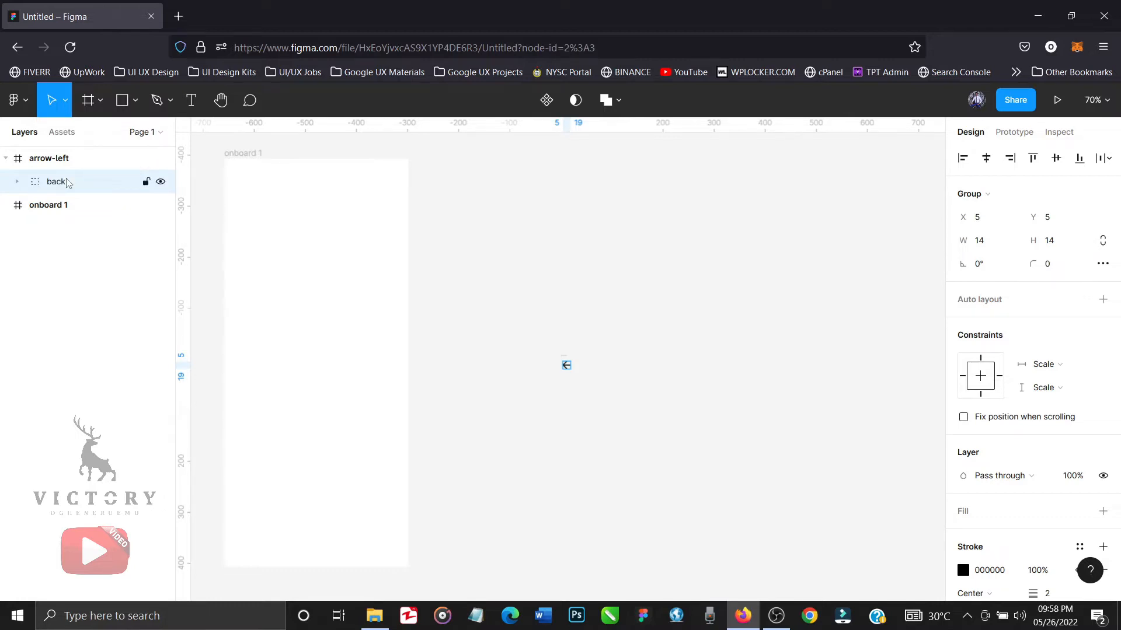
Take the back group out of the arrow-left frame and delete the emptied frame.
{"action": "left_click_drag", "start_coordinate": [69, 183], "coordinate": [56, 217]}
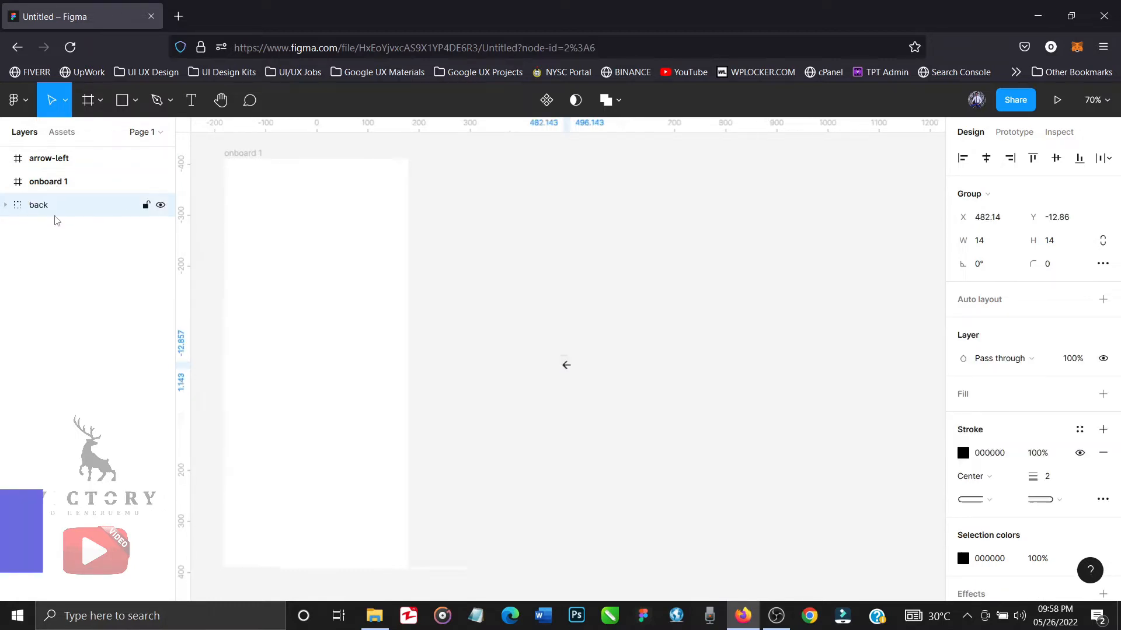
{"action": "left_click", "coordinate": [68, 169]}
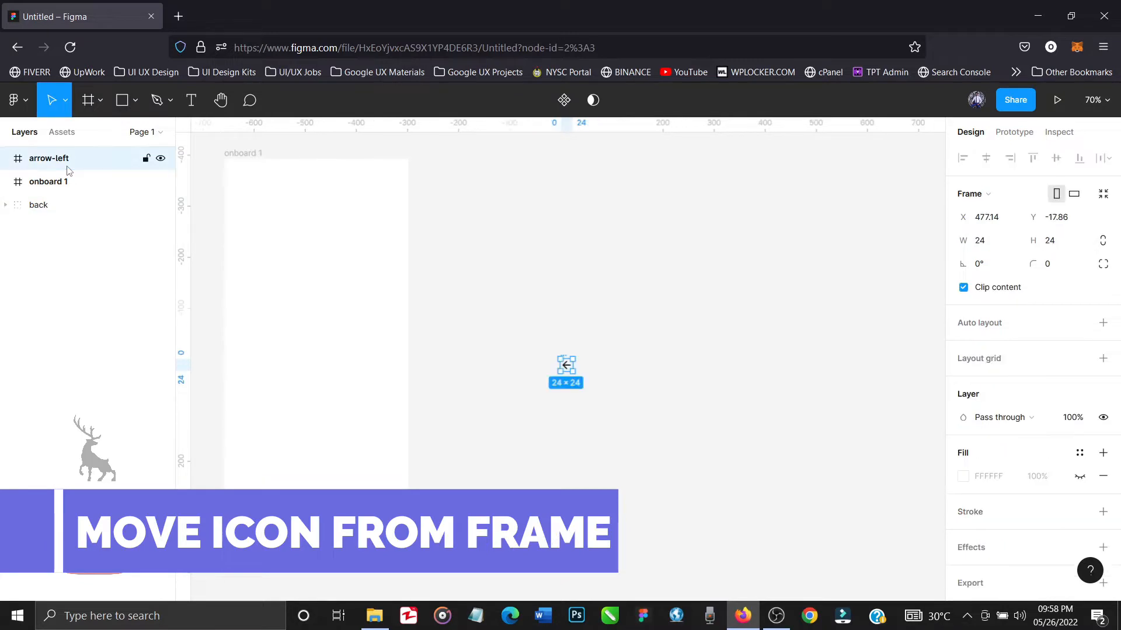
{"action": "key", "text": "Delete"}
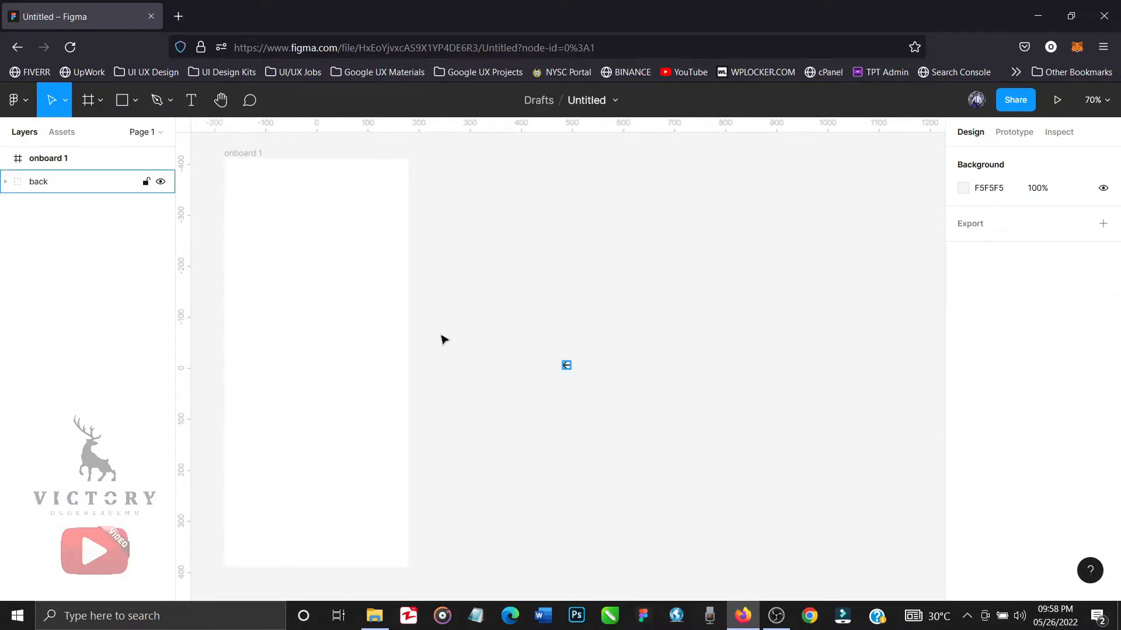
Move the back icon into the onboard 1 frame at about X 203, Y 264.
{"action": "left_click_drag", "start_coordinate": [566, 366], "coordinate": [334, 301]}
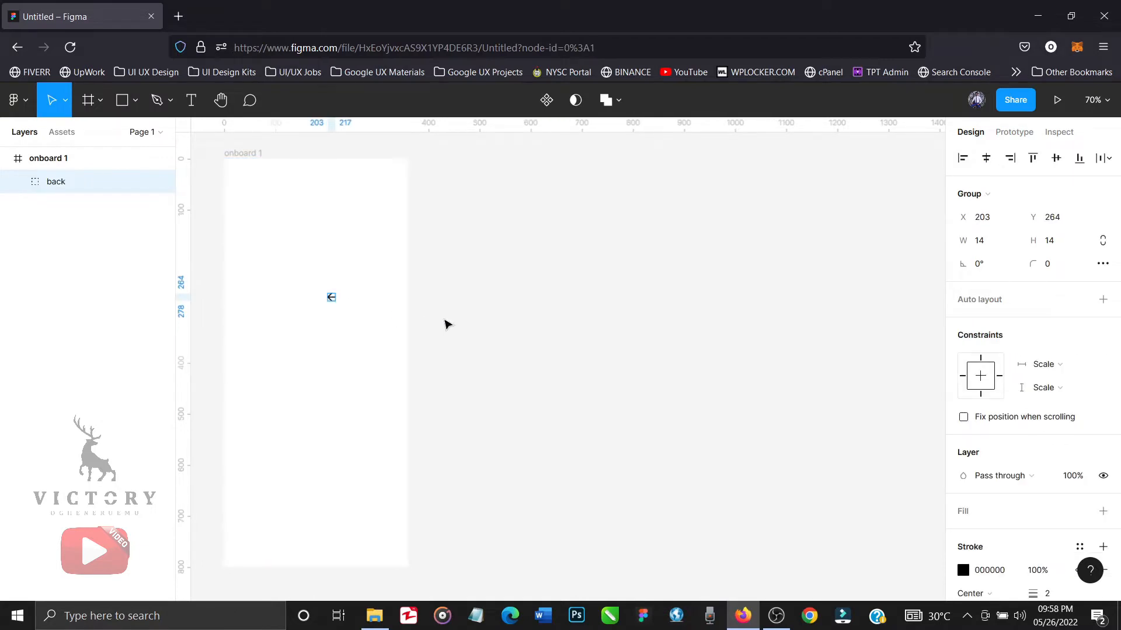
{"action": "left_click", "coordinate": [447, 324]}
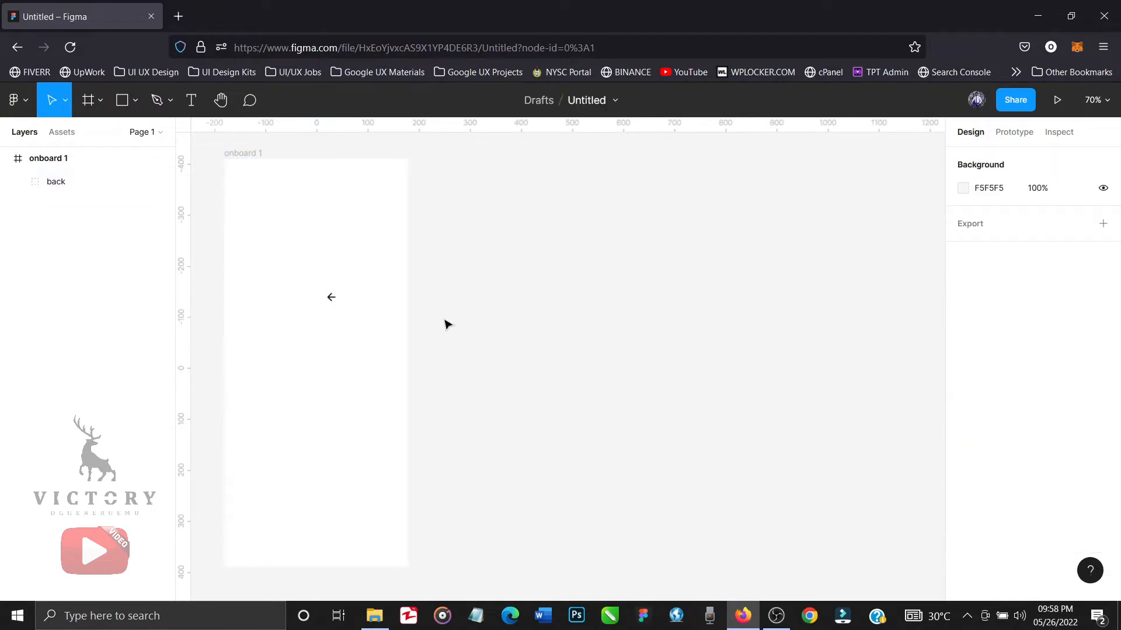
Add a layout grid to the onboard 1 frame and change its type to Columns.
{"action": "left_click", "coordinate": [240, 154]}
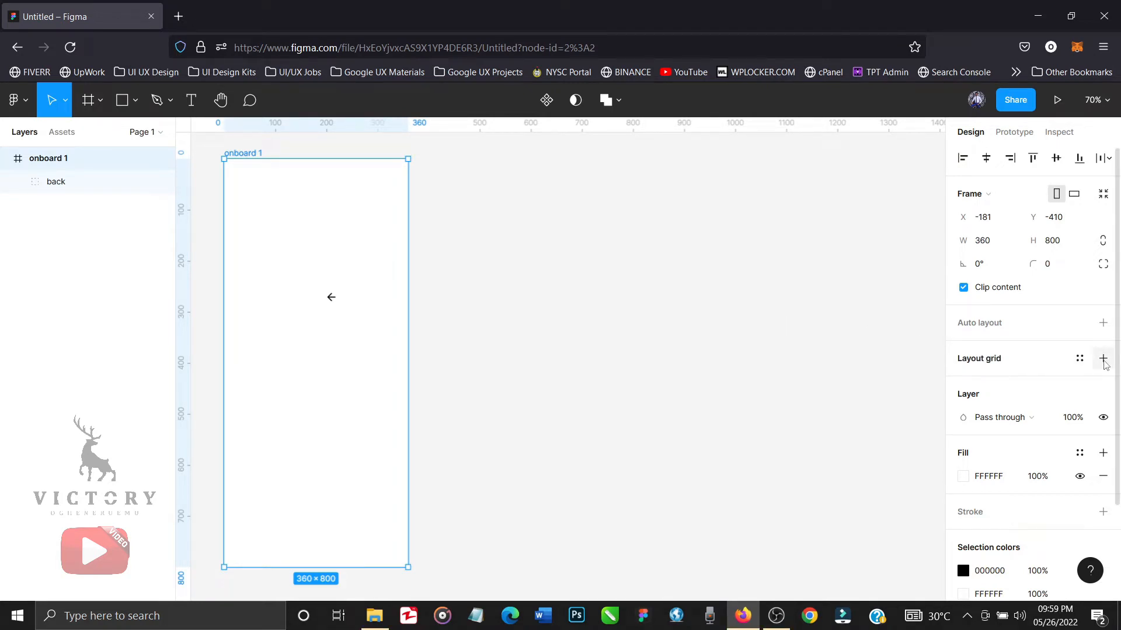
{"action": "left_click", "coordinate": [1103, 360]}
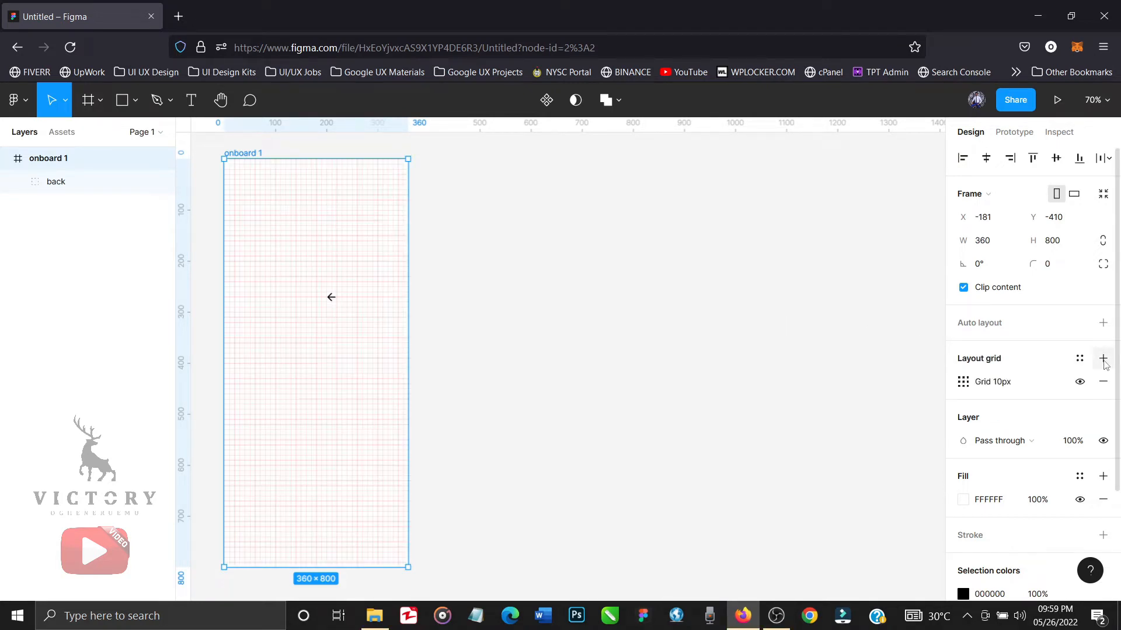
{"action": "left_click", "coordinate": [964, 383]}
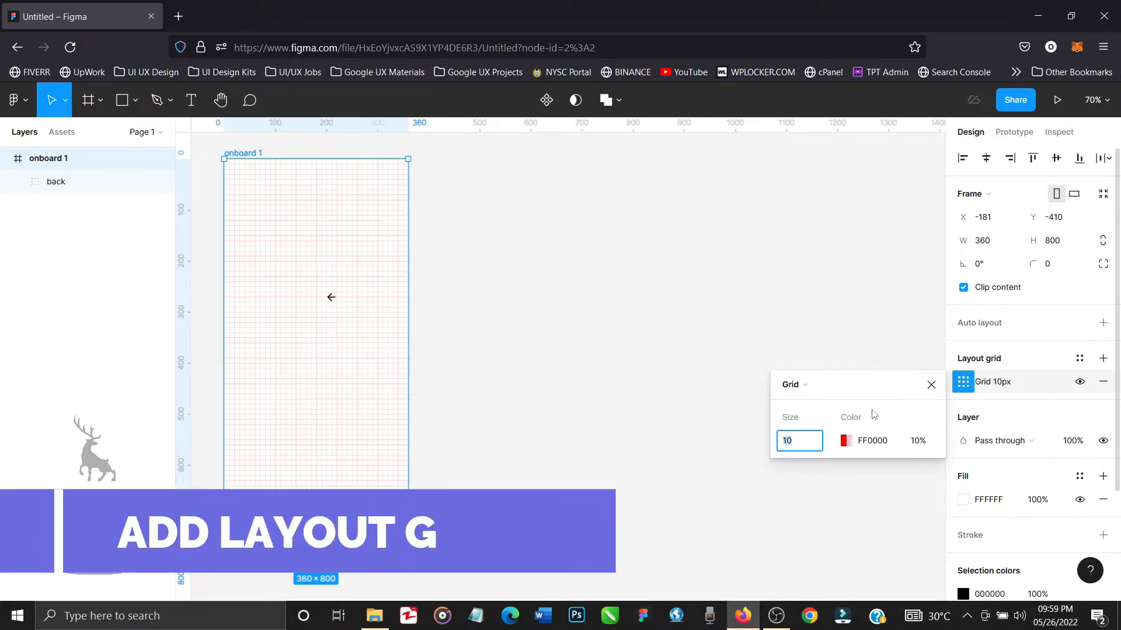
{"action": "left_click", "coordinate": [839, 386]}
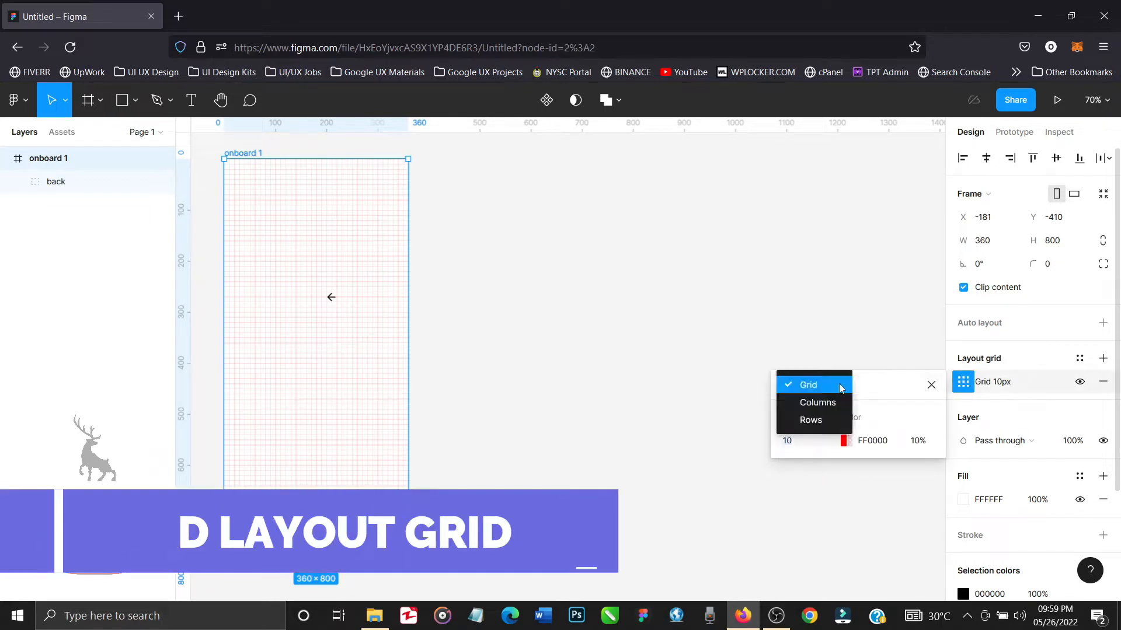
{"action": "left_click", "coordinate": [833, 404]}
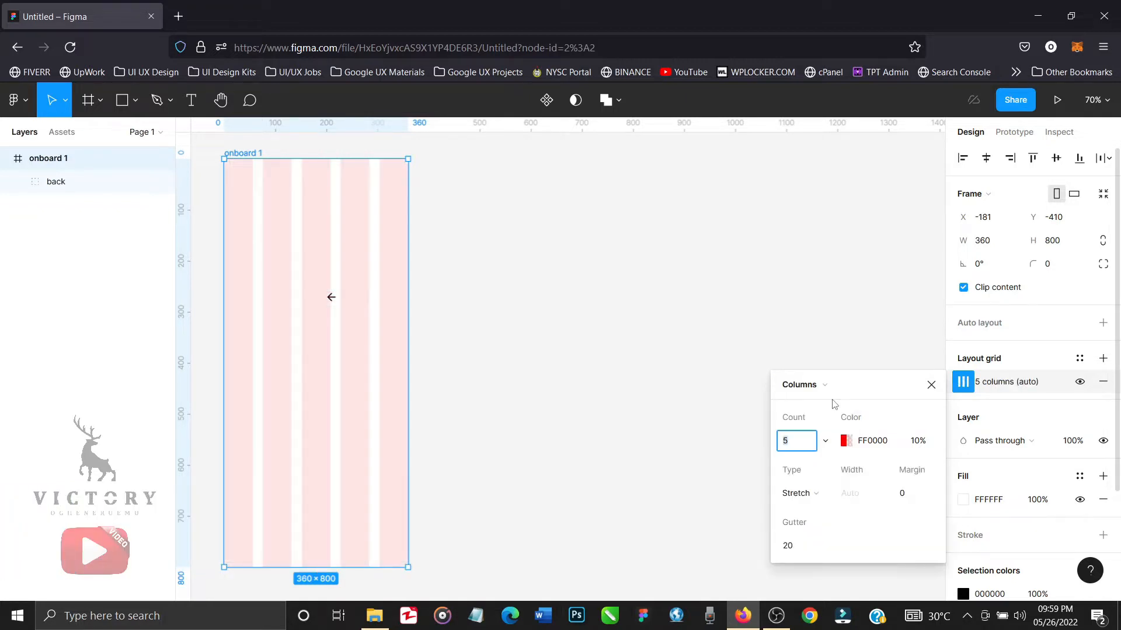
Set the column grid's margin to 12.
{"action": "left_click", "coordinate": [914, 495]}
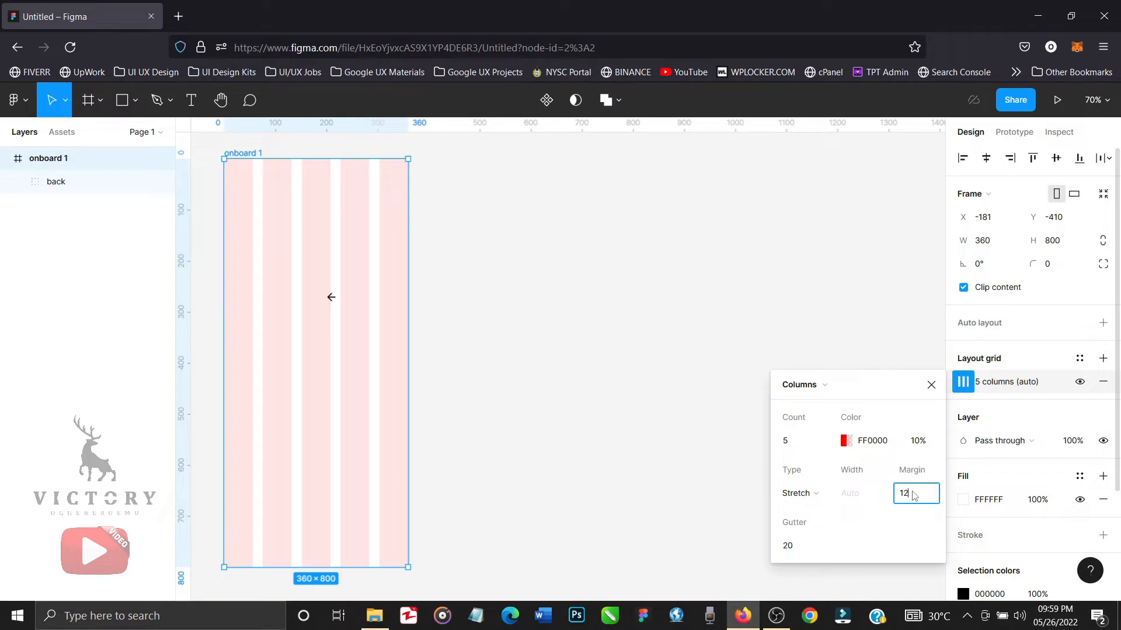
{"action": "type", "text": "12"}
{"action": "left_click", "coordinate": [797, 445]}
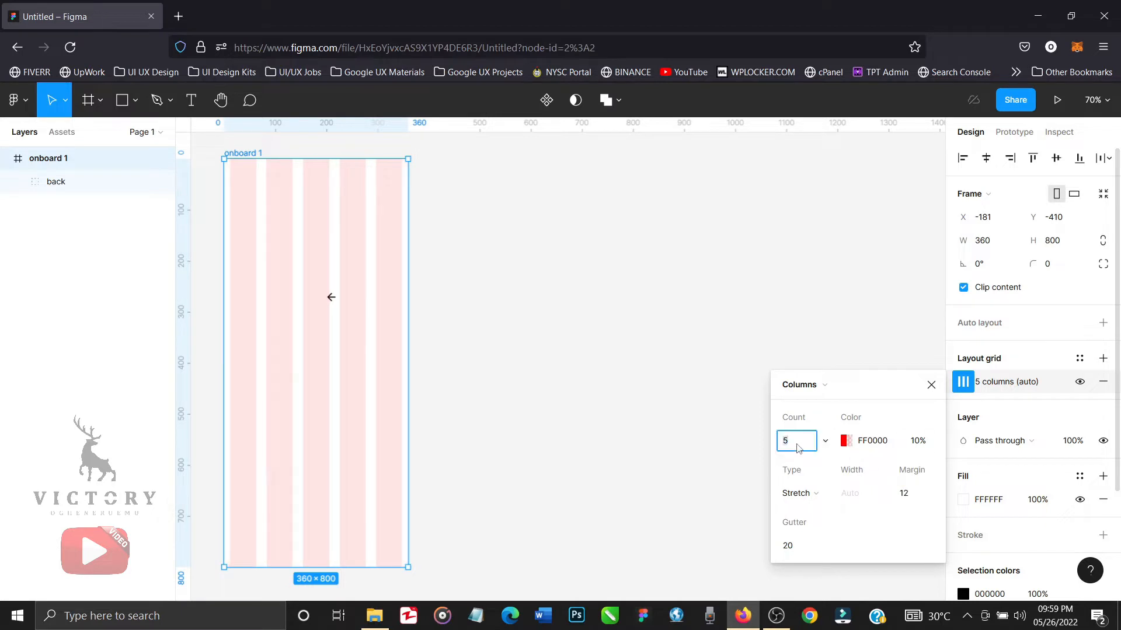
Set the column grid's margin to 16.
{"action": "left_click", "coordinate": [916, 498]}
{"action": "key", "text": "BackSpace"}
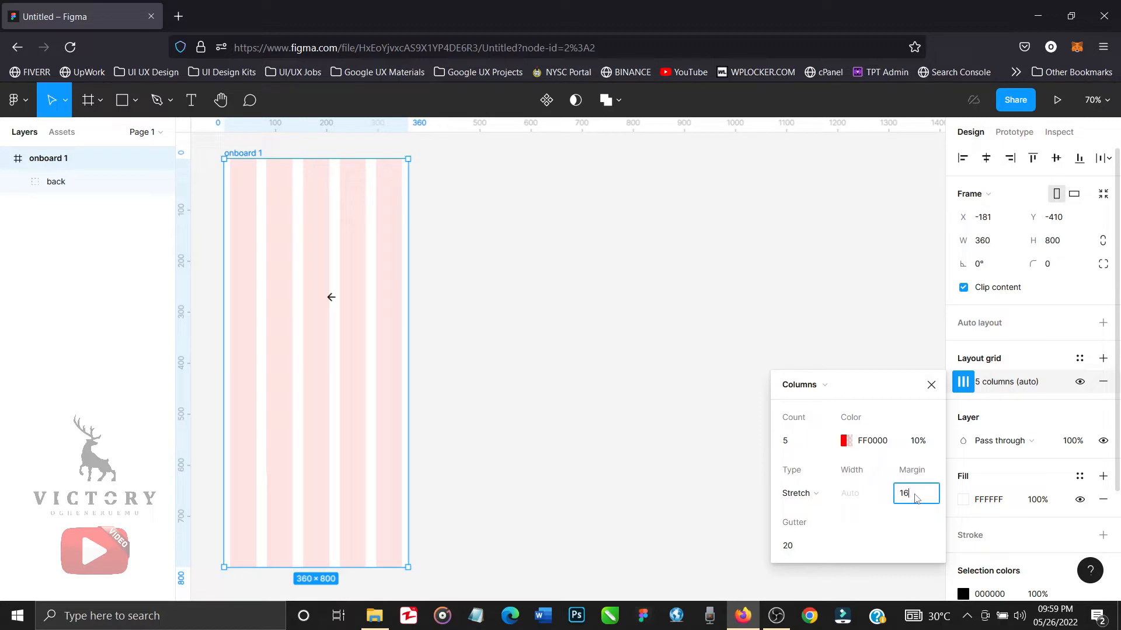
{"action": "left_click", "coordinate": [801, 442]}
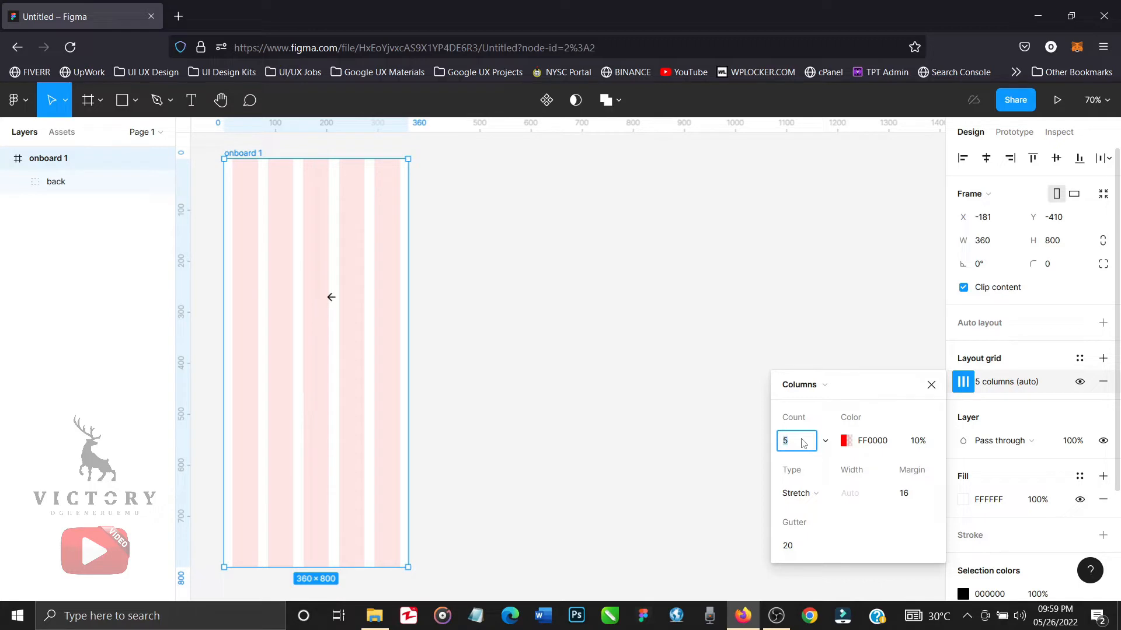
Change the column grid's color to blue 0047FF and close the grid settings.
{"action": "left_click", "coordinate": [847, 445]}
{"action": "left_click", "coordinate": [848, 445]}
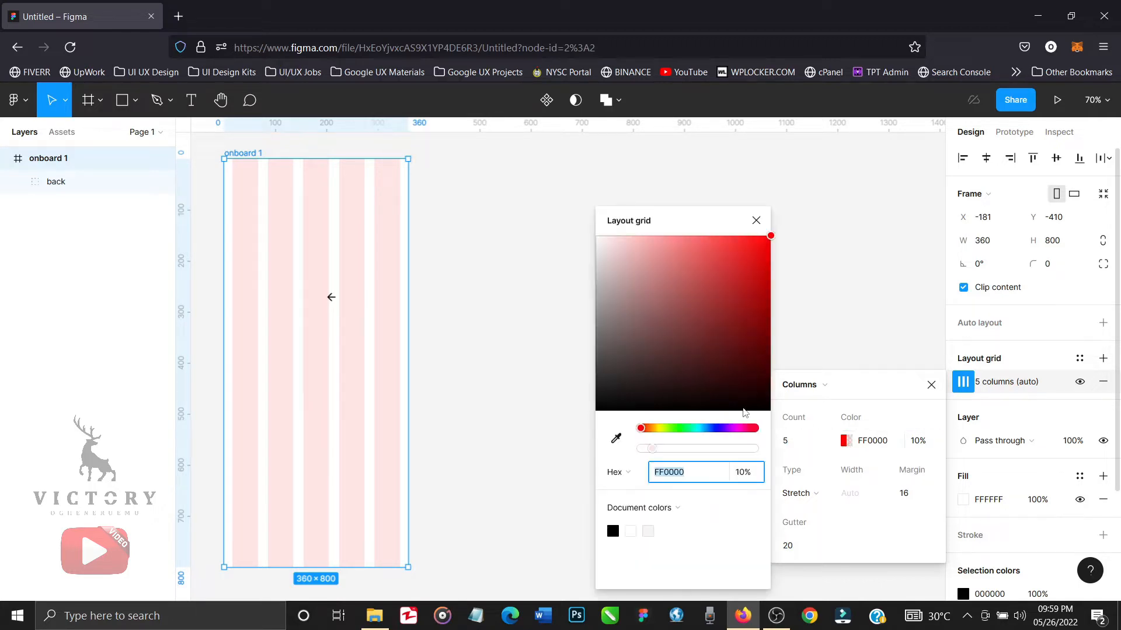
{"action": "left_click", "coordinate": [712, 429]}
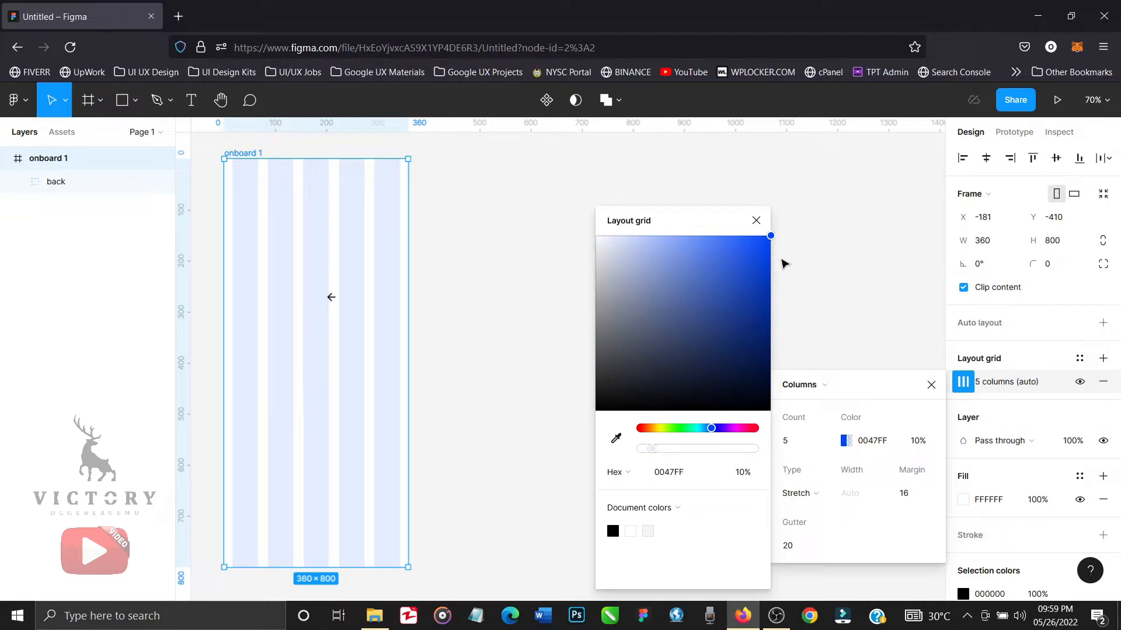
{"action": "left_click", "coordinate": [755, 221]}
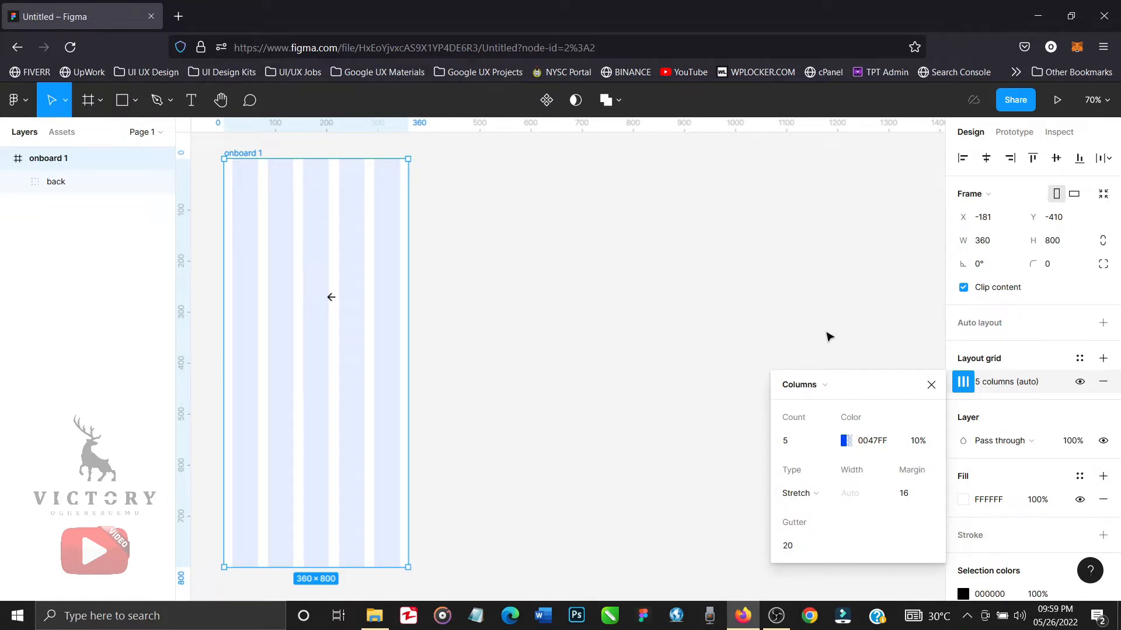
{"action": "left_click", "coordinate": [932, 386]}
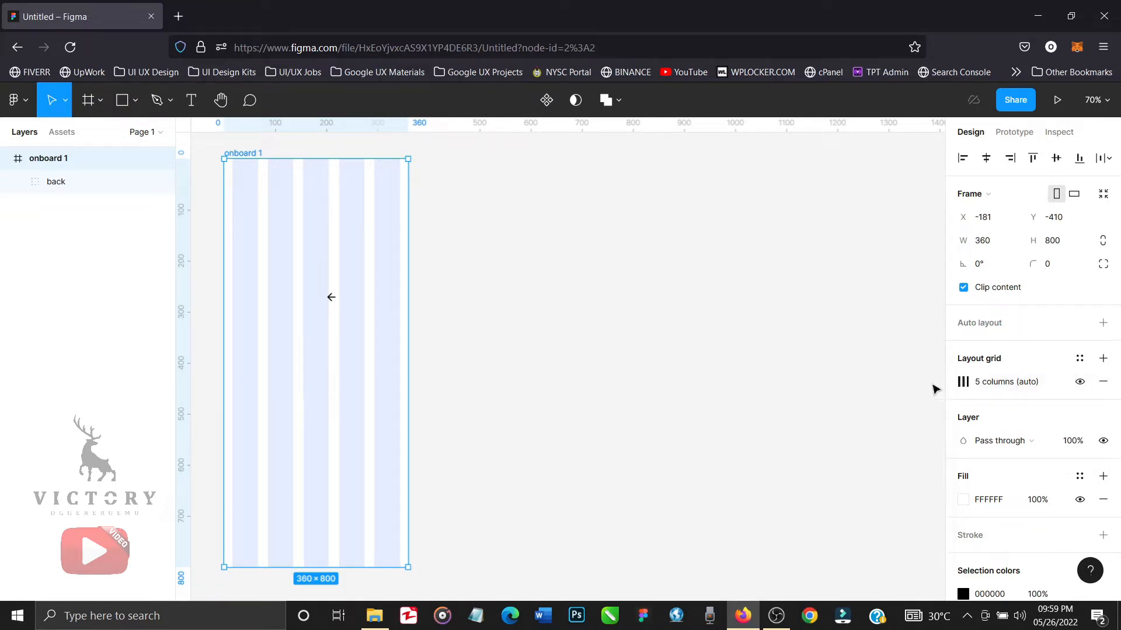
Resize the back arrow icon in the onboard 1 frame to 16 × 16.
{"action": "left_click", "coordinate": [514, 350]}
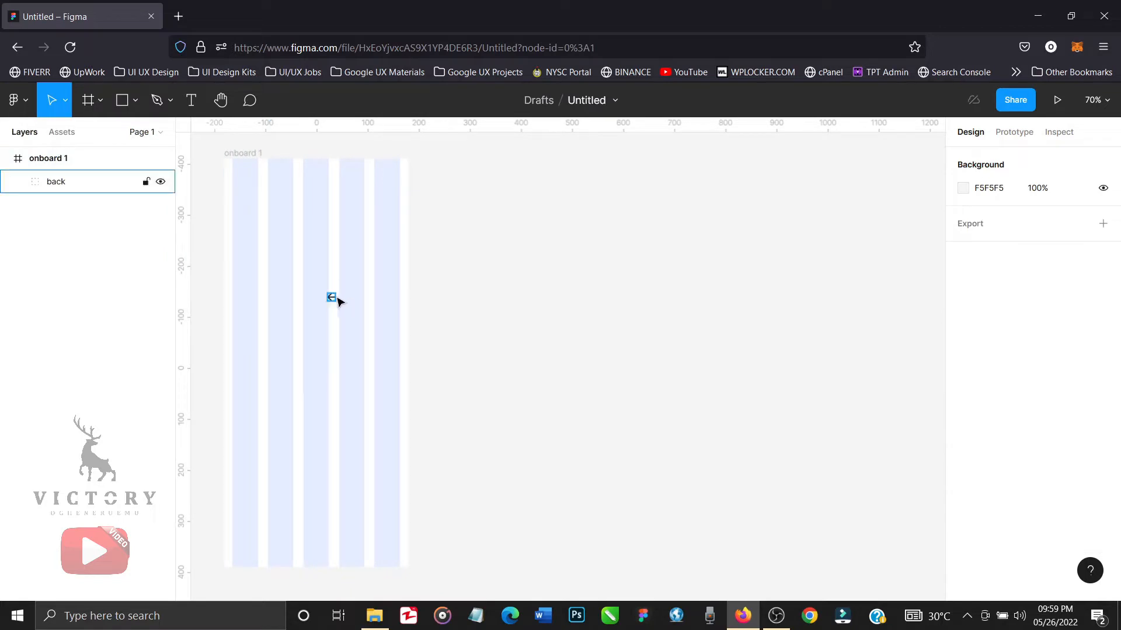
{"action": "left_click", "coordinate": [332, 298]}
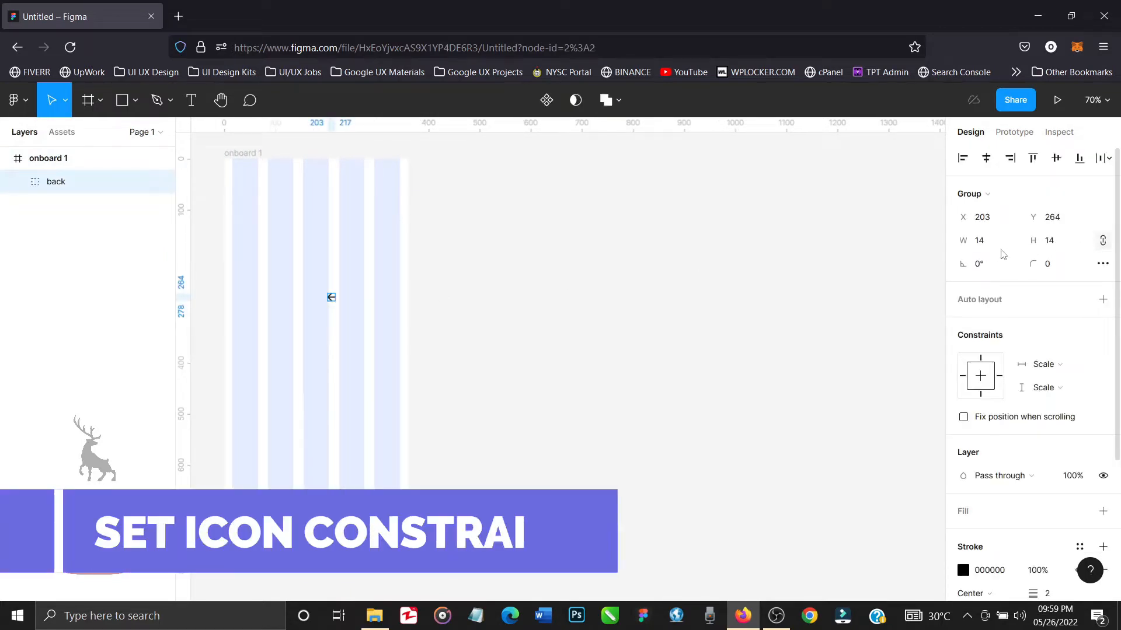
{"action": "left_click", "coordinate": [991, 245]}
{"action": "type", "text": "16"}
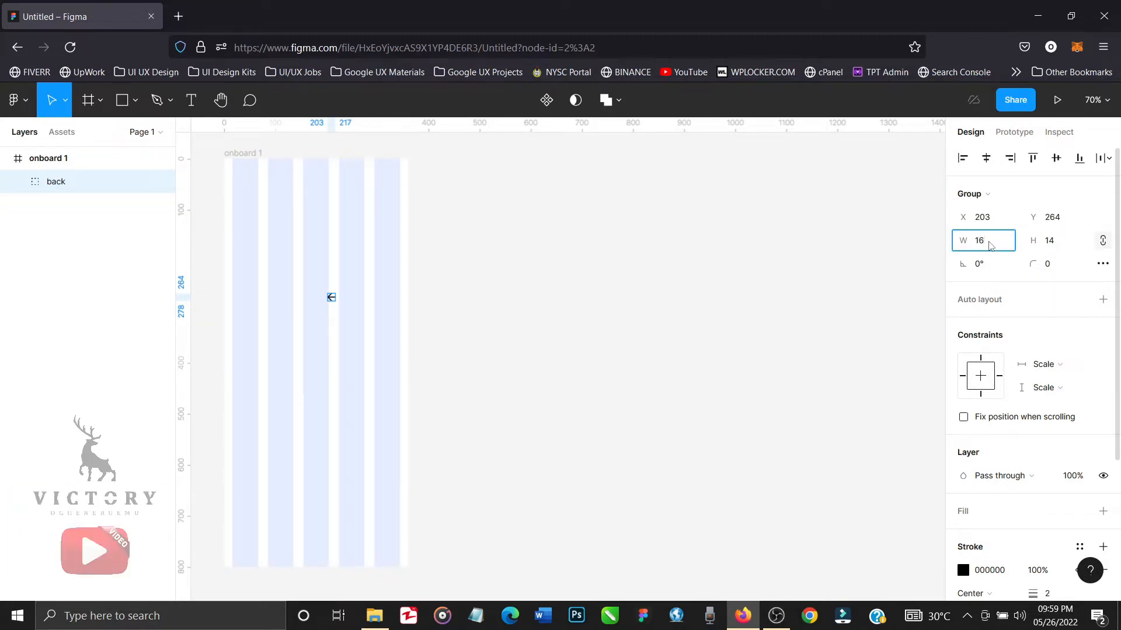
{"action": "key", "text": "Return"}
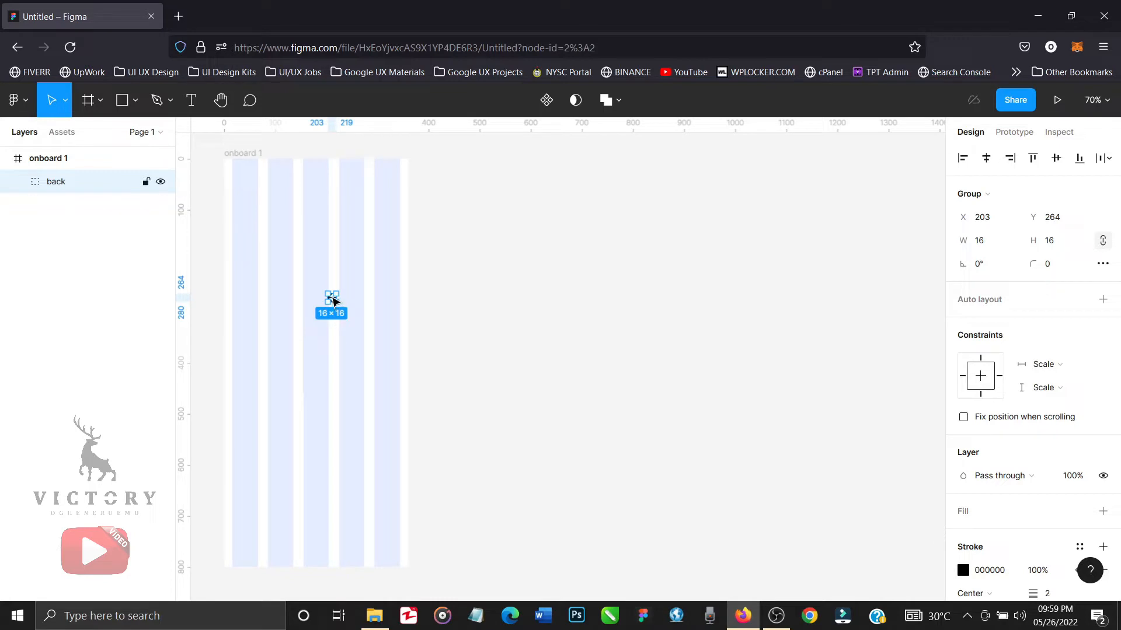
Move the back icon to the first column's edge at X 16, Y 64, and dismiss the unsaved-changes notice.
{"action": "left_click_drag", "start_coordinate": [333, 300], "coordinate": [240, 199]}
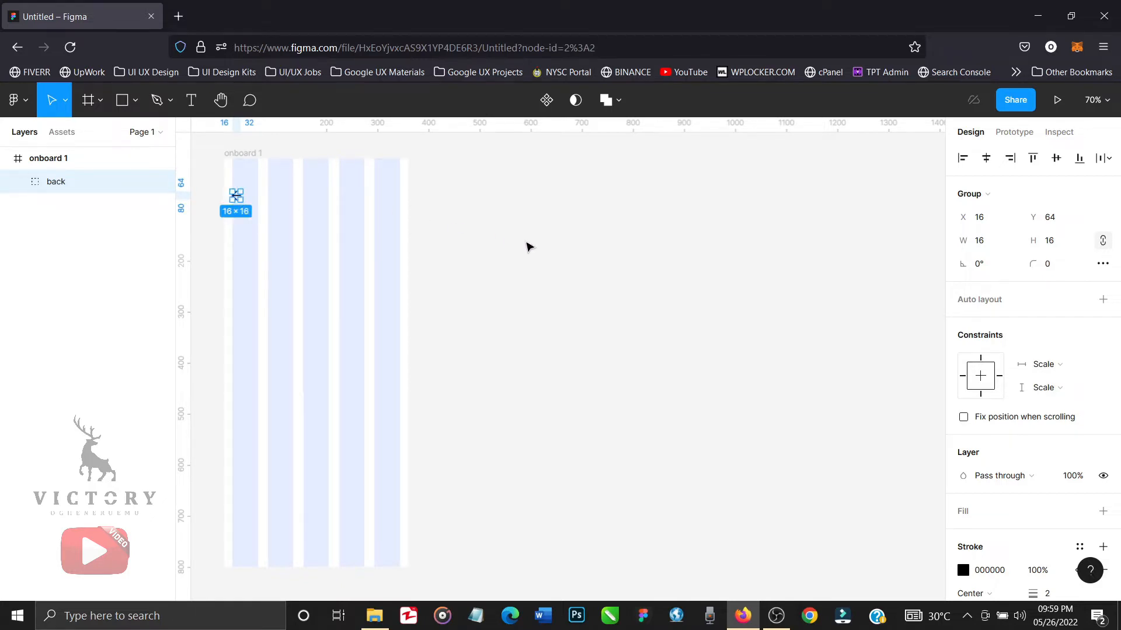
{"action": "left_click", "coordinate": [529, 247]}
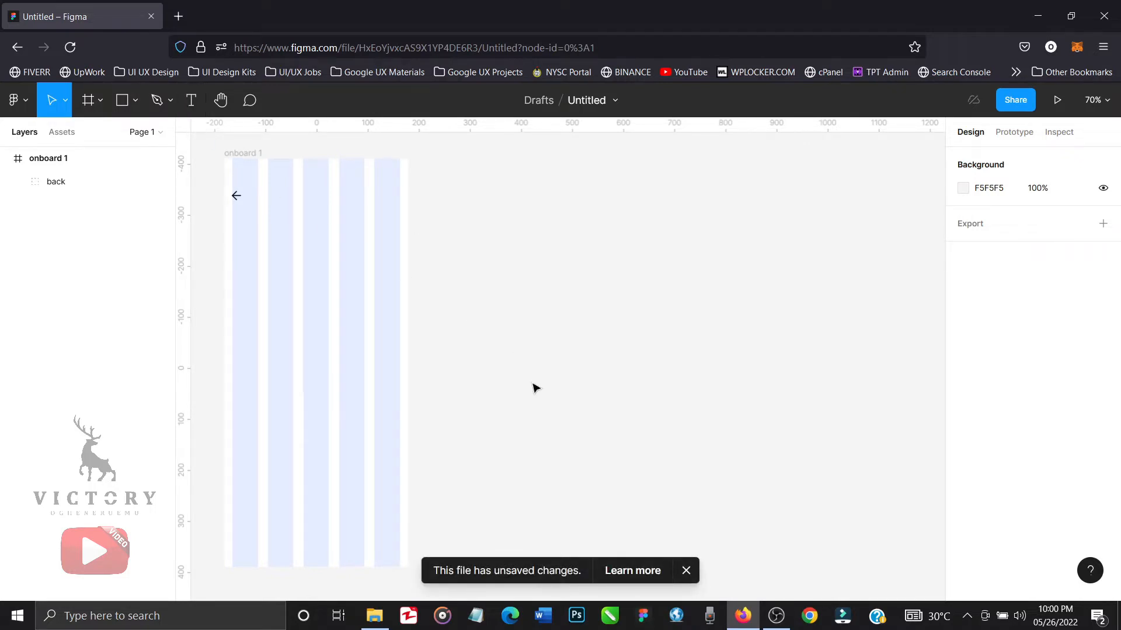
{"action": "left_click", "coordinate": [687, 571]}
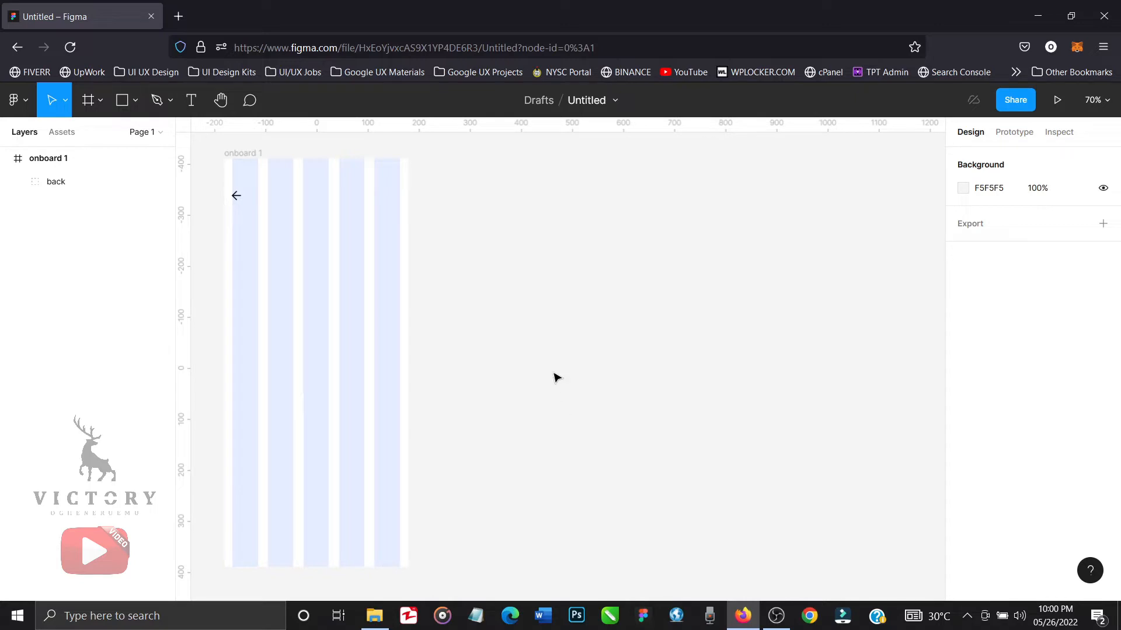
Add the text NEXT on the empty canvas beside the onboard 1 frame and set its font to Rubik.
{"action": "key", "text": "t"}
{"action": "left_click", "coordinate": [513, 320]}
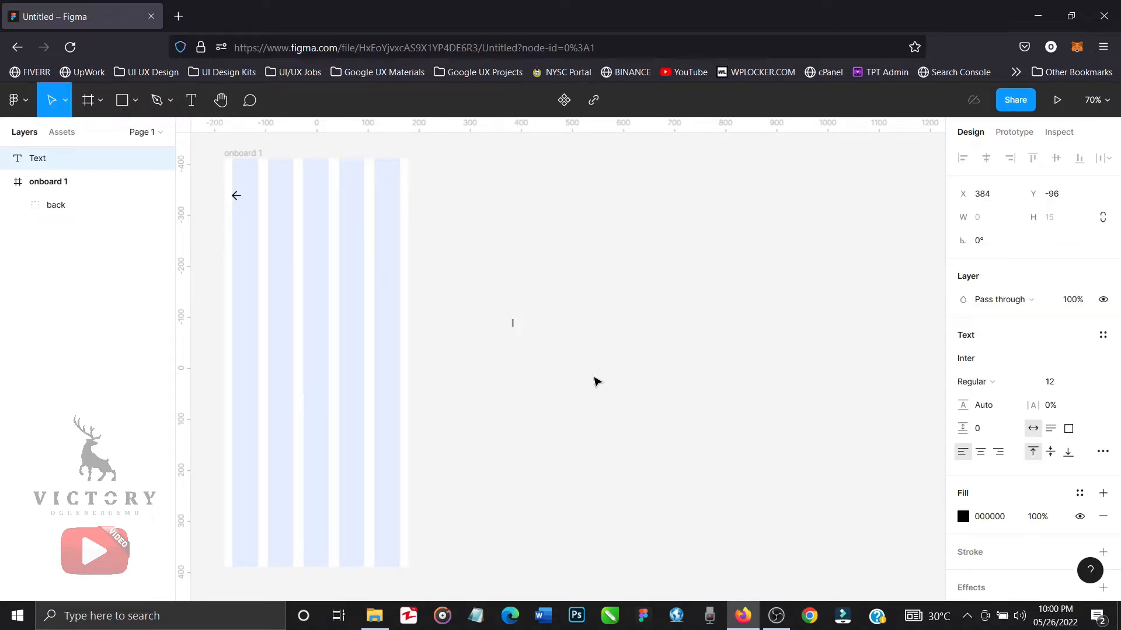
{"action": "type", "text": "NEXT"}
{"action": "key", "text": "Escape"}
{"action": "left_click", "coordinate": [972, 362]}
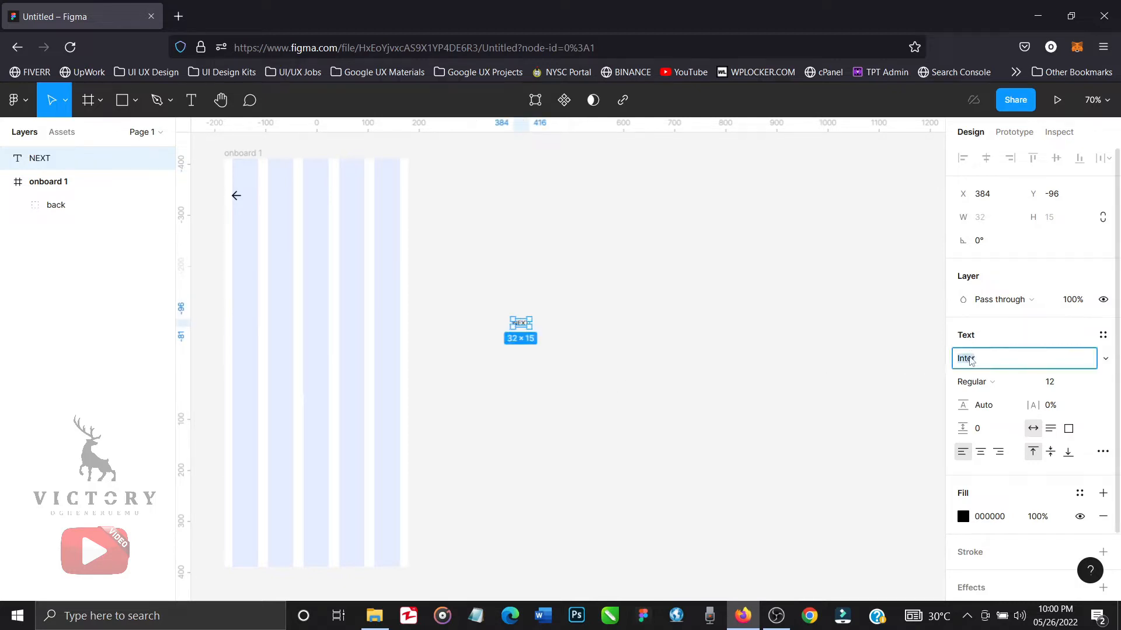
{"action": "type", "text": "Rubik"}
{"action": "key", "text": "Return"}
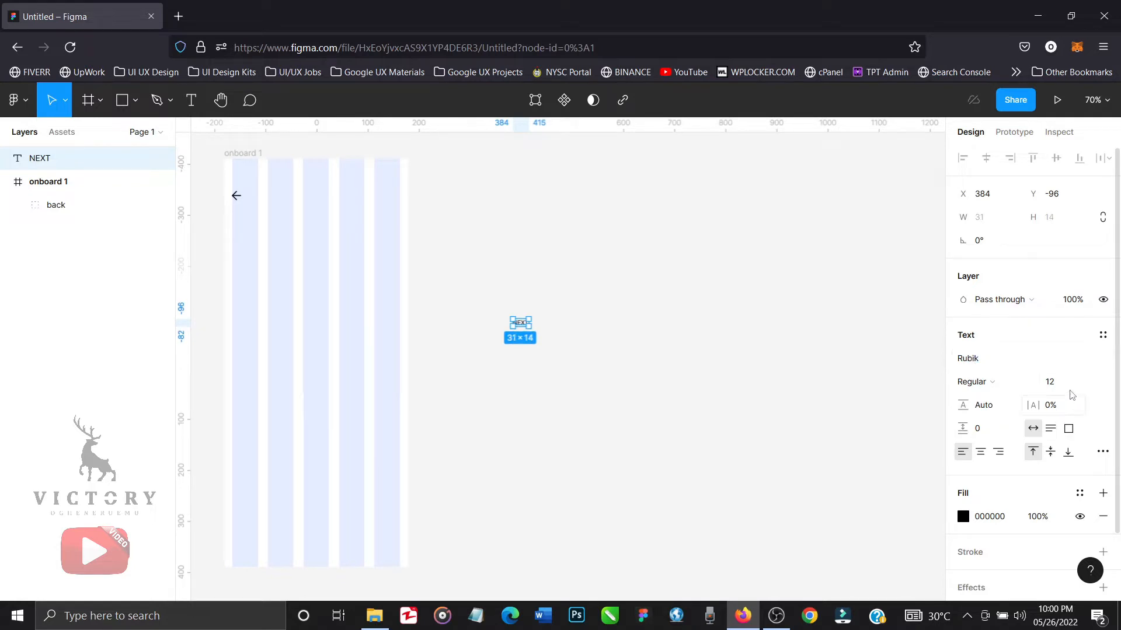
Try font size 14 on the NEXT text, and set it back to 12.
{"action": "left_click", "coordinate": [1074, 383]}
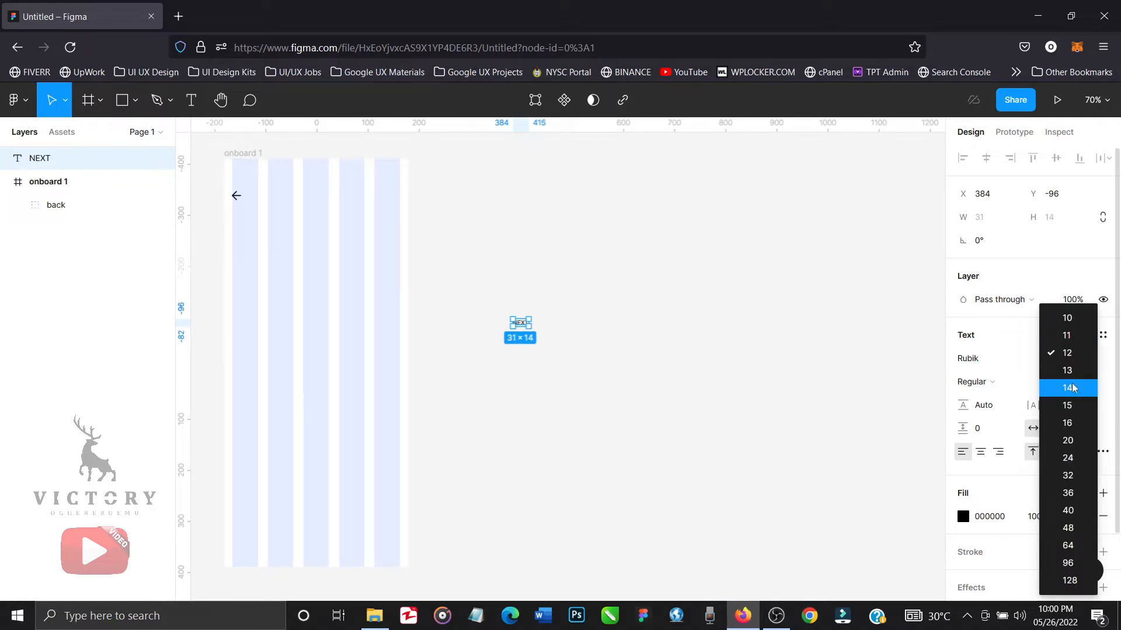
{"action": "left_click", "coordinate": [1073, 388]}
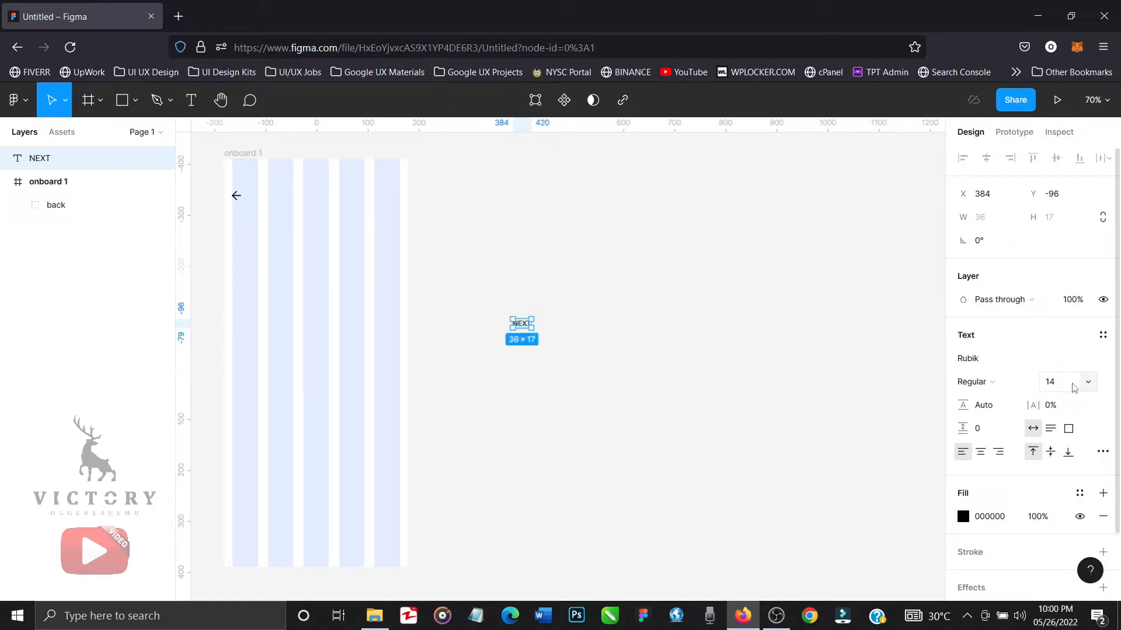
{"action": "left_click", "coordinate": [1089, 387]}
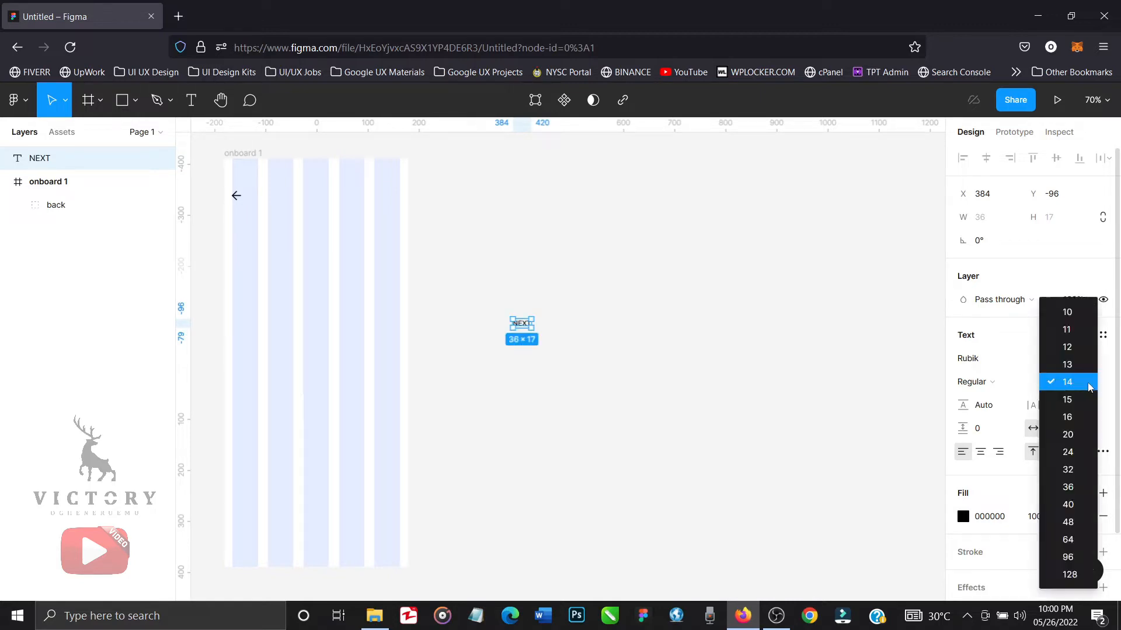
{"action": "left_click", "coordinate": [1073, 347]}
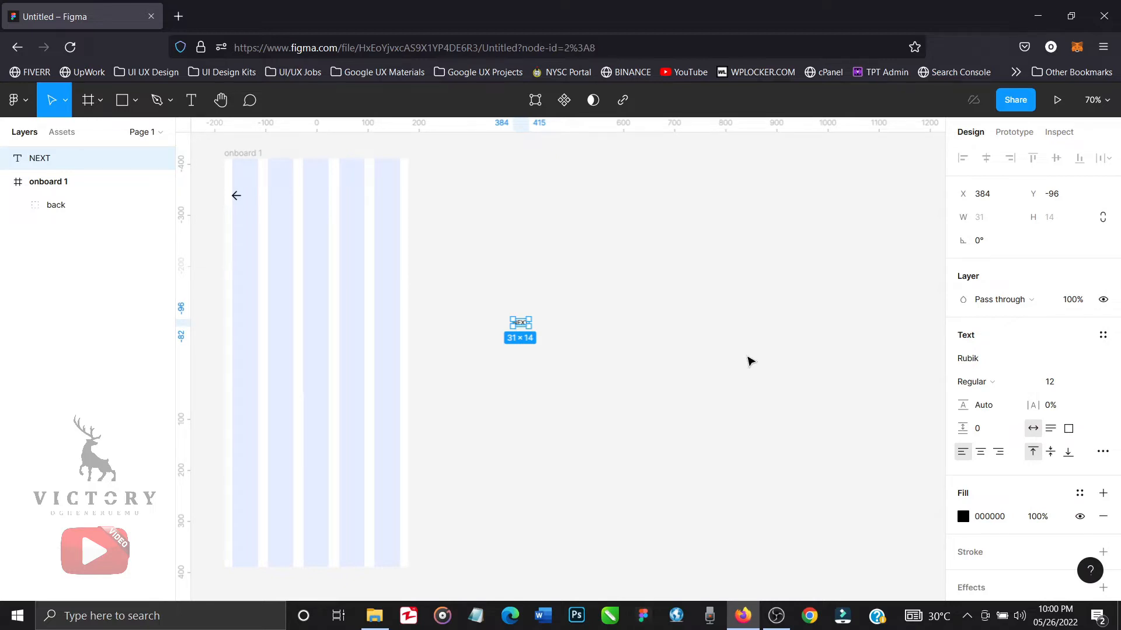
Wrap the NEXT text in an auto layout frame about 95 wide with its content centred.
{"action": "key", "text": "shift+a"}
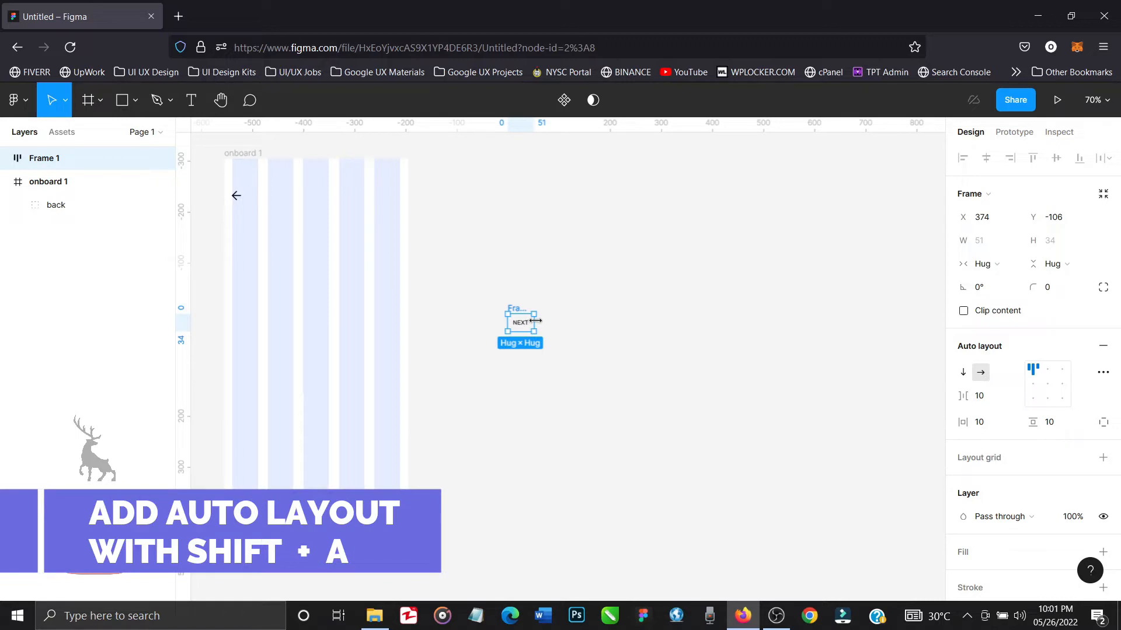
{"action": "left_click_drag", "start_coordinate": [535, 321], "coordinate": [553, 322]}
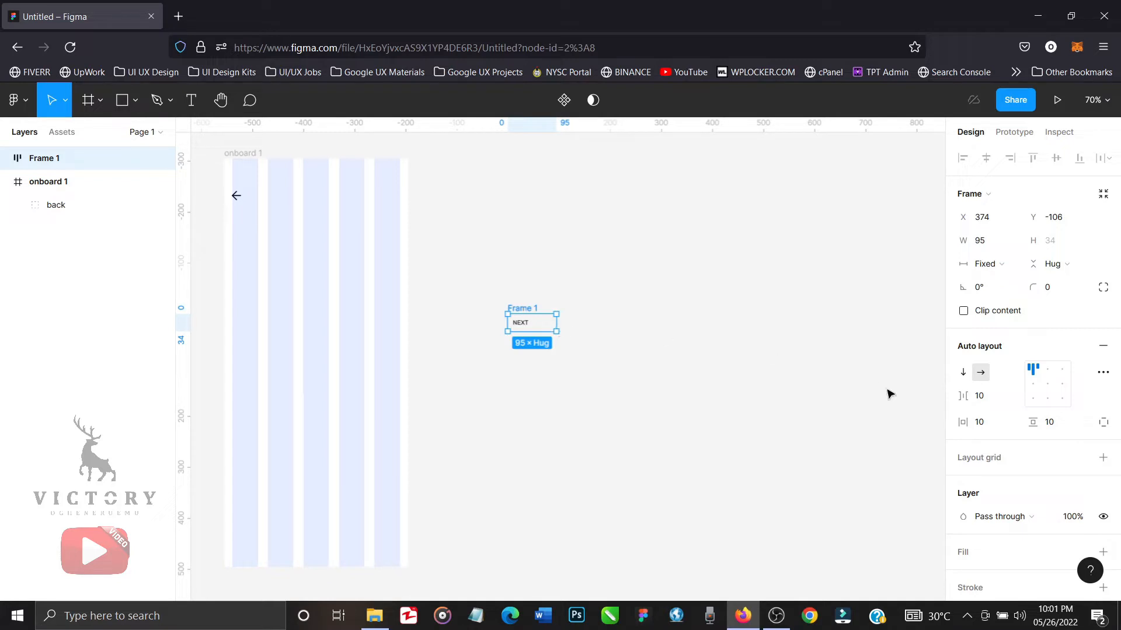
{"action": "left_click", "coordinate": [1049, 385]}
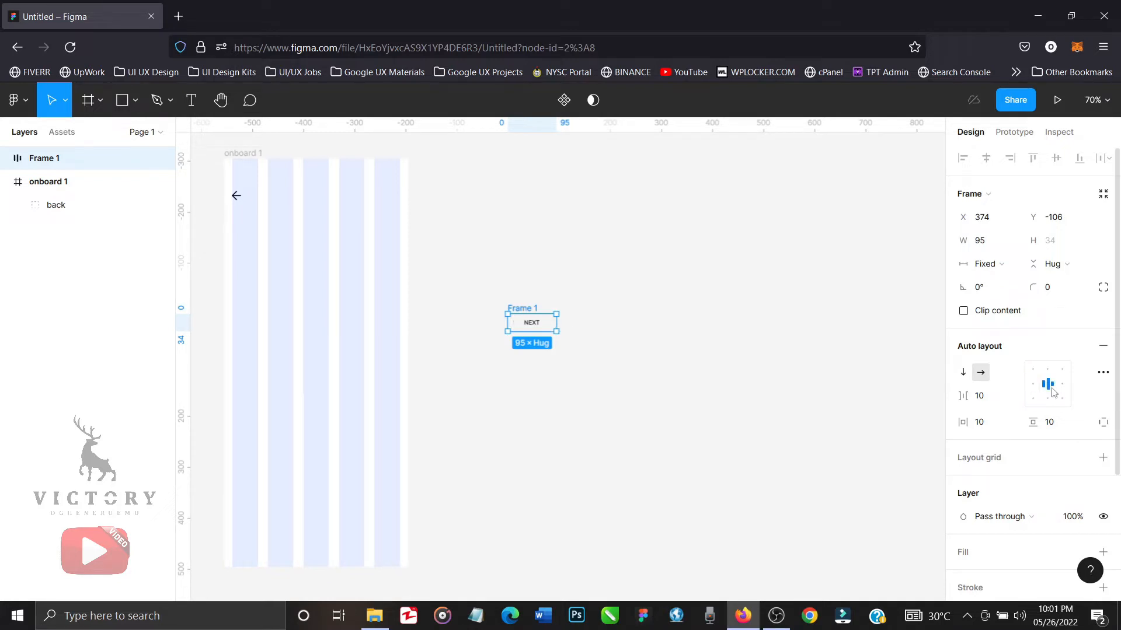
Set the NEXT button frame's corner radius to 50.
{"action": "left_click", "coordinate": [1054, 293]}
{"action": "type", "text": "50"}
{"action": "key", "text": "Return"}
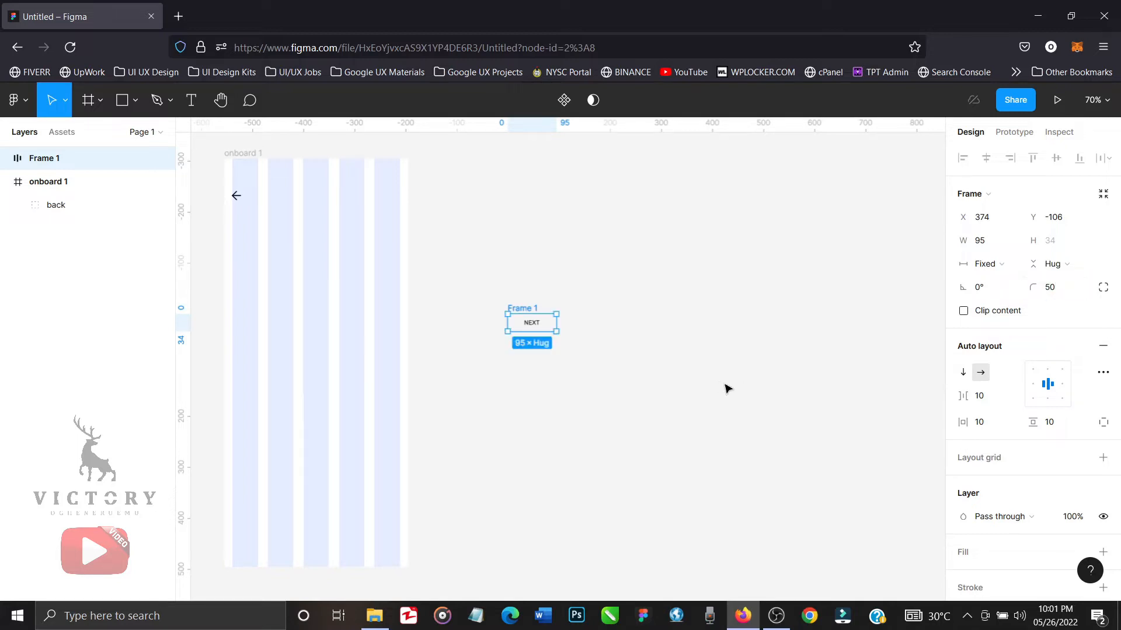
Add a dark blue 13399A fill to the NEXT button and enlarge the button to about 125 × 43.
{"action": "scroll", "coordinate": [1019, 497], "scroll_direction": "down", "scroll_amount": 1}
{"action": "scroll", "coordinate": [1019, 498], "scroll_direction": "down", "scroll_amount": 3}
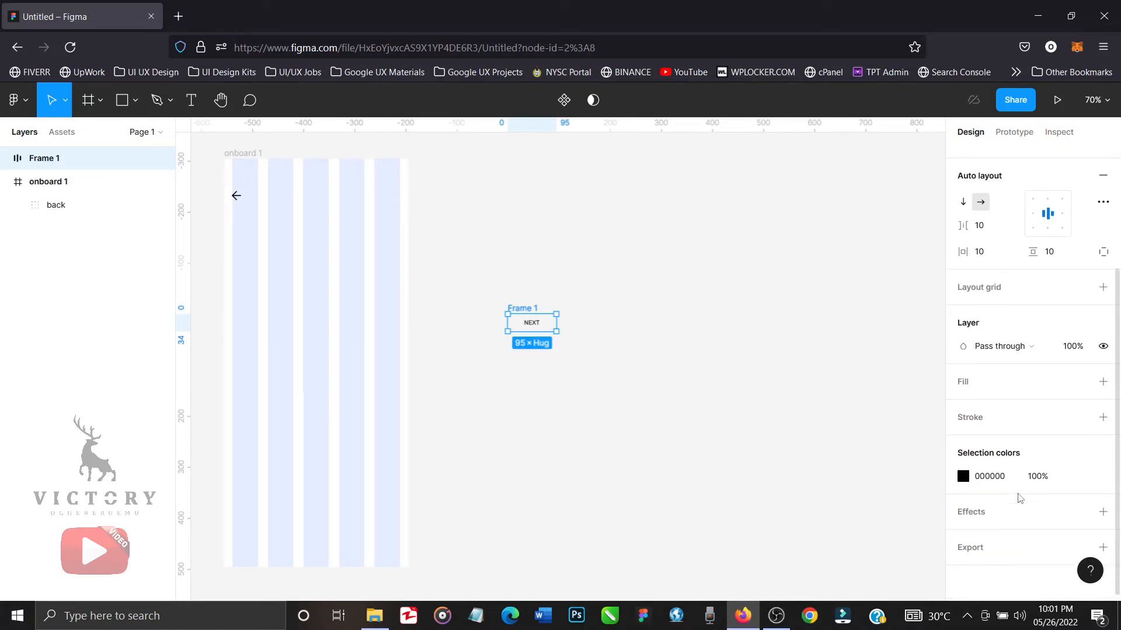
{"action": "left_click", "coordinate": [1103, 381]}
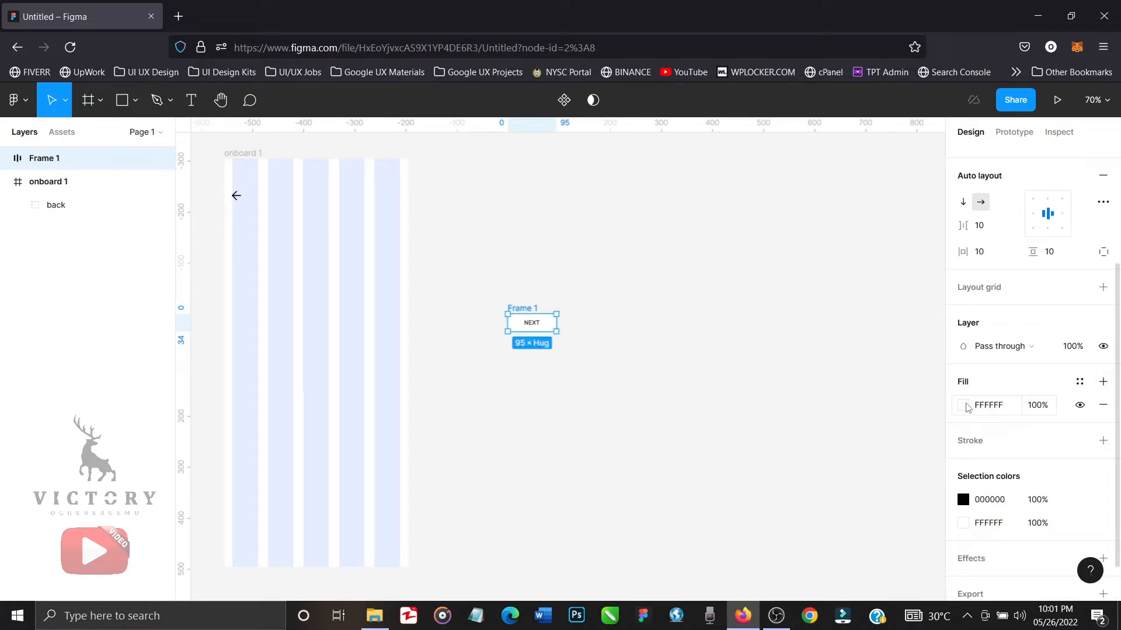
{"action": "left_click", "coordinate": [963, 405]}
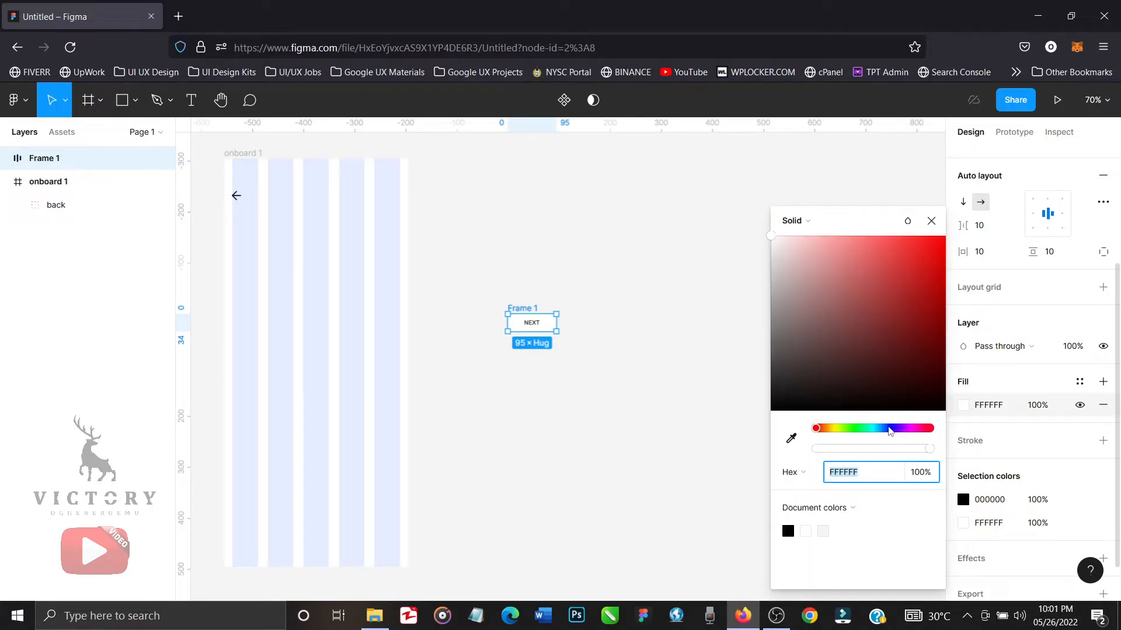
{"action": "left_click", "coordinate": [887, 429]}
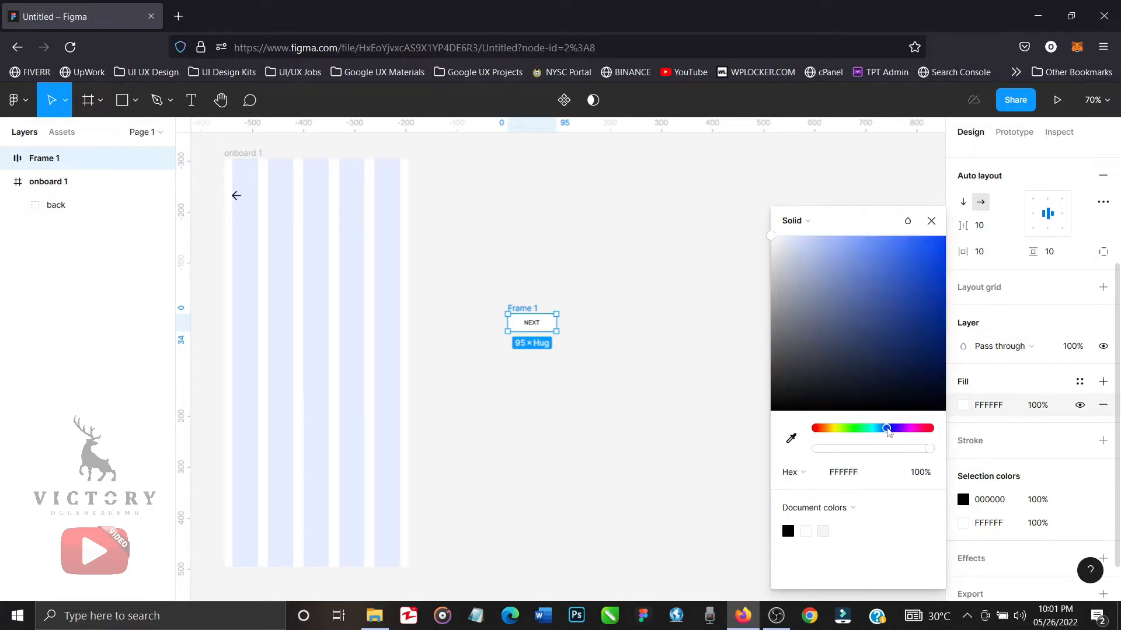
{"action": "left_click", "coordinate": [925, 307]}
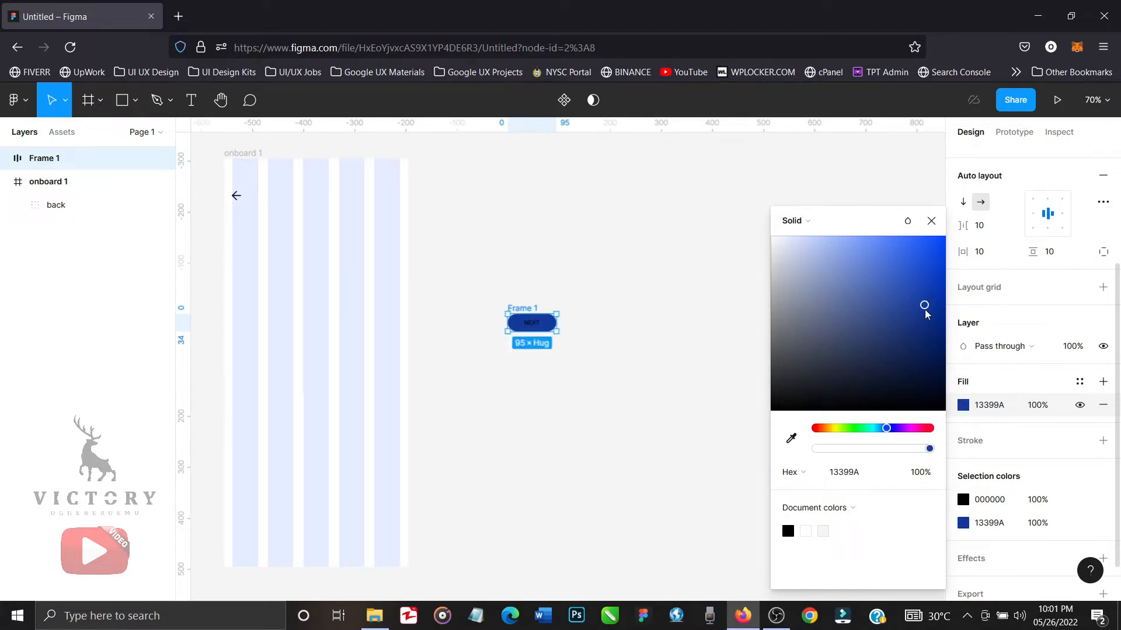
{"action": "left_click", "coordinate": [931, 221]}
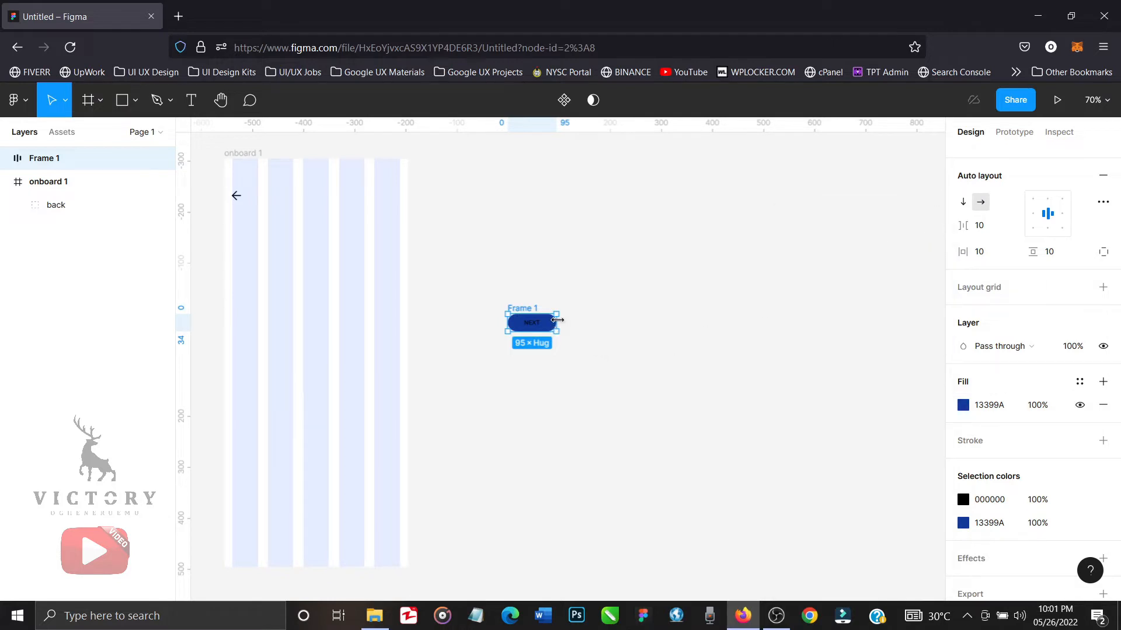
{"action": "mouse_move", "coordinate": [557, 320]}
{"action": "left_mouse_down"}
{"action": "mouse_move", "coordinate": [575, 321]}
{"action": "mouse_move", "coordinate": [555, 334]}
{"action": "left_mouse_up"}
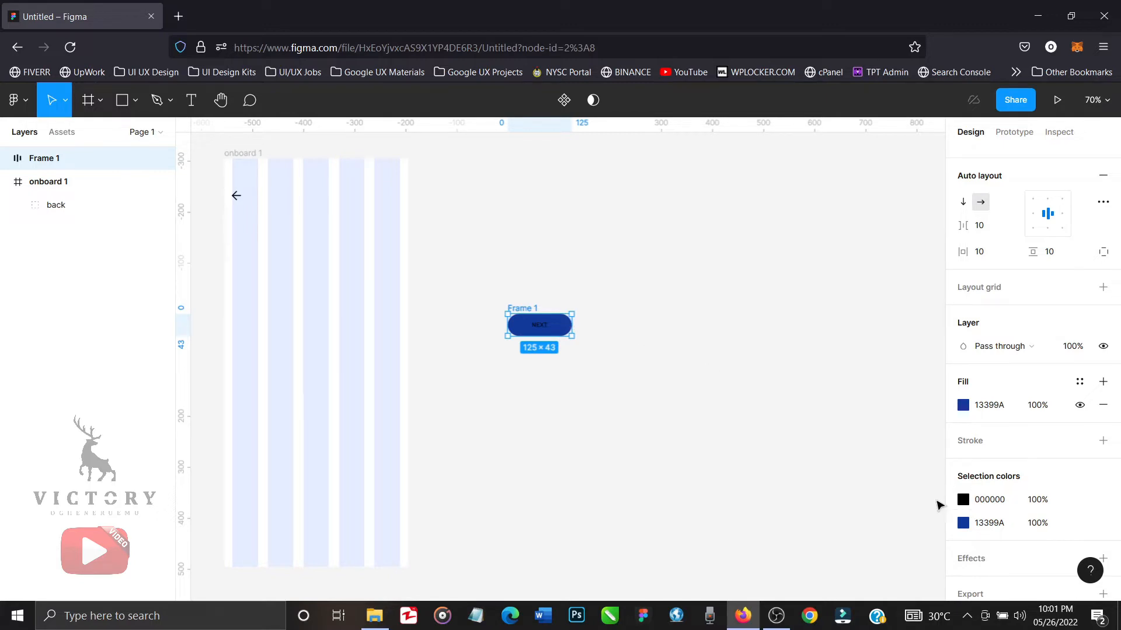
Change the NEXT label's color from the button's selection colors to white FFFFFF.
{"action": "left_click", "coordinate": [963, 500]}
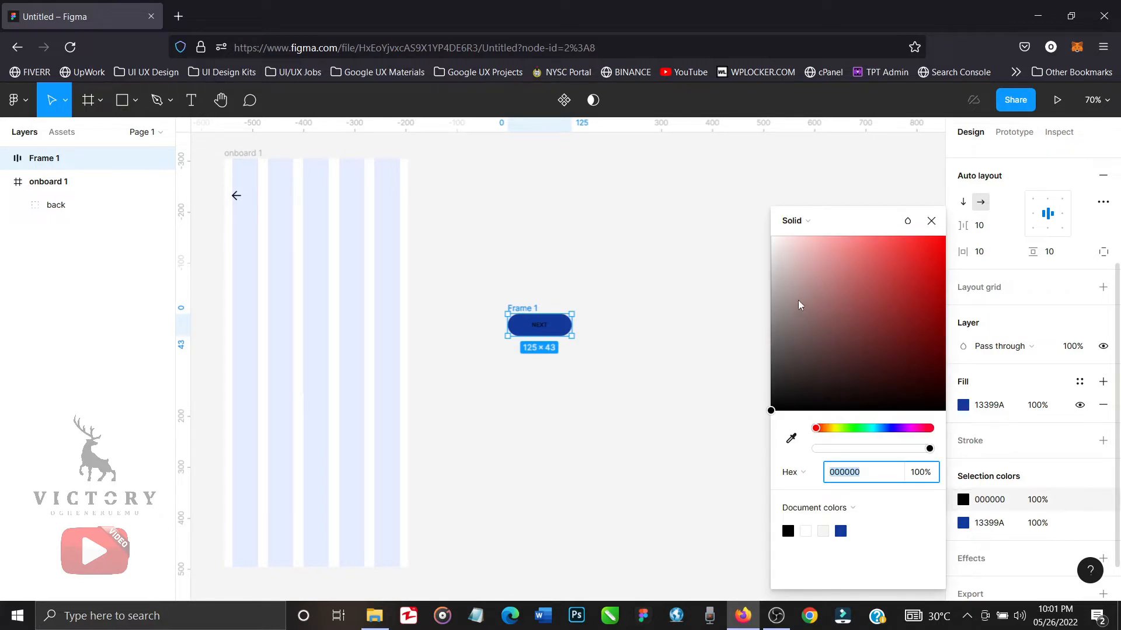
{"action": "left_click_drag", "start_coordinate": [801, 306], "coordinate": [755, 225]}
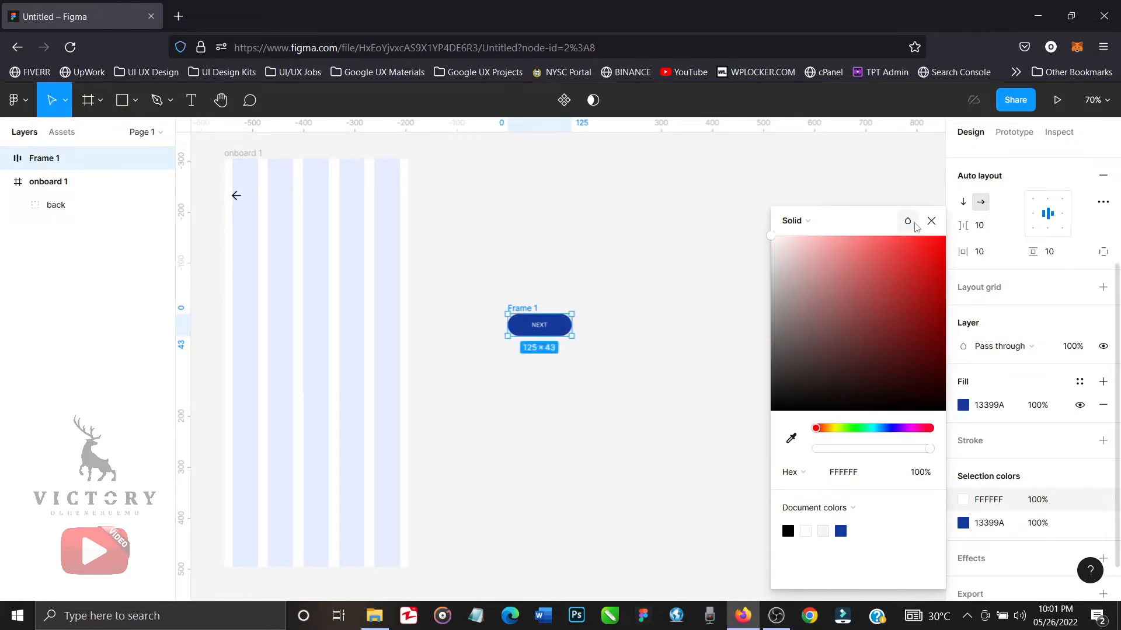
{"action": "left_click", "coordinate": [932, 222]}
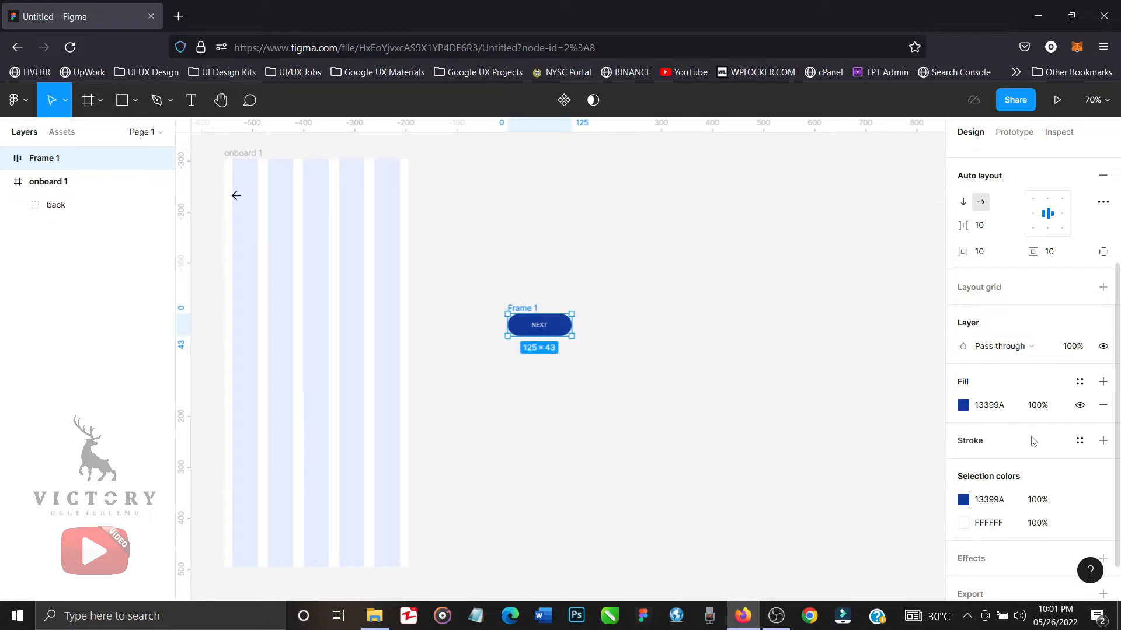
Nest the NEXT button frame inside onboard 1 and move it onto the screen at about X 131, Y 308.
{"action": "scroll", "coordinate": [1034, 440], "scroll_direction": "up", "scroll_amount": 3}
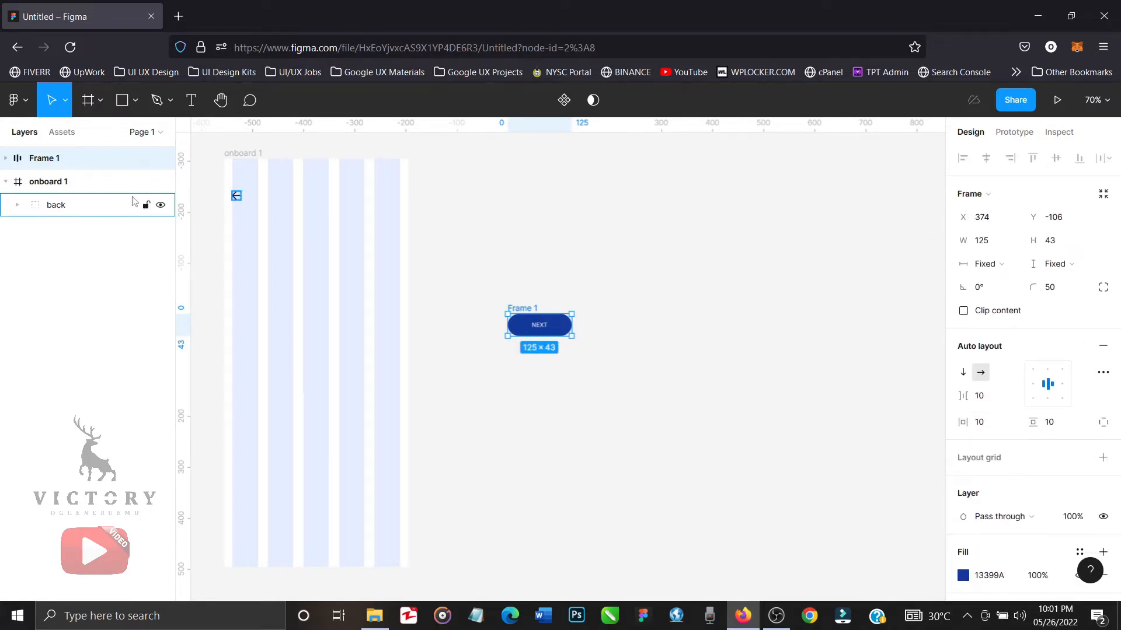
{"action": "left_click_drag", "start_coordinate": [48, 161], "coordinate": [77, 187]}
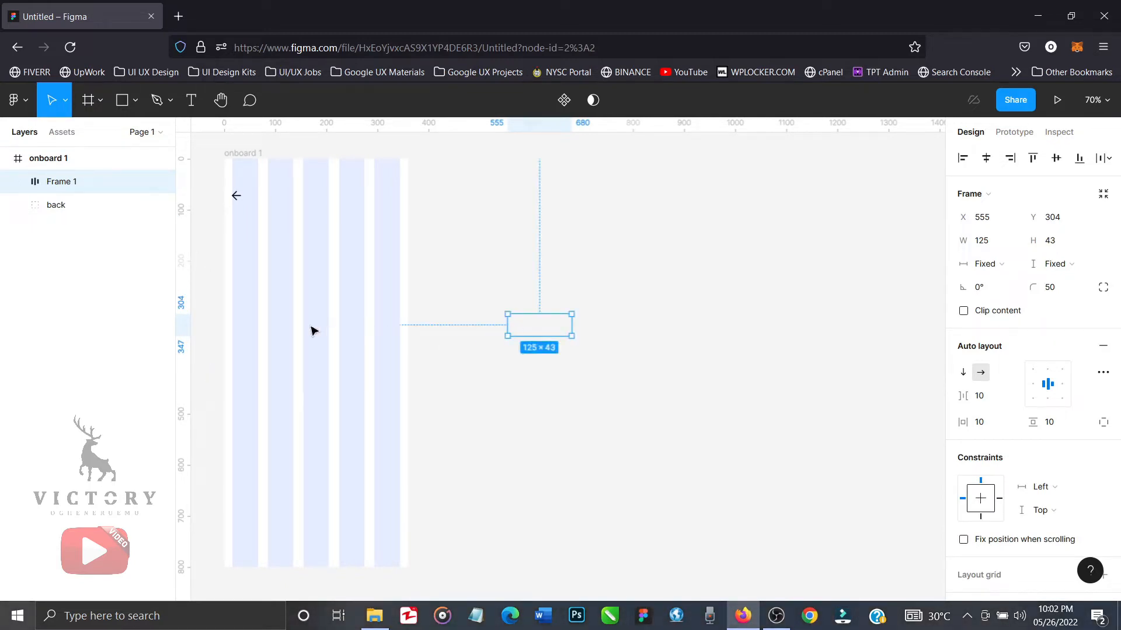
{"action": "left_click_drag", "start_coordinate": [541, 327], "coordinate": [326, 330]}
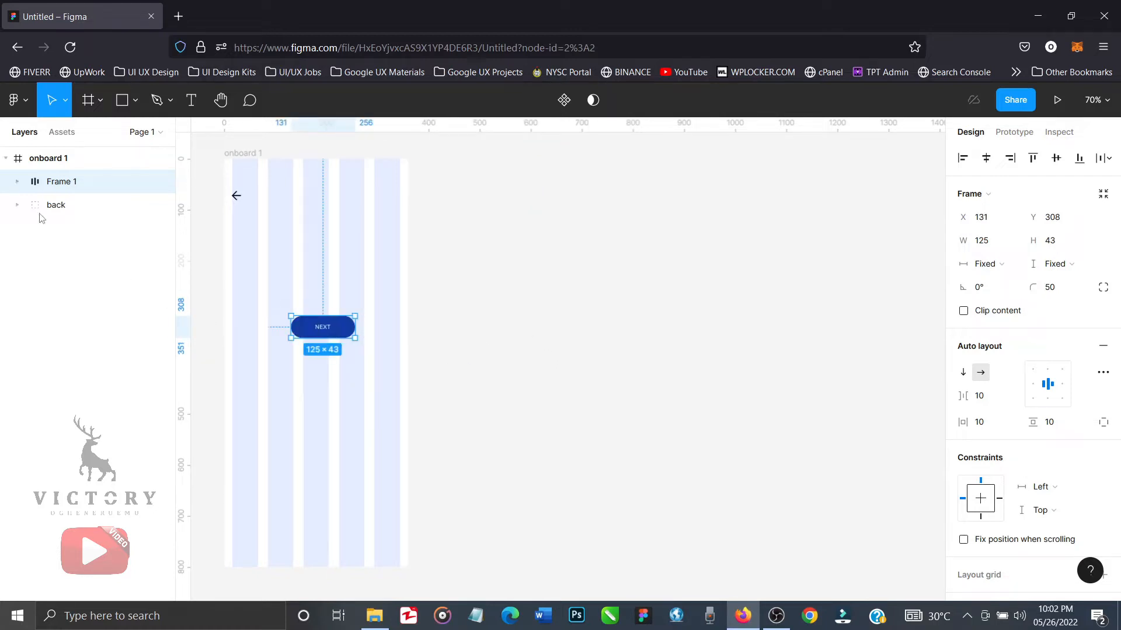
Set the font weight of the NEXT text inside the button frame to Medium.
{"action": "left_click", "coordinate": [18, 183]}
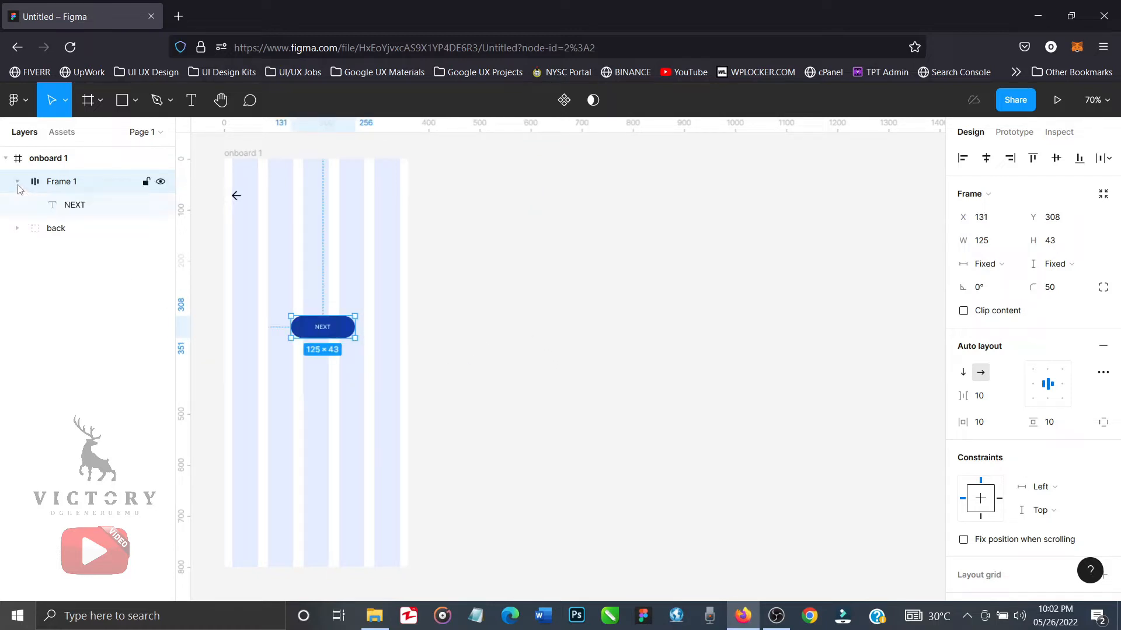
{"action": "left_click", "coordinate": [73, 207]}
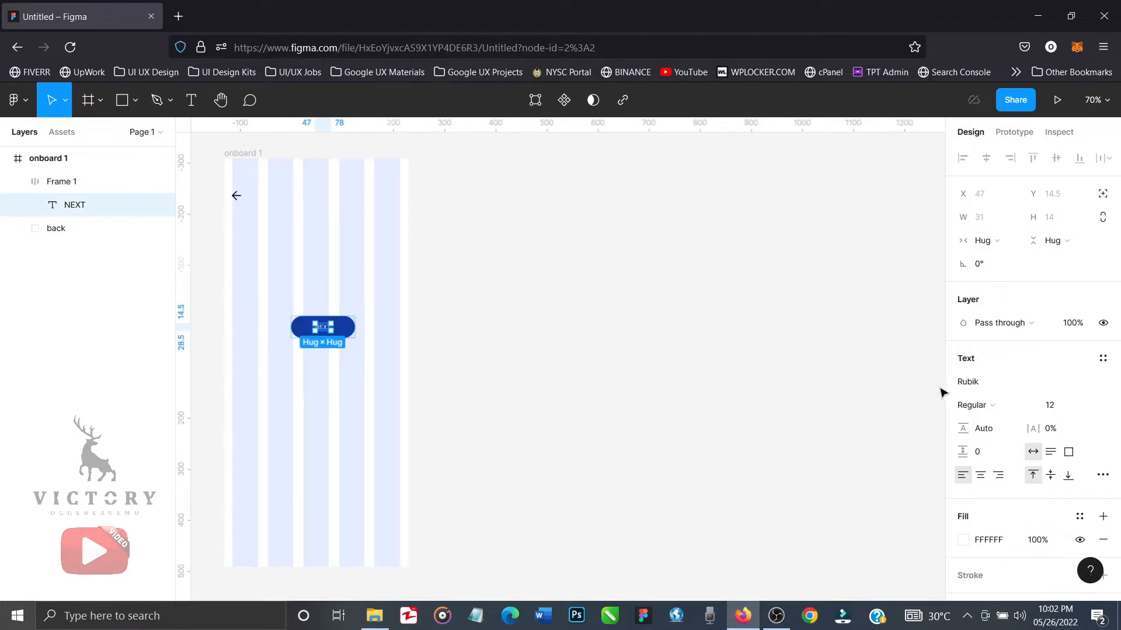
{"action": "left_click", "coordinate": [1025, 407]}
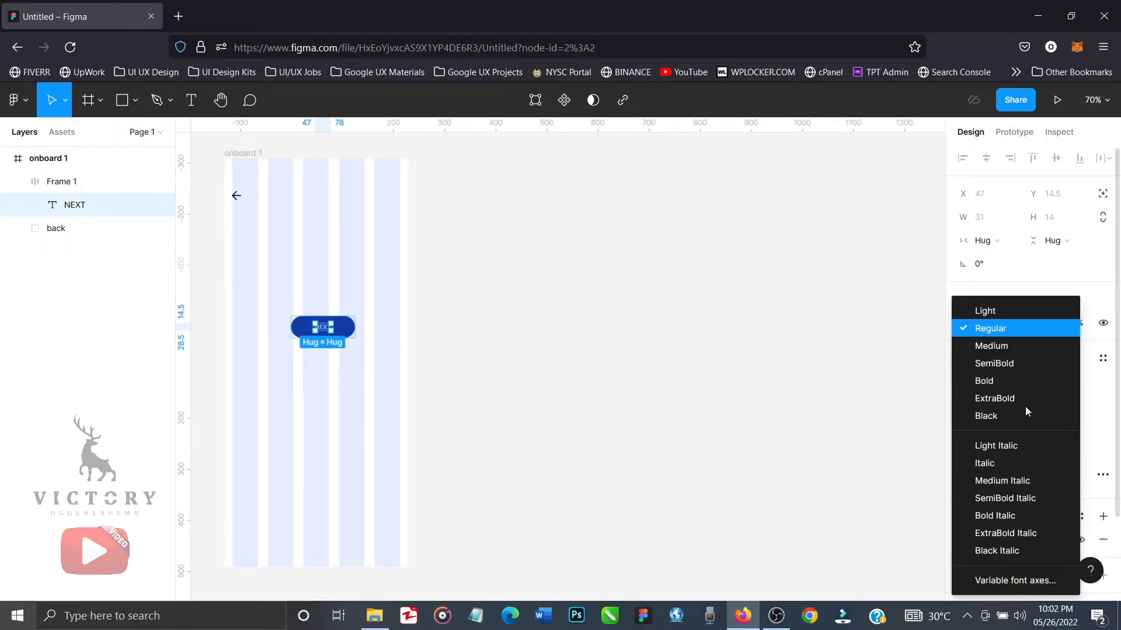
{"action": "left_click", "coordinate": [1002, 347]}
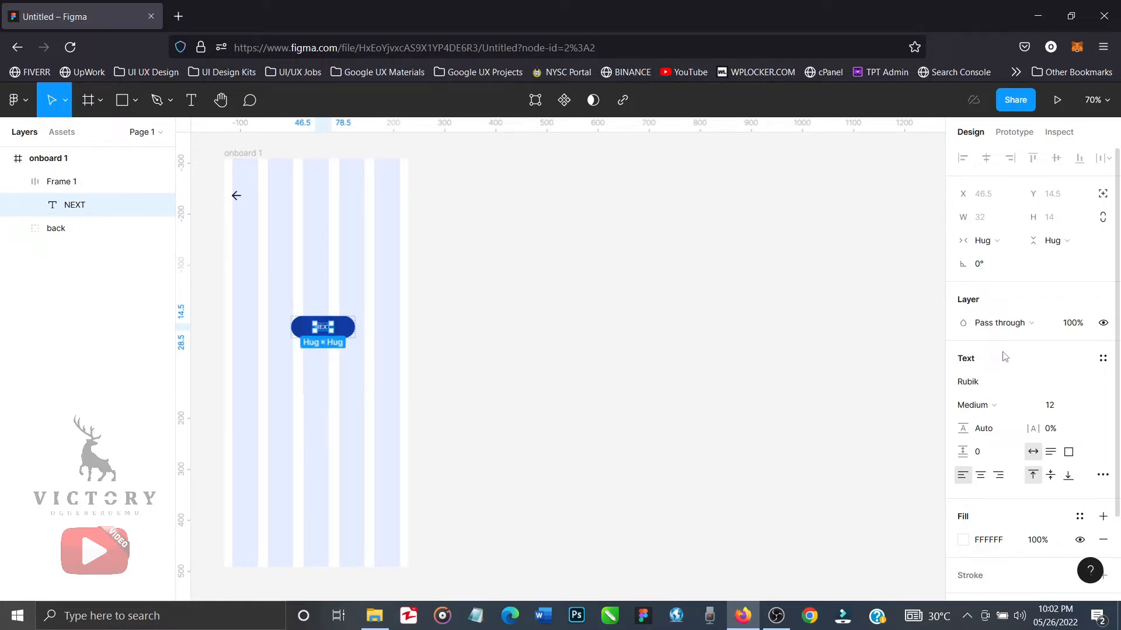
Try 50% and 70% opacity on the NEXT button's blue fill, and settle on 65%.
{"action": "left_click", "coordinate": [61, 182]}
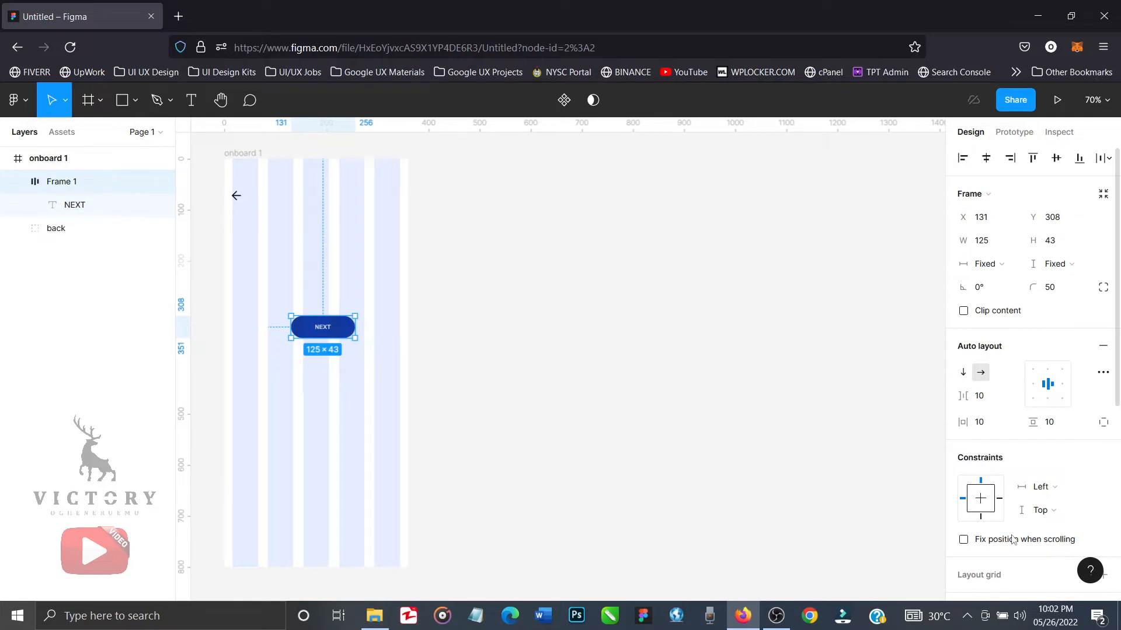
{"action": "scroll", "coordinate": [1013, 540], "scroll_direction": "down", "scroll_amount": 4}
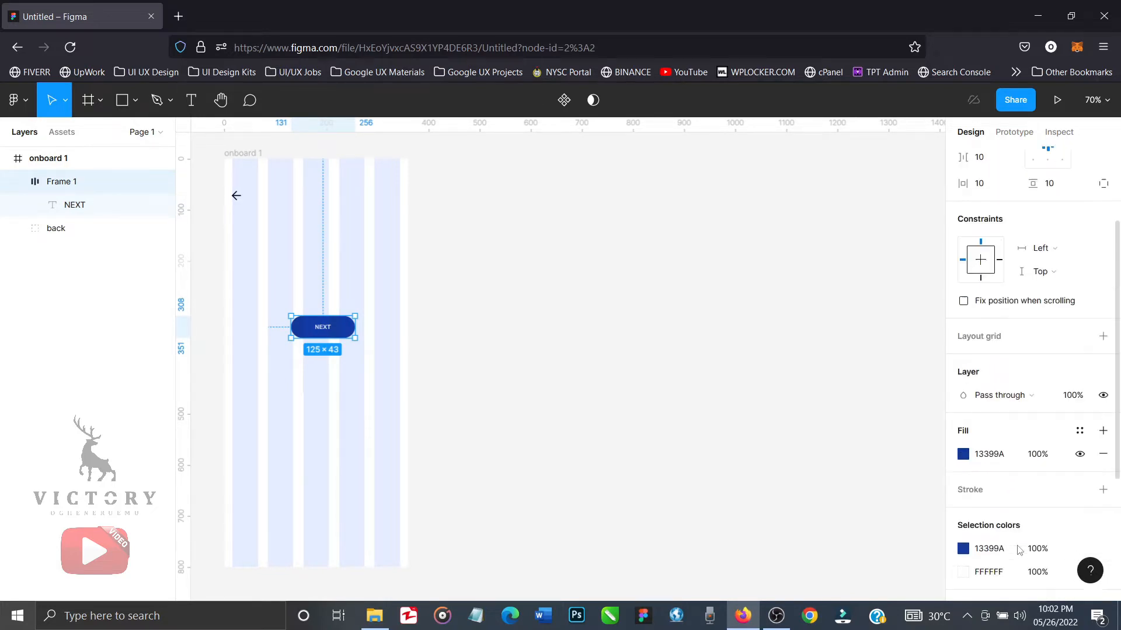
{"action": "scroll", "coordinate": [1019, 550], "scroll_direction": "down", "scroll_amount": 1}
{"action": "left_click", "coordinate": [1038, 438]}
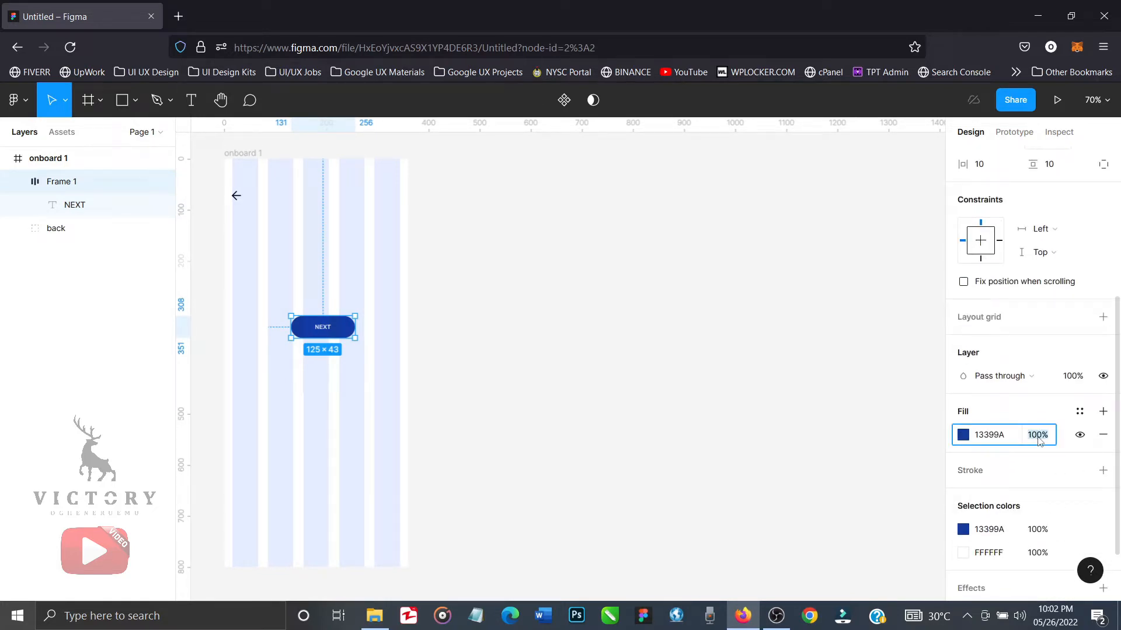
{"action": "type", "text": "50"}
{"action": "key", "text": "Return"}
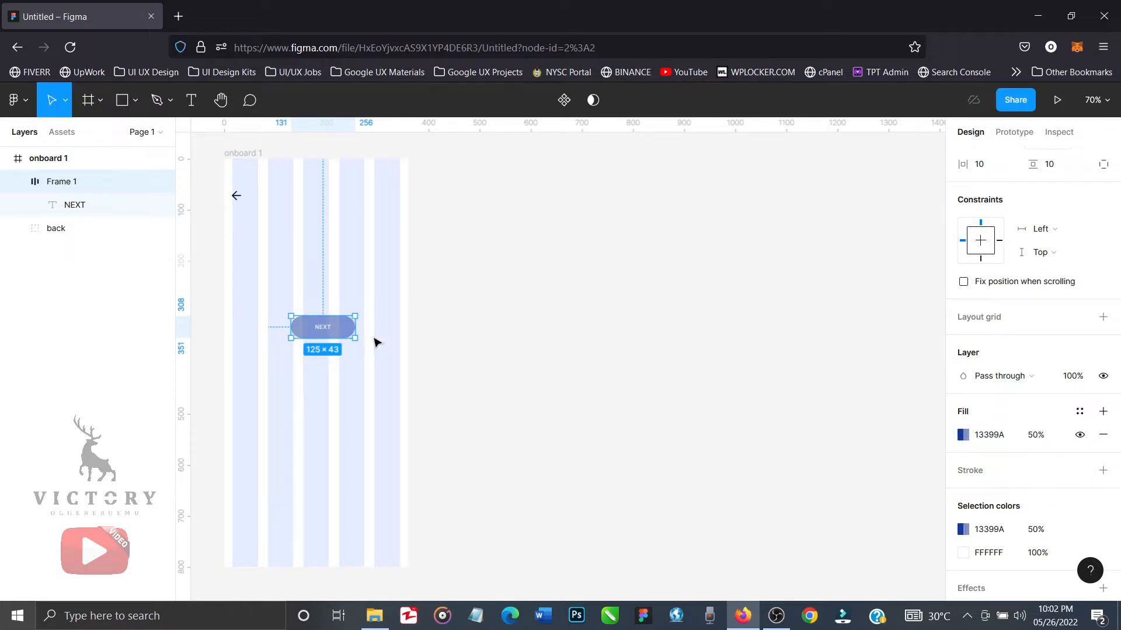
{"action": "left_click", "coordinate": [1037, 436]}
{"action": "type", "text": "70"}
{"action": "key", "text": "Return"}
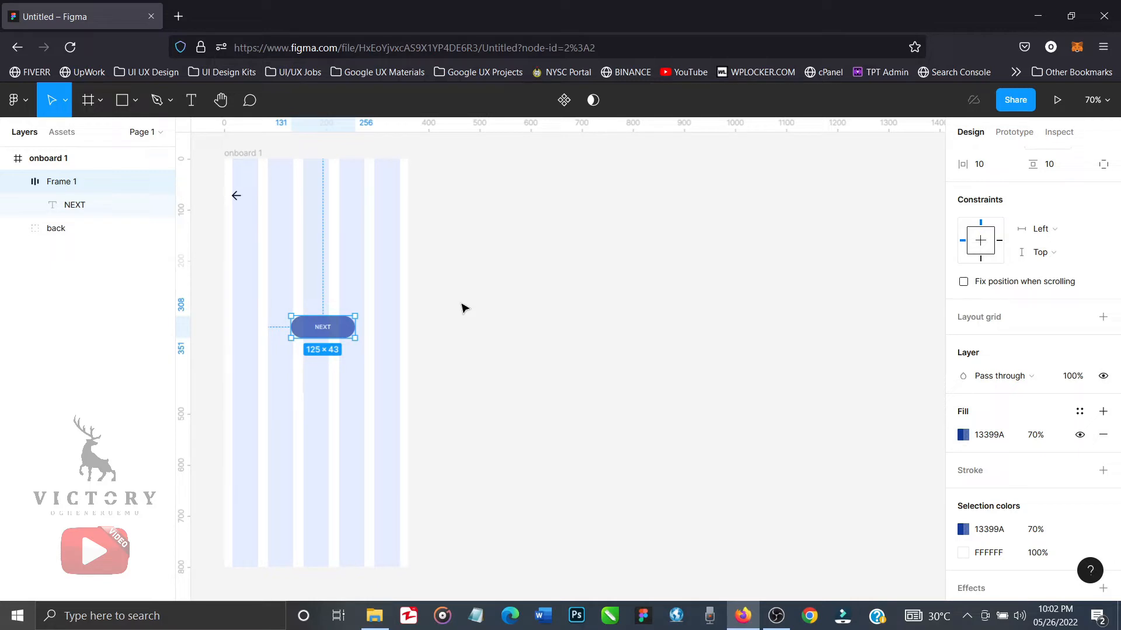
{"action": "left_click", "coordinate": [1032, 438]}
{"action": "type", "text": "65"}
{"action": "key", "text": "Return"}
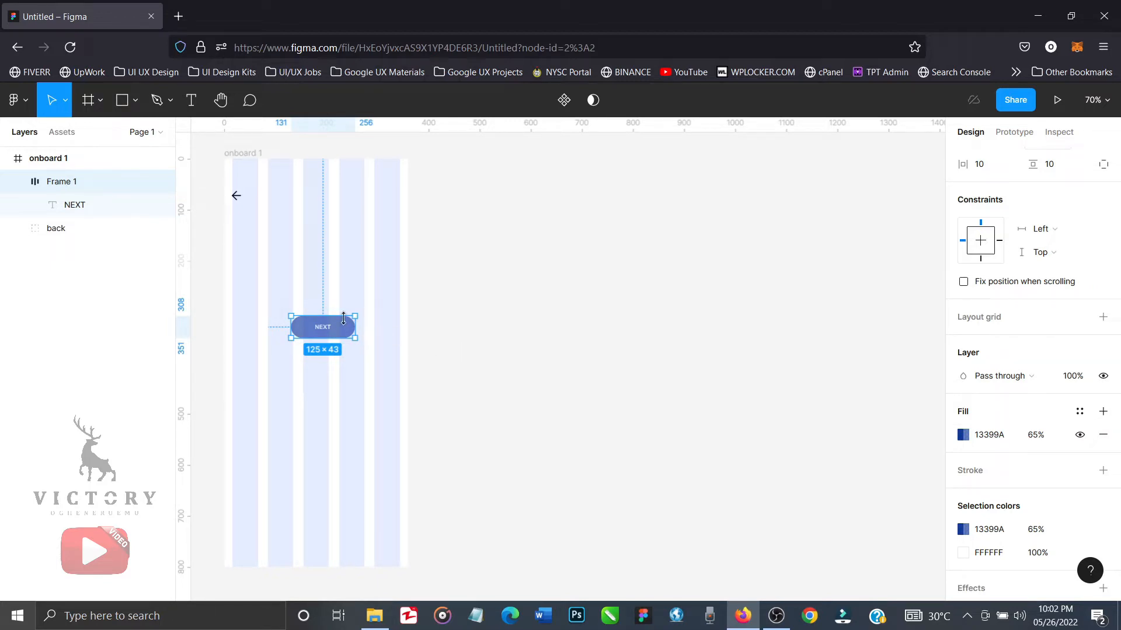
Move the NEXT button to the lower right of onboard 1 and fit it to the last two grid columns, 119 wide at X 225, Y 678.
{"action": "left_click_drag", "start_coordinate": [345, 336], "coordinate": [385, 526]}
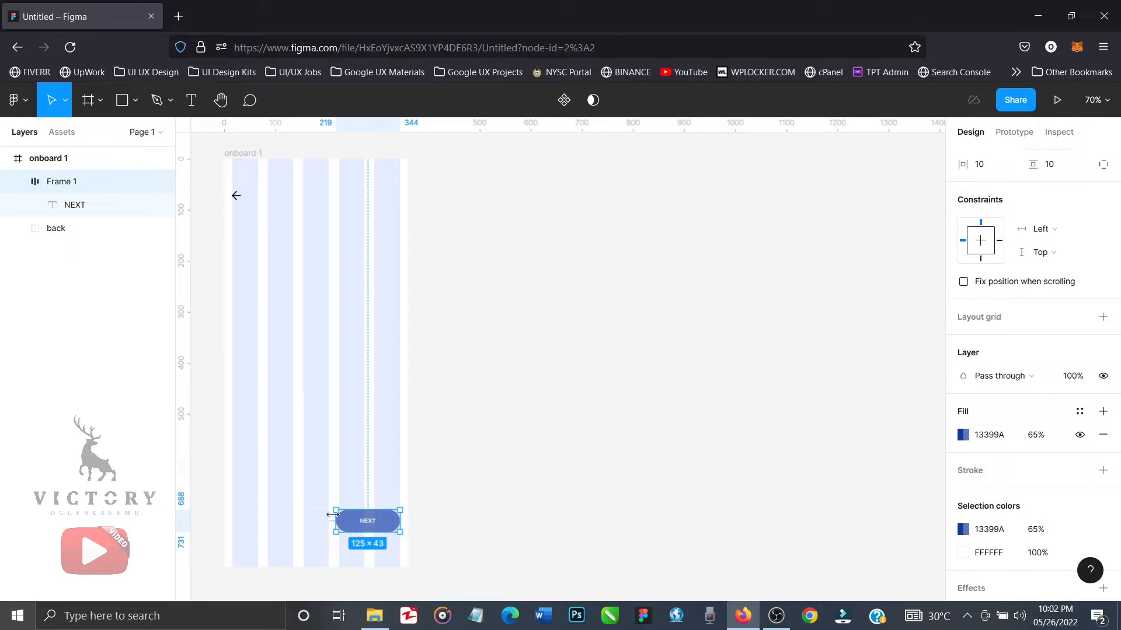
{"action": "left_click_drag", "start_coordinate": [336, 516], "coordinate": [338, 516]}
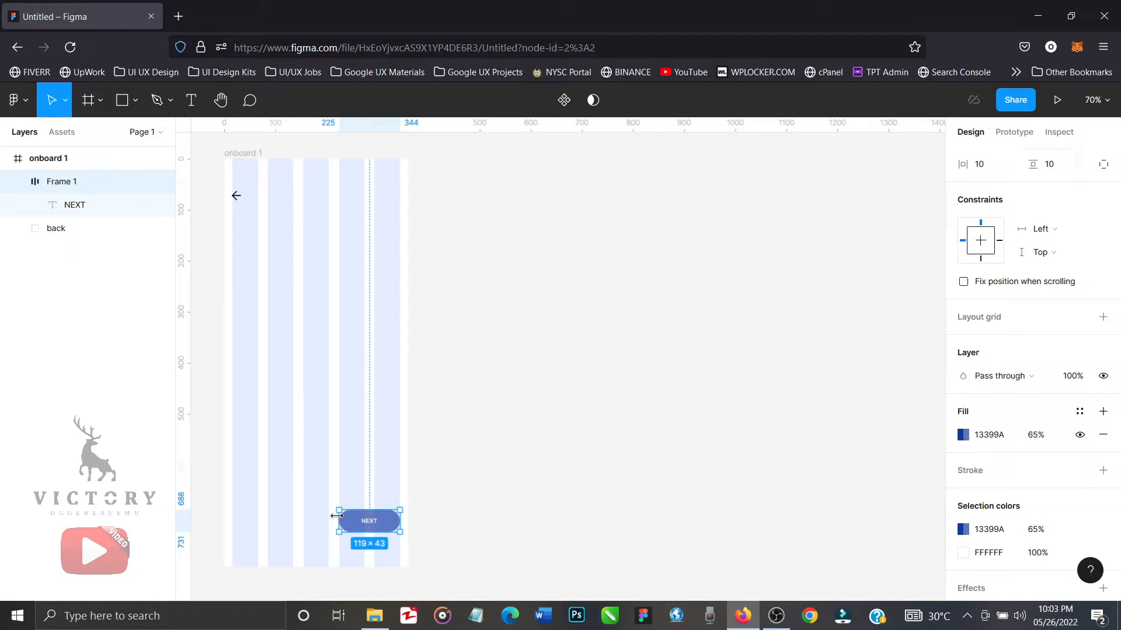
{"action": "left_click", "coordinate": [467, 475]}
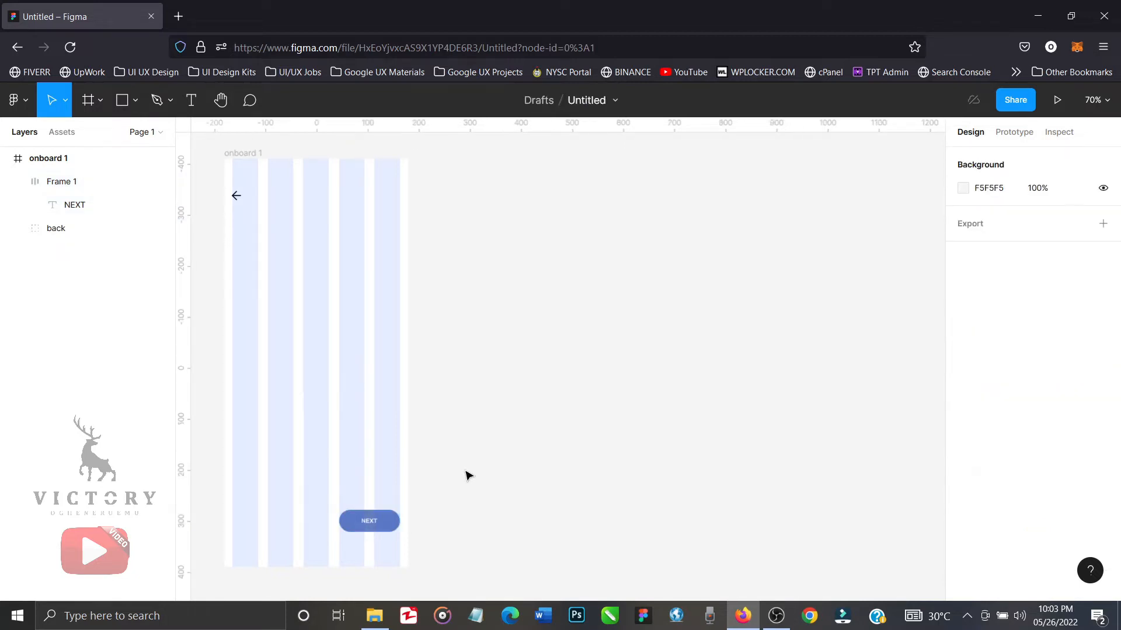
{"action": "left_click", "coordinate": [392, 523]}
{"action": "mouse_move", "coordinate": [392, 523]}
{"action": "left_mouse_down"}
{"action": "mouse_move", "coordinate": [386, 516]}
{"action": "mouse_move", "coordinate": [391, 523]}
{"action": "left_mouse_up"}
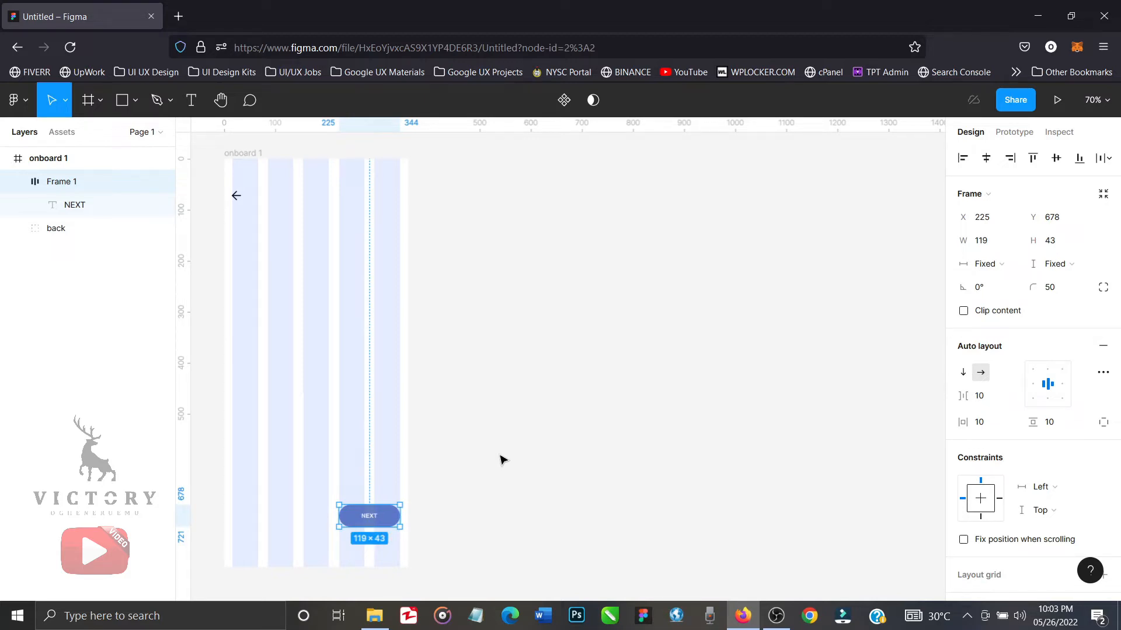
{"action": "left_click", "coordinate": [501, 460]}
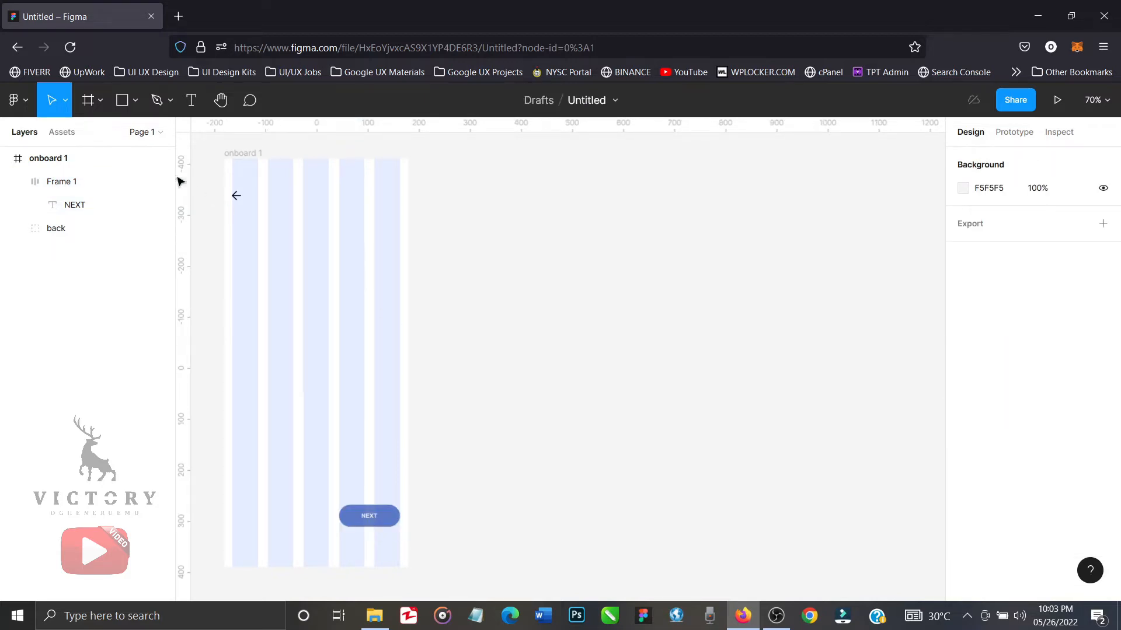
Draw a circle about 89 × 89 with the Ellipse tool on onboard 1, at about X 145, Y 461.
{"action": "left_click", "coordinate": [136, 106]}
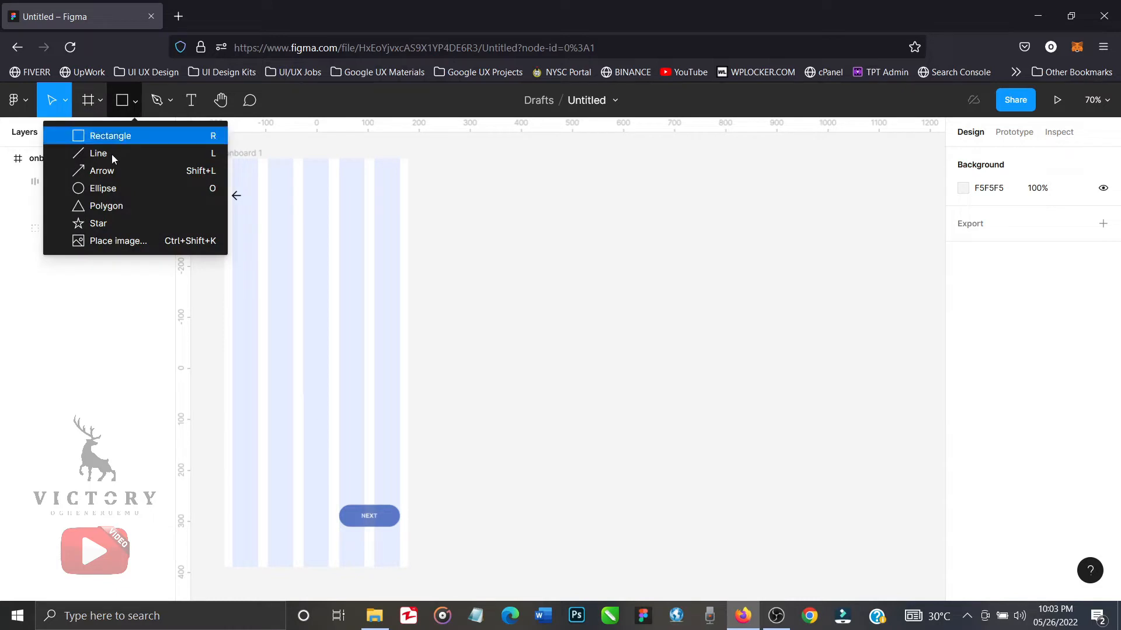
{"action": "left_click", "coordinate": [114, 188]}
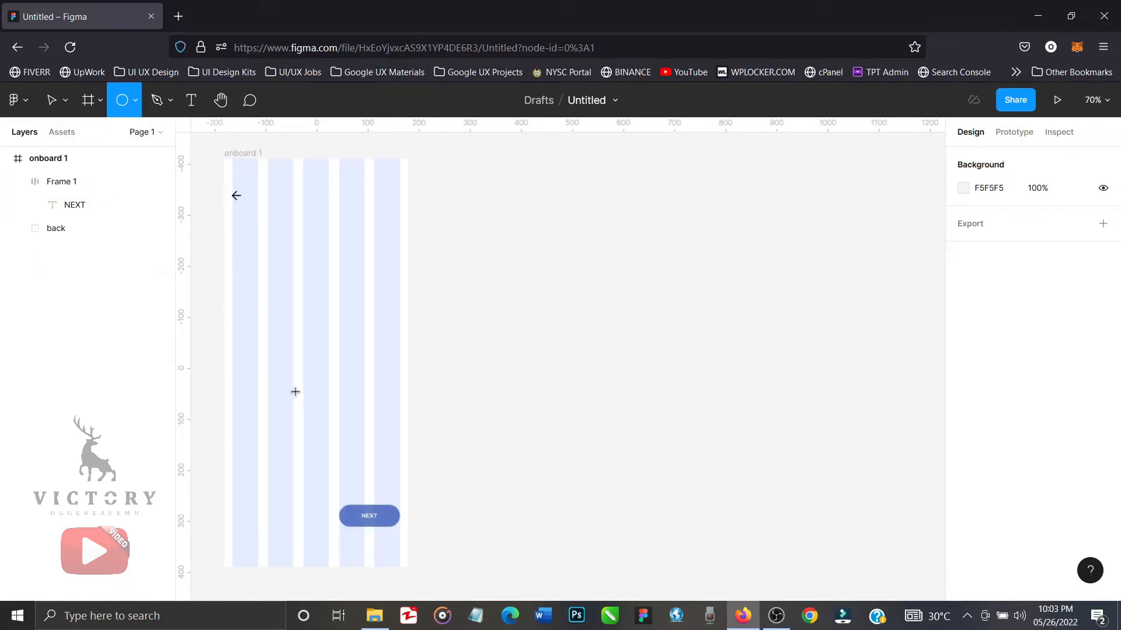
{"action": "left_click_drag", "start_coordinate": [298, 394], "coordinate": [326, 441]}
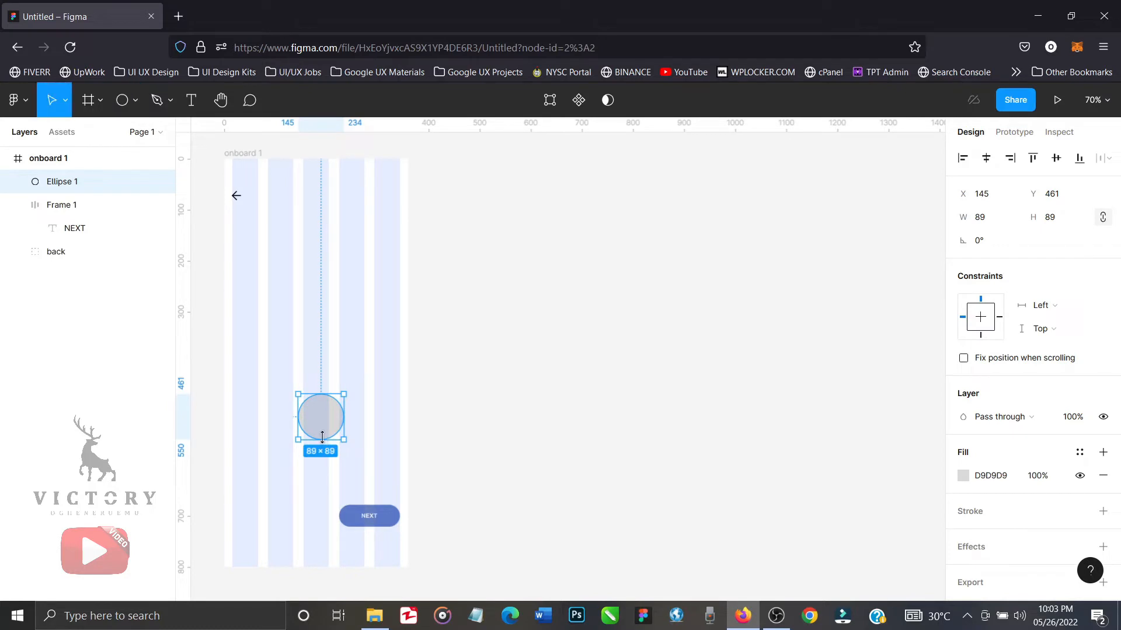
Try widths of 14 and 8 on the circle with proportions locked, and settle on 10 × 10.
{"action": "left_click", "coordinate": [987, 225]}
{"action": "type", "text": "14"}
{"action": "key", "text": "Return"}
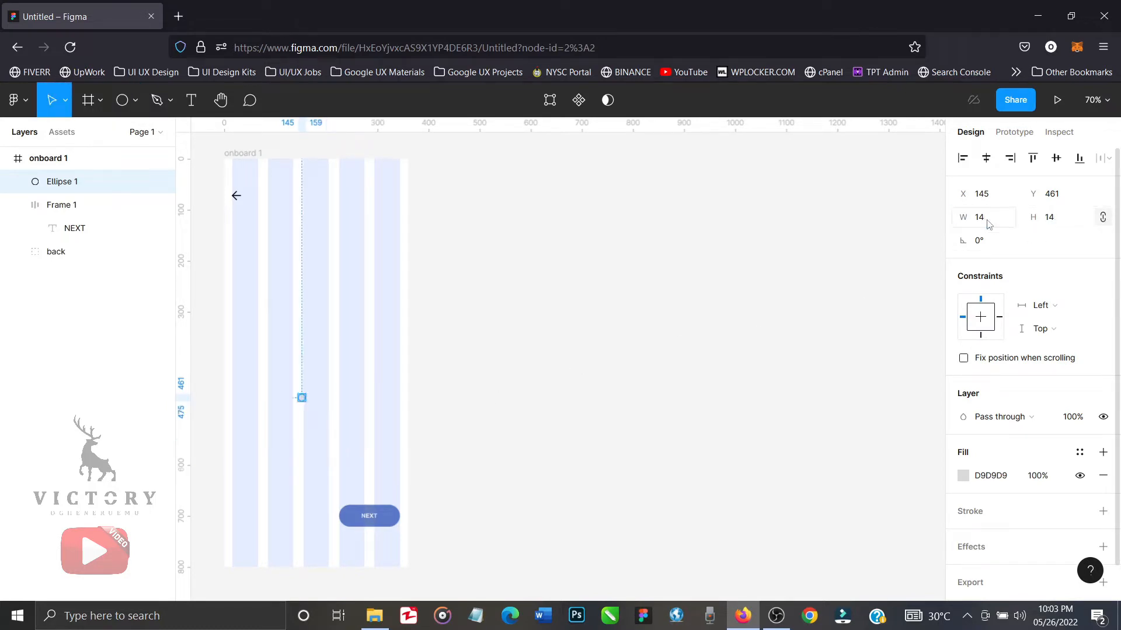
{"action": "left_click", "coordinate": [988, 225]}
{"action": "type", "text": "8"}
{"action": "key", "text": "Return"}
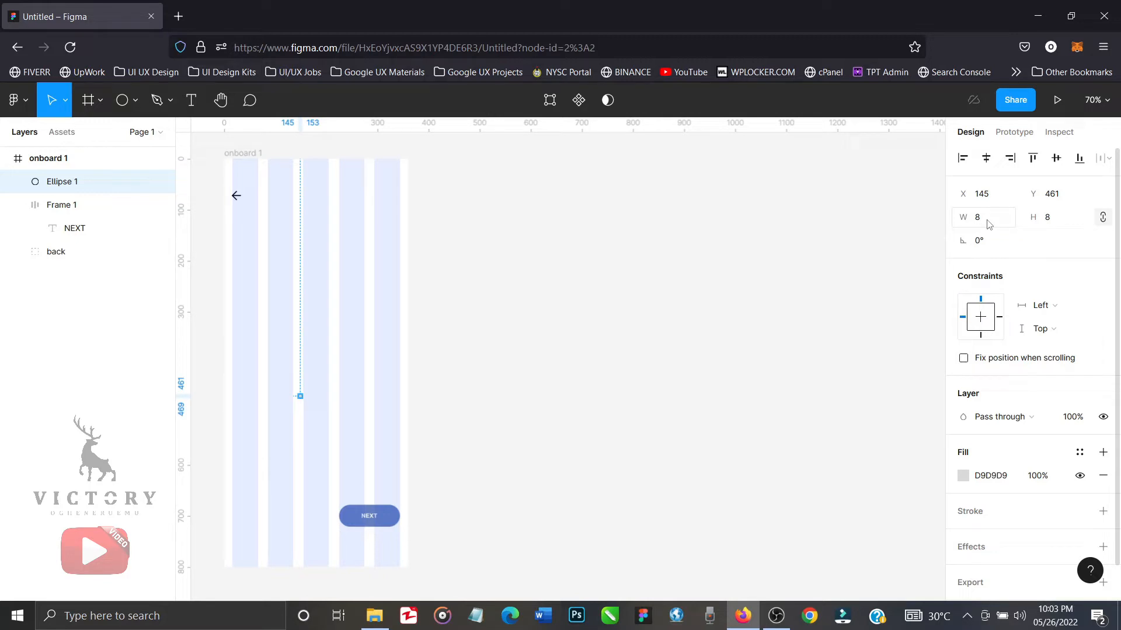
{"action": "left_click", "coordinate": [988, 224]}
{"action": "key", "text": "Return"}
Fill the small circle with the document's dark blue 13399A and set its opacity to 100%.
{"action": "left_click", "coordinate": [963, 476]}
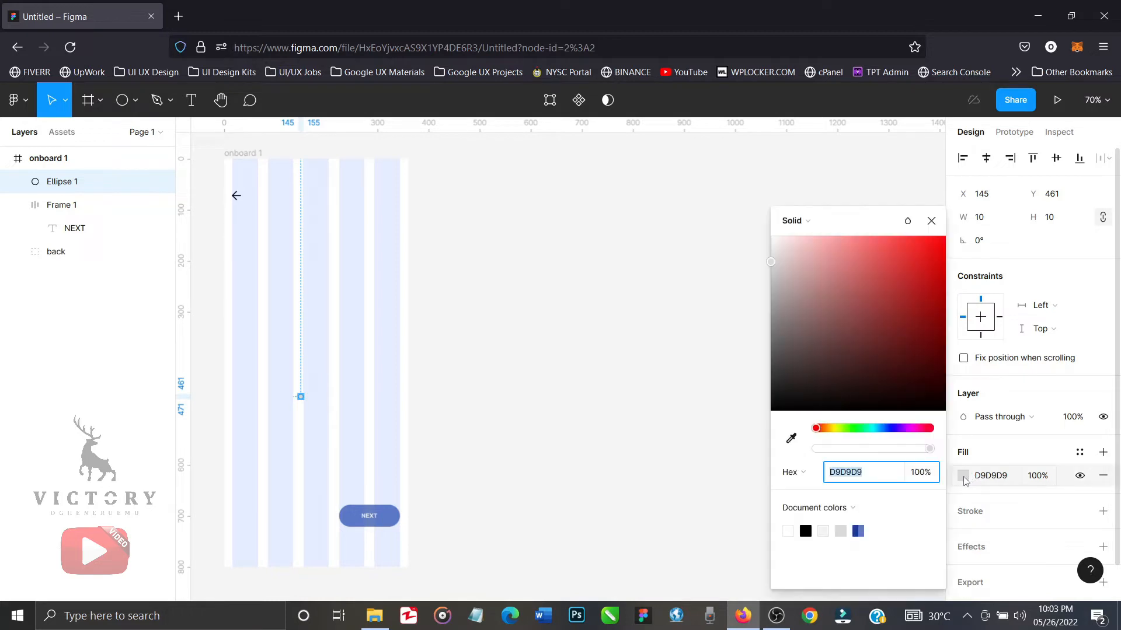
{"action": "left_click", "coordinate": [858, 530]}
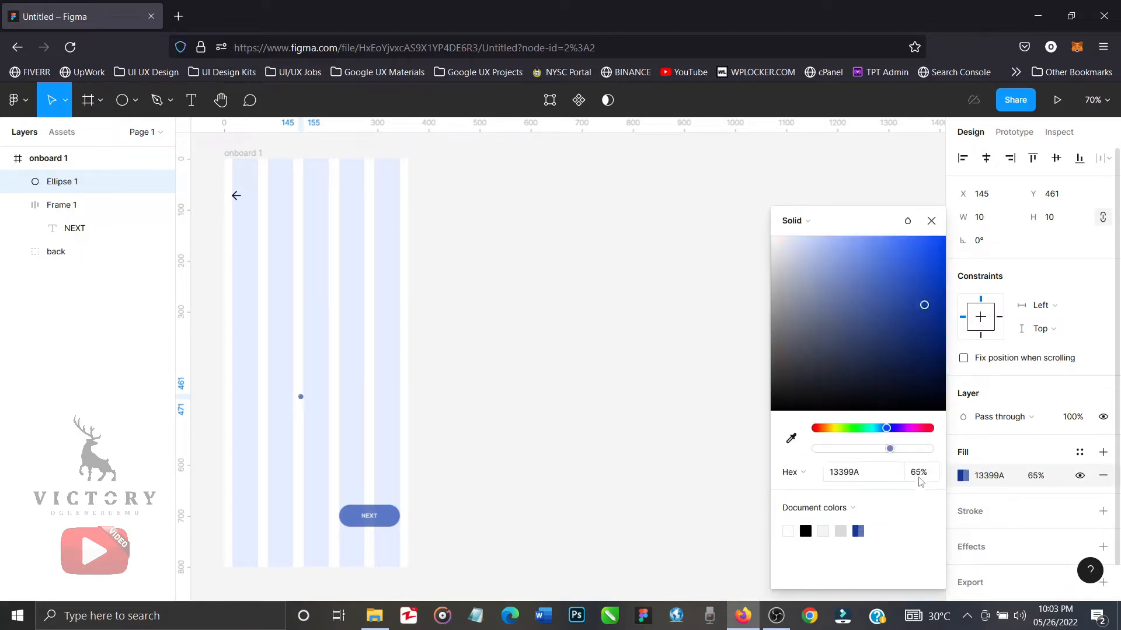
{"action": "left_click", "coordinate": [920, 473]}
{"action": "type", "text": "1"}
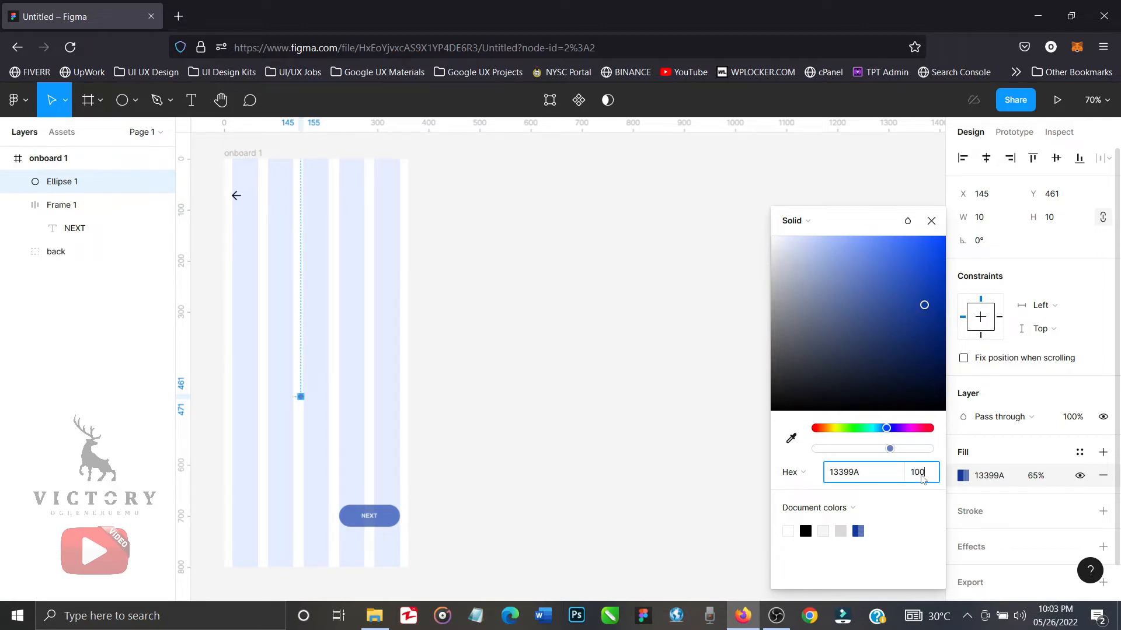
{"action": "type", "text": "00"}
{"action": "key", "text": "Return"}
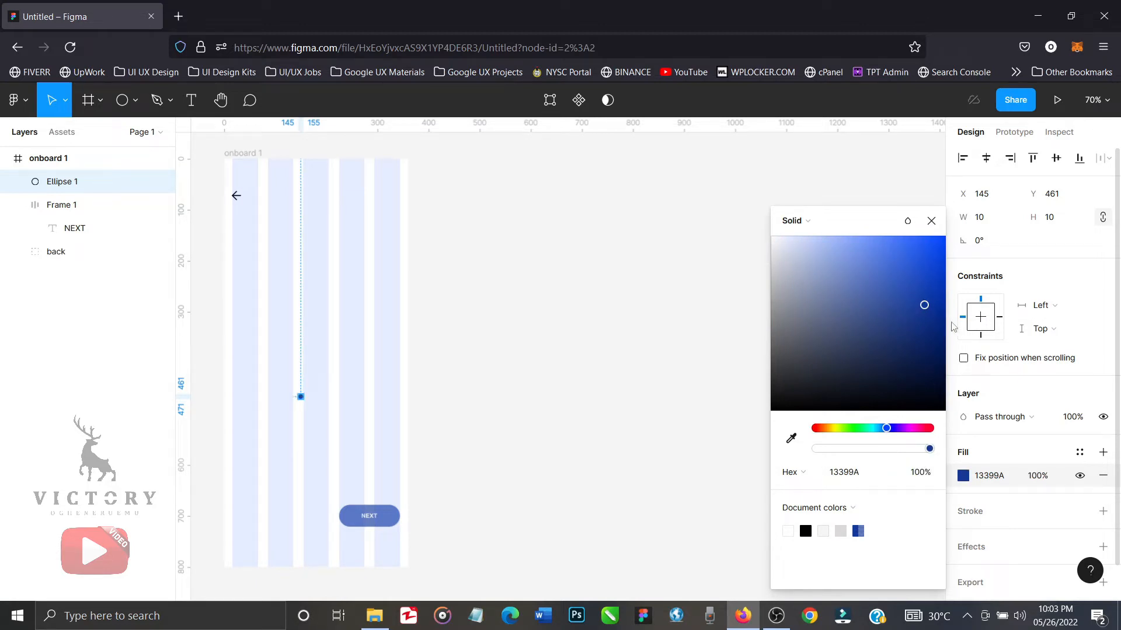
{"action": "left_click", "coordinate": [931, 222]}
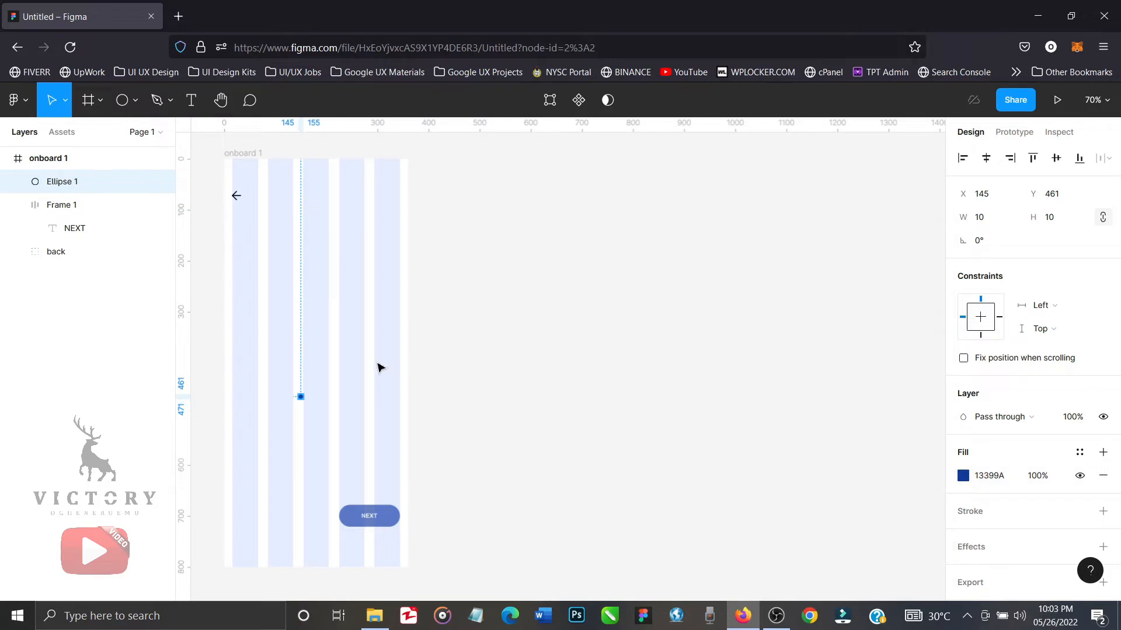
Move the circle to the first column's left edge at X 11, Y 690, and duplicate it twice in a row at X 29 and X 47.
{"action": "left_click_drag", "start_coordinate": [302, 400], "coordinate": [232, 520]}
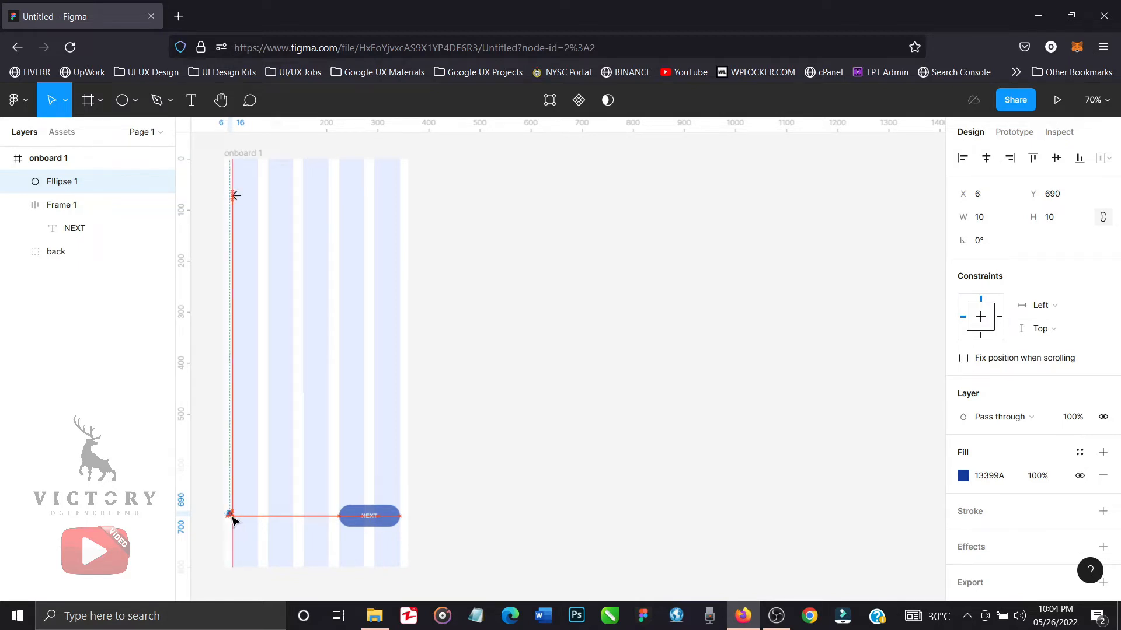
{"action": "left_click_drag", "start_coordinate": [232, 520], "coordinate": [234, 520]}
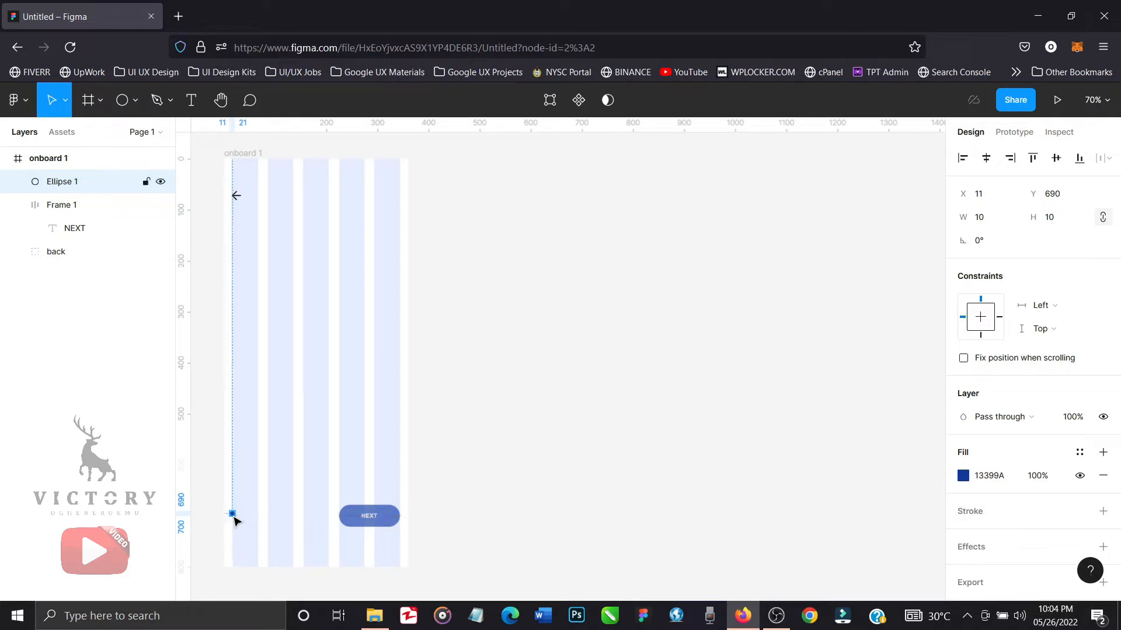
{"action": "key", "text": "shift+0"}
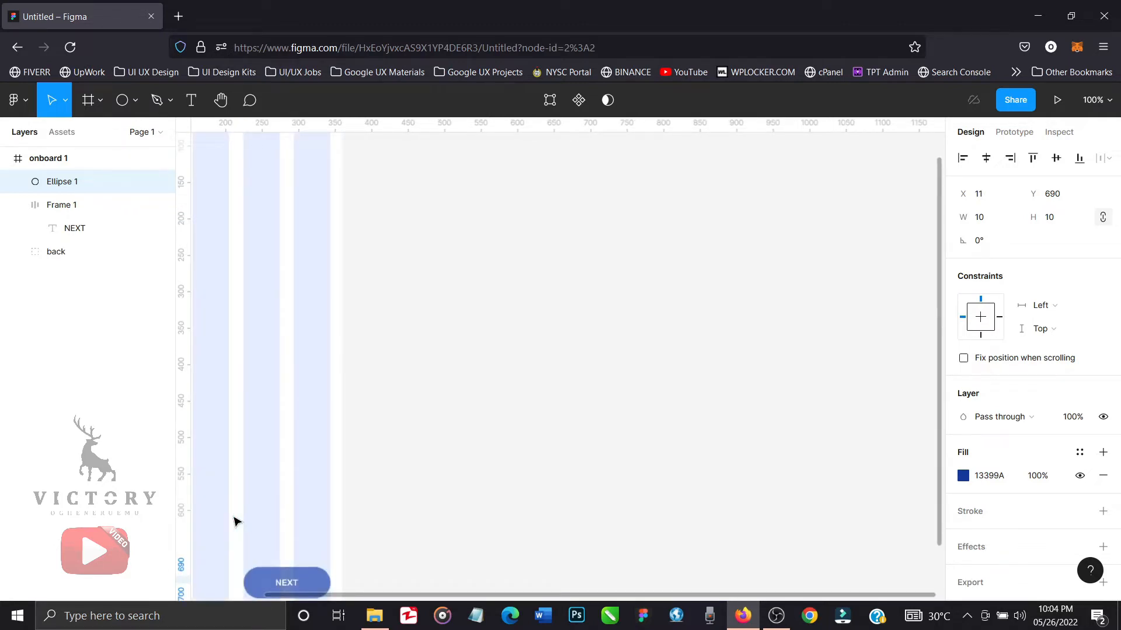
{"action": "scroll", "coordinate": [234, 520], "scroll_direction": "left", "scroll_amount": 5}
{"action": "scroll", "coordinate": [233, 520], "scroll_direction": "down", "scroll_amount": 2}
{"action": "scroll", "coordinate": [234, 521], "scroll_direction": "left", "scroll_amount": 4}
{"action": "scroll", "coordinate": [234, 522], "scroll_direction": "down", "scroll_amount": 3}
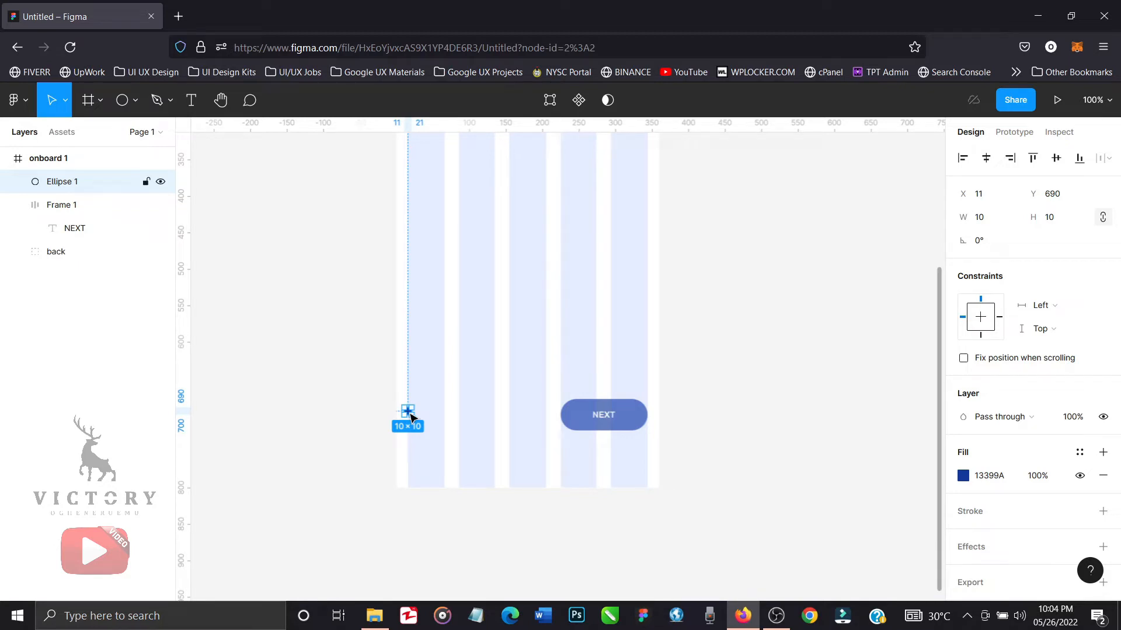
{"action": "left_click_drag", "start_coordinate": [410, 415], "coordinate": [424, 417]}
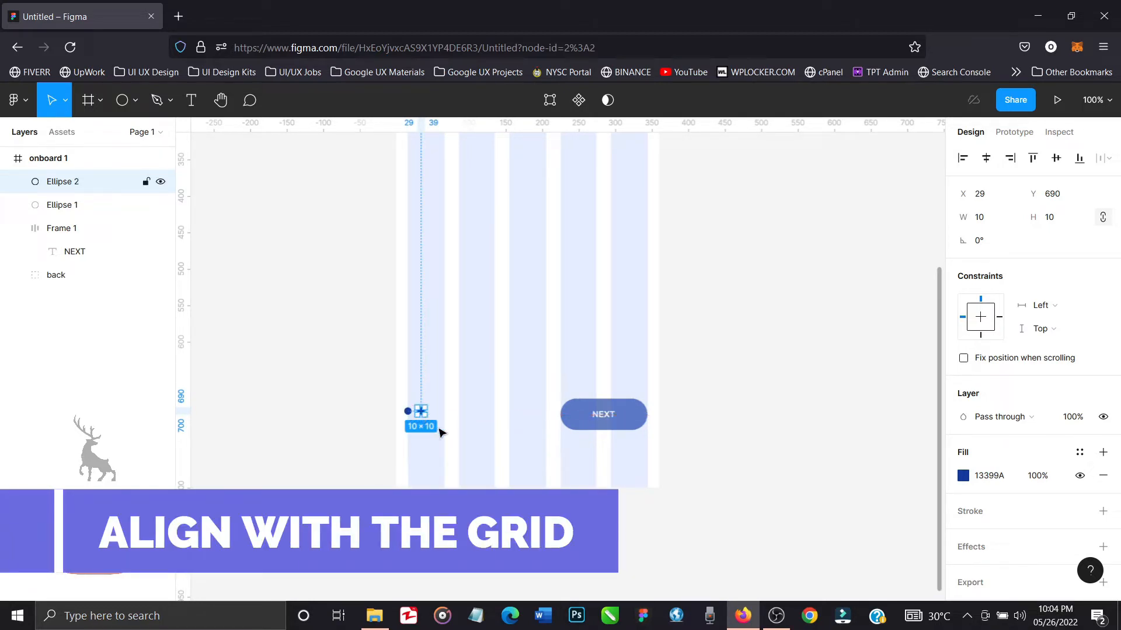
{"action": "key", "text": "ctrl+d"}
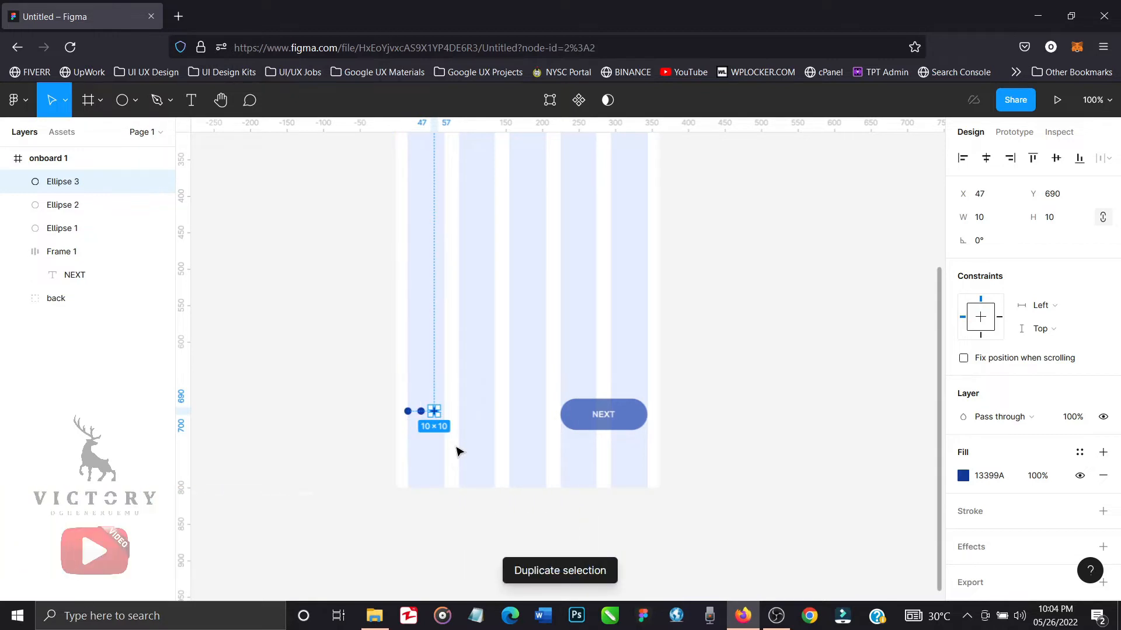
Change the third circle's fill to grey 929499 and deselect it.
{"action": "left_click", "coordinate": [963, 477]}
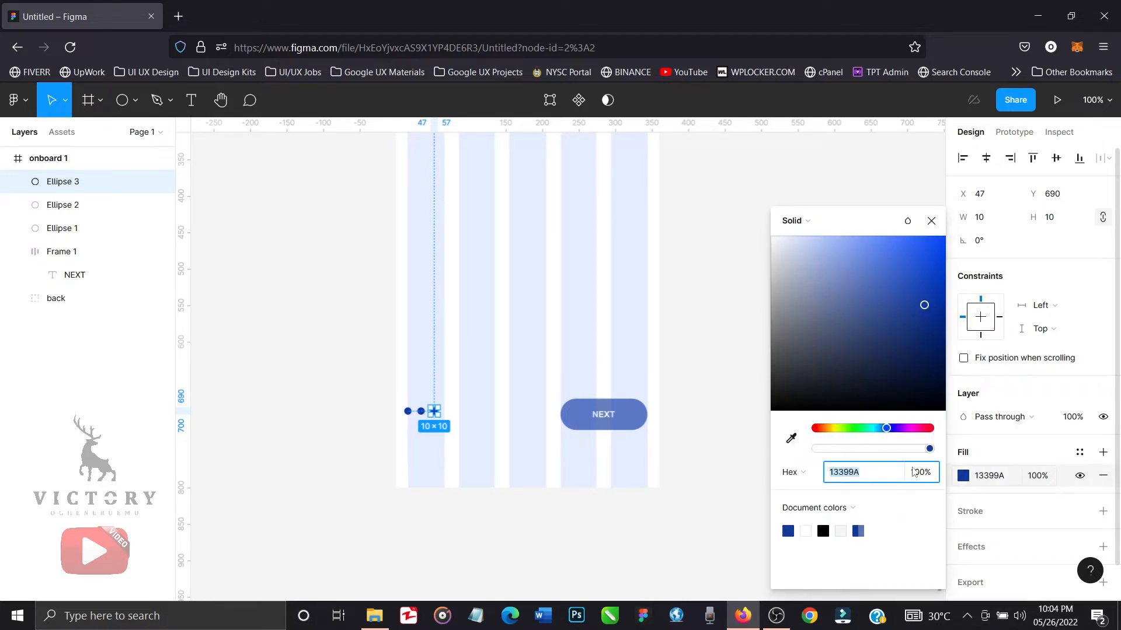
{"action": "left_click_drag", "start_coordinate": [792, 355], "coordinate": [779, 313]}
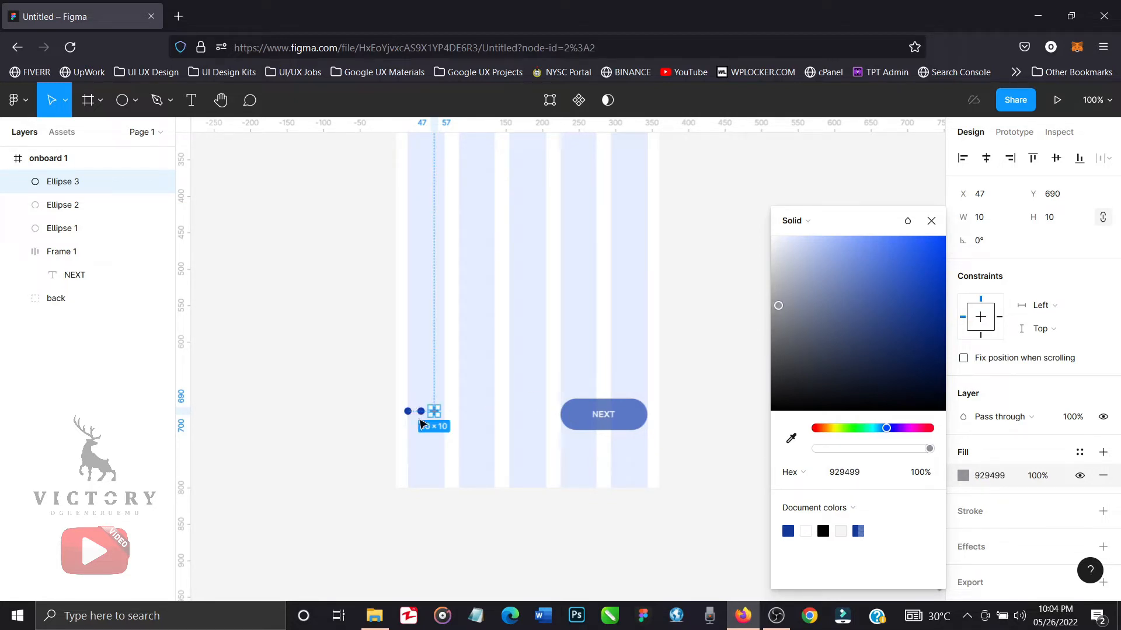
{"action": "left_click", "coordinate": [351, 449]}
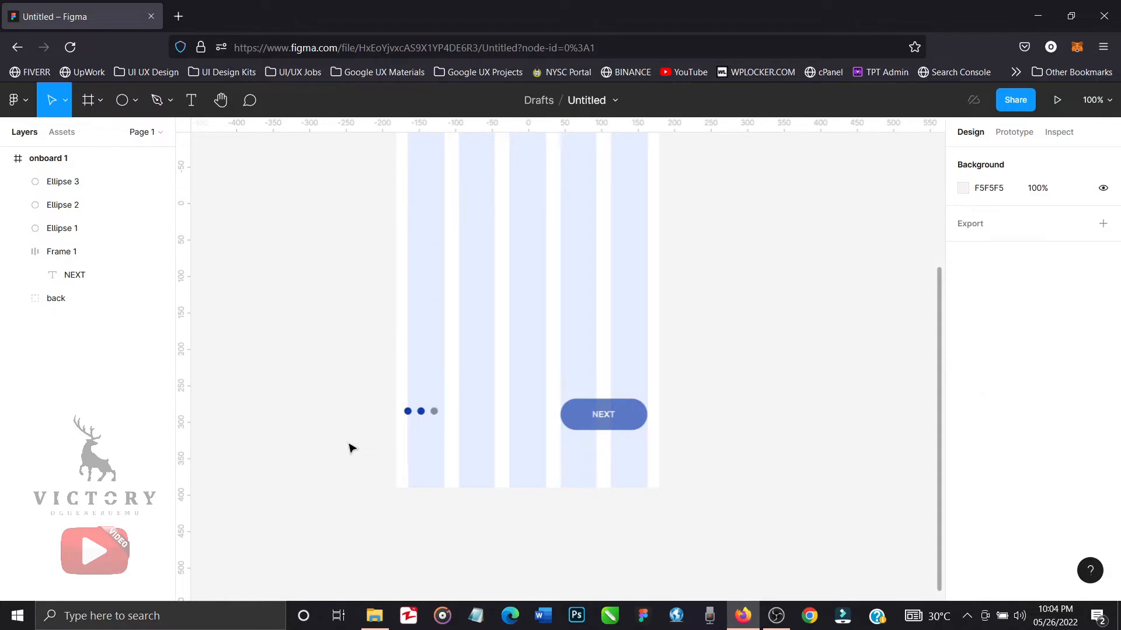
Apply the document's grey 929499 as the fill of the middle circle.
{"action": "left_click", "coordinate": [422, 413]}
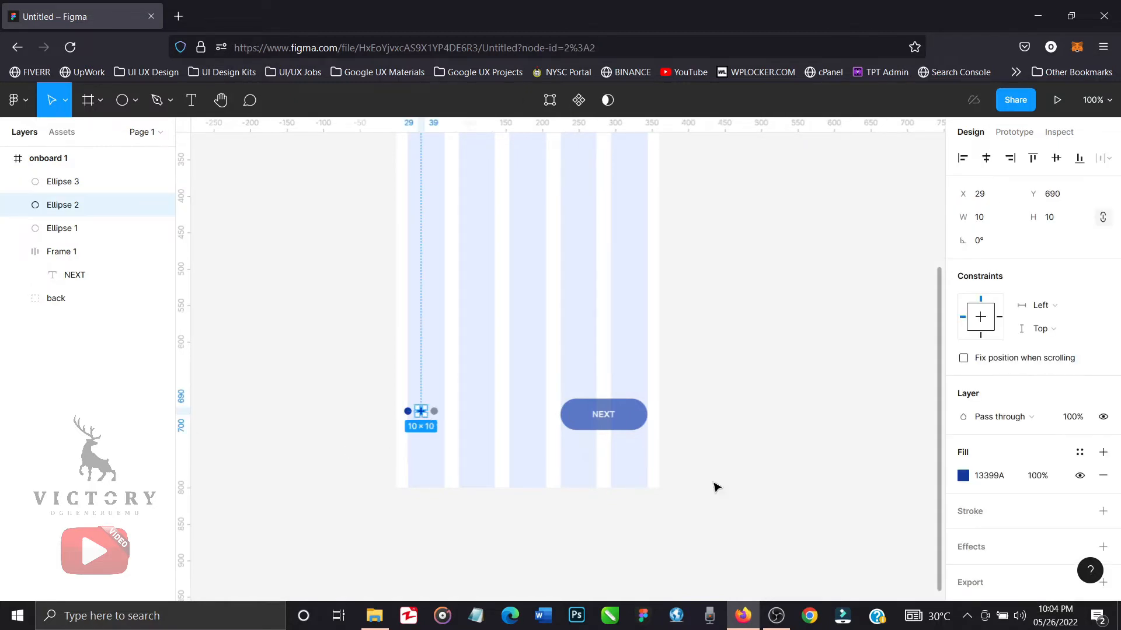
{"action": "left_click", "coordinate": [963, 477]}
{"action": "left_click", "coordinate": [858, 530]}
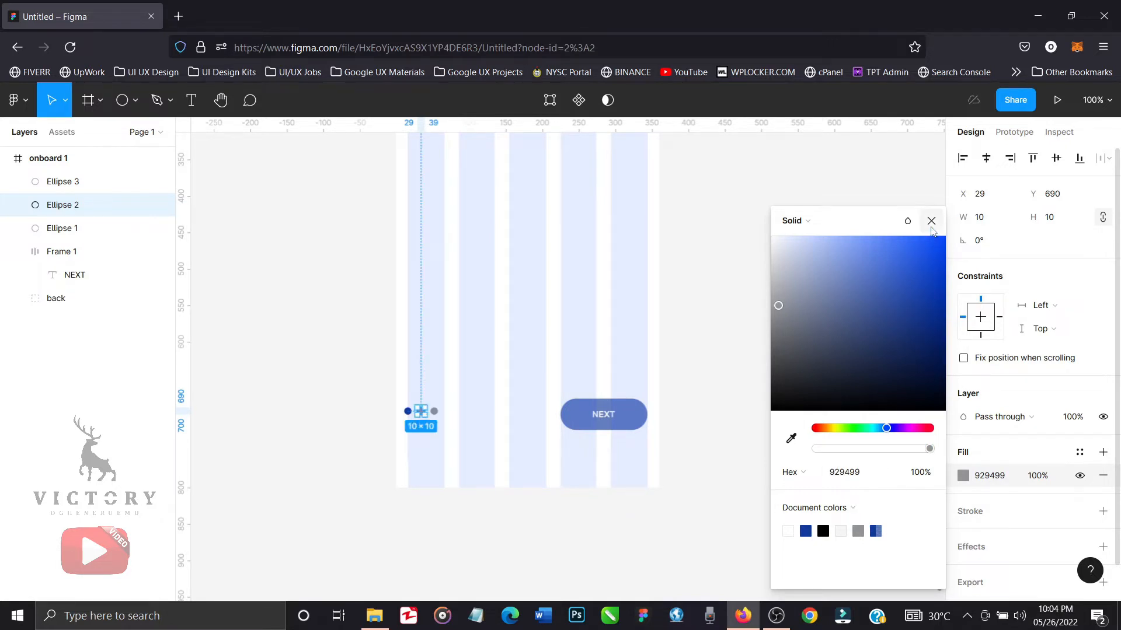
{"action": "left_click", "coordinate": [931, 222]}
{"action": "left_click", "coordinate": [815, 395]}
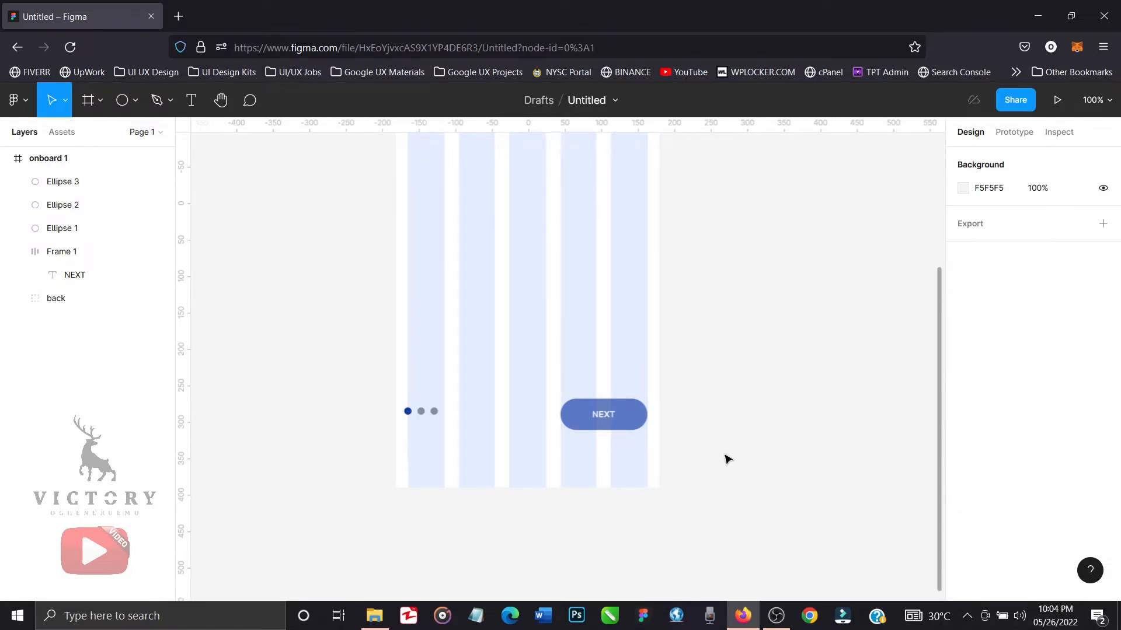
{"action": "key", "text": "minus"}
{"action": "scroll", "coordinate": [654, 467], "scroll_direction": "right", "scroll_amount": 3}
{"action": "scroll", "coordinate": [654, 467], "scroll_direction": "up", "scroll_amount": 2}
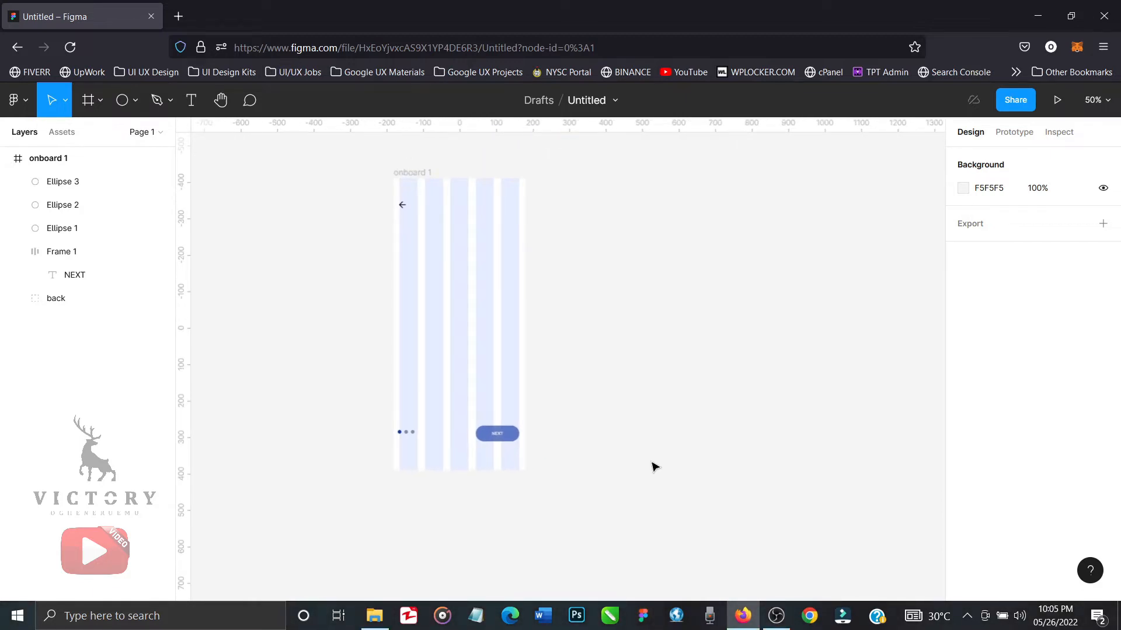
{"action": "scroll", "coordinate": [654, 467], "scroll_direction": "up", "scroll_amount": 1}
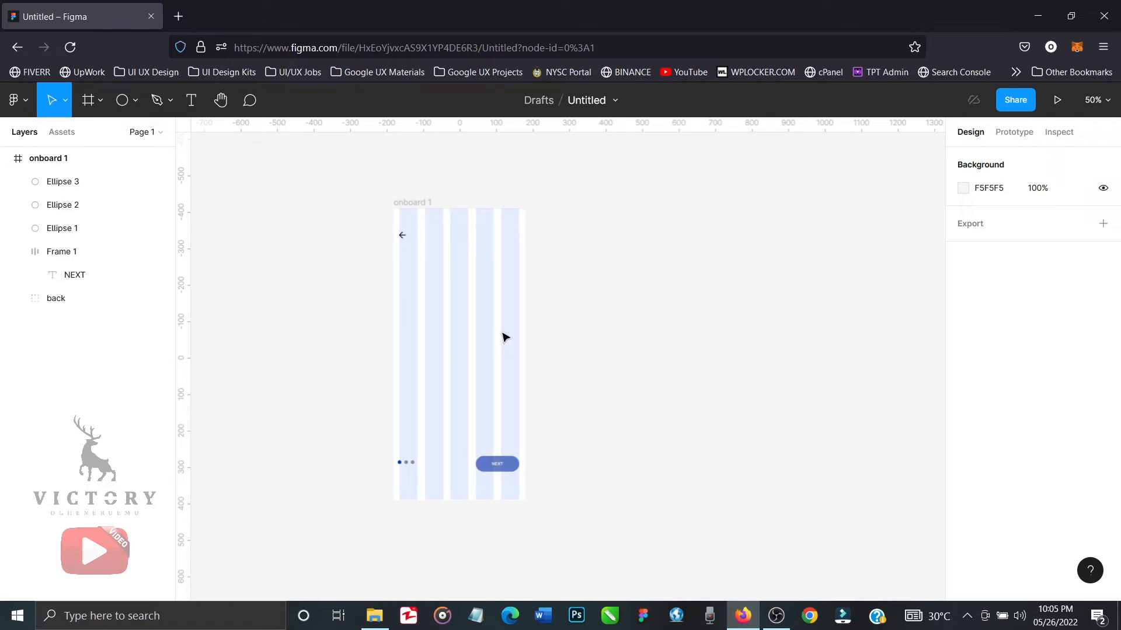
Duplicate the NEXT button's text label onto the middle of the onboard 1 frame at X 193, Y 429.
{"action": "left_click", "coordinate": [504, 468]}
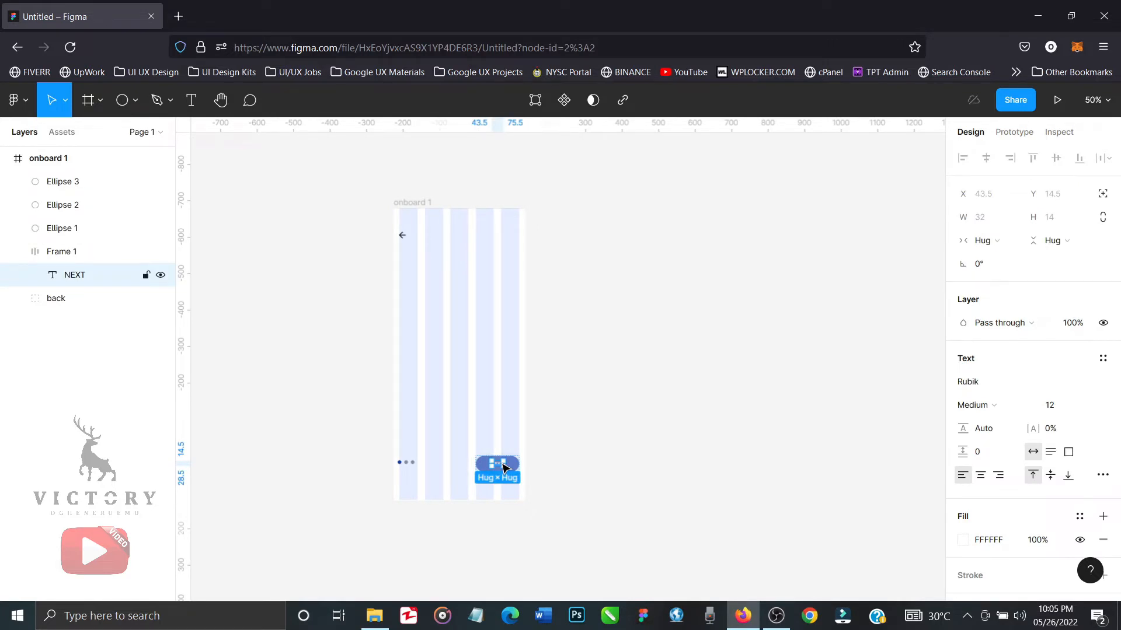
{"action": "key", "text": "Return"}
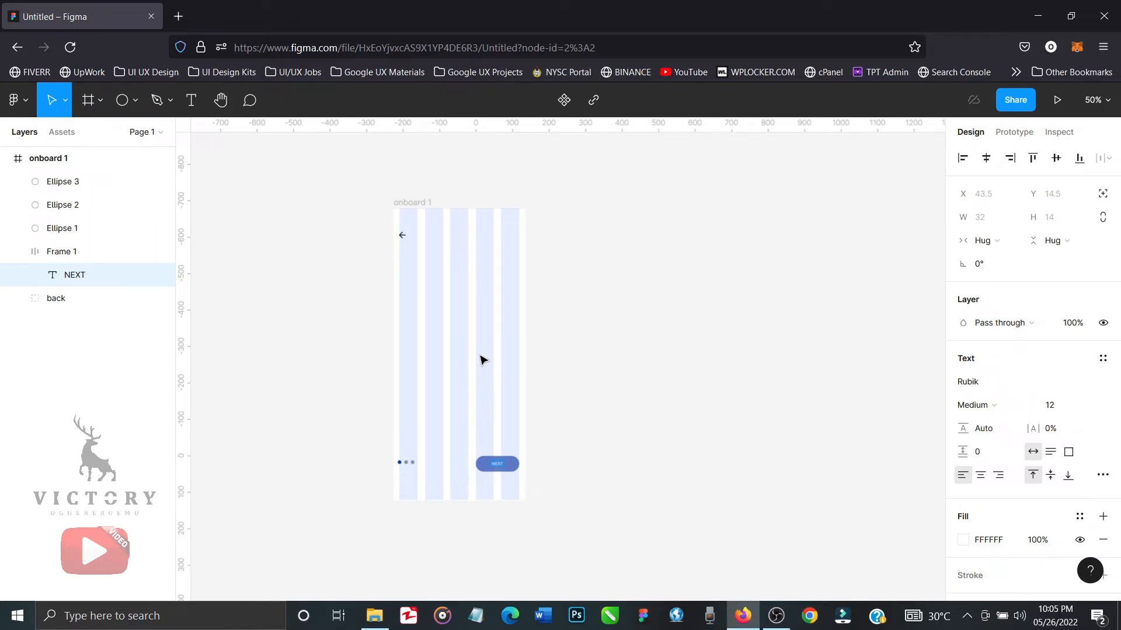
{"action": "key", "text": "Escape"}
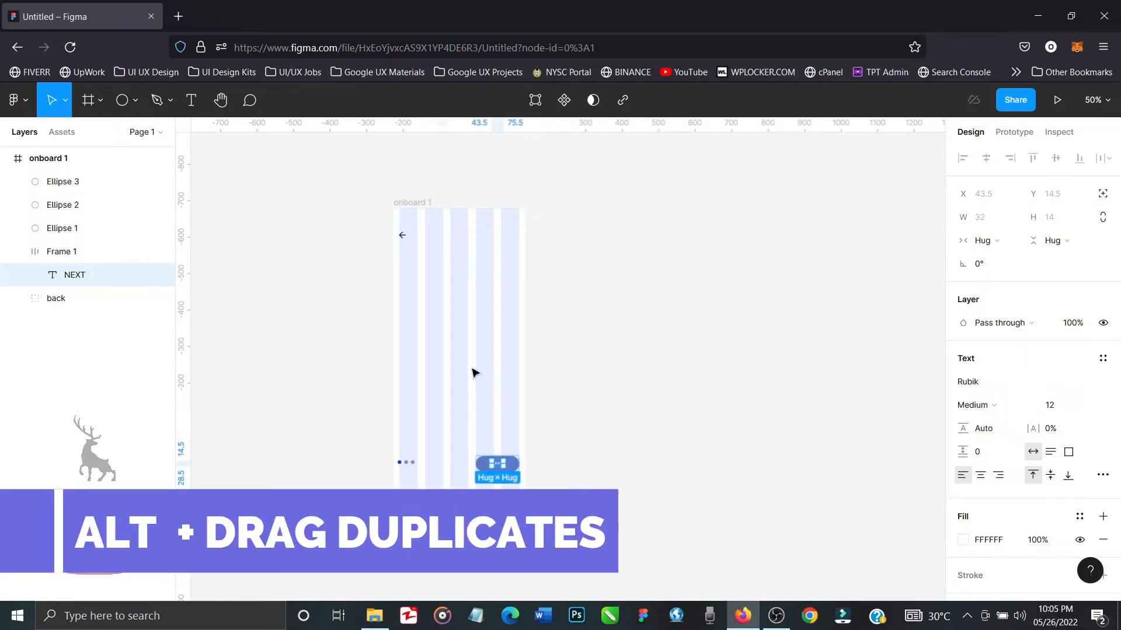
{"action": "left_click_drag", "start_coordinate": [498, 464], "coordinate": [471, 370], "text": "alt"}
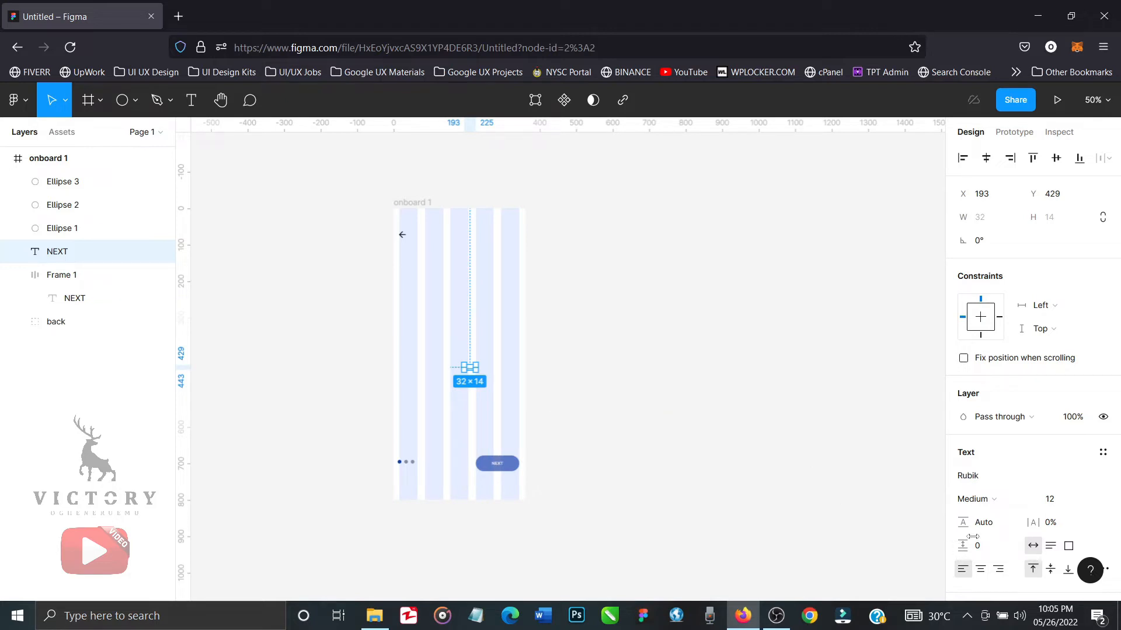
Fill the copied NEXT text with the document's blue 13399A at 65% and set its font weight to Regular.
{"action": "scroll", "coordinate": [991, 537], "scroll_direction": "down", "scroll_amount": 3}
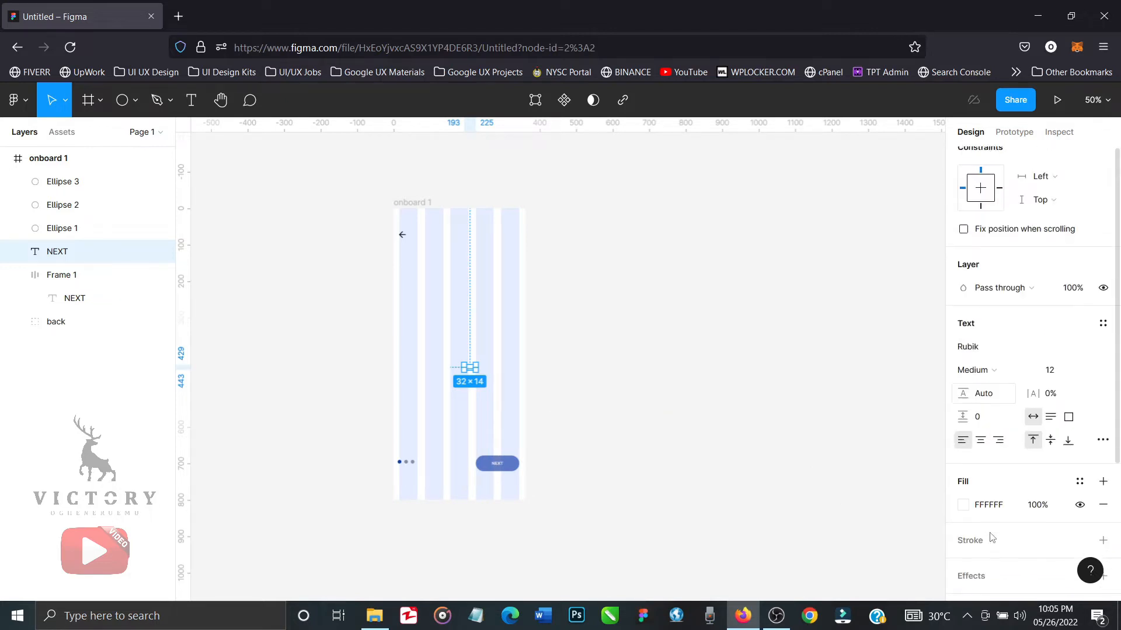
{"action": "left_click", "coordinate": [964, 504]}
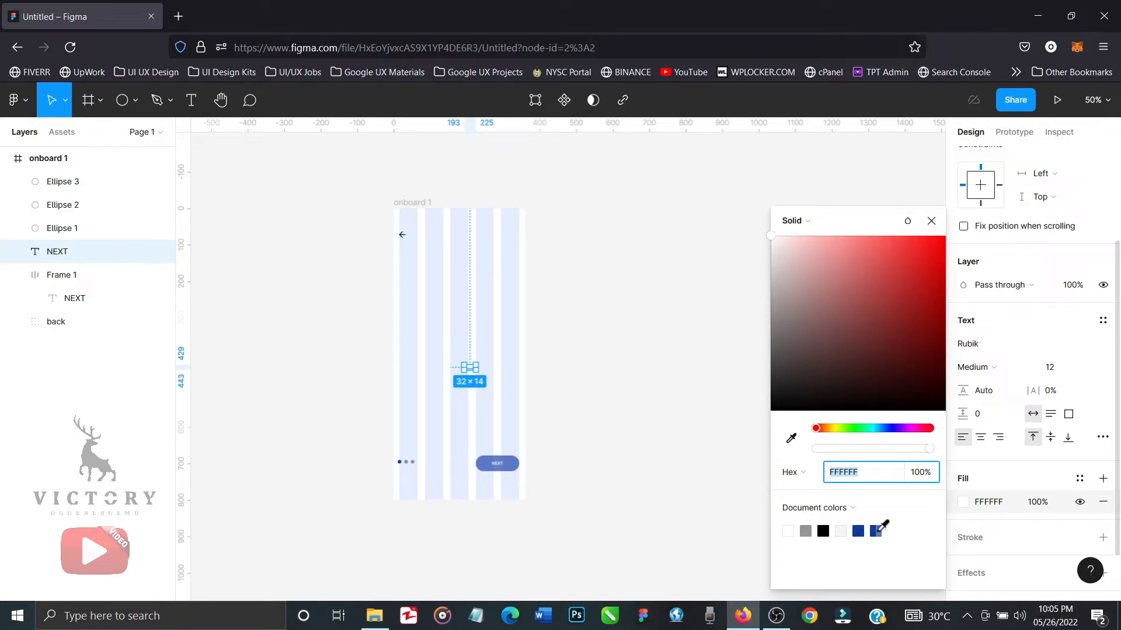
{"action": "left_click", "coordinate": [877, 530]}
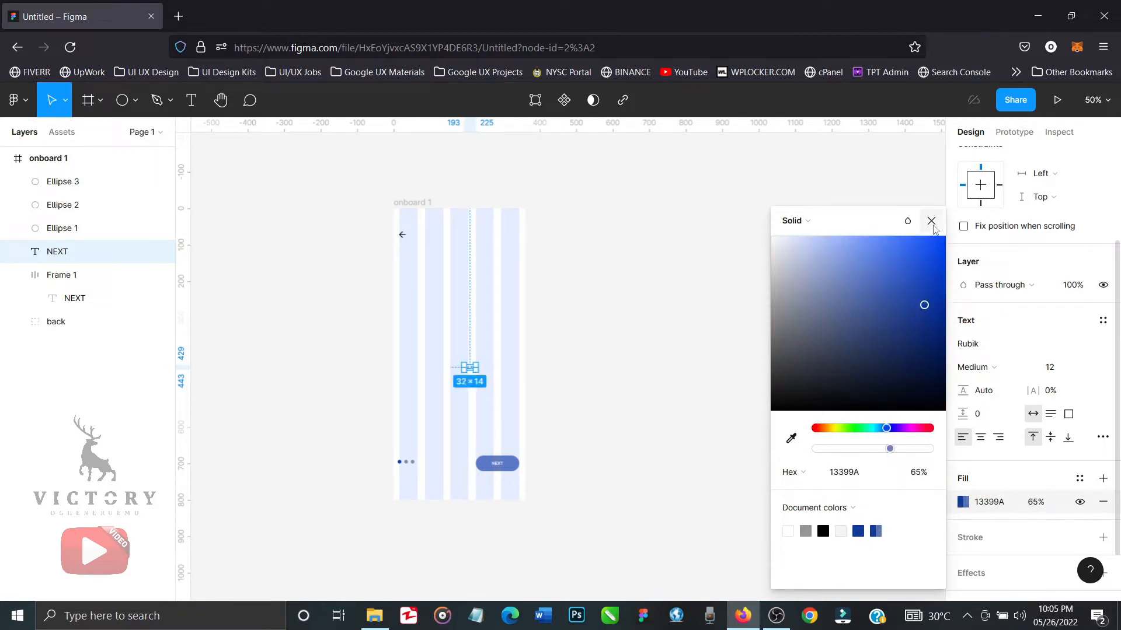
{"action": "left_click", "coordinate": [931, 221]}
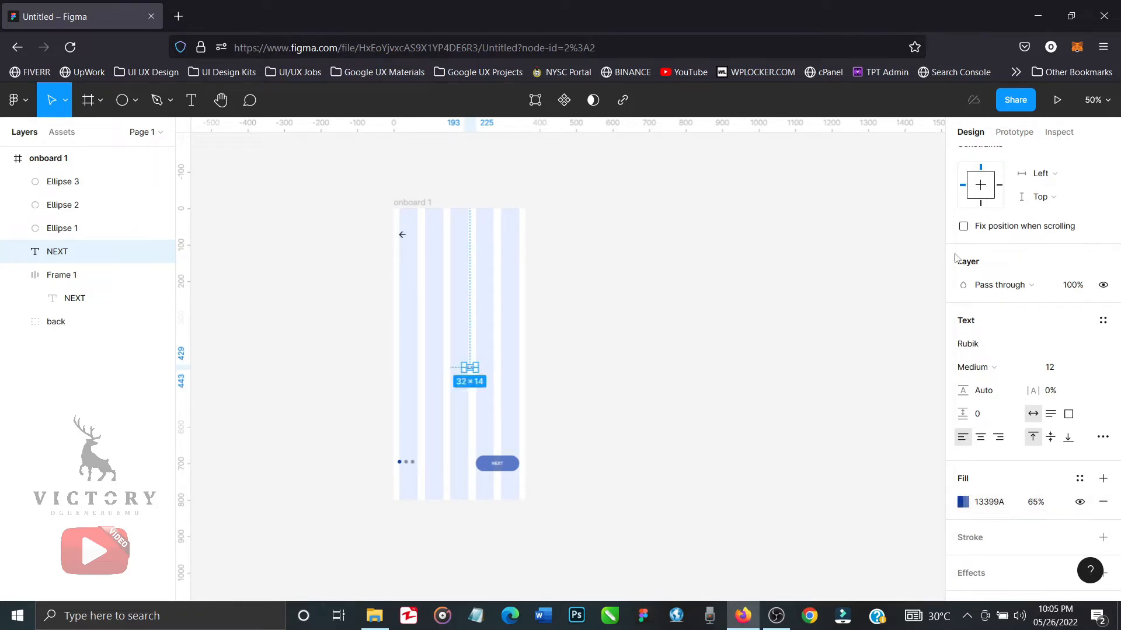
{"action": "left_click", "coordinate": [1006, 370]}
{"action": "left_click", "coordinate": [989, 327]}
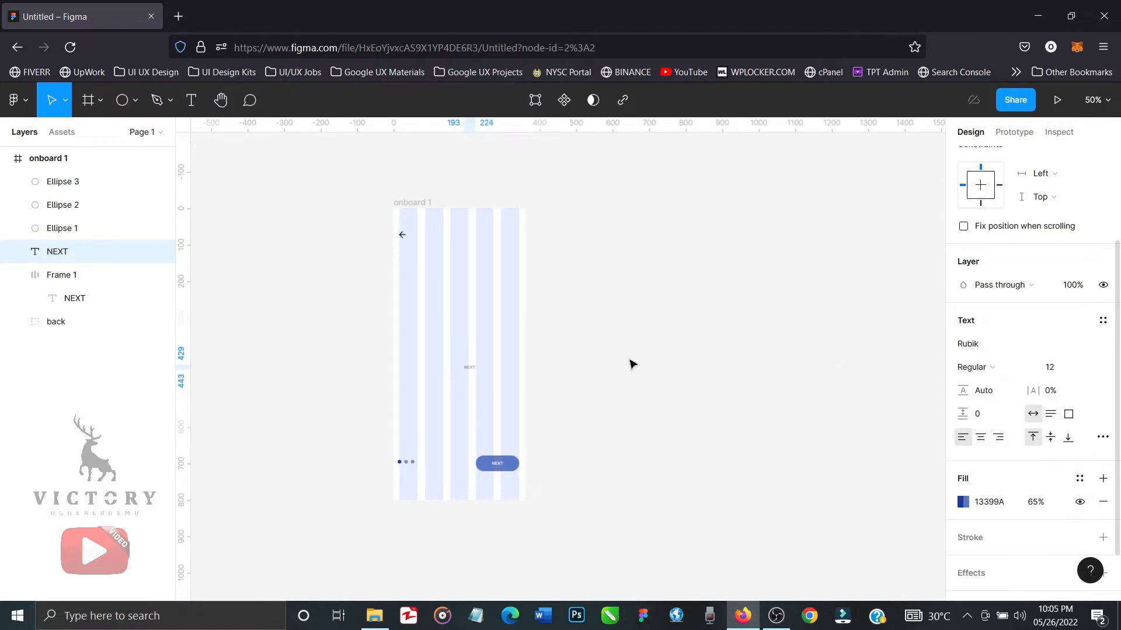
Change the copied label's wording to "Skip".
{"action": "key", "text": "shift+0"}
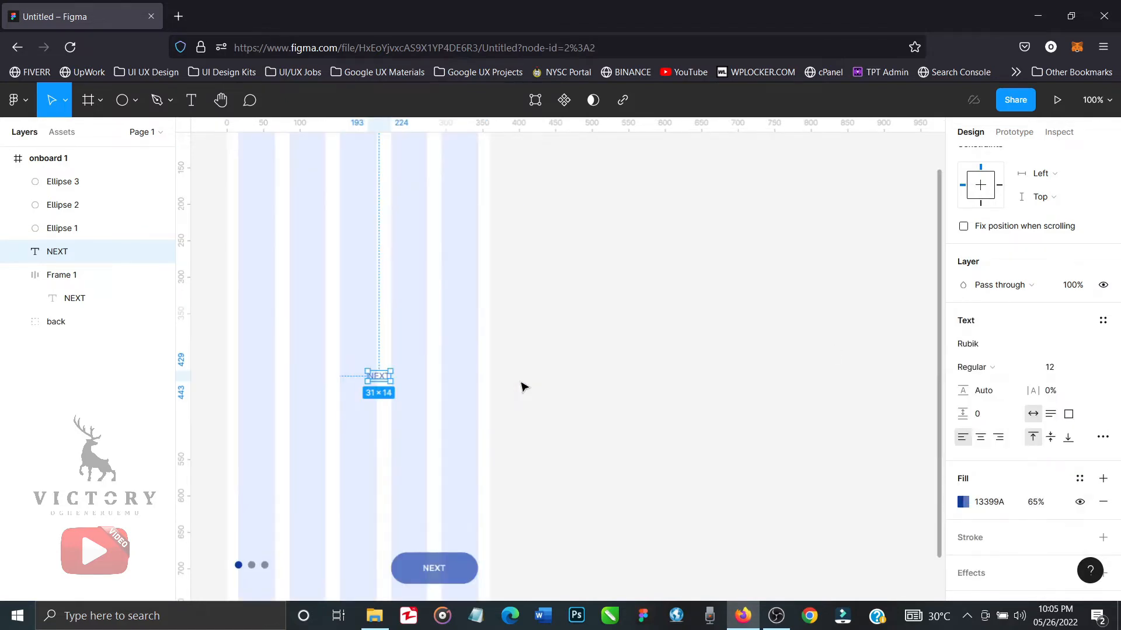
{"action": "double_click", "coordinate": [379, 376]}
{"action": "type", "text": "Skip"}
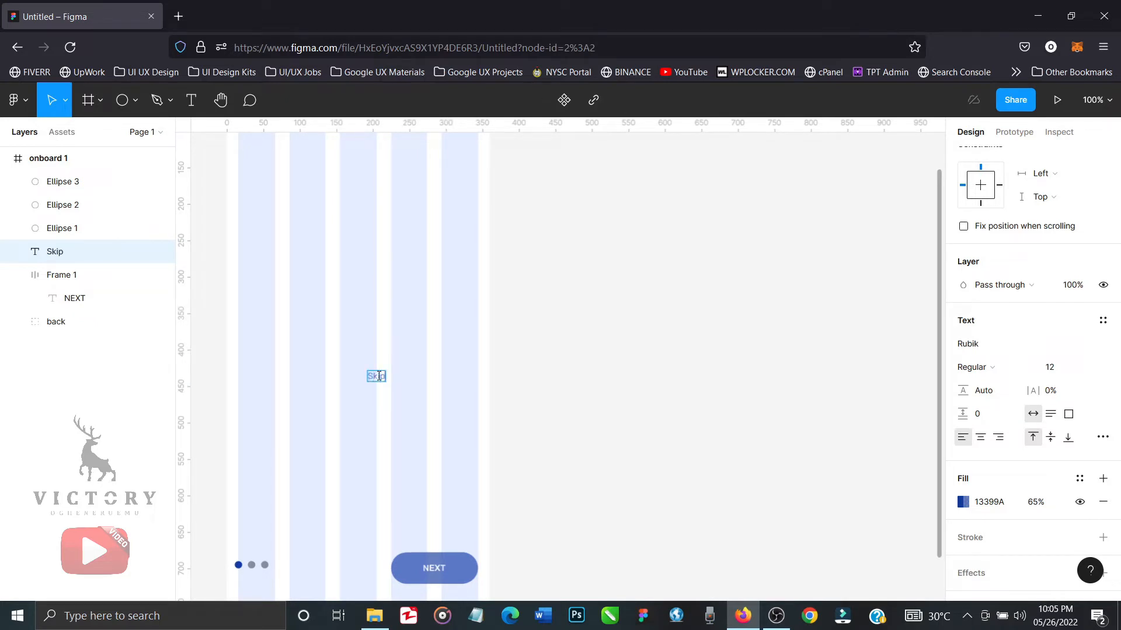
{"action": "key", "text": "Escape"}
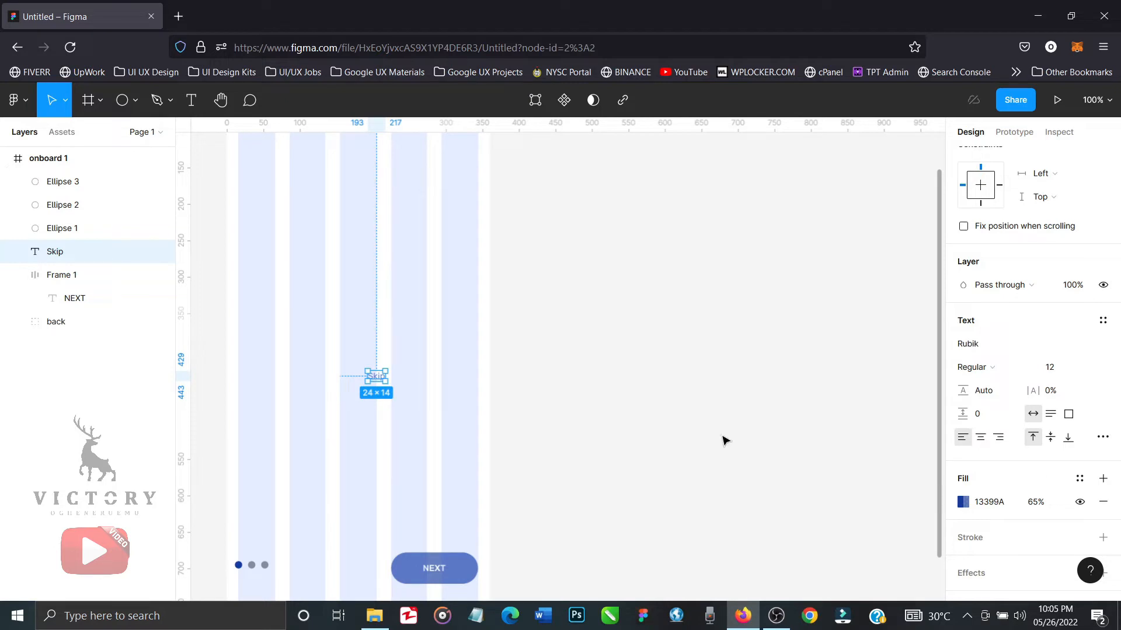
Move the Skip text level with the back arrow at the last column's right edge, X 320, Y 61, and deselect it.
{"action": "key", "text": "minus"}
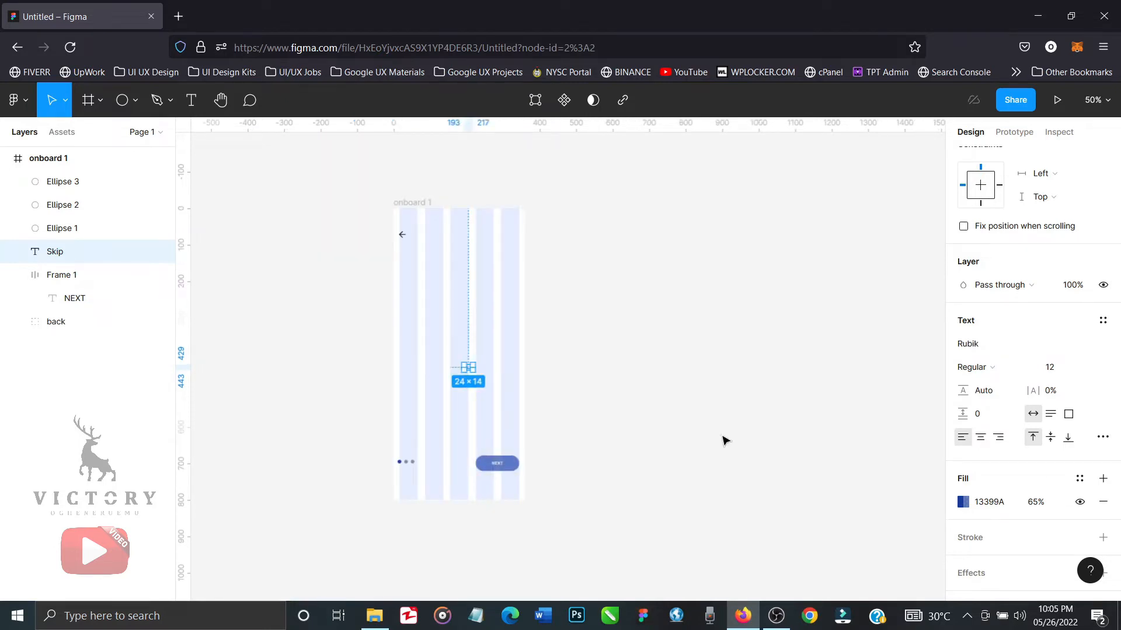
{"action": "left_click", "coordinate": [1094, 100]}
{"action": "type", "text": "70"}
{"action": "key", "text": "Return"}
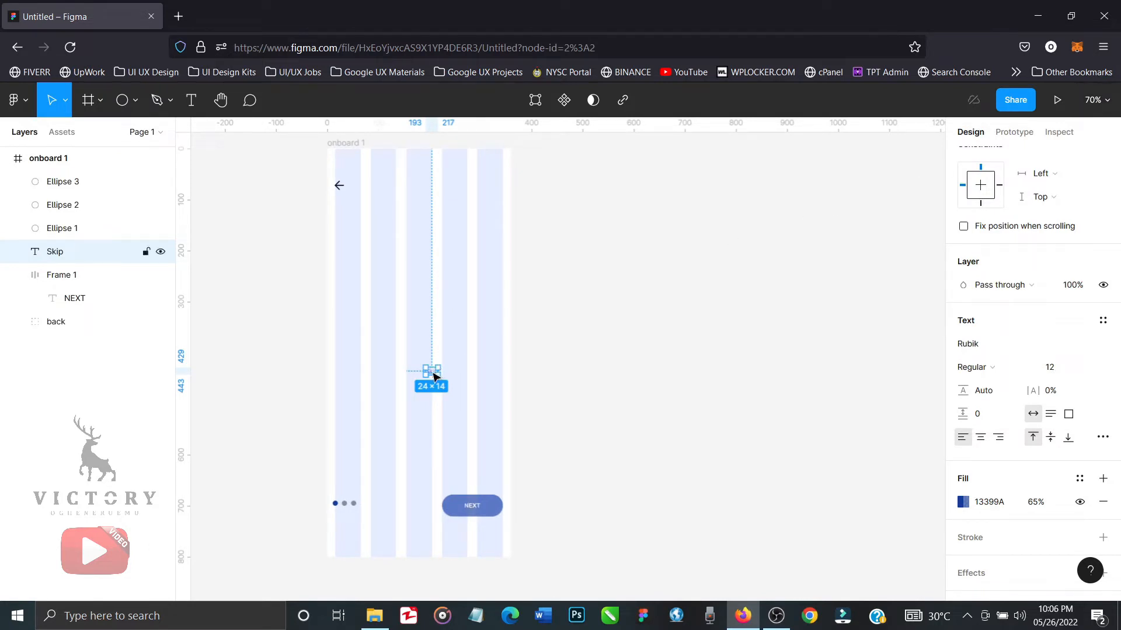
{"action": "left_click_drag", "start_coordinate": [434, 376], "coordinate": [497, 186]}
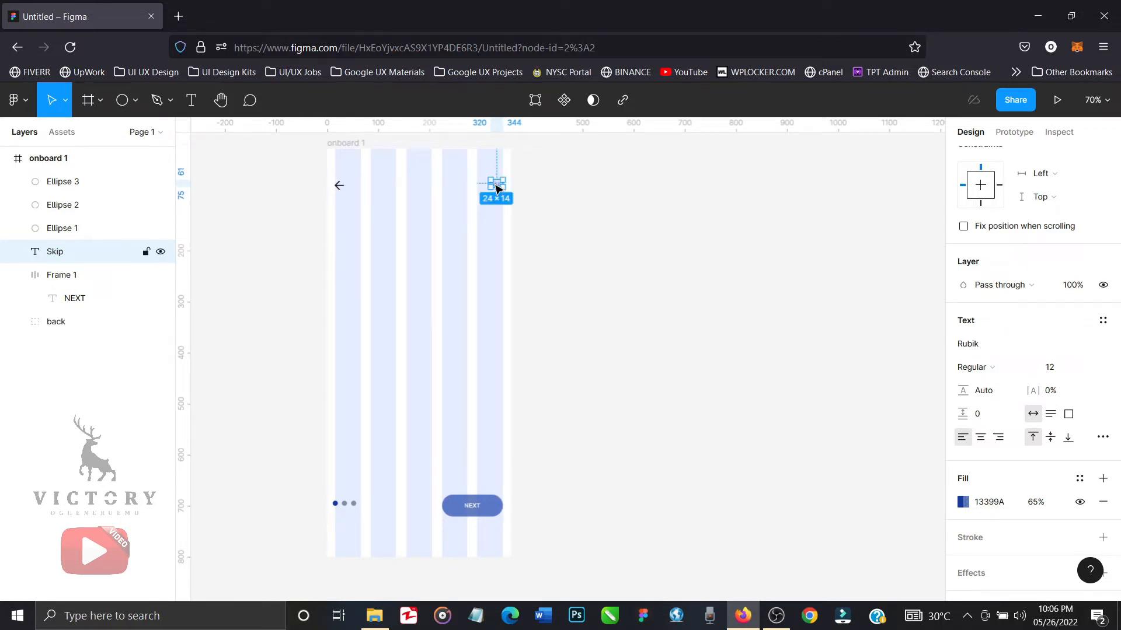
{"action": "left_click", "coordinate": [583, 243]}
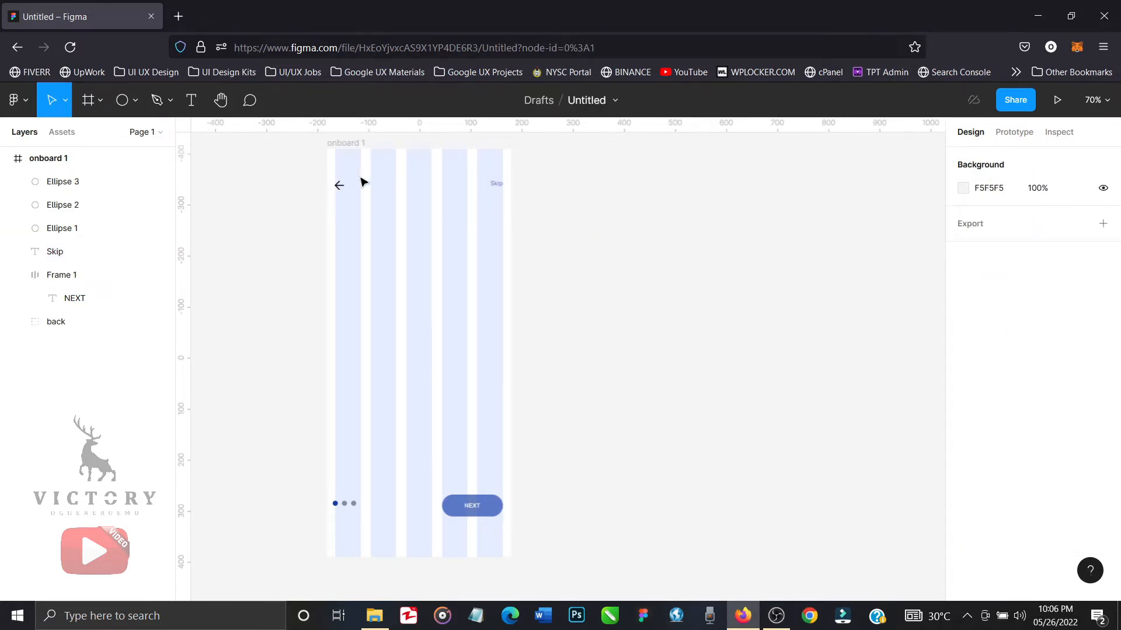
Hide the five-column layout grid of the onboard 1 frame.
{"action": "left_click", "coordinate": [350, 152]}
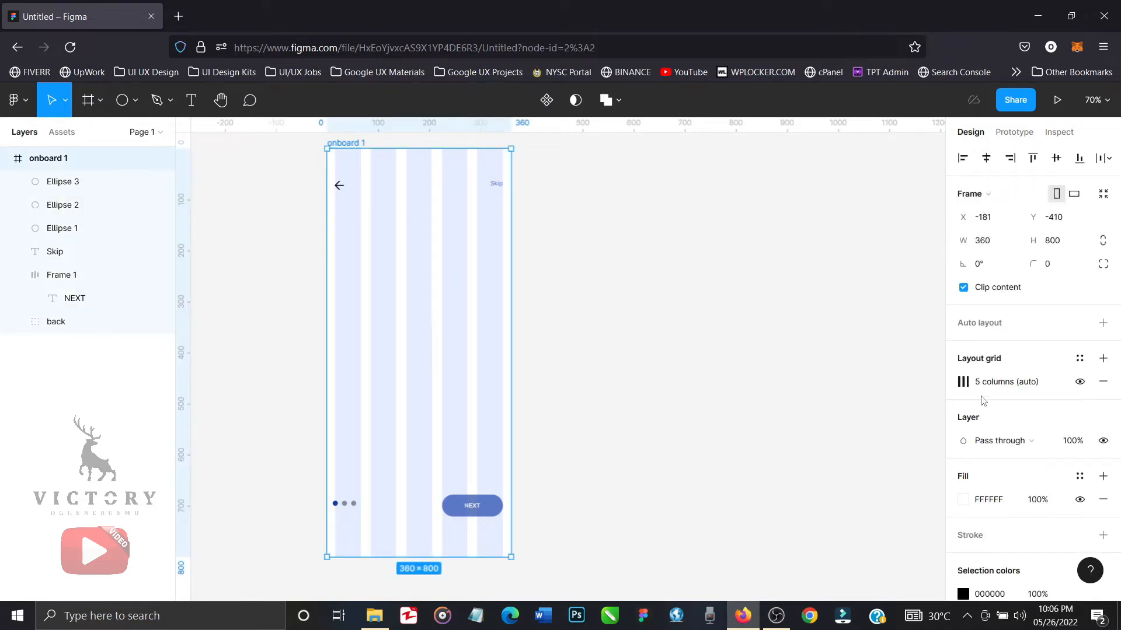
{"action": "left_click", "coordinate": [1078, 382]}
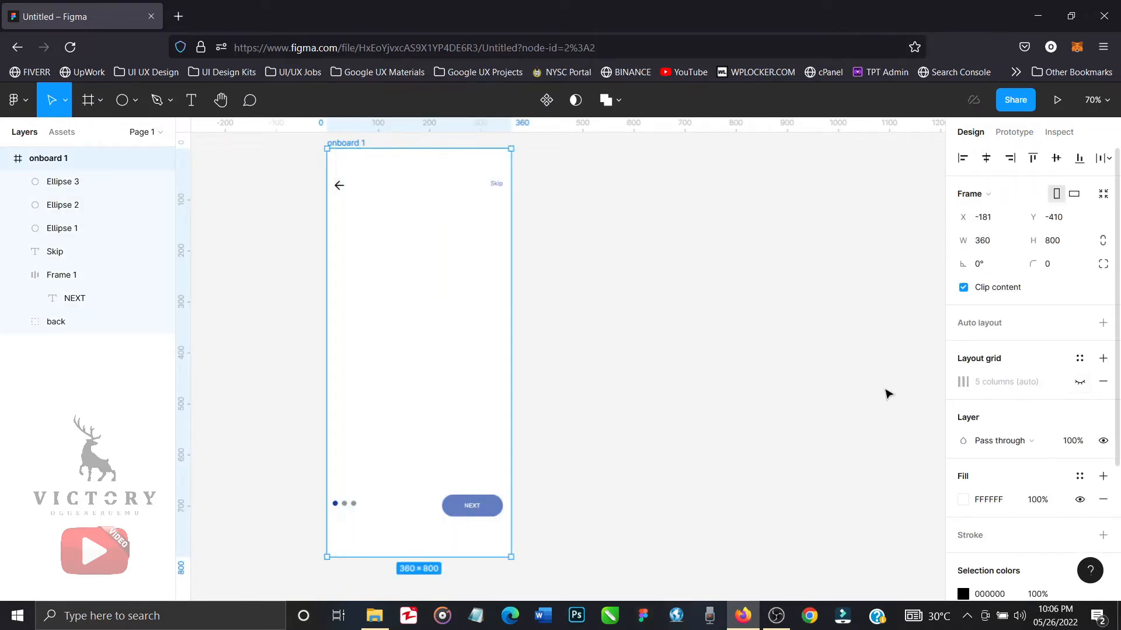
{"action": "left_click", "coordinate": [801, 394]}
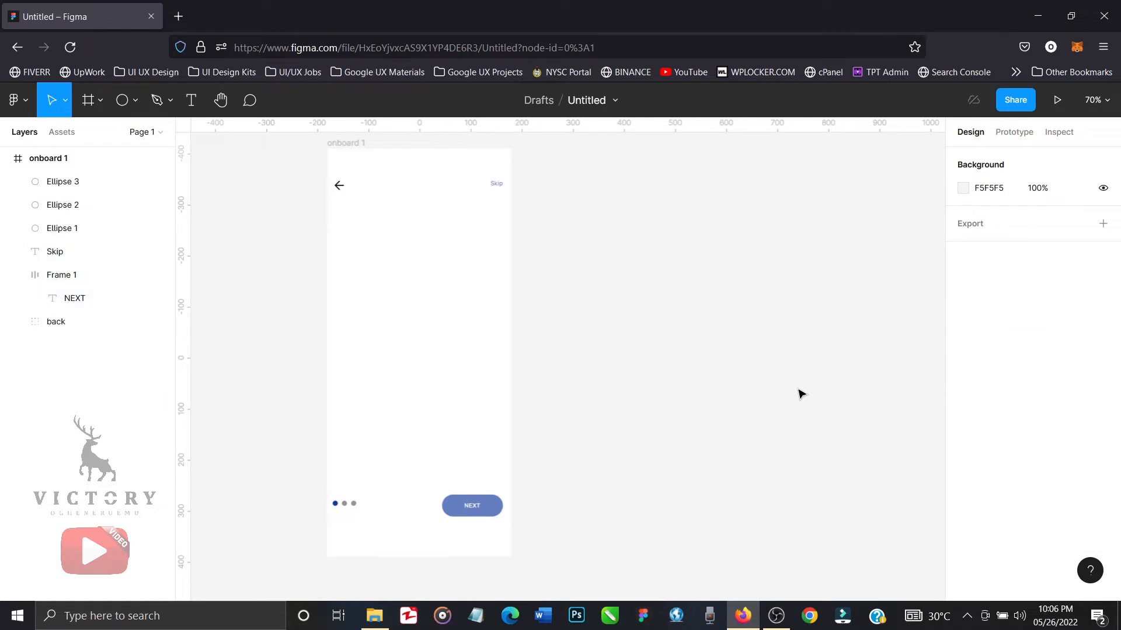
Change the Skip text's fill to the document's grey 929499 and deselect it.
{"action": "left_click", "coordinate": [496, 193]}
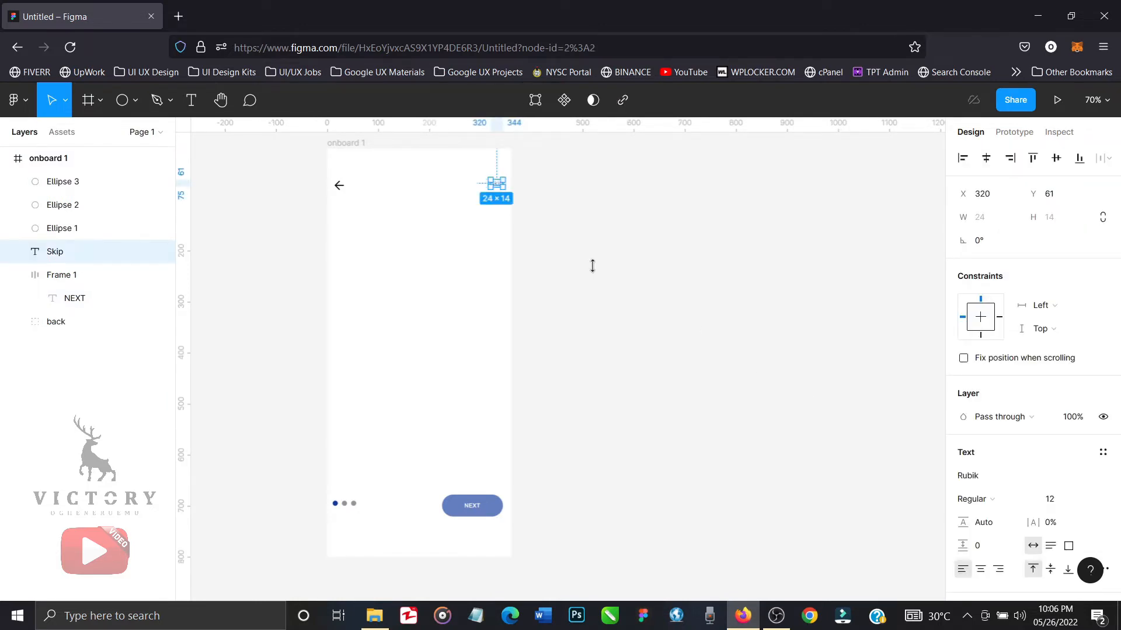
{"action": "scroll", "coordinate": [1006, 515], "scroll_direction": "down", "scroll_amount": 3}
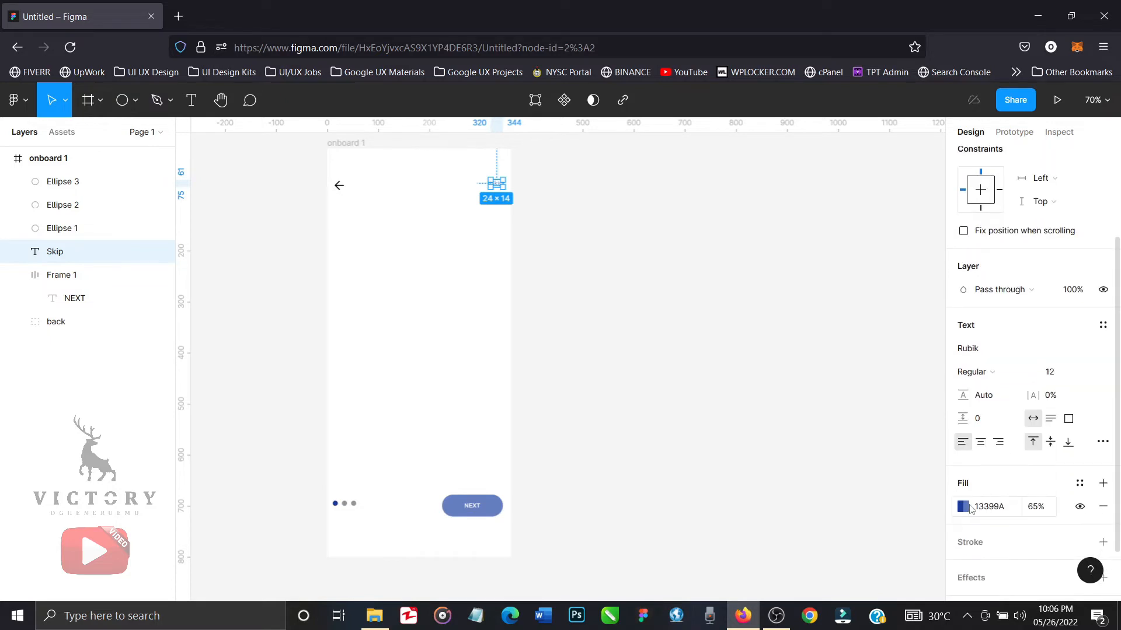
{"action": "left_click", "coordinate": [963, 507]}
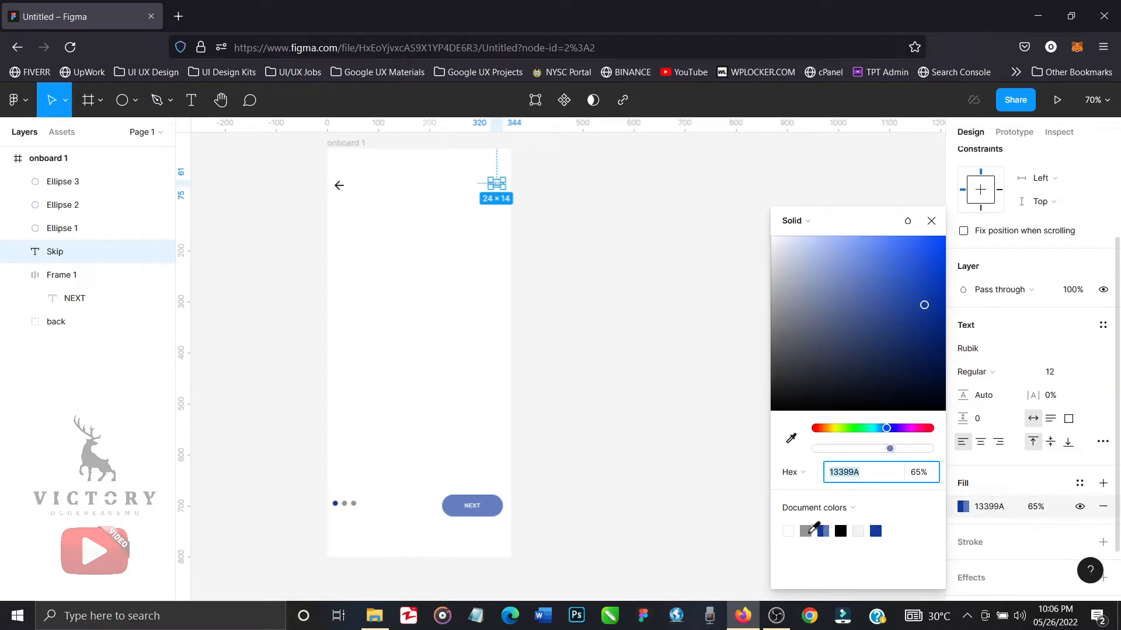
{"action": "left_click", "coordinate": [806, 531]}
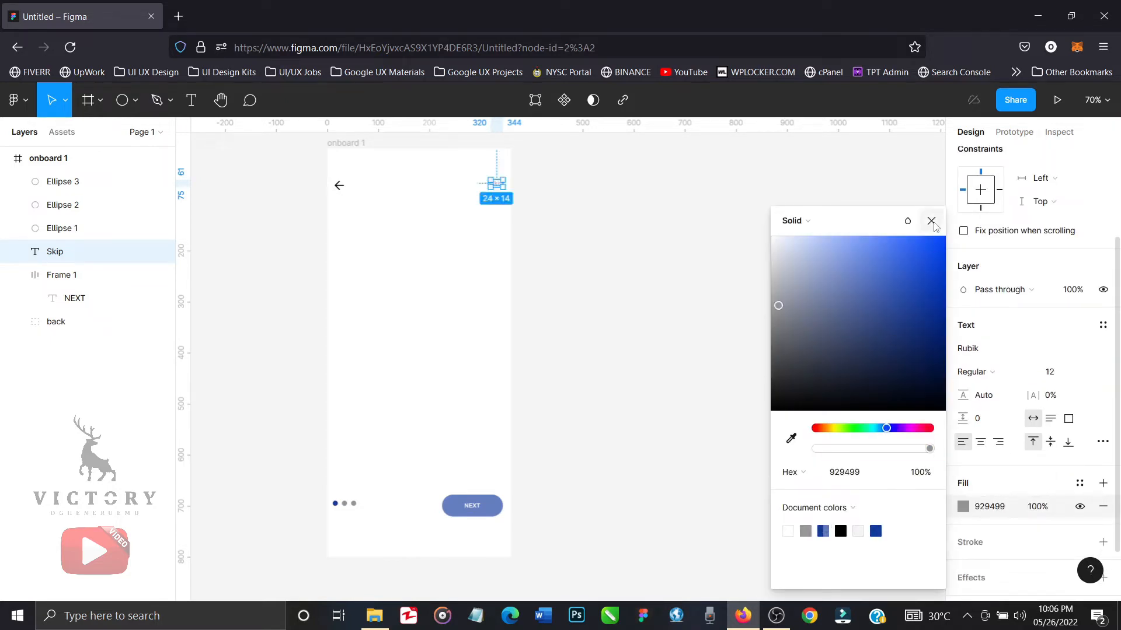
{"action": "left_click", "coordinate": [931, 220]}
{"action": "left_click", "coordinate": [706, 326]}
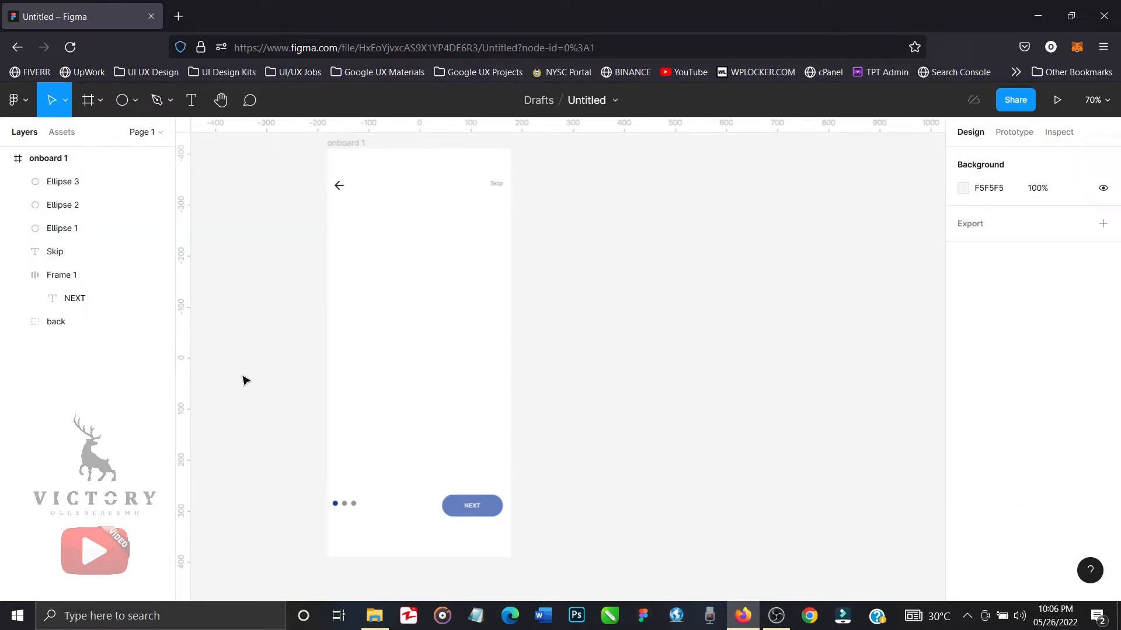
Group the three page-indicator circles and name the group "onboard step".
{"action": "left_click", "coordinate": [86, 232]}
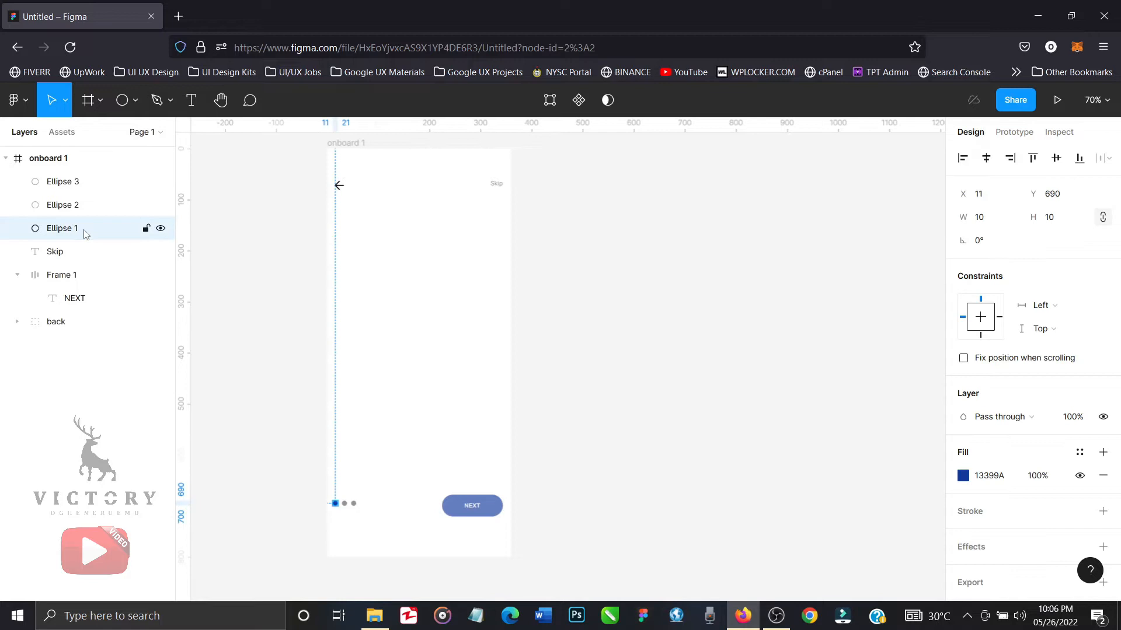
{"action": "left_click", "coordinate": [70, 185], "text": "shift"}
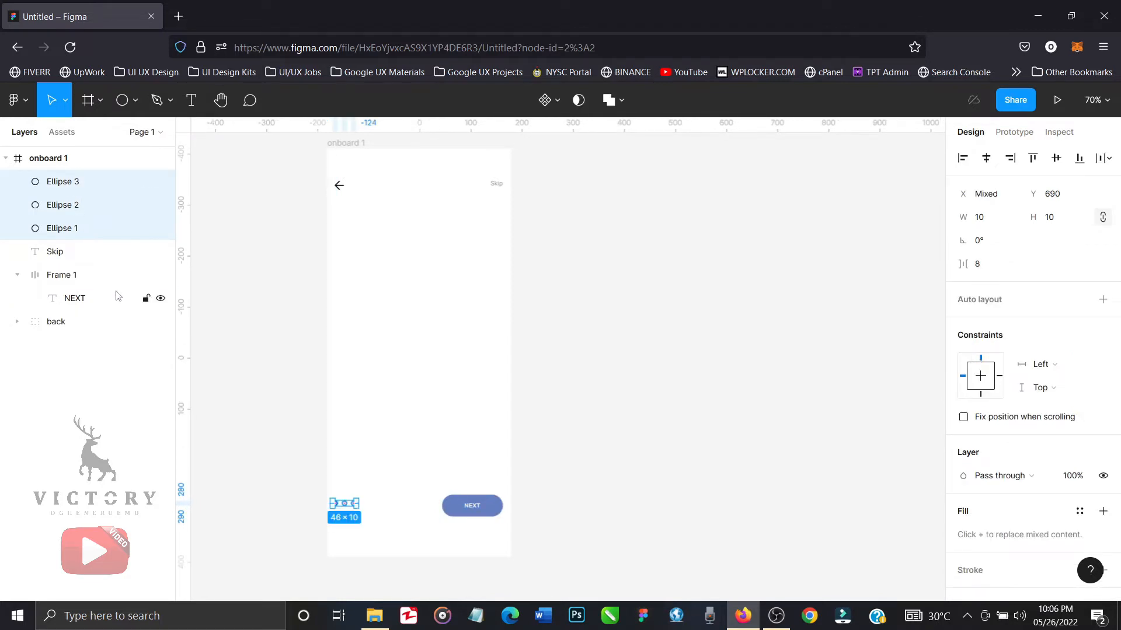
{"action": "key", "text": "ctrl+g"}
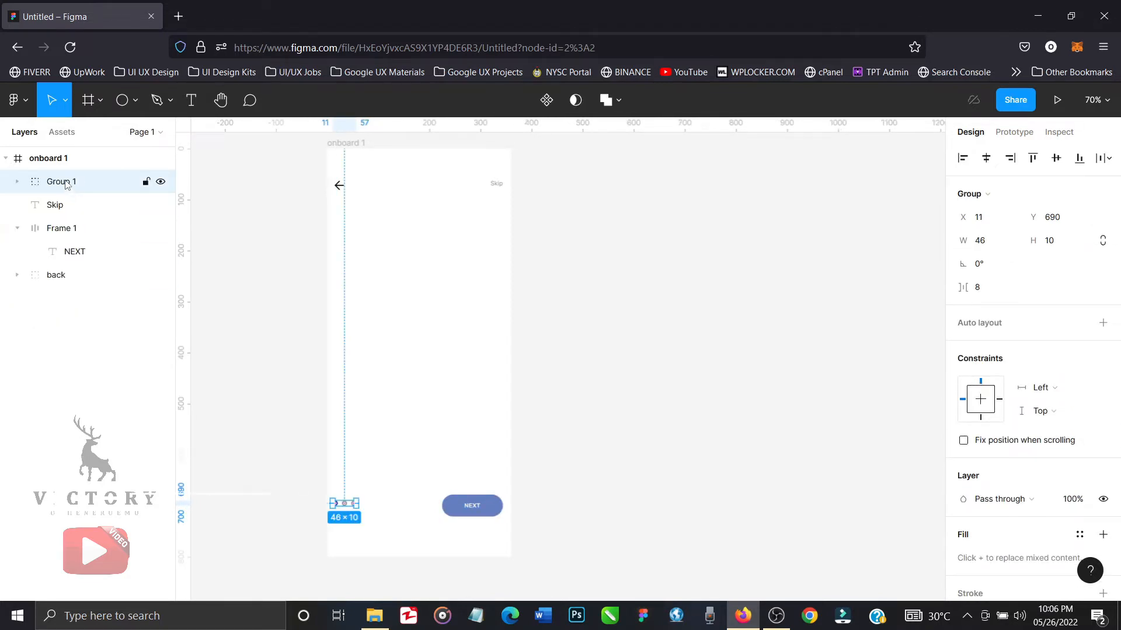
{"action": "double_click", "coordinate": [59, 181]}
{"action": "type", "text": "on"}
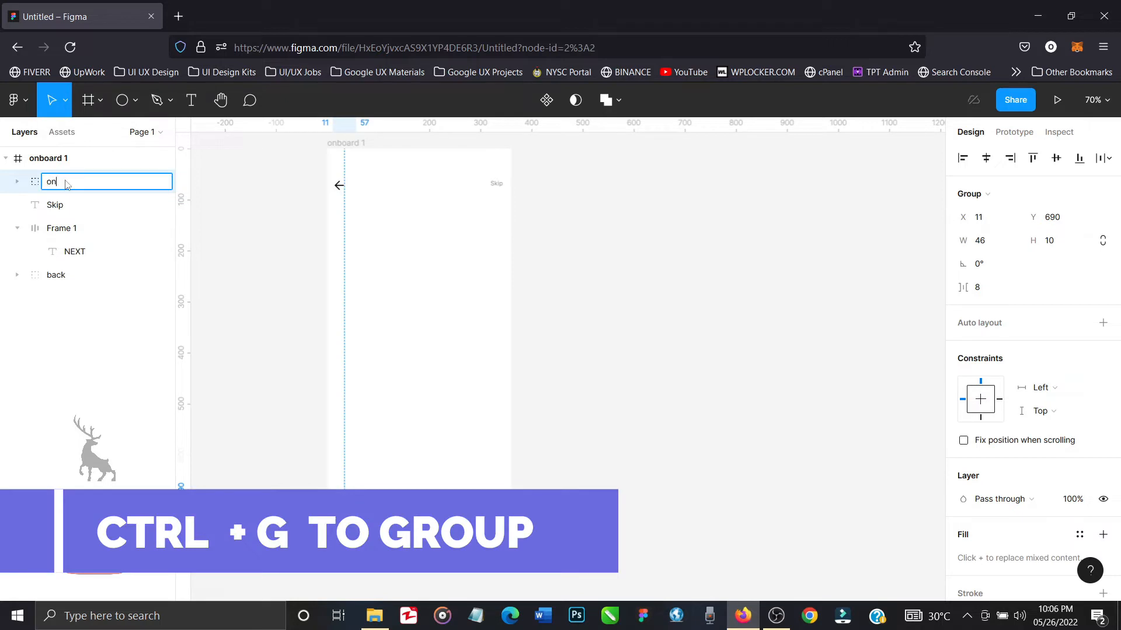
{"action": "type", "text": "board step"}
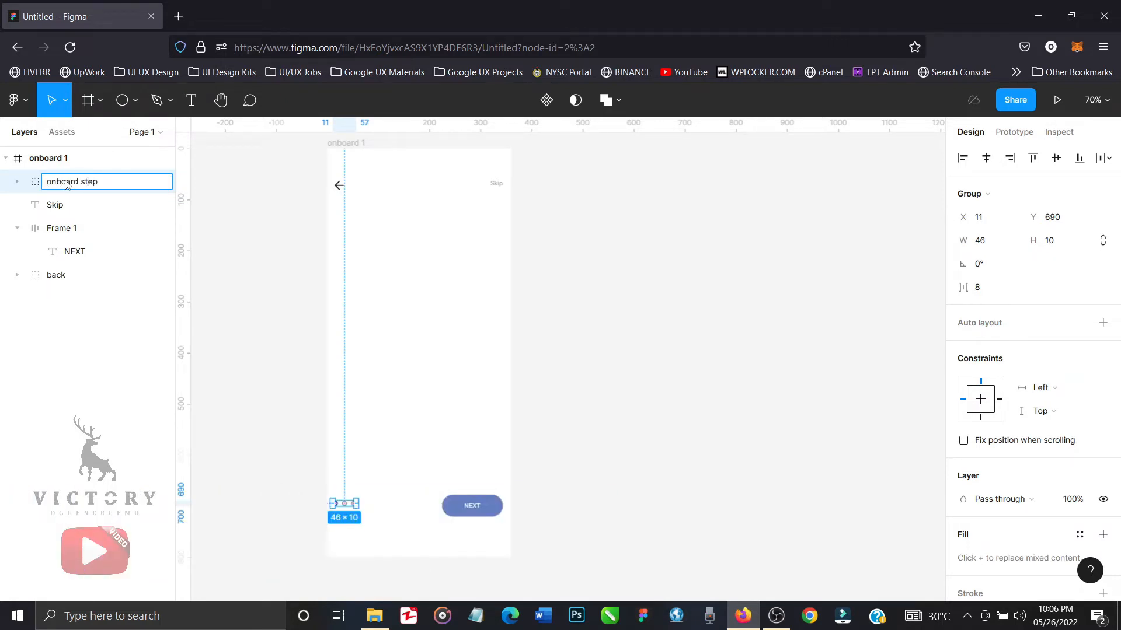
{"action": "key", "text": "Return"}
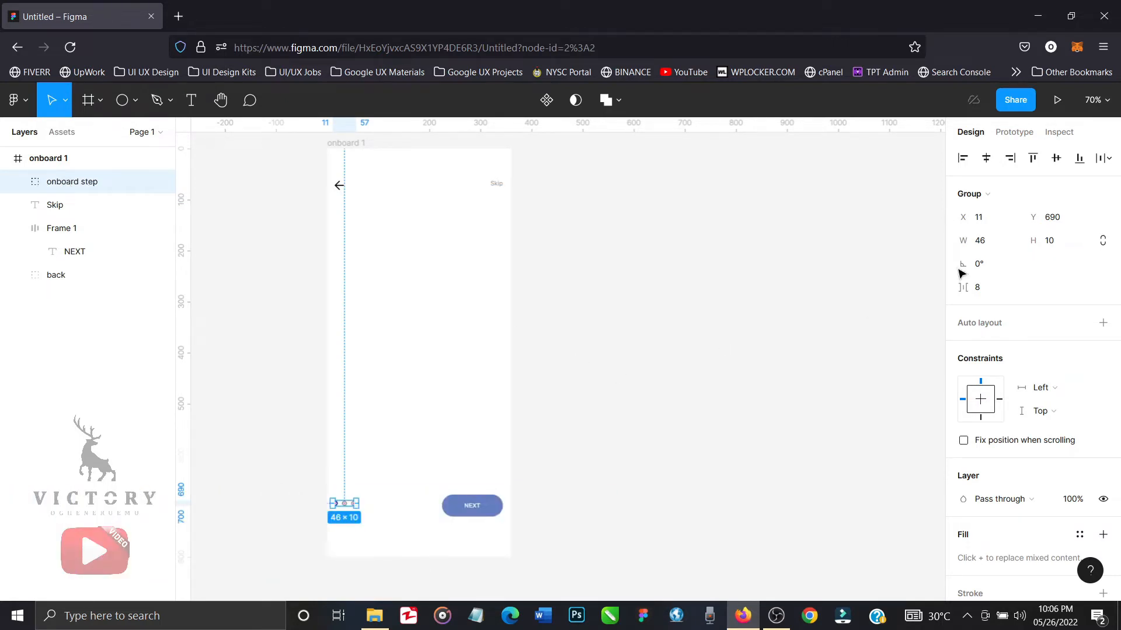
Constrain the proportions of the onboard step group and set its width to 35.
{"action": "left_click", "coordinate": [1103, 240]}
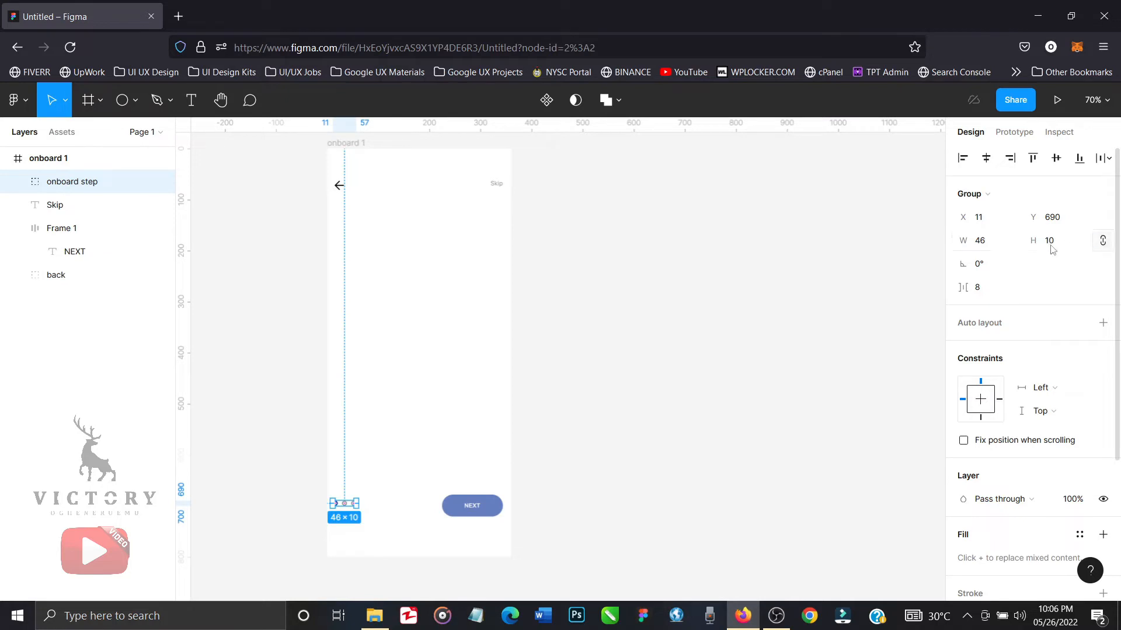
{"action": "left_click", "coordinate": [984, 247]}
{"action": "type", "text": "35"}
{"action": "key", "text": "Return"}
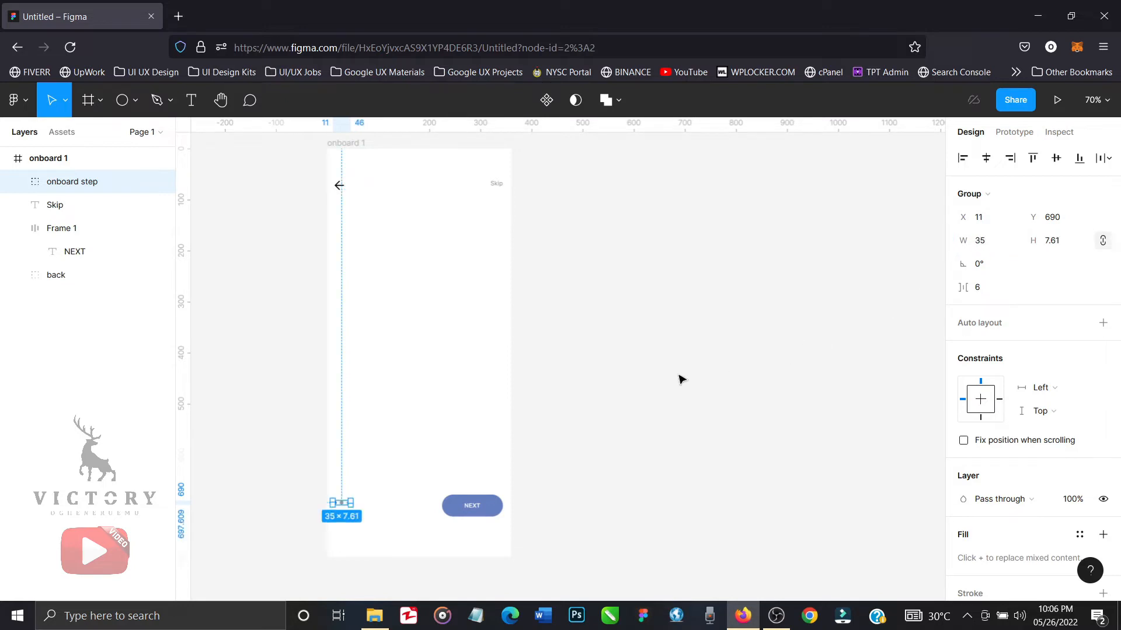
Move the onboard step group to X 16, Y 696, lining it up with the NEXT button.
{"action": "left_click", "coordinate": [665, 463]}
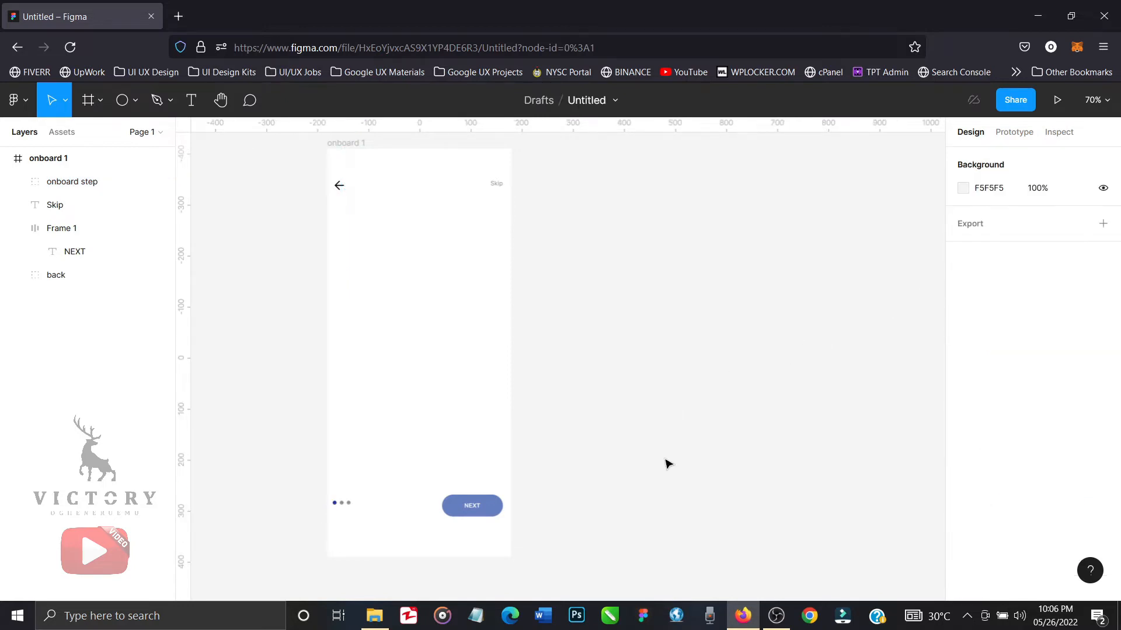
{"action": "left_click", "coordinate": [352, 509]}
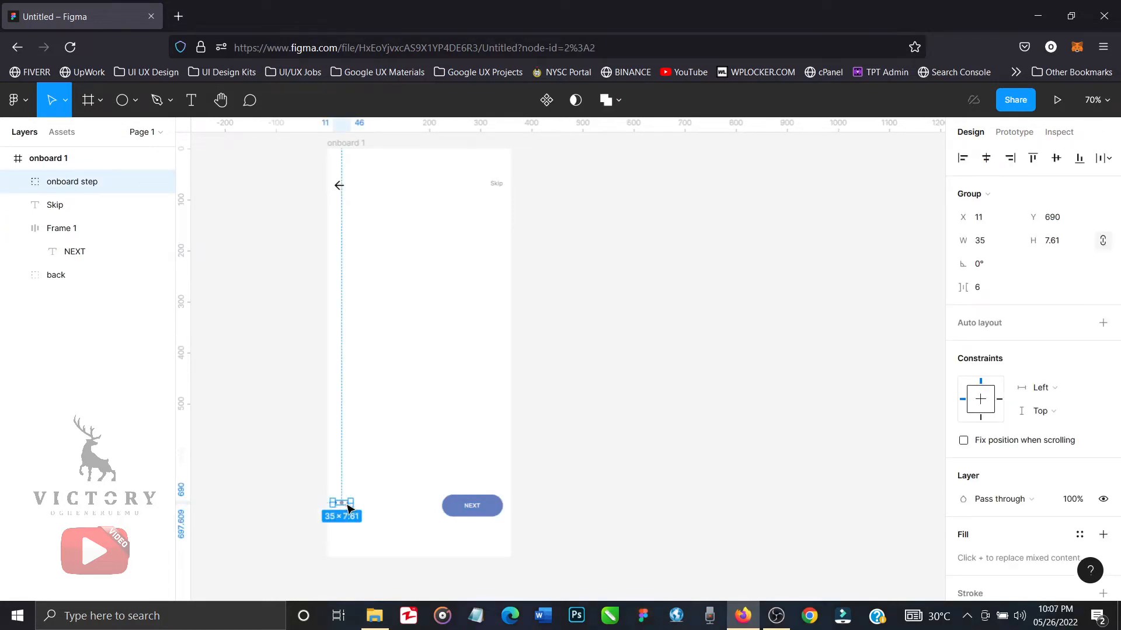
{"action": "left_click_drag", "start_coordinate": [348, 510], "coordinate": [345, 512]}
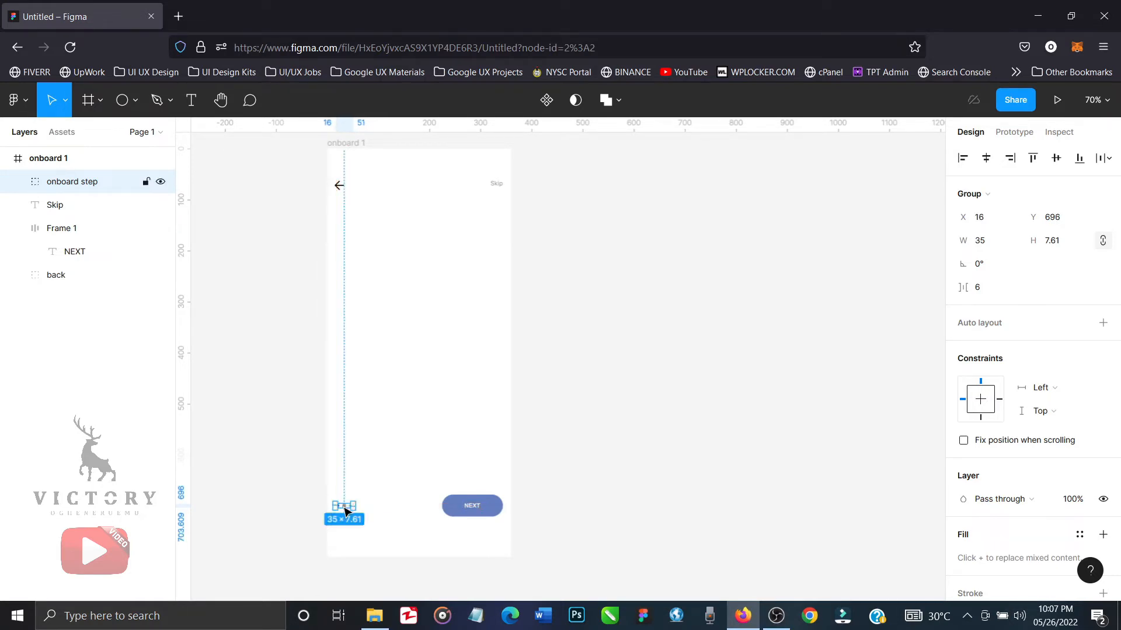
Add the text "Earn verified certificates" in the lower part of the onboard 1 frame, above the NEXT button.
{"action": "left_click", "coordinate": [593, 472]}
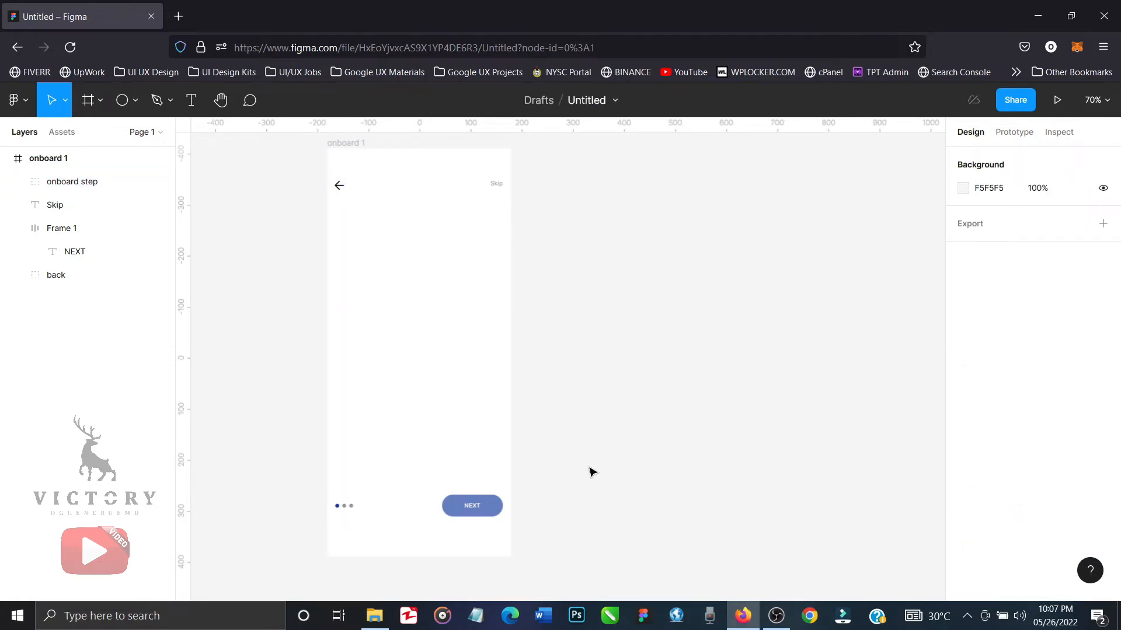
{"action": "left_click", "coordinate": [190, 101]}
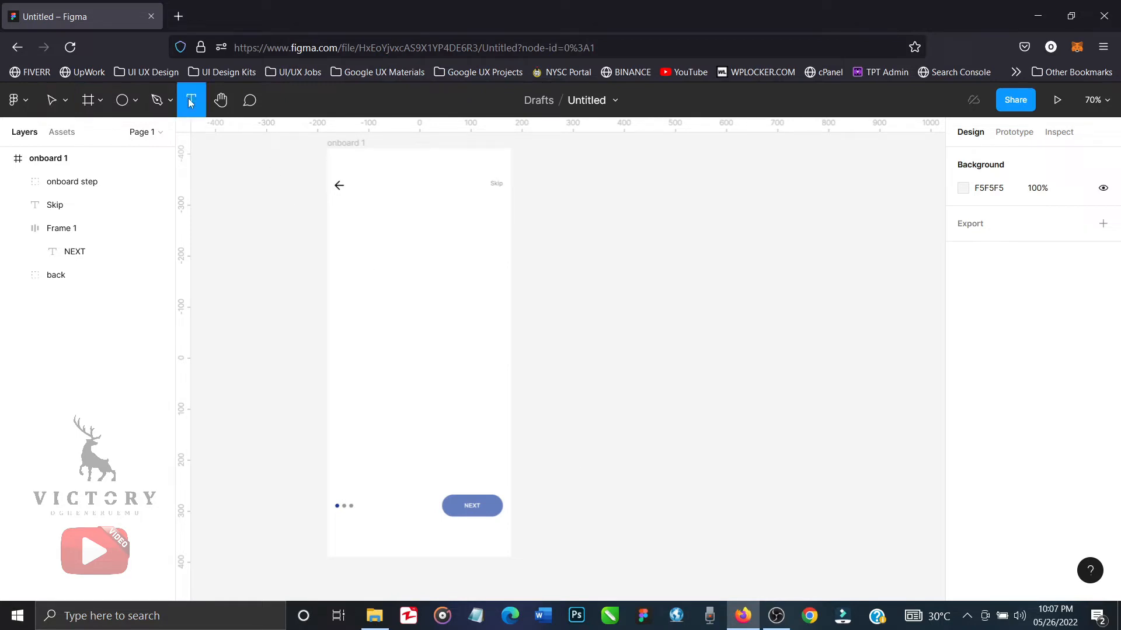
{"action": "left_click", "coordinate": [383, 420]}
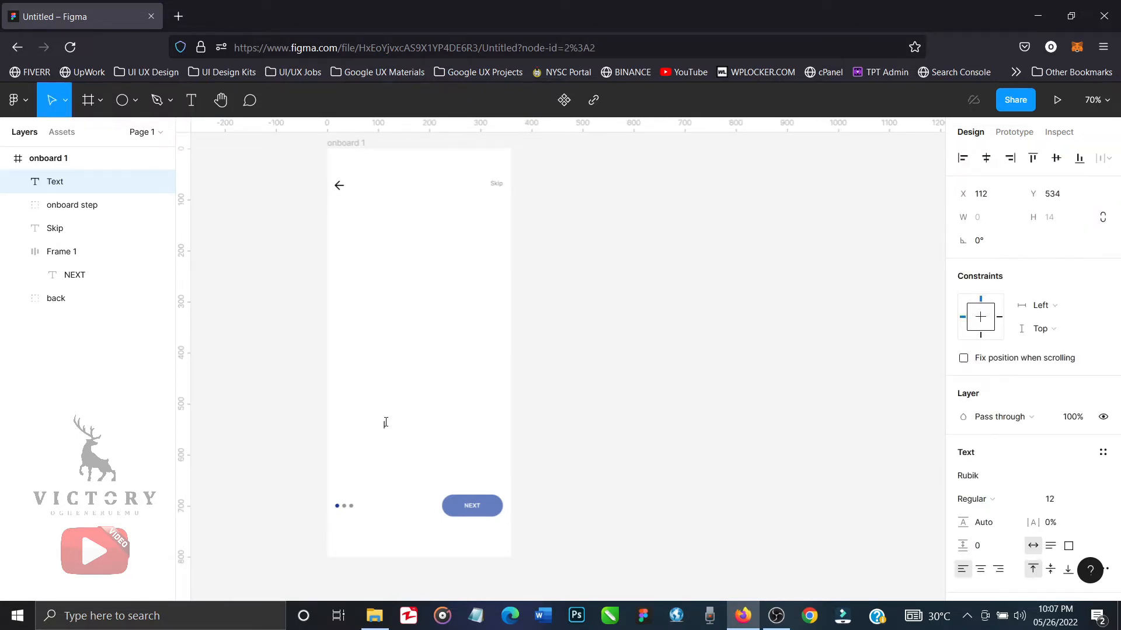
{"action": "type", "text": "Earn verified certificates"}
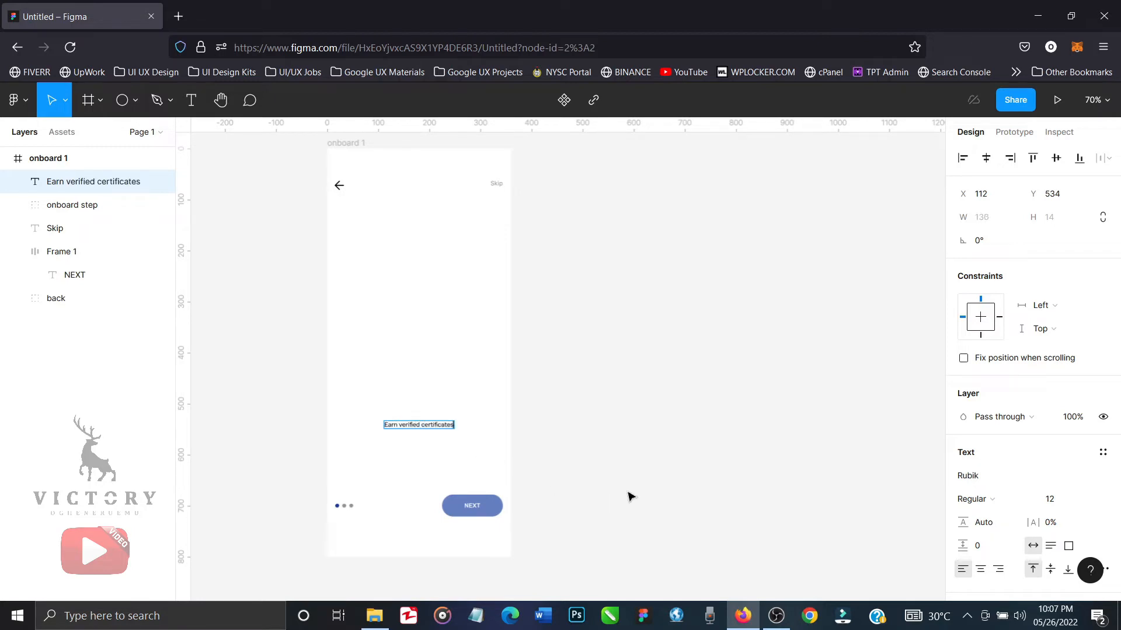
{"action": "key", "text": "Escape"}
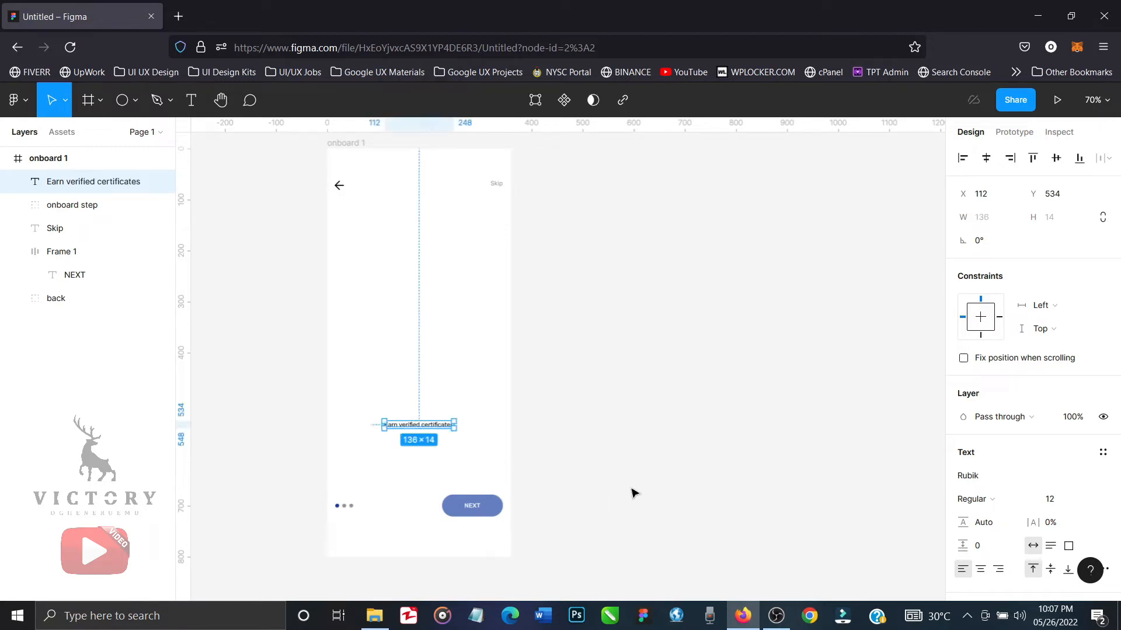
Set the "Earn verified certificates" text to SemiBold weight and font size 24.
{"action": "left_click", "coordinate": [996, 501]}
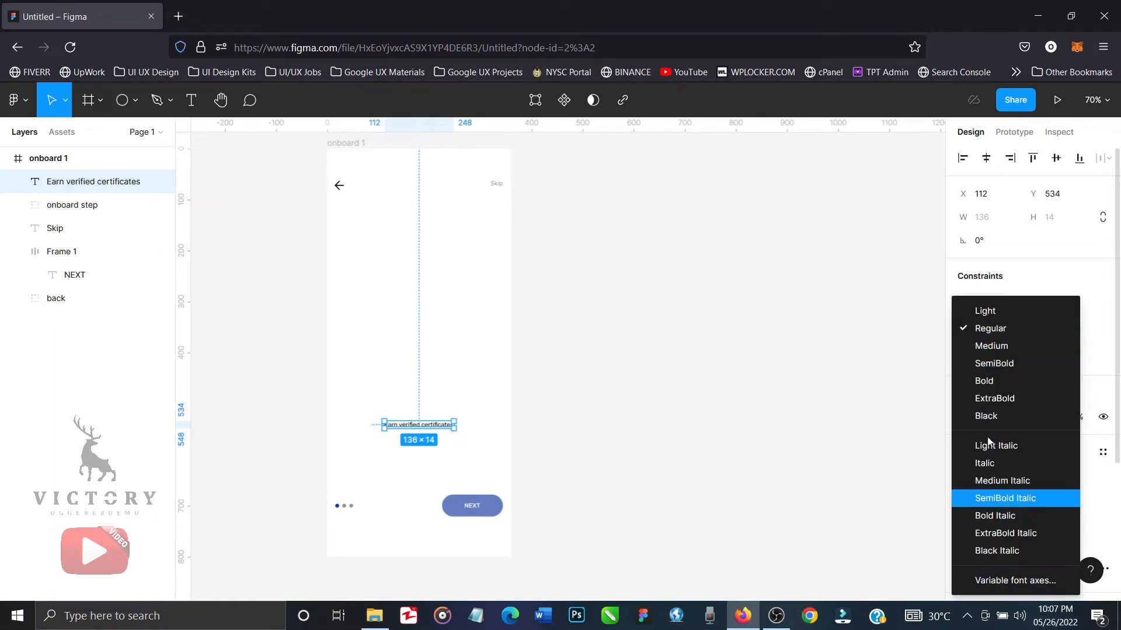
{"action": "left_click", "coordinate": [999, 365]}
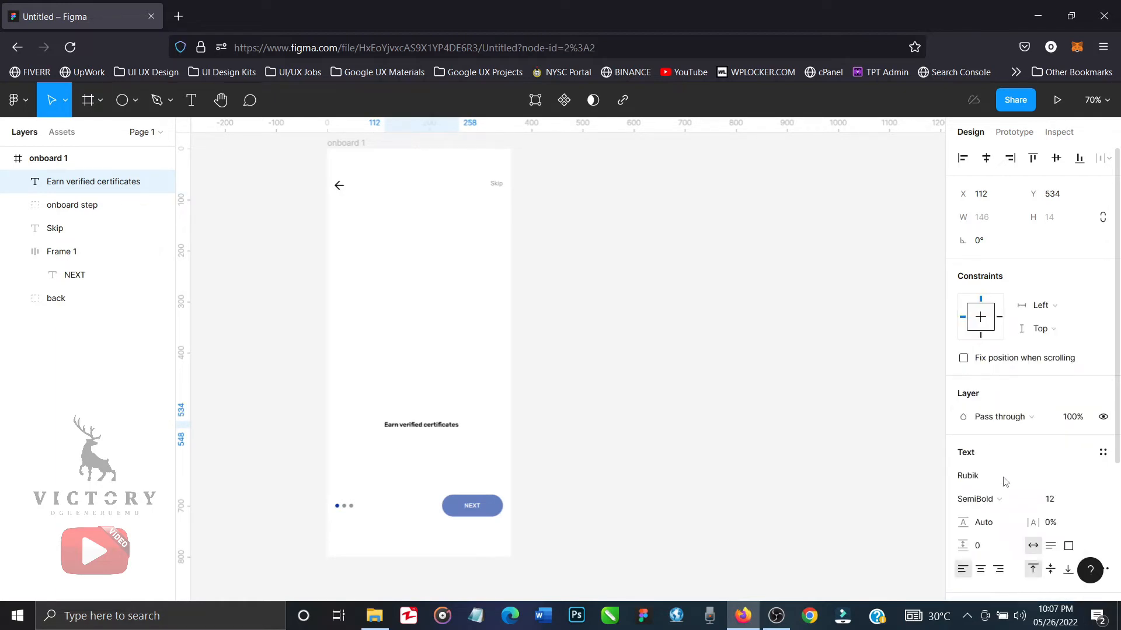
{"action": "left_click", "coordinate": [1087, 503]}
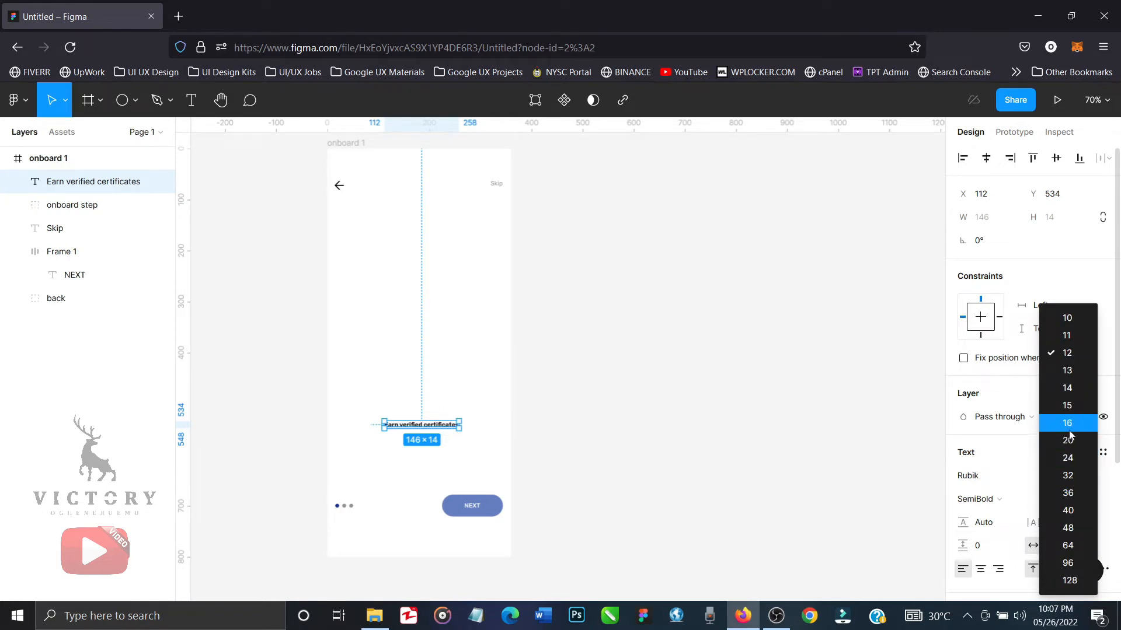
{"action": "left_click", "coordinate": [1072, 456]}
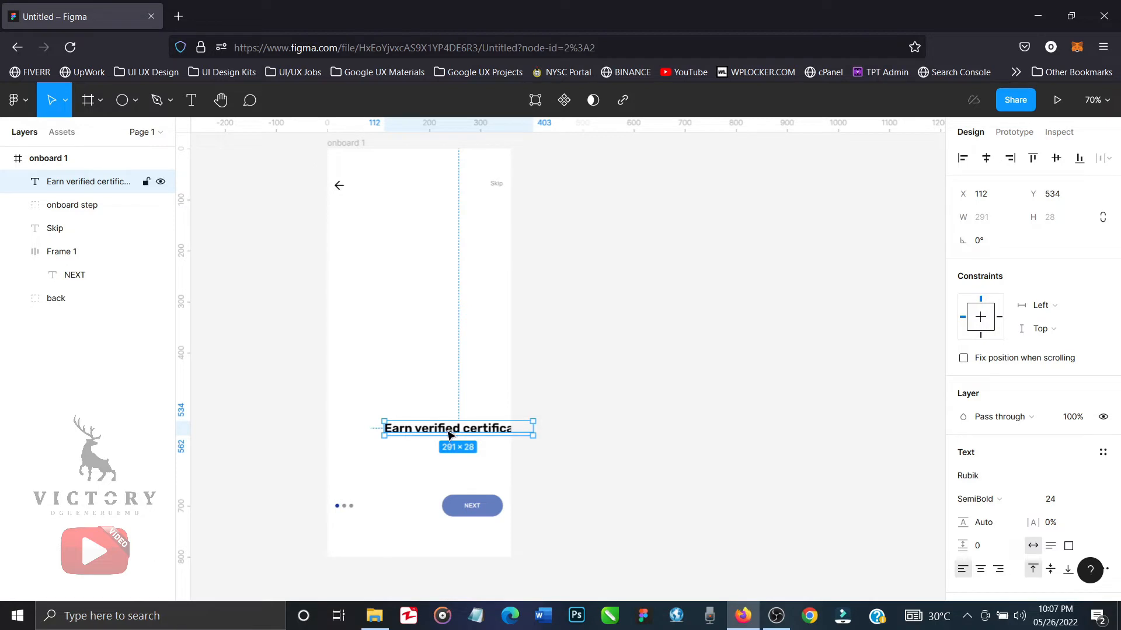
Move the heading to about X 20, Y 487 and break it onto two lines before "certificates".
{"action": "left_click_drag", "start_coordinate": [450, 435], "coordinate": [401, 411]}
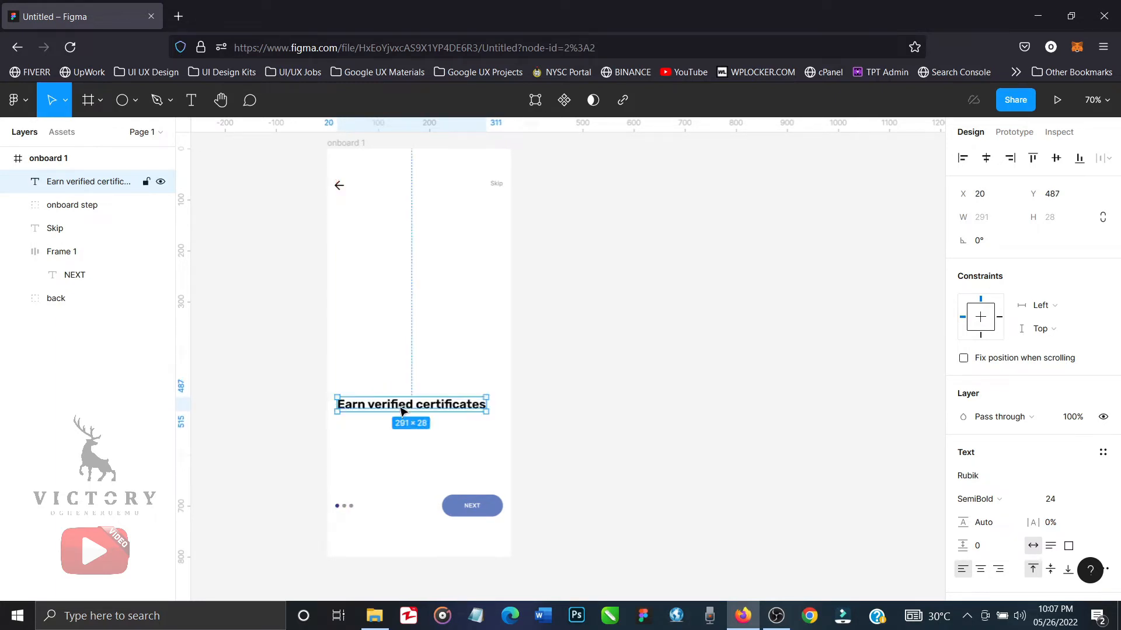
{"action": "double_click", "coordinate": [413, 411]}
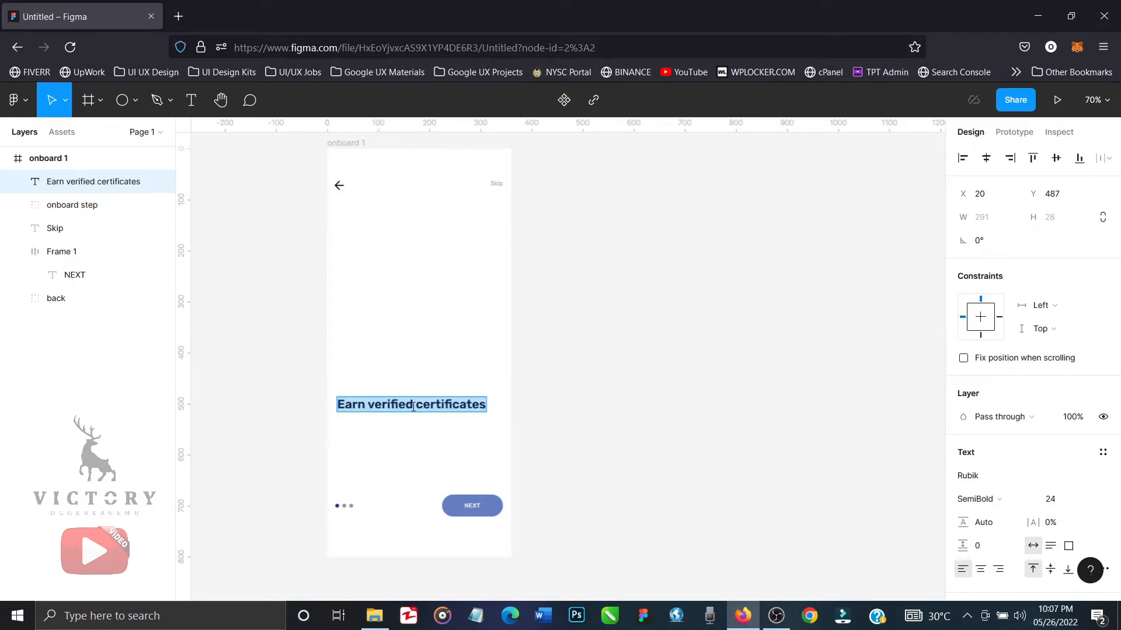
{"action": "left_click", "coordinate": [413, 411]}
{"action": "key", "text": "BackSpace"}
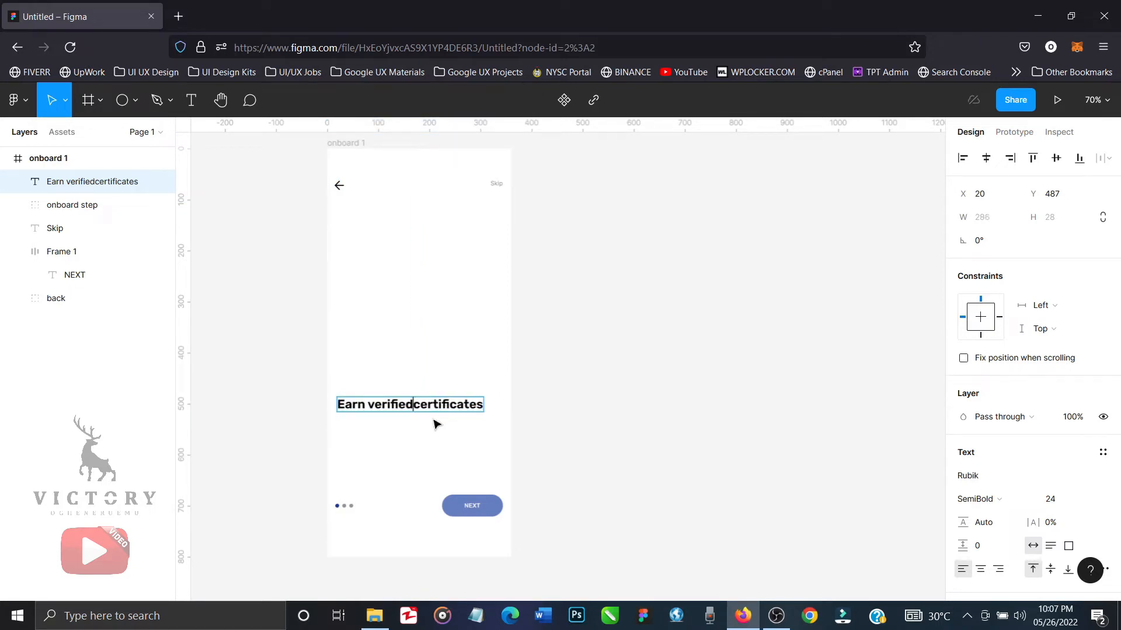
{"action": "key", "text": "Return"}
{"action": "key", "text": "Escape"}
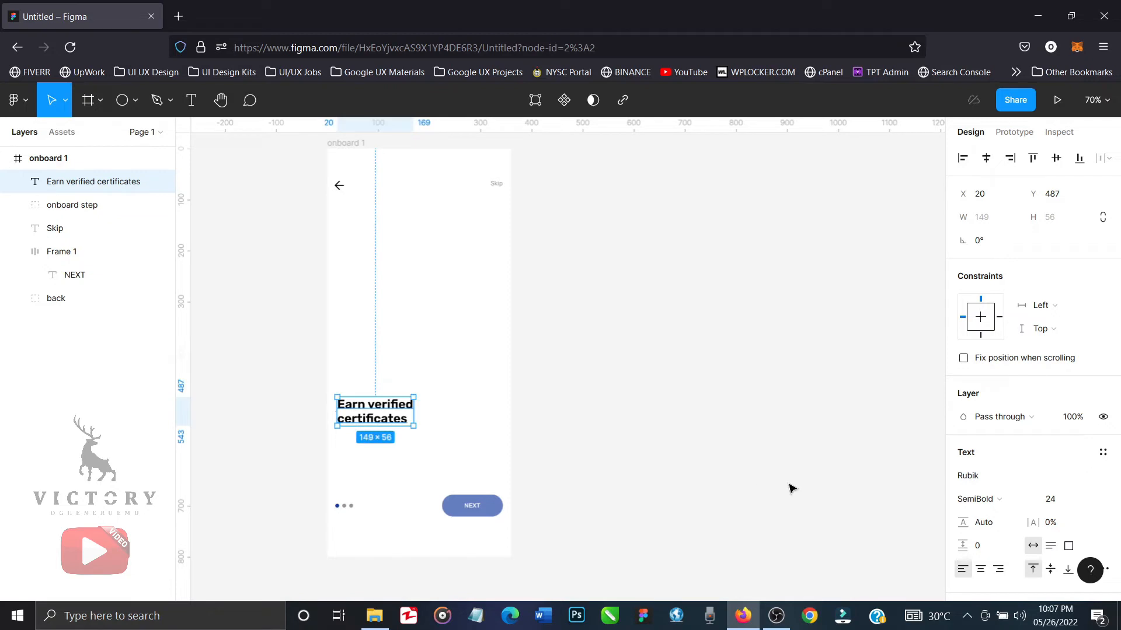
Change the heading's fill to the document's dark blue 13399A.
{"action": "scroll", "coordinate": [1011, 529], "scroll_direction": "down", "scroll_amount": 4}
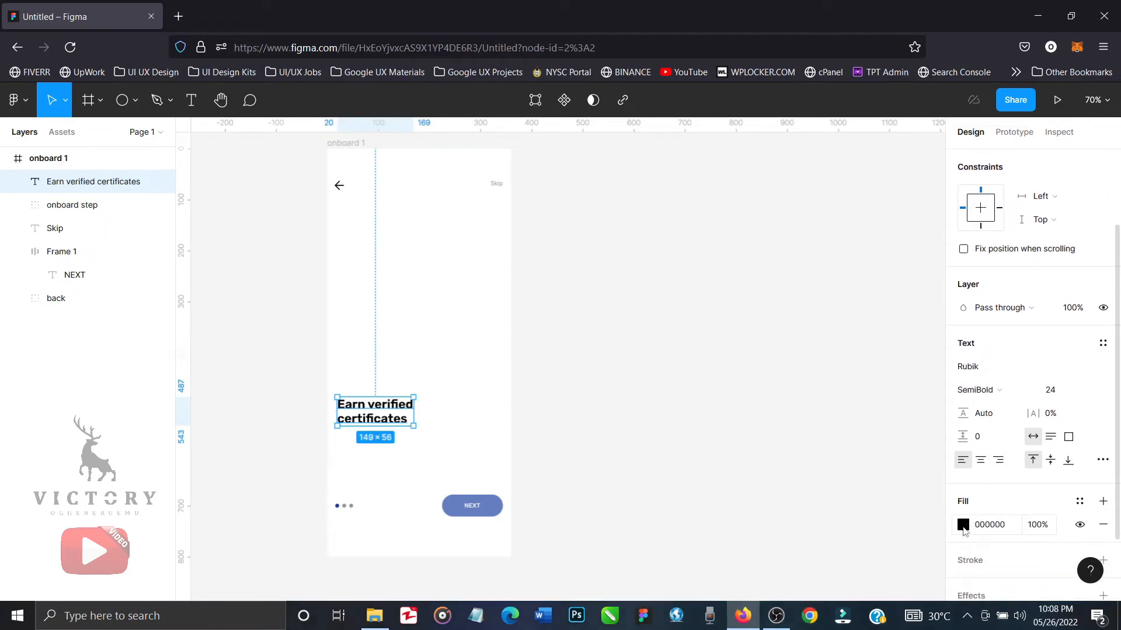
{"action": "left_click", "coordinate": [964, 524]}
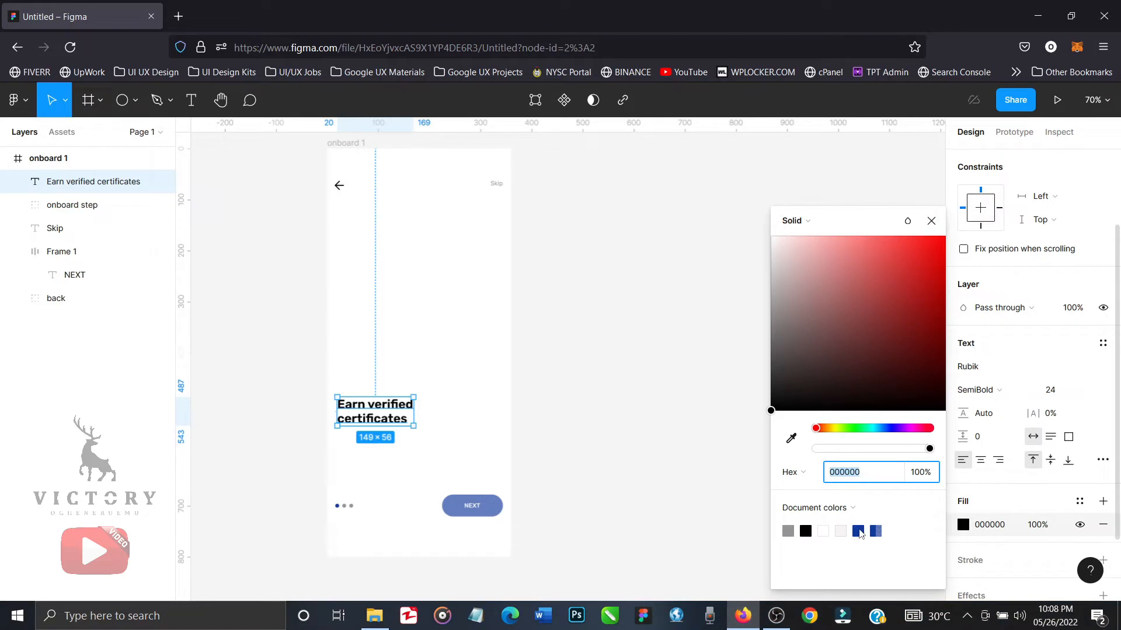
{"action": "left_click", "coordinate": [860, 531]}
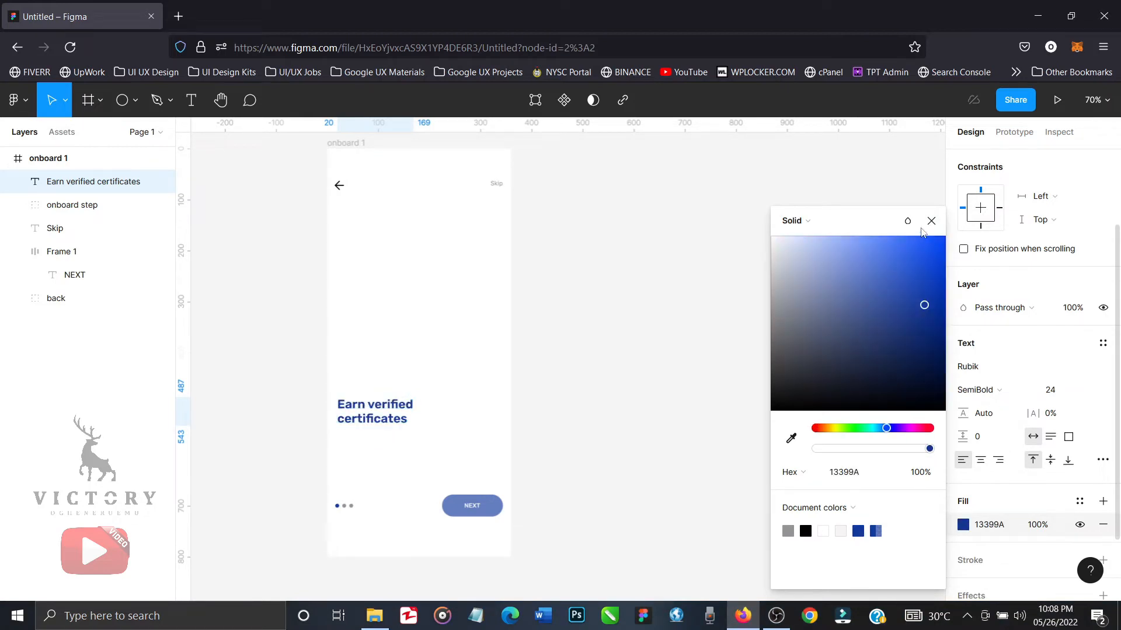
{"action": "left_click", "coordinate": [931, 222]}
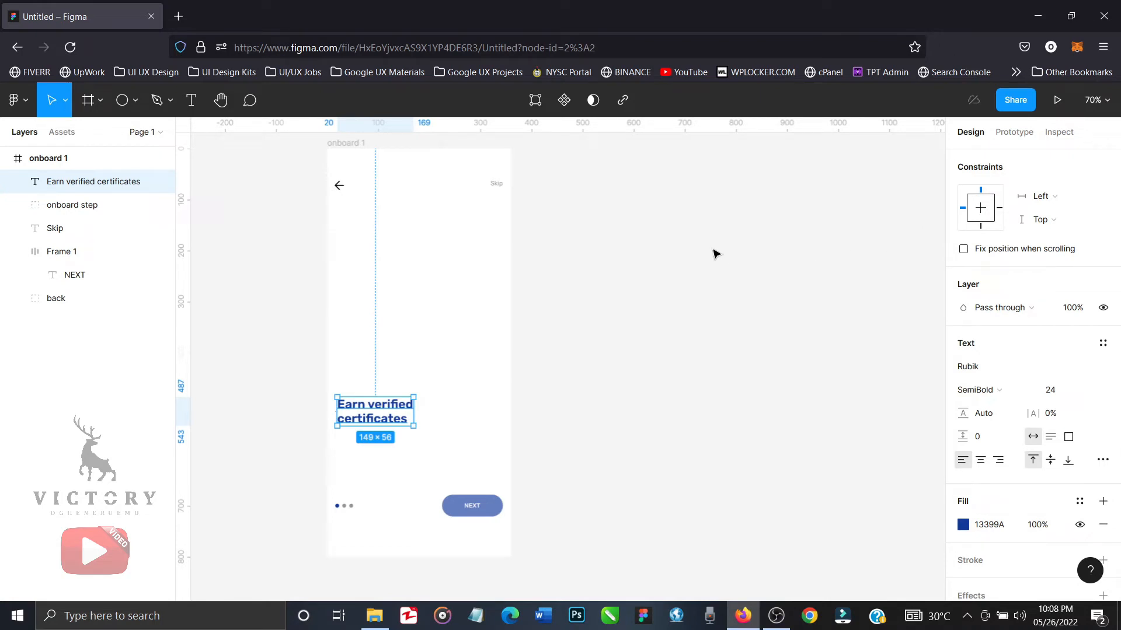
Change the heading's weight to Medium, then nudge it up to Y 467 and deselect it.
{"action": "left_click", "coordinate": [1028, 390]}
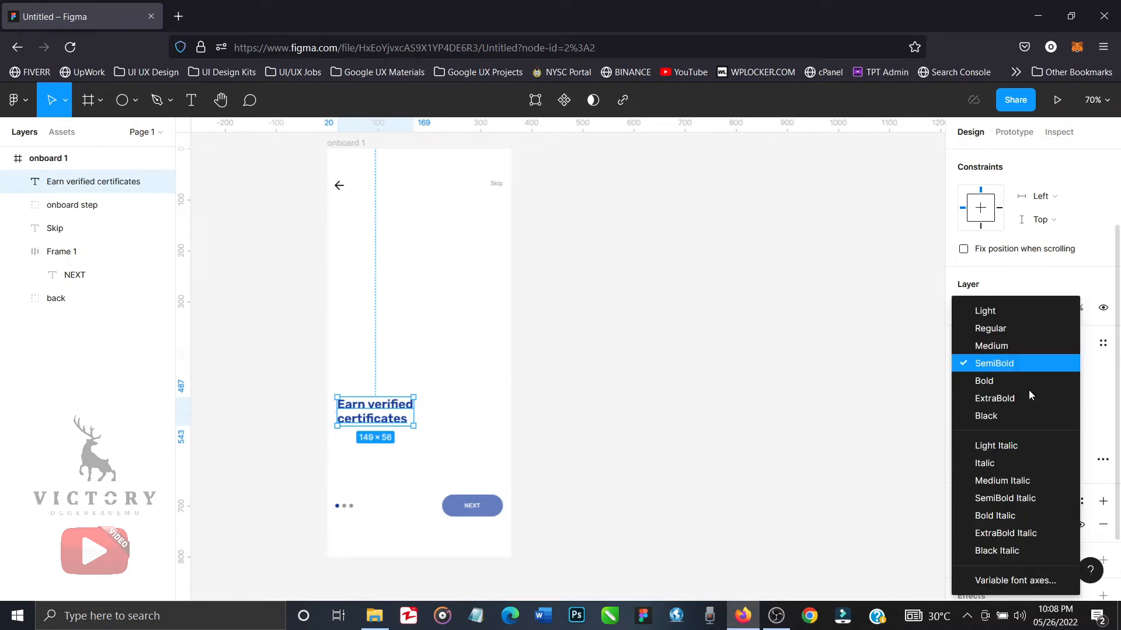
{"action": "left_click", "coordinate": [1002, 349]}
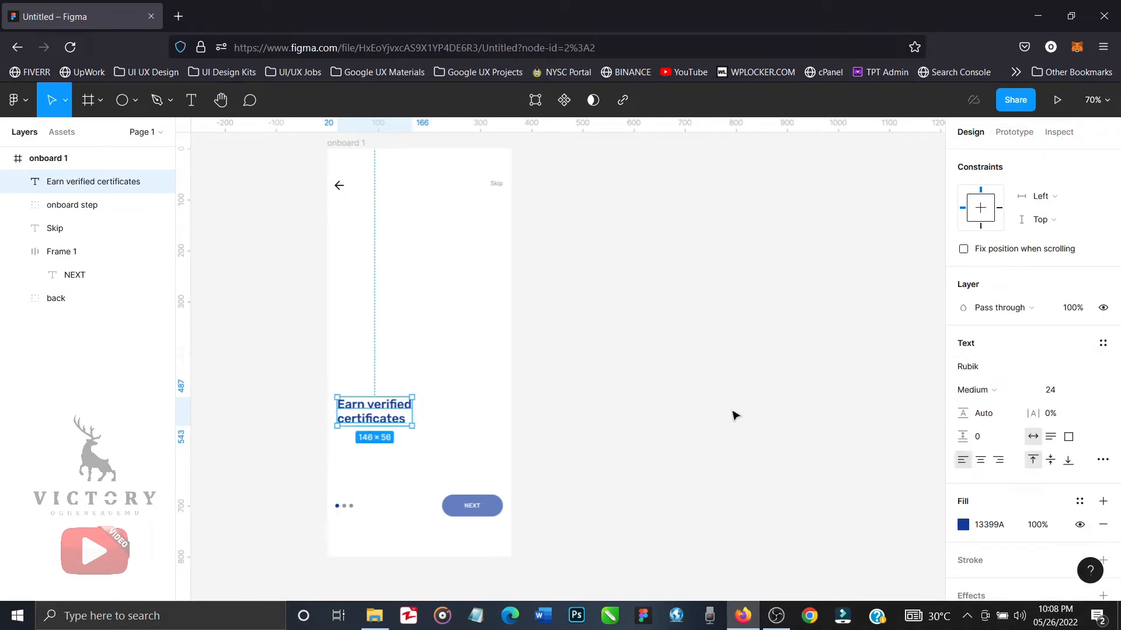
{"action": "key", "text": "shift+Up"}
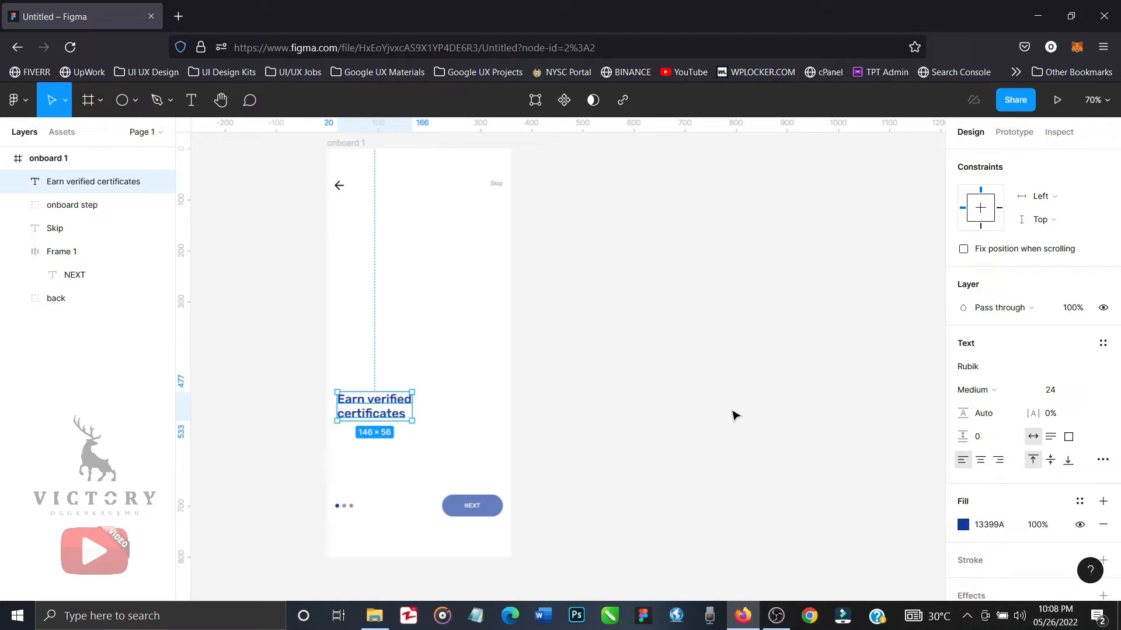
{"action": "key", "text": "shift+Up"}
{"action": "left_click", "coordinate": [734, 415]}
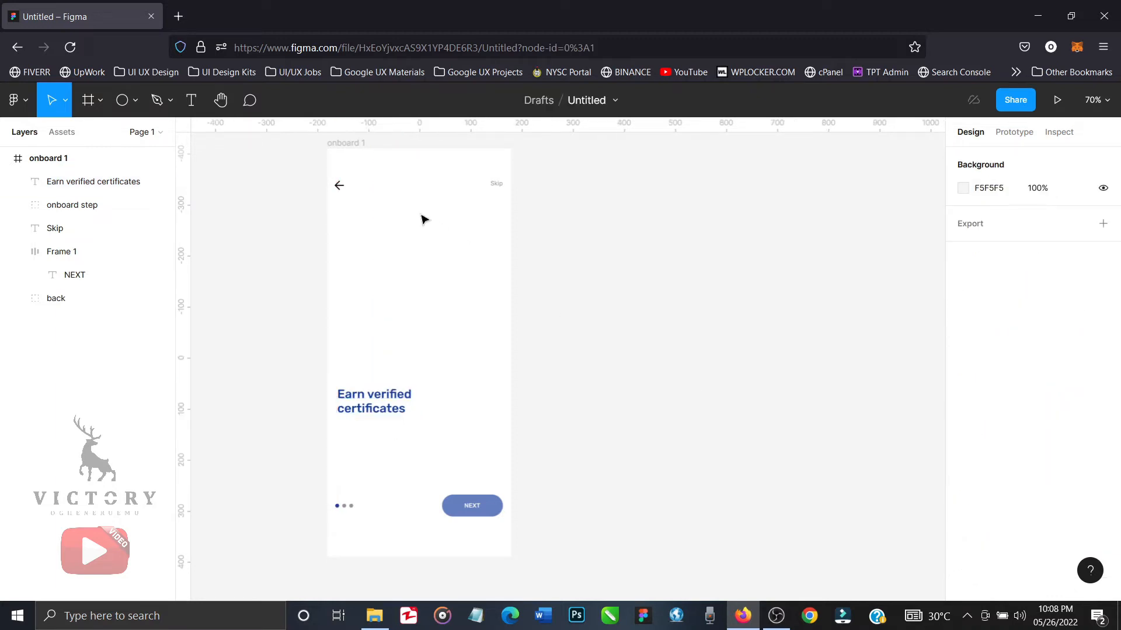
Duplicate the "Earn verified certificates" heading and place the copy above it at about X 51, Y 344.
{"action": "left_click", "coordinate": [386, 401]}
{"action": "key", "text": "ctrl+d"}
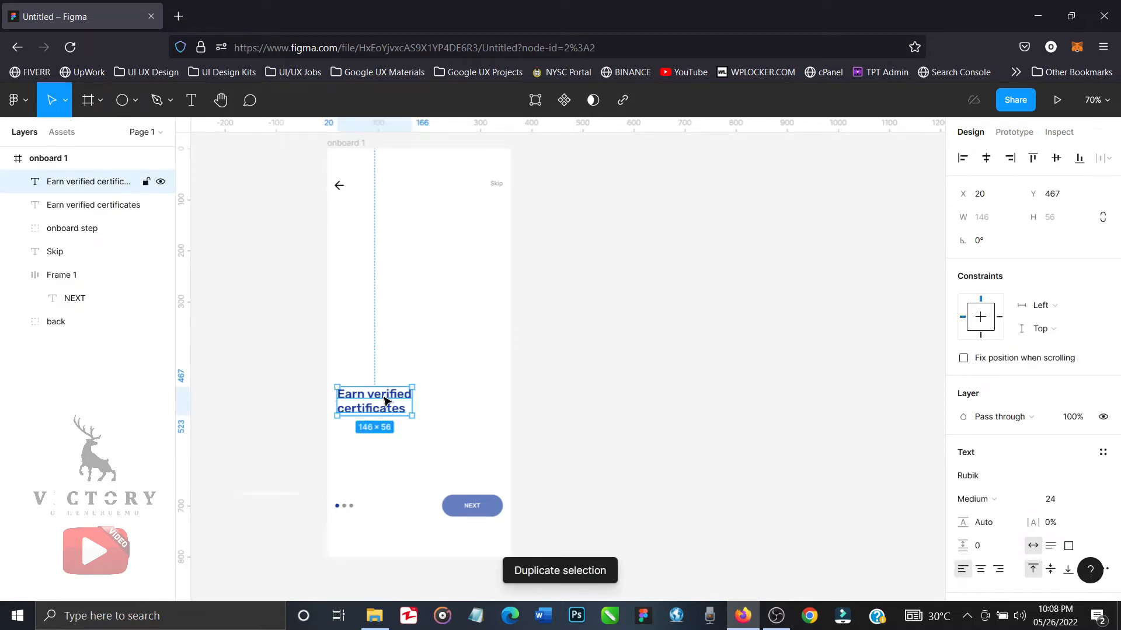
{"action": "left_click_drag", "start_coordinate": [385, 401], "coordinate": [401, 336]}
Replace the duplicated heading's text with "Complete courses and get rewar".
{"action": "double_click", "coordinate": [399, 332]}
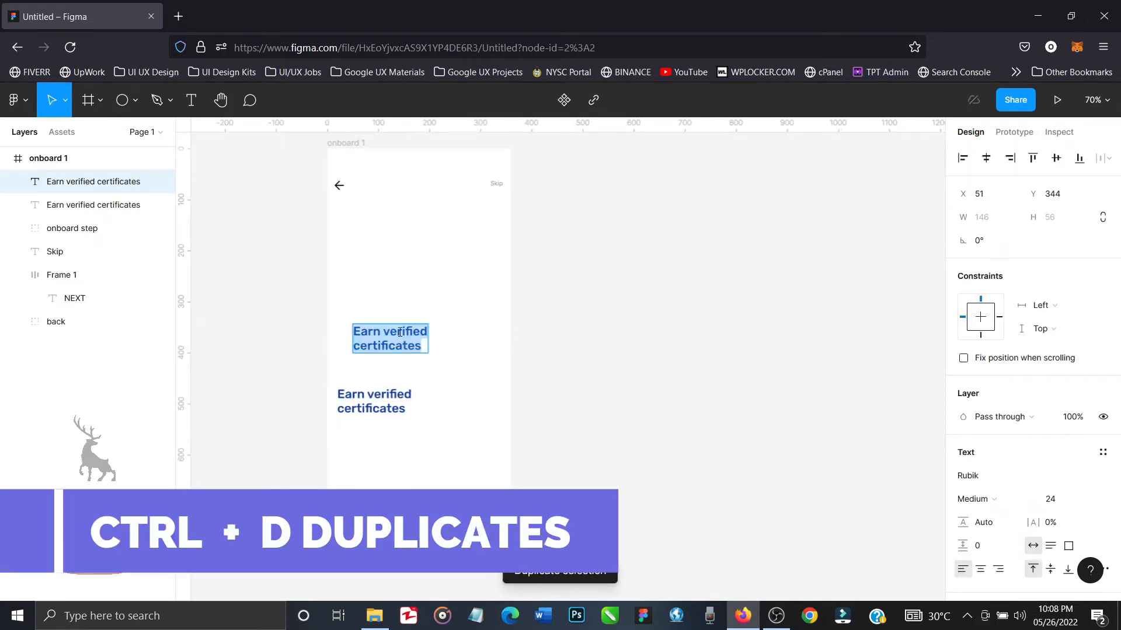
{"action": "type", "text": "C"}
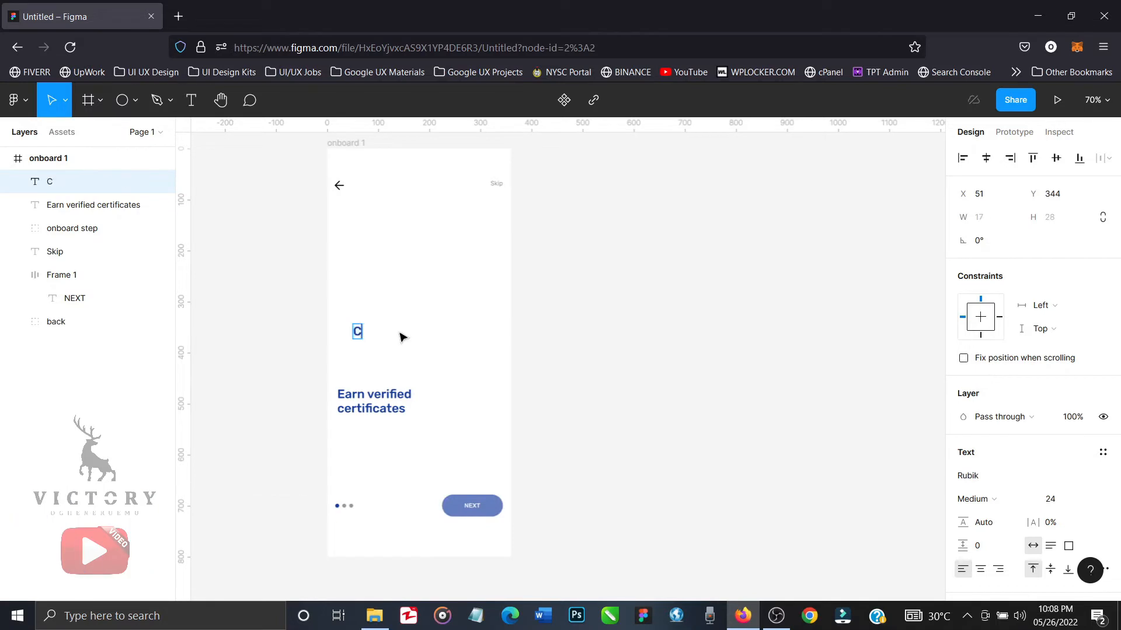
{"action": "type", "text": "omplete cours"}
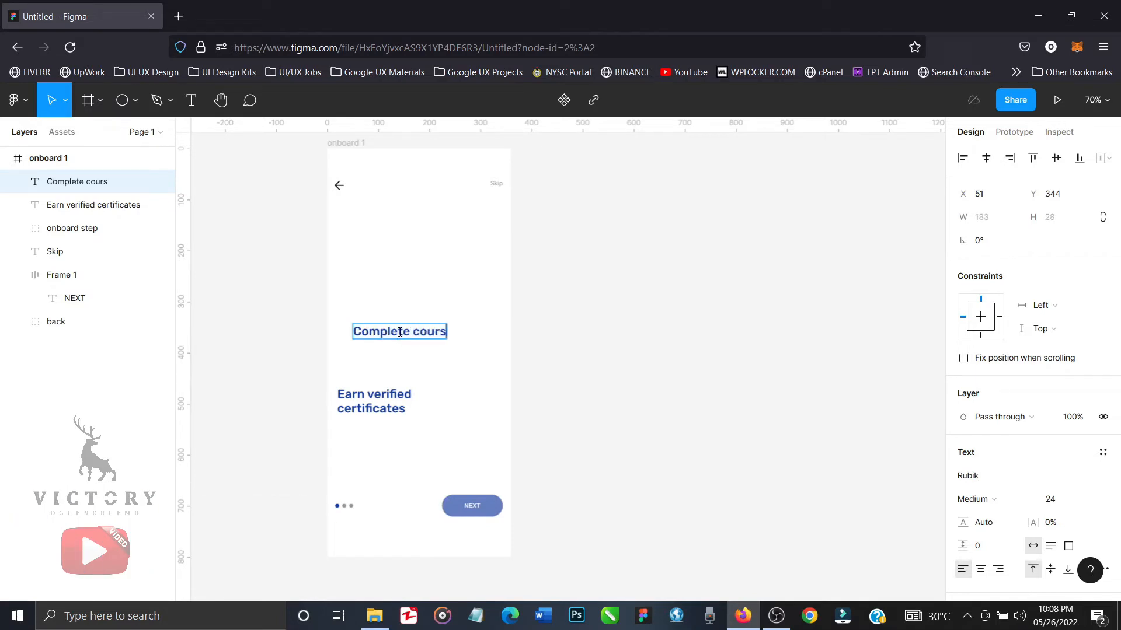
{"action": "type", "text": "es and g"}
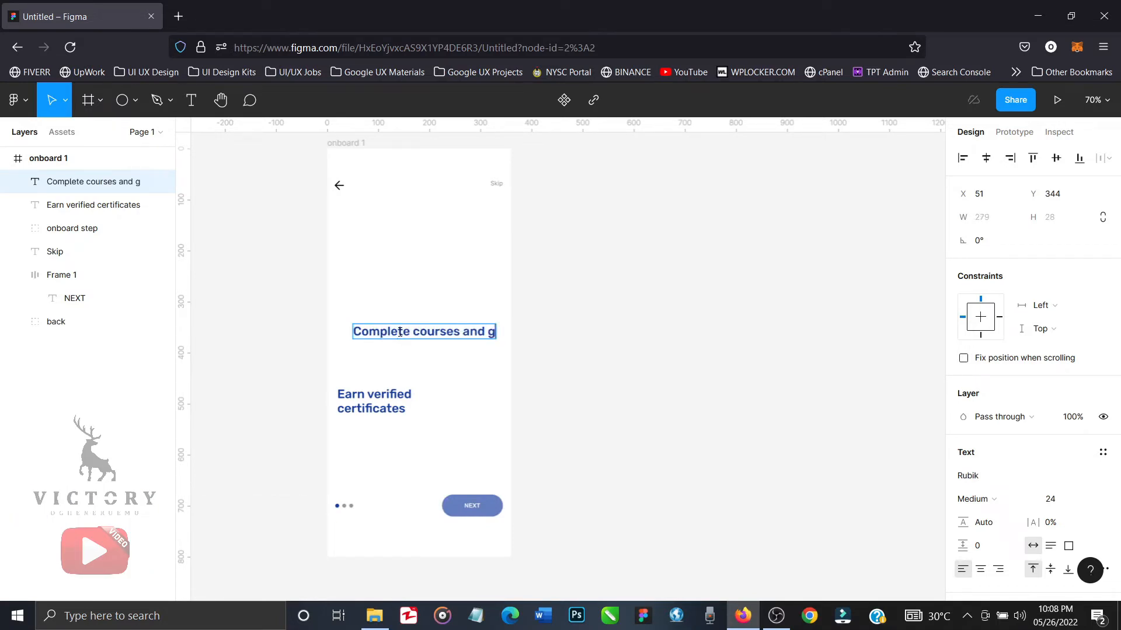
{"action": "type", "text": "et rewar"}
{"action": "left_click", "coordinate": [621, 407]}
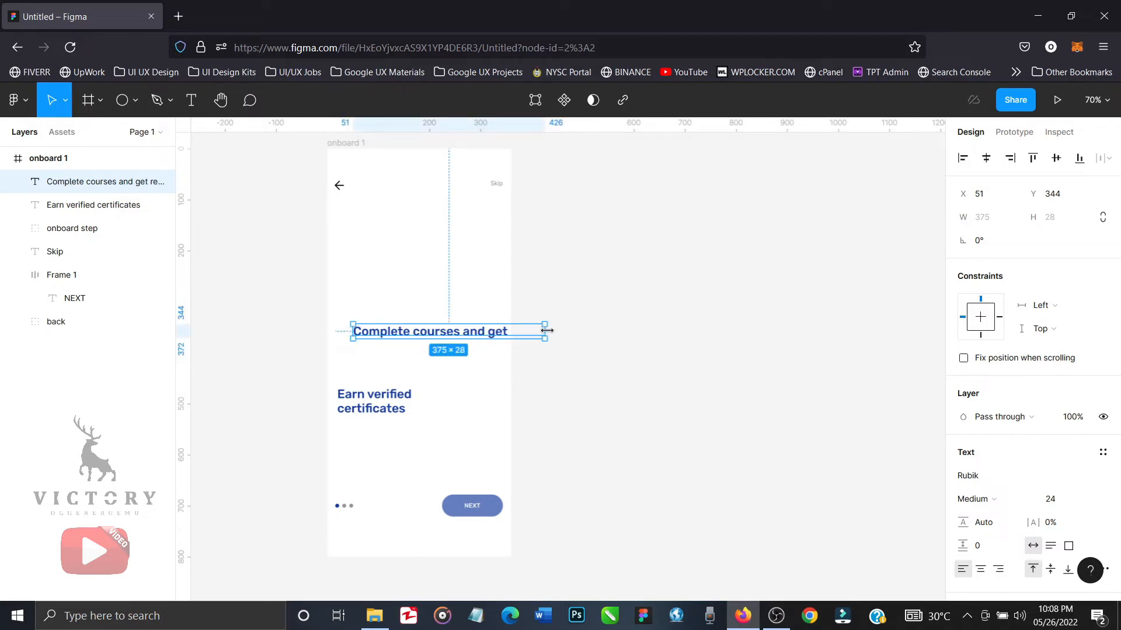
Set the "Complete courses" text to font size 12 and Regular weight.
{"action": "left_click", "coordinate": [1094, 502]}
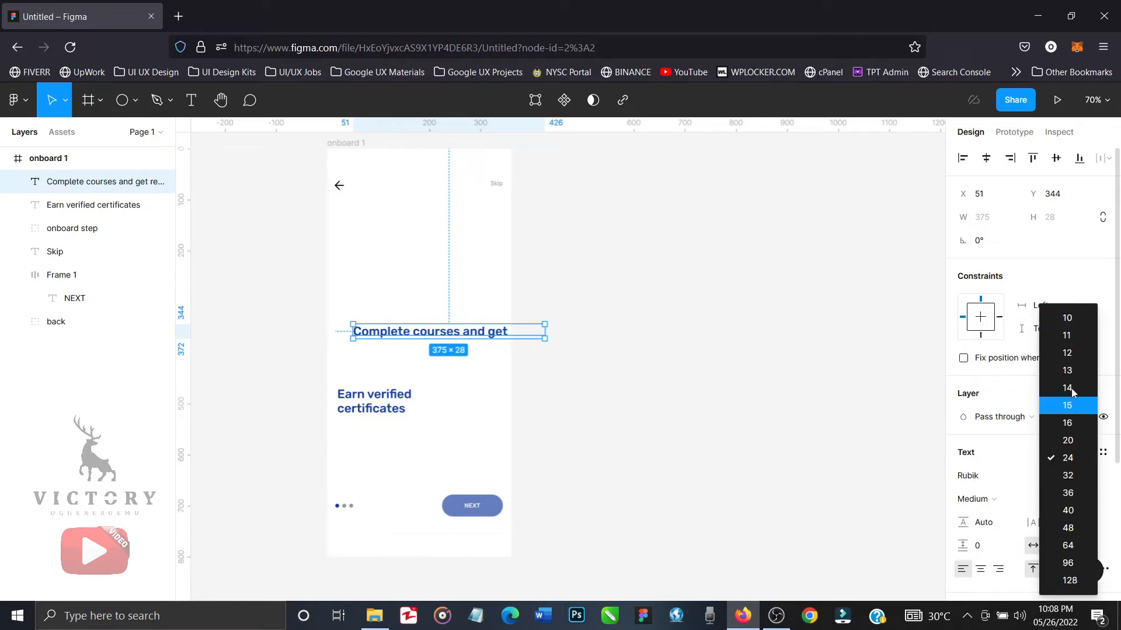
{"action": "left_click", "coordinate": [1071, 354]}
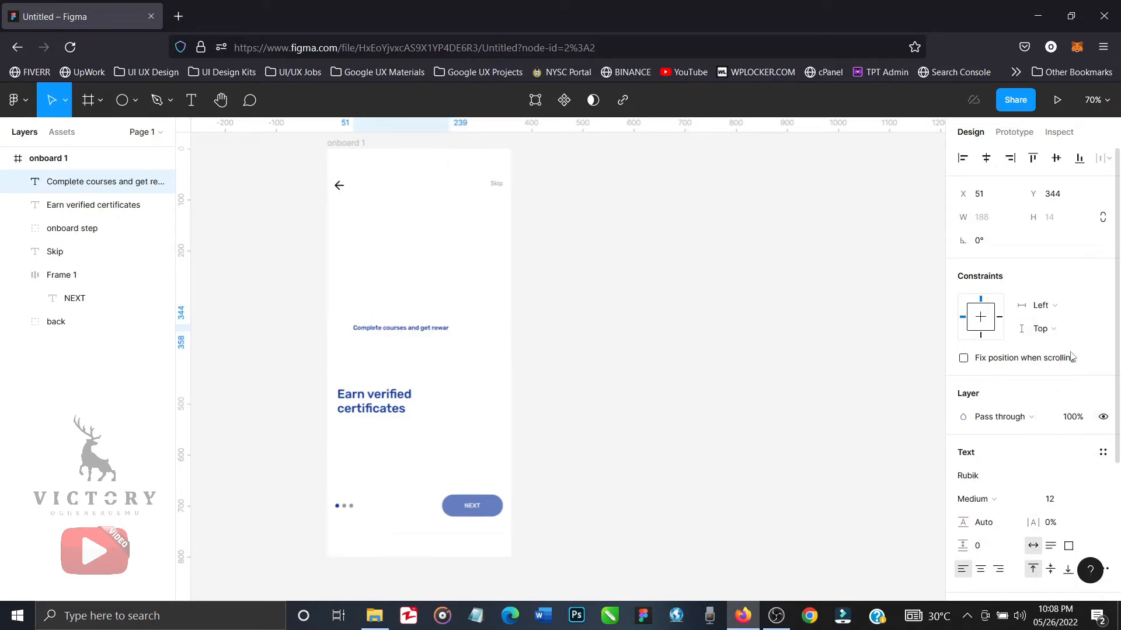
{"action": "left_click", "coordinate": [1002, 500]}
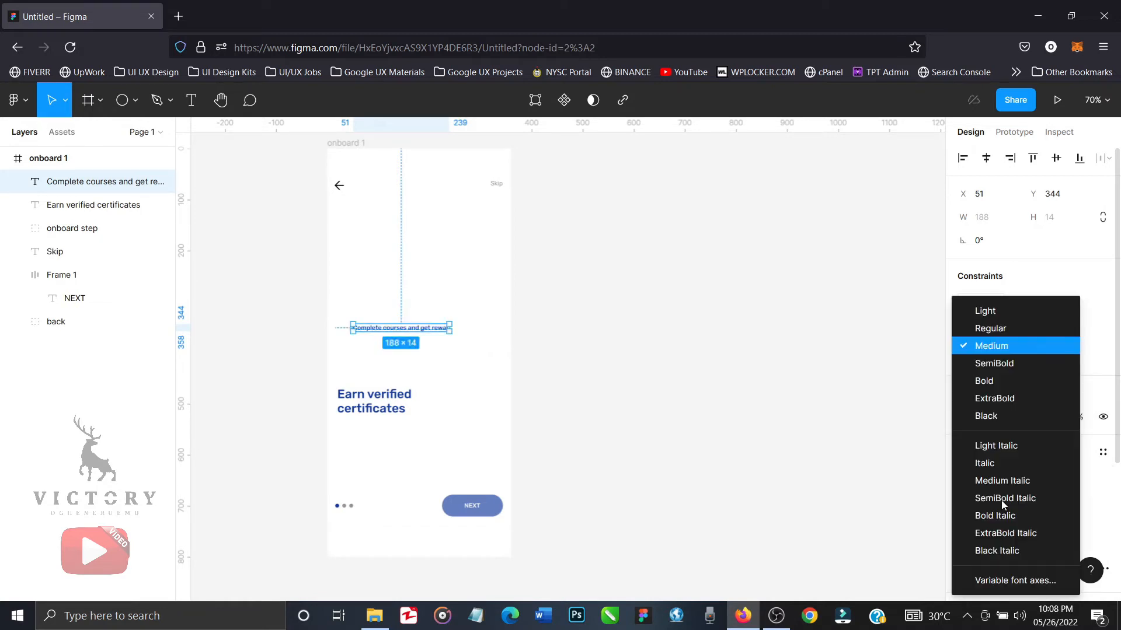
{"action": "left_click", "coordinate": [999, 330]}
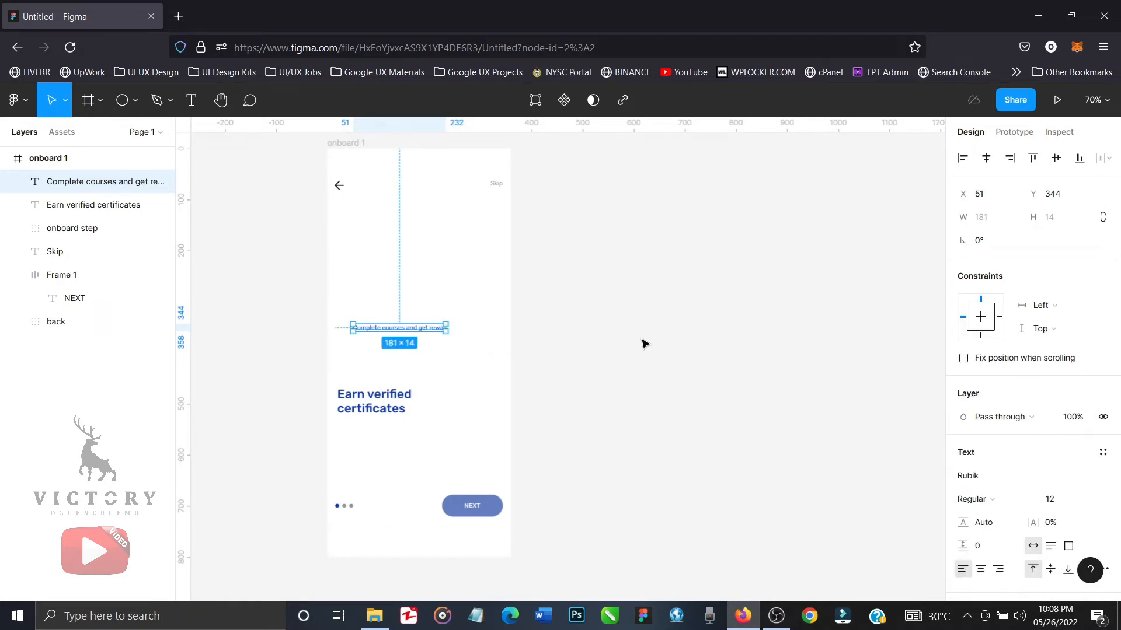
Extend the small text to read "Complete courses and get rewarded with verifiable certificates" and deselect it.
{"action": "double_click", "coordinate": [434, 329]}
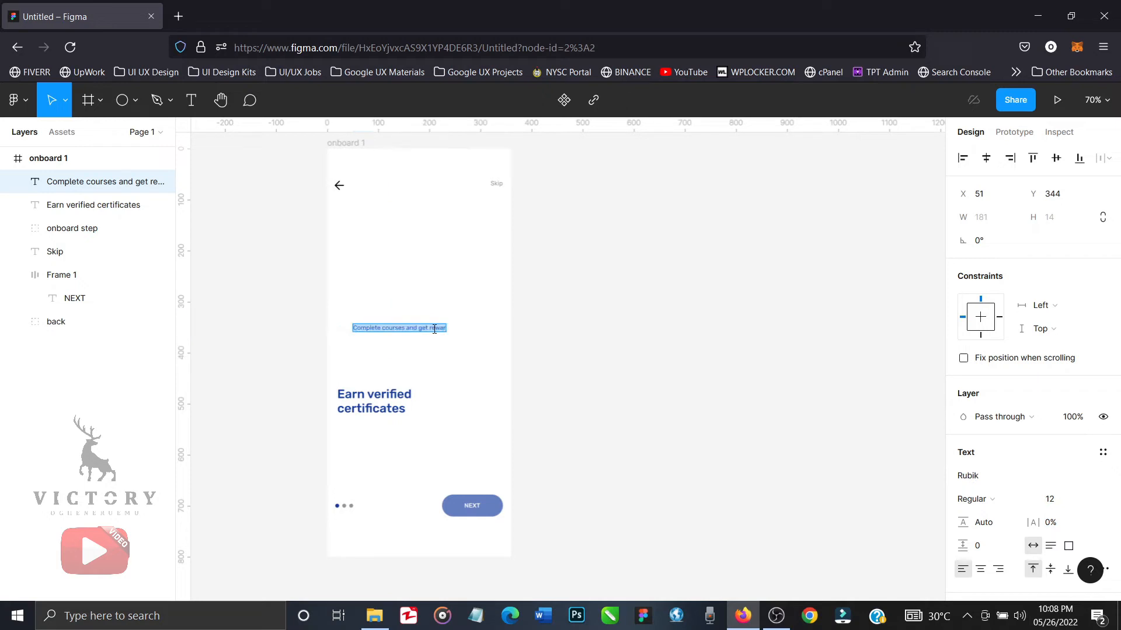
{"action": "left_click", "coordinate": [434, 329]}
{"action": "type", "text": "ded with verifiab"}
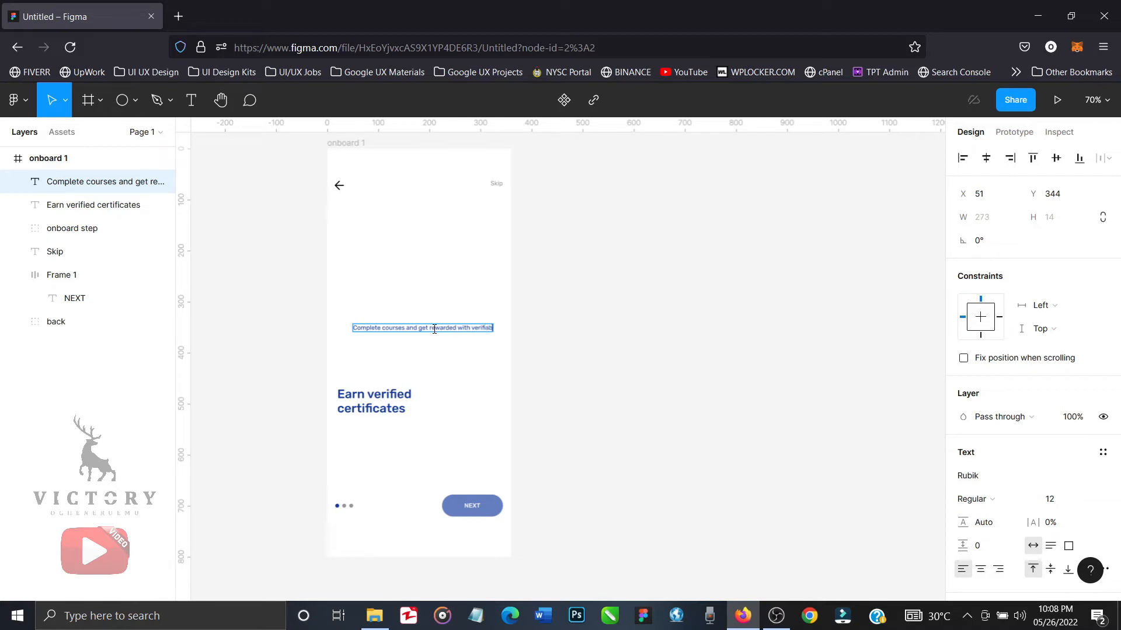
{"action": "type", "text": "le certificates"}
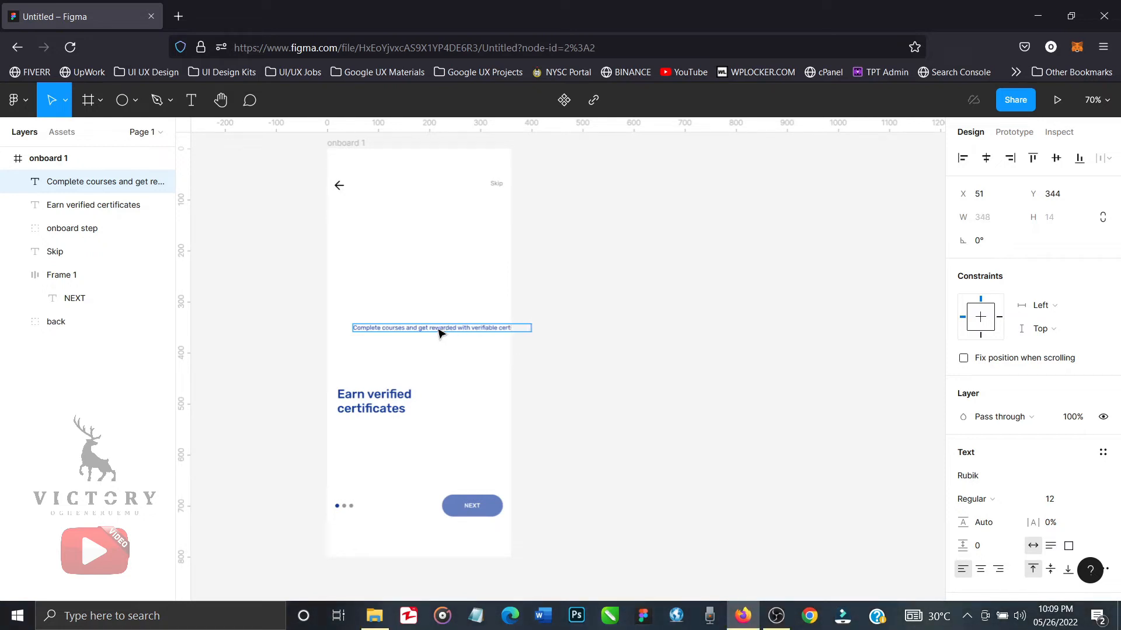
{"action": "key", "text": "Escape"}
{"action": "left_click", "coordinate": [462, 343]}
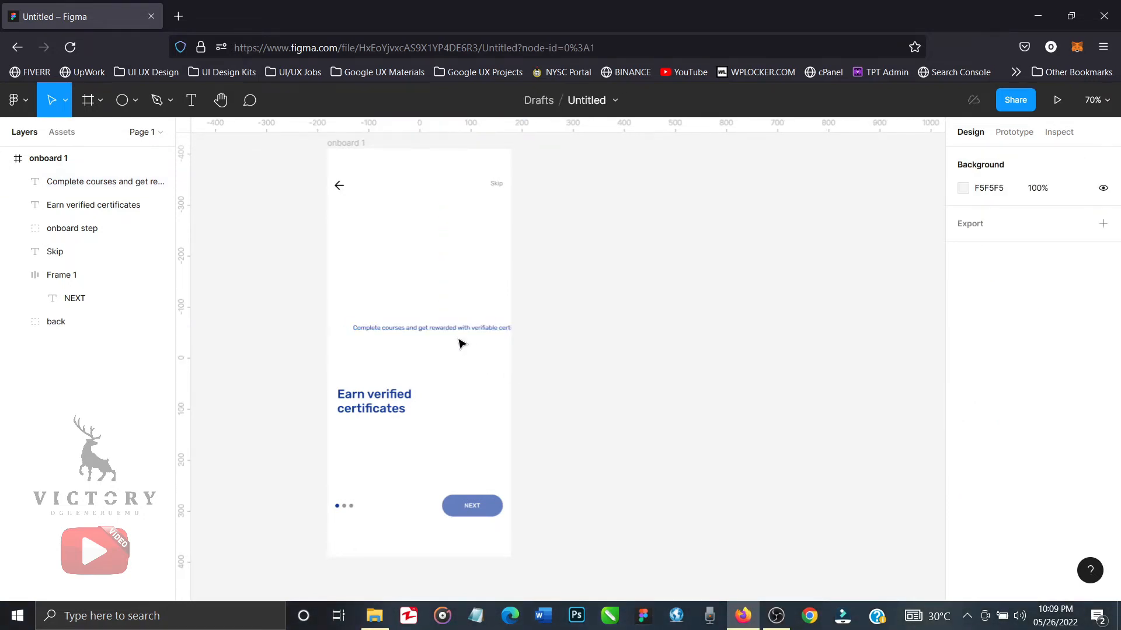
Move the small description text to X 16 and narrow its text box to about 239 wide.
{"action": "left_click", "coordinate": [447, 330]}
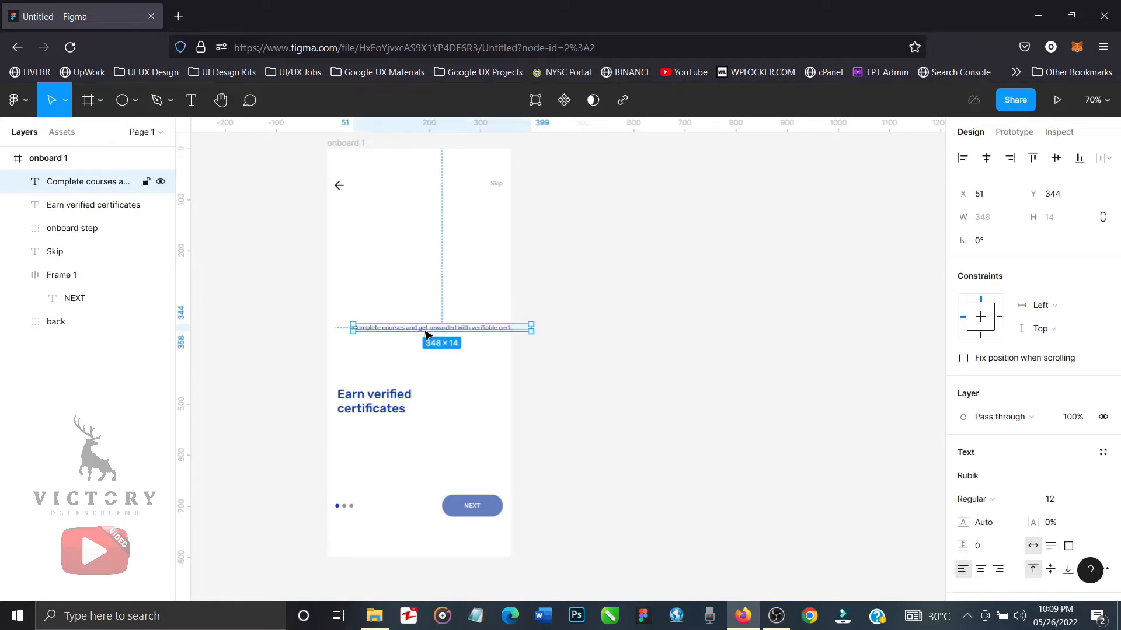
{"action": "left_click_drag", "start_coordinate": [425, 334], "coordinate": [407, 335]}
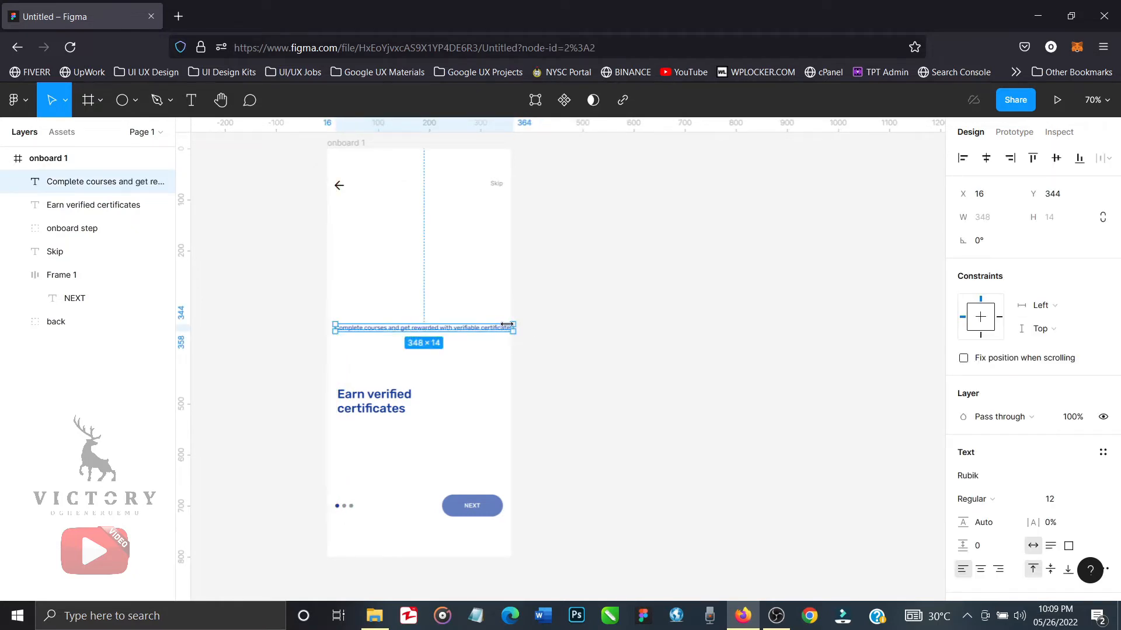
{"action": "left_click_drag", "start_coordinate": [506, 324], "coordinate": [501, 324]}
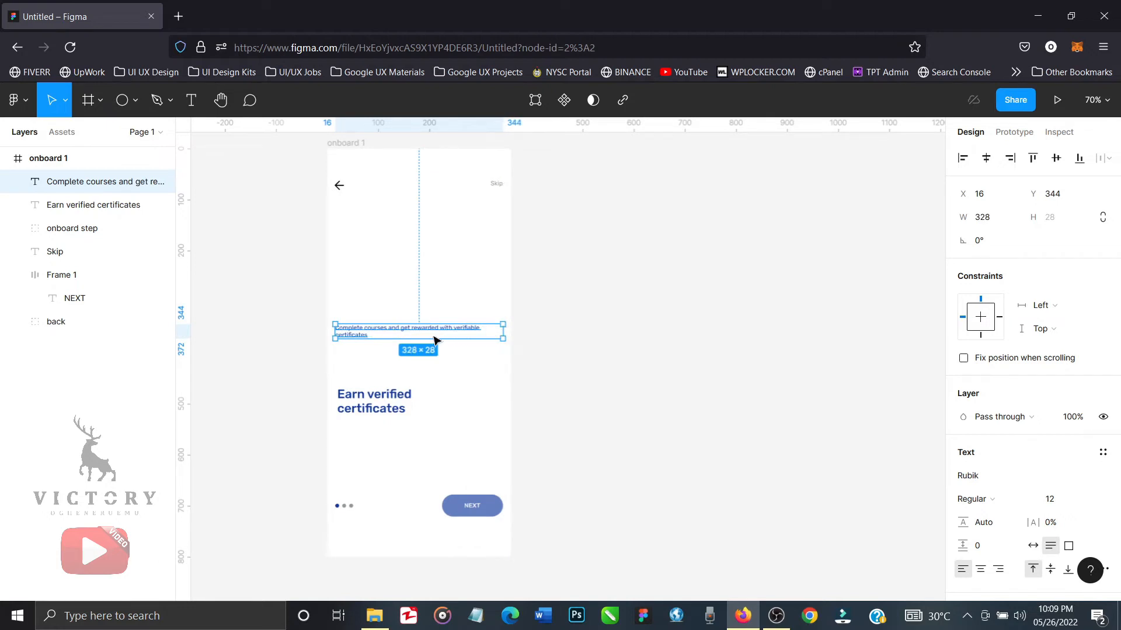
{"action": "double_click", "coordinate": [402, 334]}
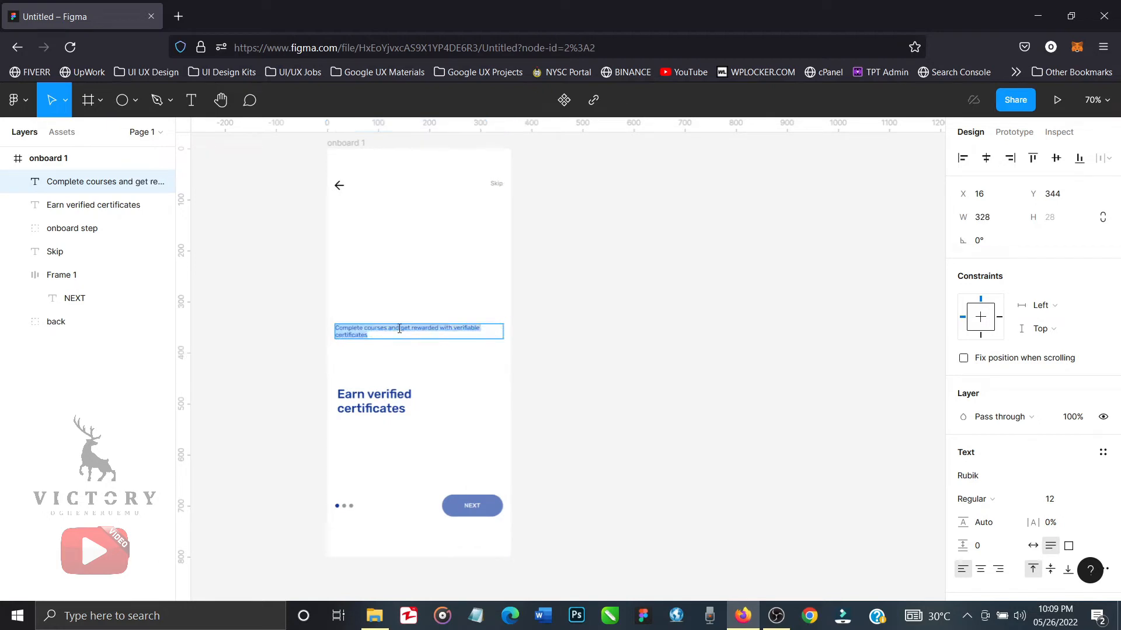
{"action": "key", "text": "Right"}
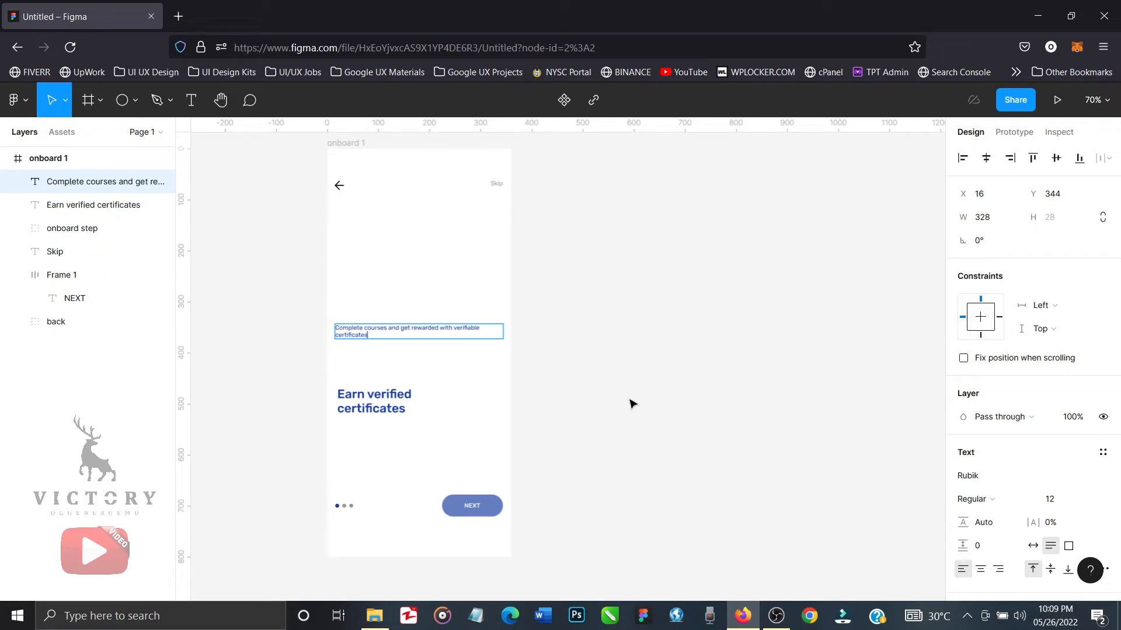
{"action": "key", "text": "Escape"}
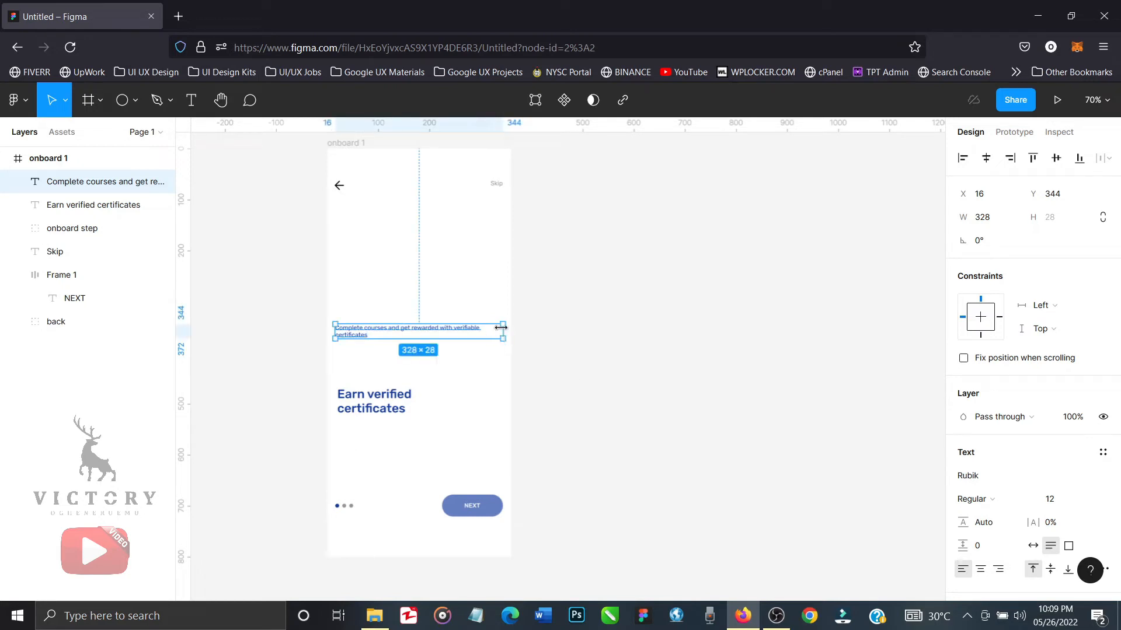
{"action": "left_click_drag", "start_coordinate": [497, 328], "coordinate": [455, 328]}
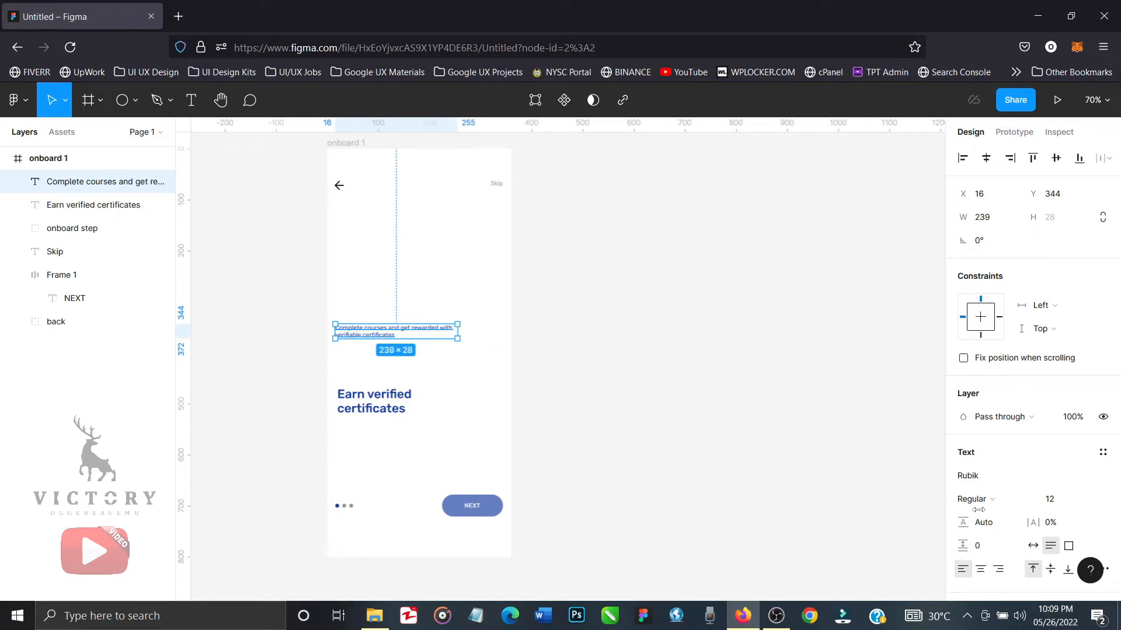
Recolour the description text from blue to a slightly darkened document grey, 8B8D90.
{"action": "scroll", "coordinate": [1001, 526], "scroll_direction": "down", "scroll_amount": 3}
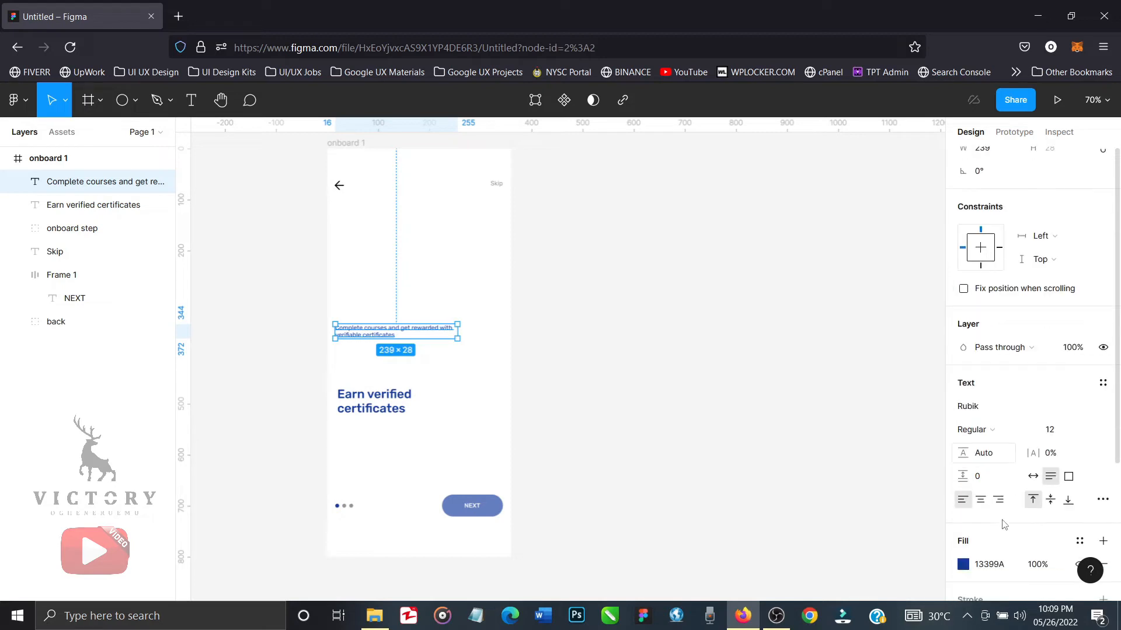
{"action": "left_click", "coordinate": [963, 506]}
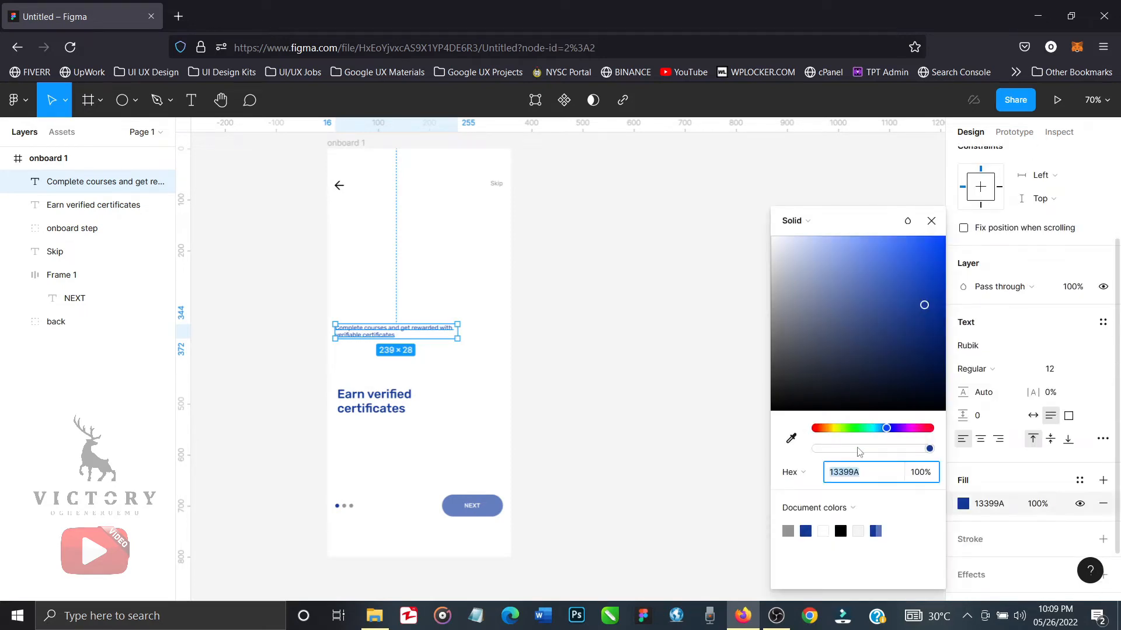
{"action": "left_click", "coordinate": [790, 531]}
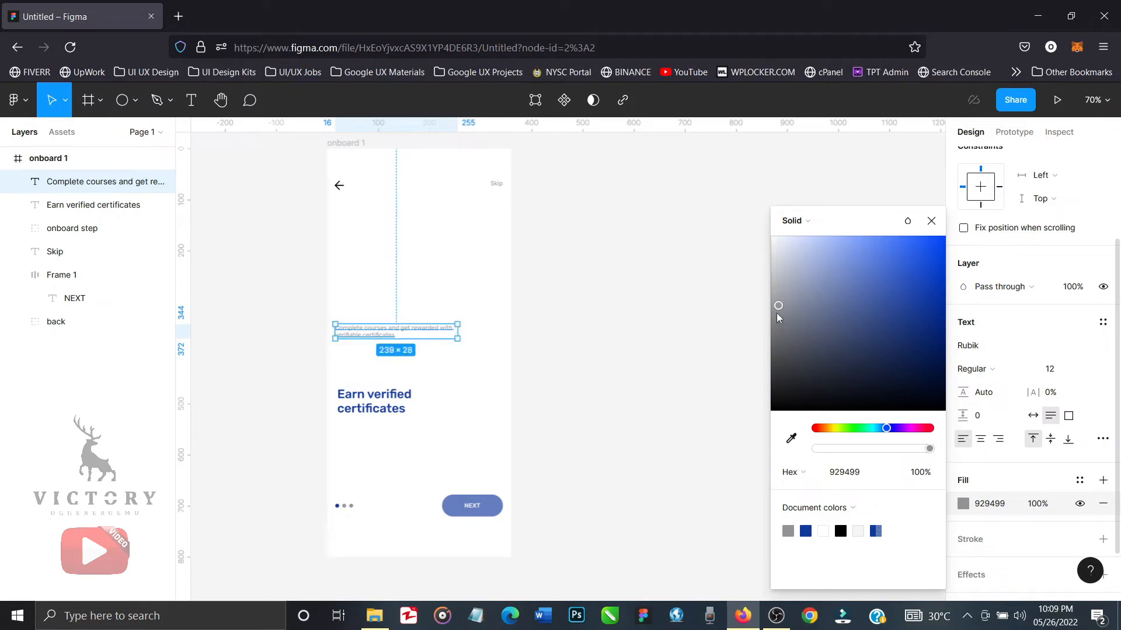
{"action": "left_click_drag", "start_coordinate": [778, 315], "coordinate": [777, 313]}
{"action": "left_click", "coordinate": [776, 313]}
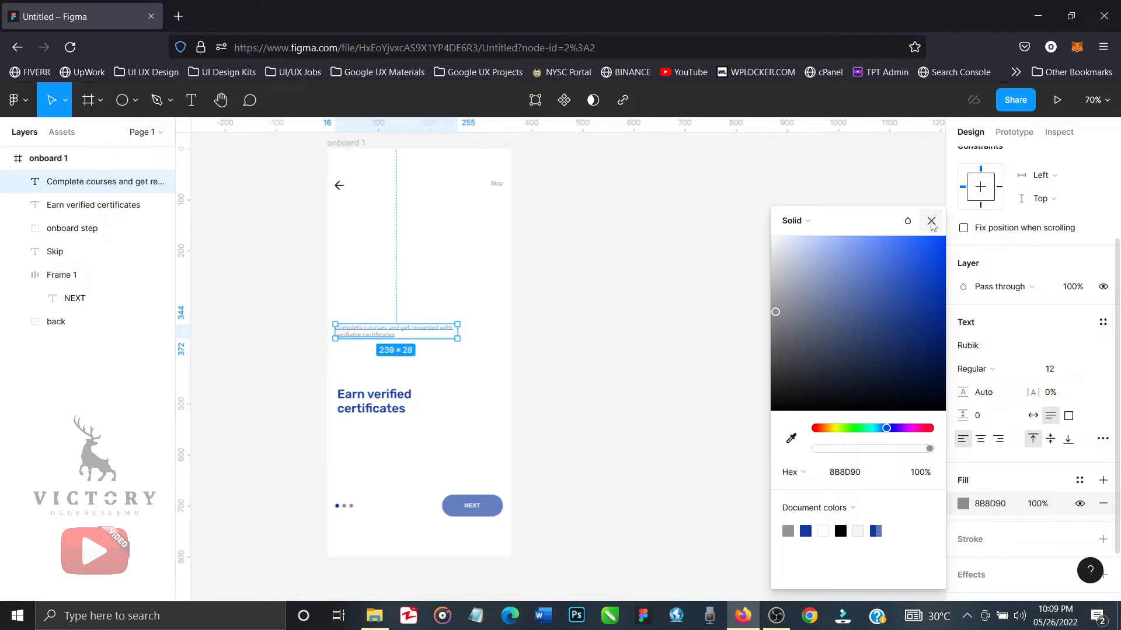
{"action": "left_click", "coordinate": [931, 225]}
Place the description text just below the "Earn verified certificates" heading at Y 534 and resize its box to about 285 wide.
{"action": "left_click_drag", "start_coordinate": [379, 342], "coordinate": [374, 436]}
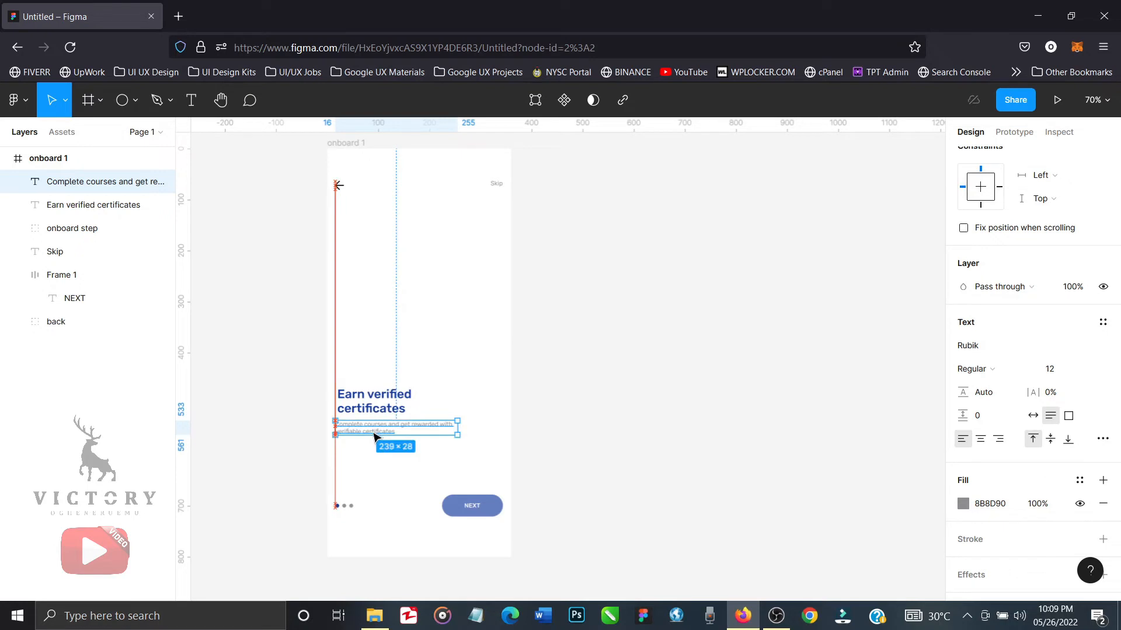
{"action": "key", "text": "Down"}
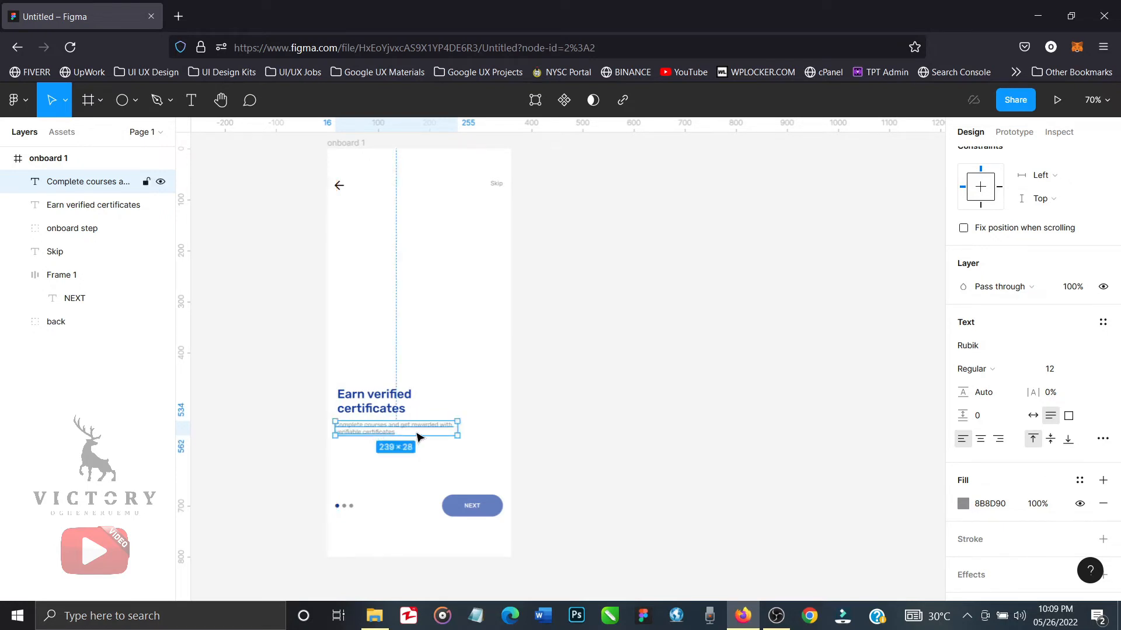
{"action": "left_click_drag", "start_coordinate": [455, 428], "coordinate": [440, 427]}
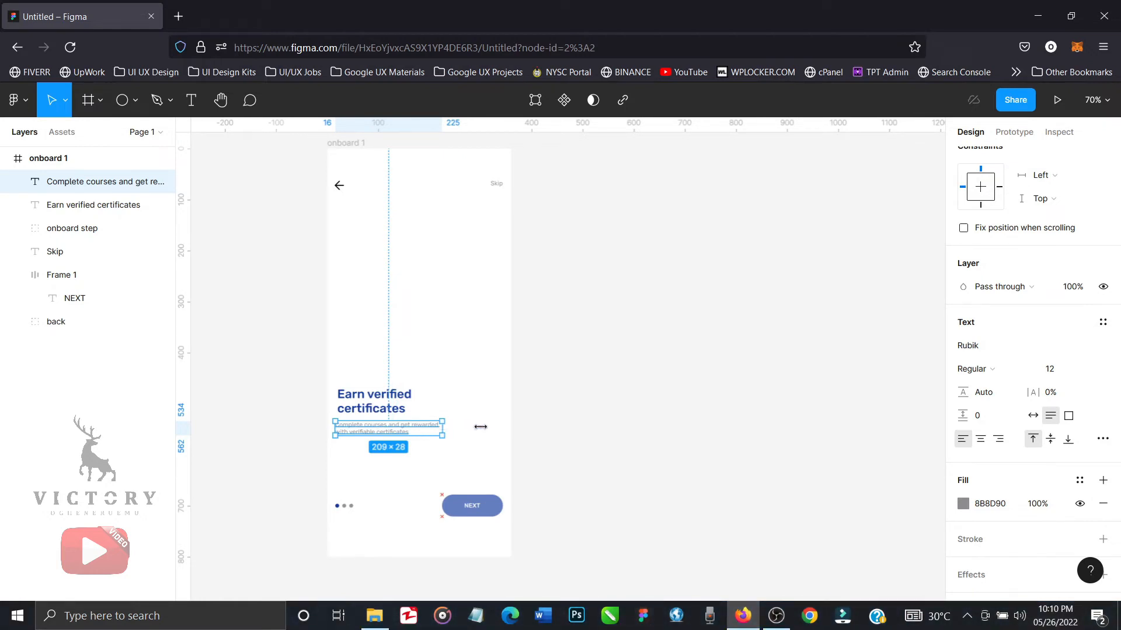
{"action": "left_click_drag", "start_coordinate": [481, 427], "coordinate": [480, 427]}
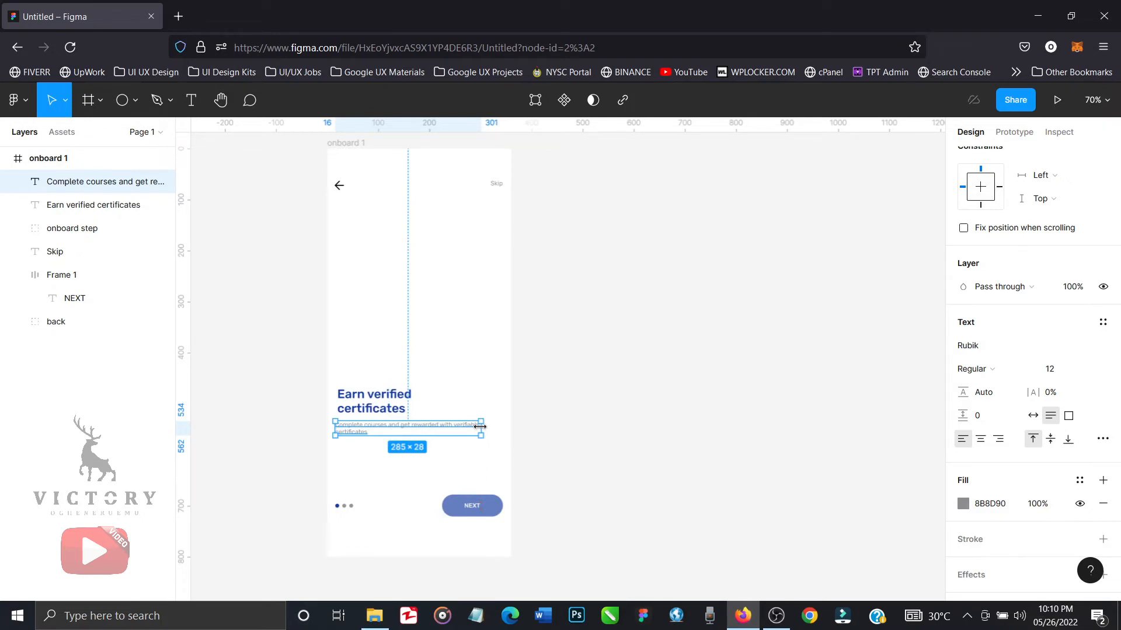
Append "that you can present to employers" to the description and widen its text box to about 304.
{"action": "double_click", "coordinate": [369, 433]}
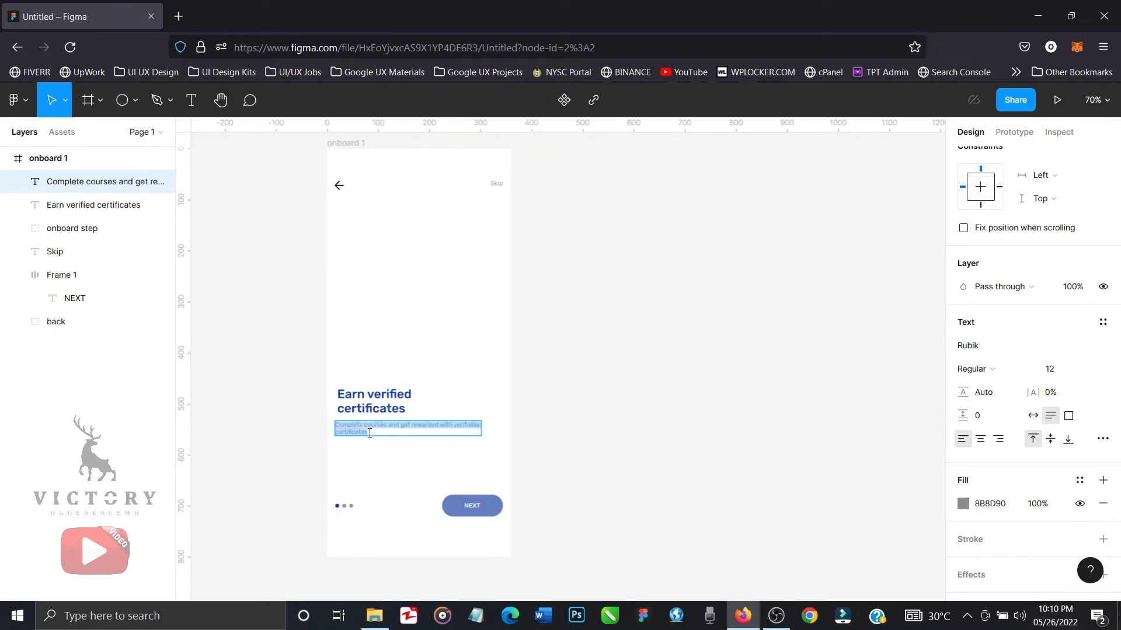
{"action": "left_click", "coordinate": [369, 433]}
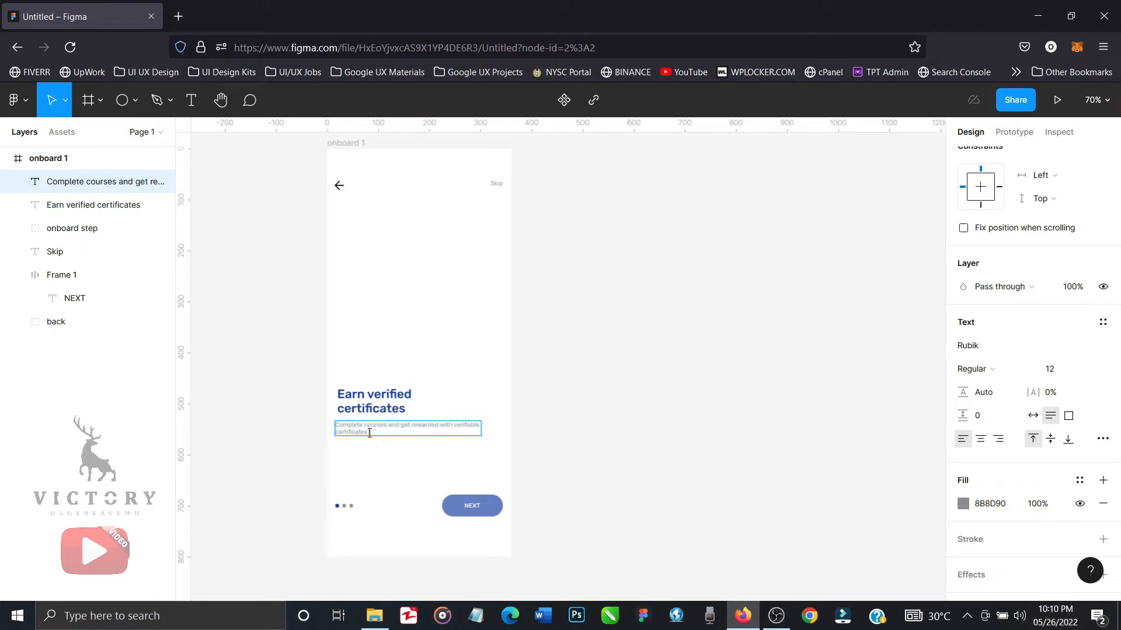
{"action": "type", "text": "that you can present to employers"}
{"action": "key", "text": "Escape"}
{"action": "left_click_drag", "start_coordinate": [482, 429], "coordinate": [486, 428]}
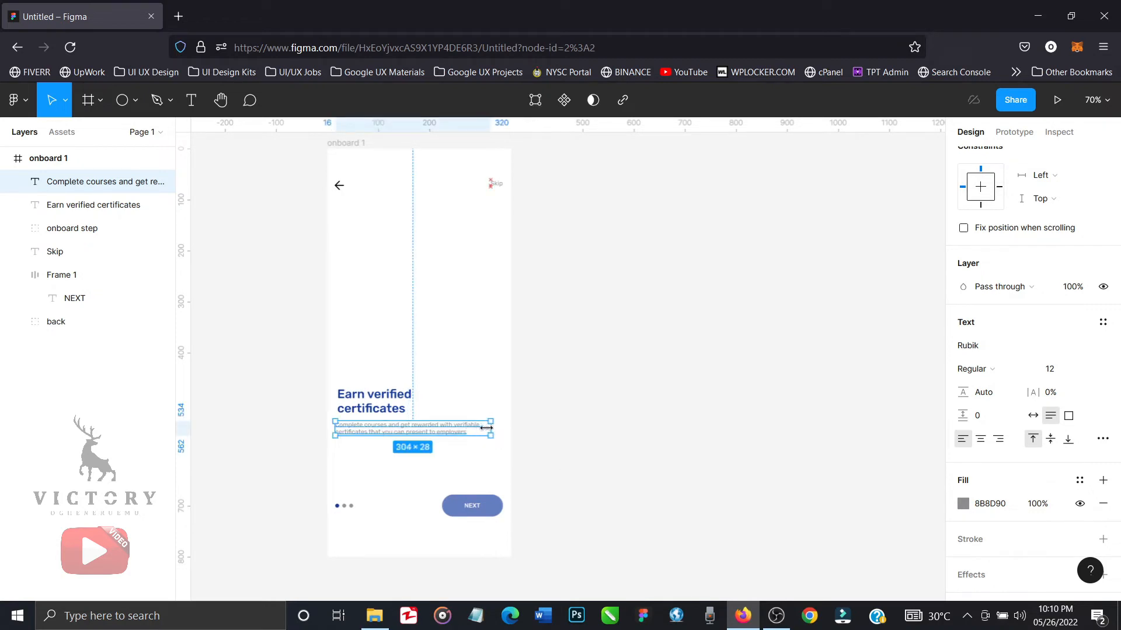
{"action": "left_click", "coordinate": [570, 453]}
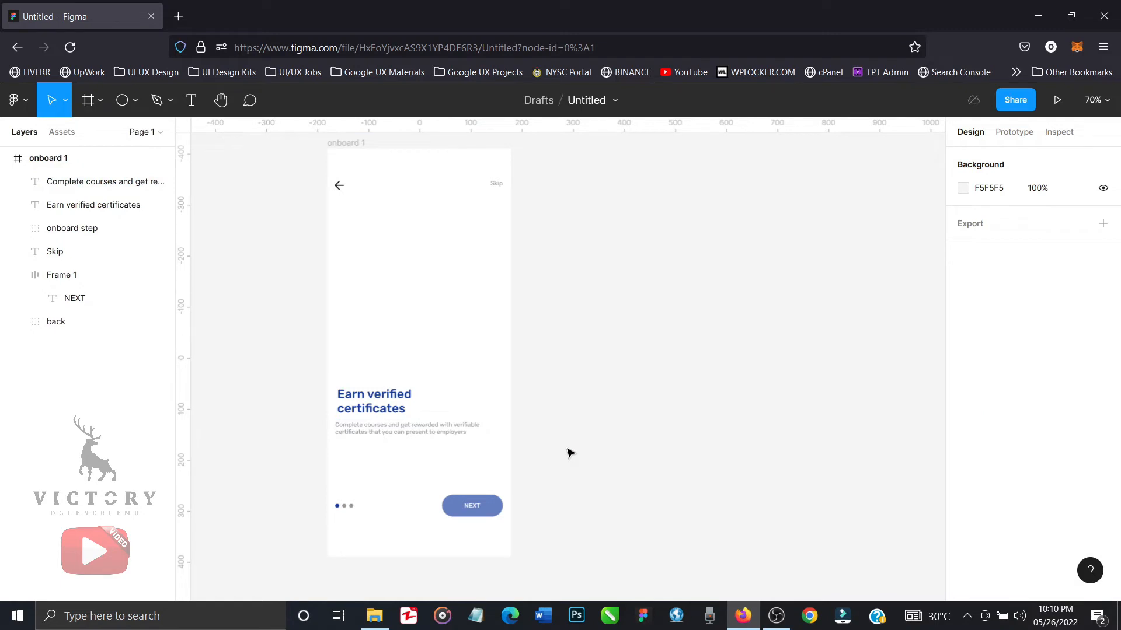
Widen the NEXT button leftwards to about 137, keeping its right edge in place.
{"action": "left_click", "coordinate": [456, 510]}
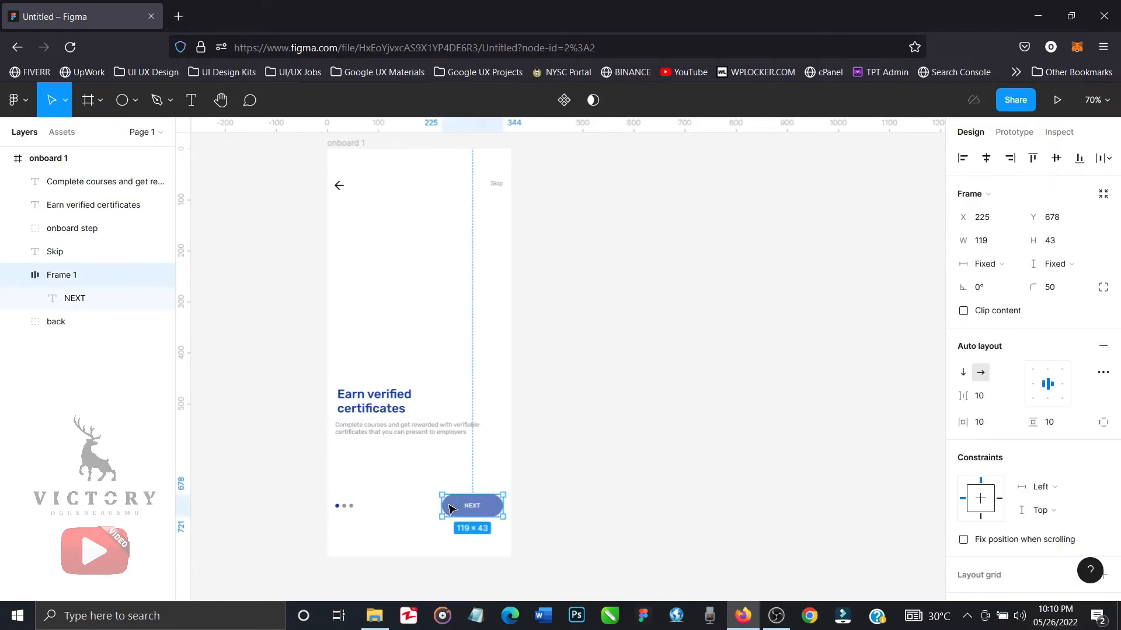
{"action": "left_click_drag", "start_coordinate": [437, 501], "coordinate": [432, 500]}
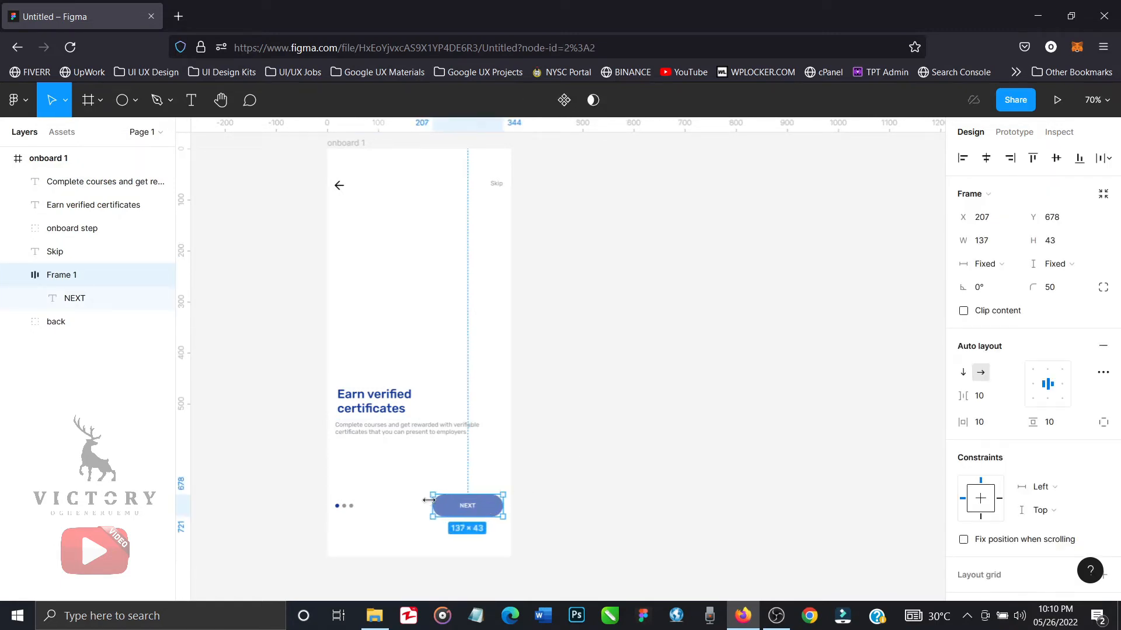
{"action": "left_click", "coordinate": [574, 477]}
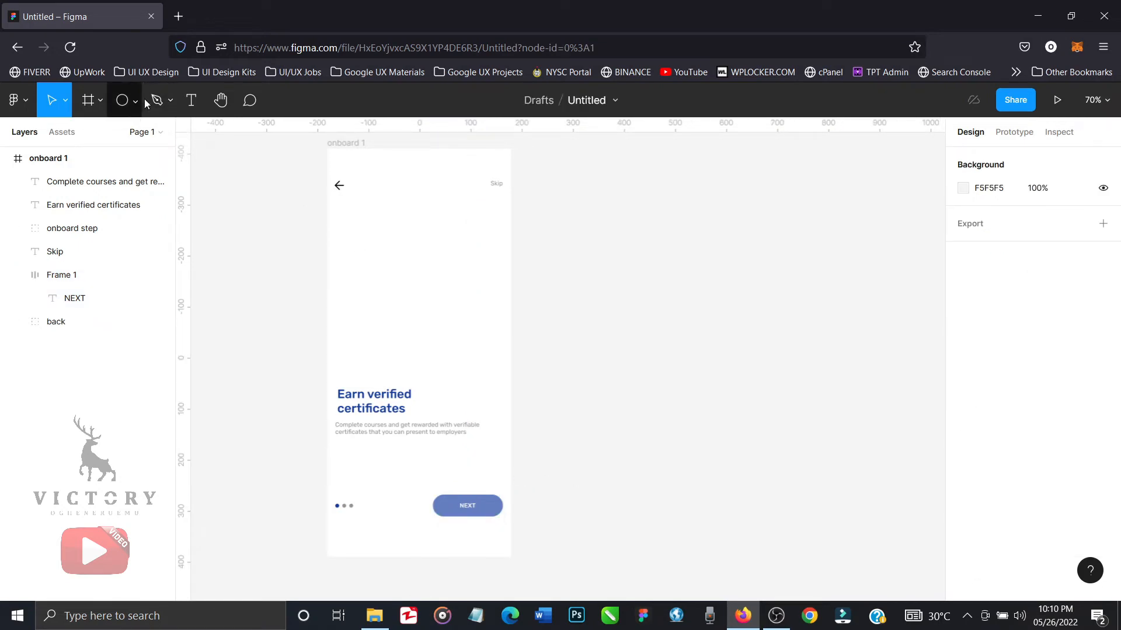
Draw a horizontal line about 63 long in the empty area above the heading.
{"action": "left_click", "coordinate": [171, 103]}
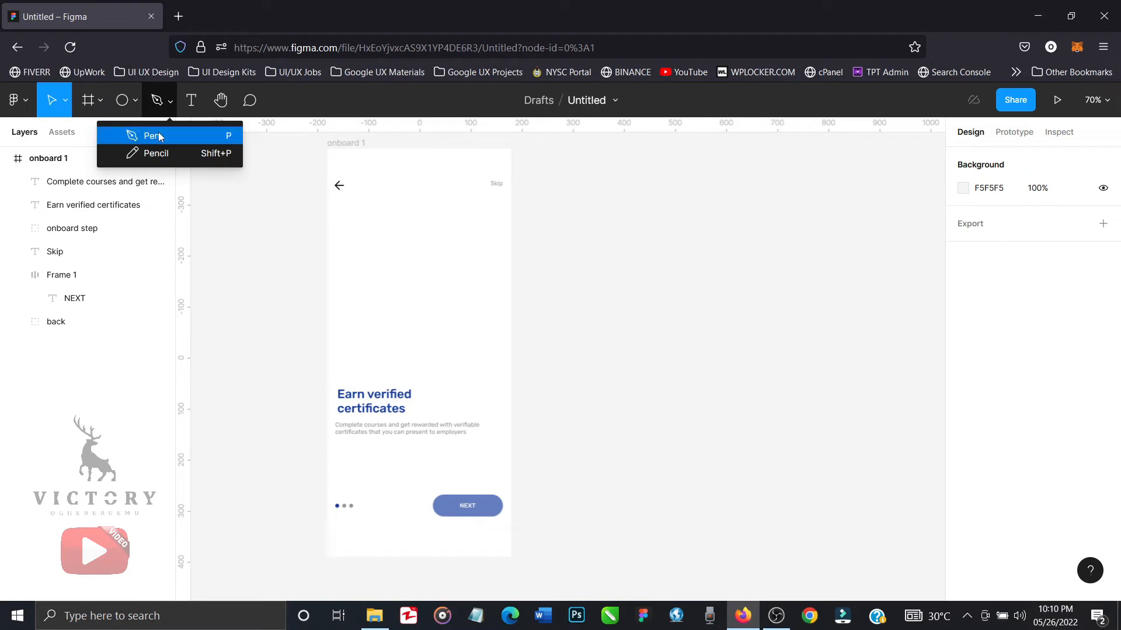
{"action": "left_click", "coordinate": [139, 101]}
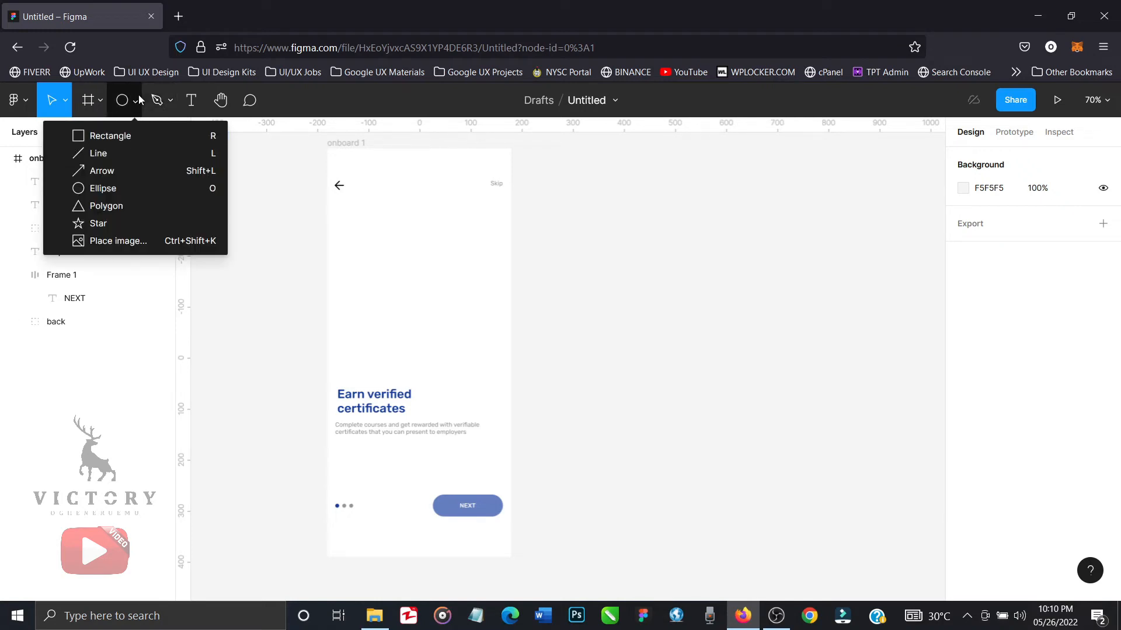
{"action": "left_click", "coordinate": [120, 152]}
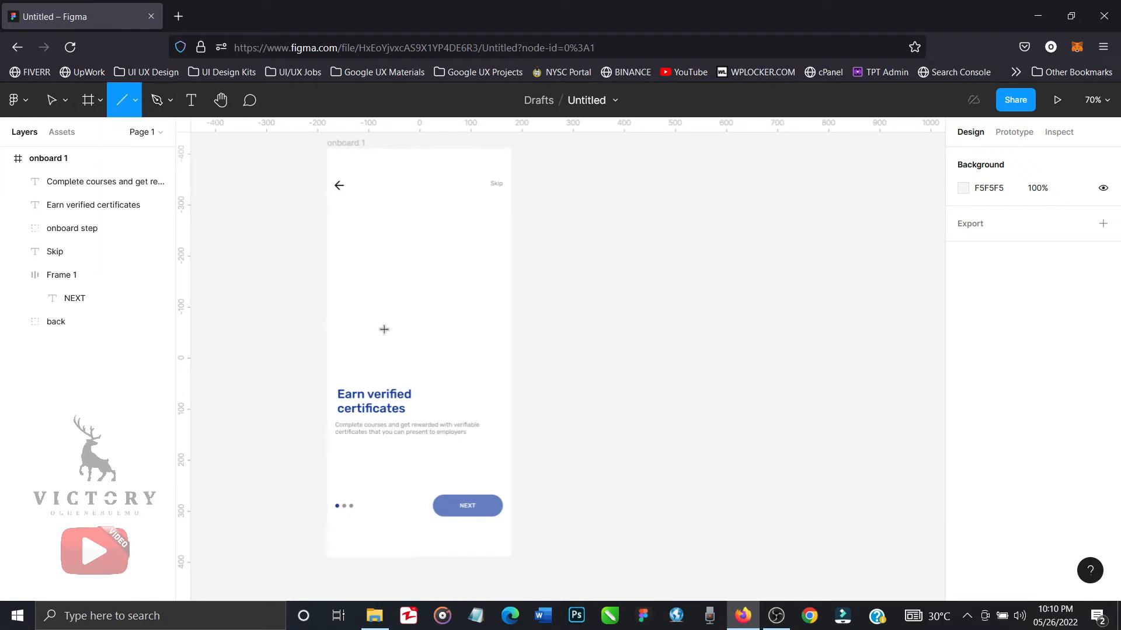
{"action": "left_click_drag", "start_coordinate": [384, 330], "coordinate": [420, 334]}
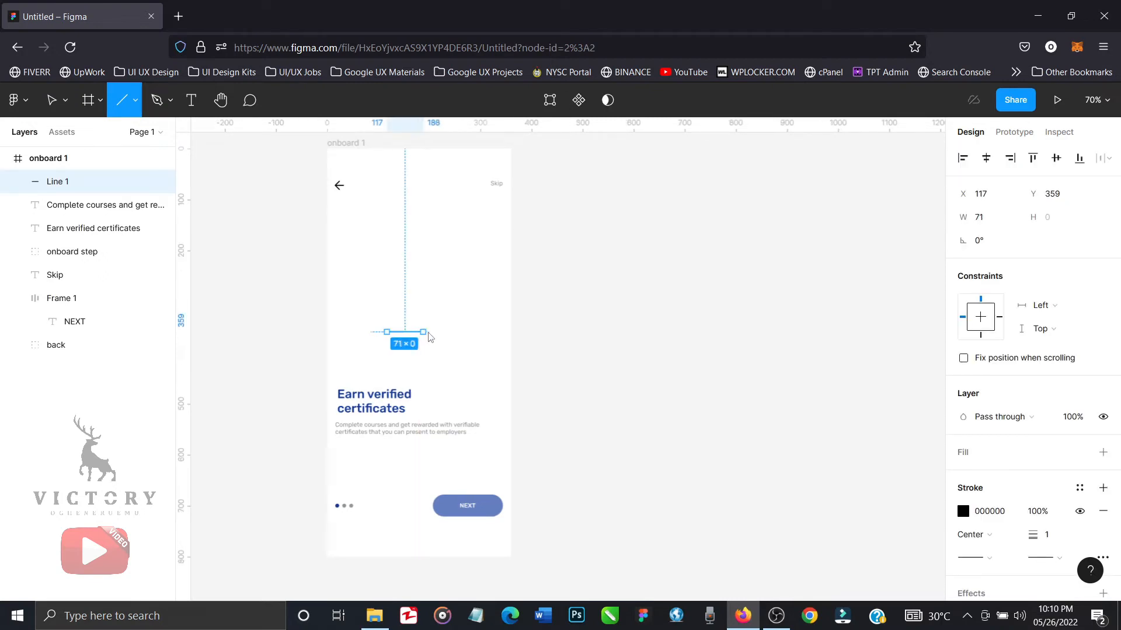
{"action": "left_click_drag", "start_coordinate": [423, 334], "coordinate": [423, 334]}
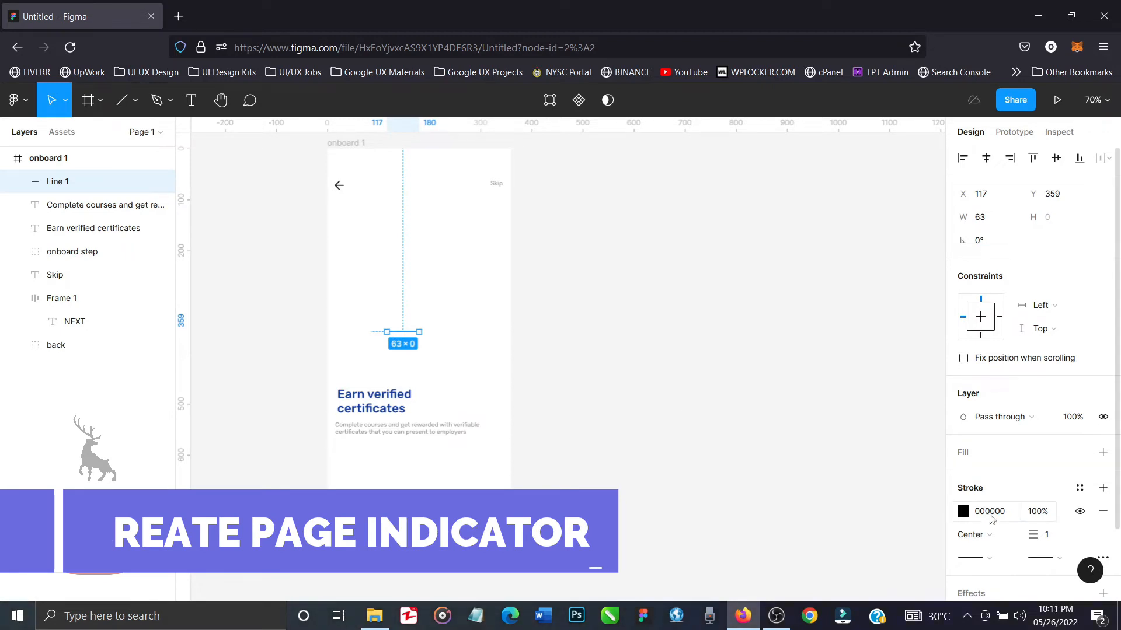
Give the line's stroke round end caps and a thickness of 3.
{"action": "scroll", "coordinate": [988, 517], "scroll_direction": "down", "scroll_amount": 2}
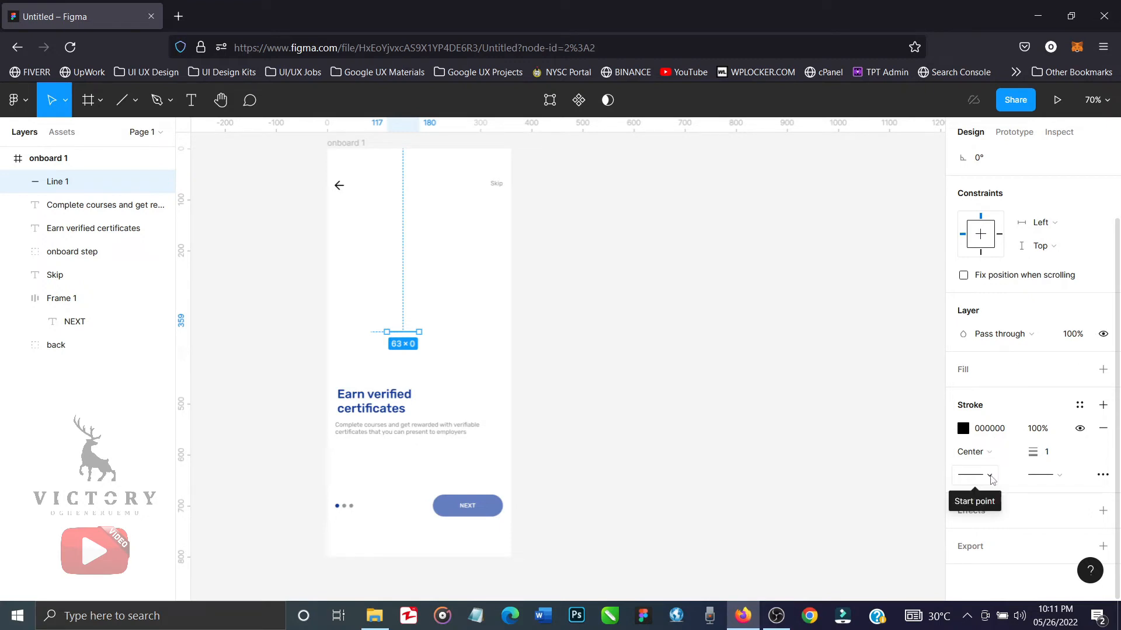
{"action": "left_click", "coordinate": [989, 475]}
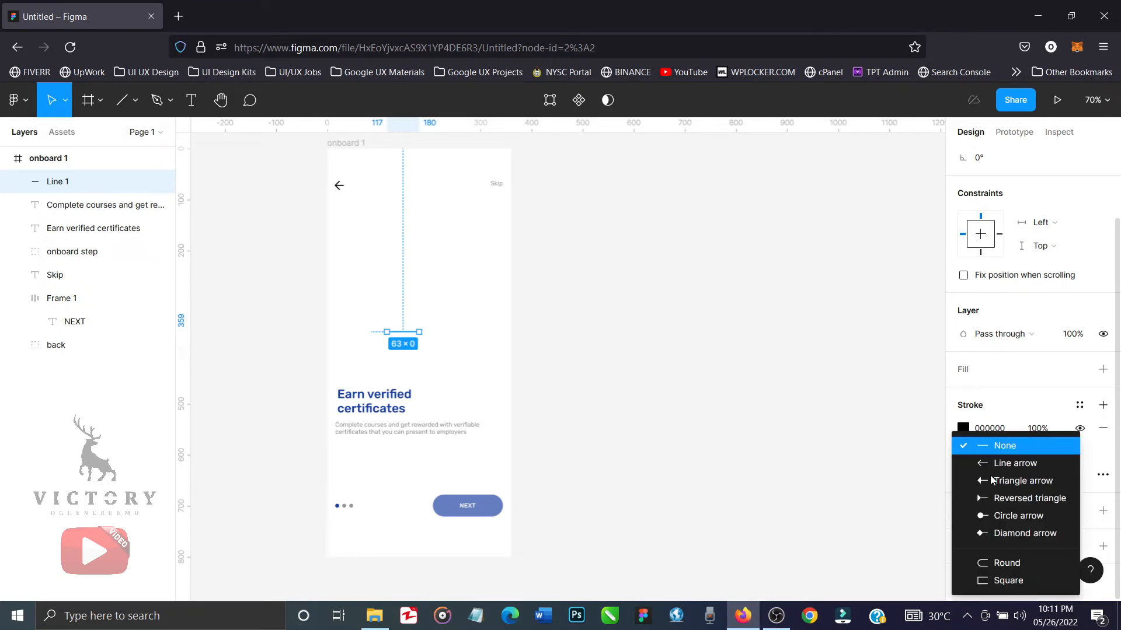
{"action": "left_click", "coordinate": [1007, 564]}
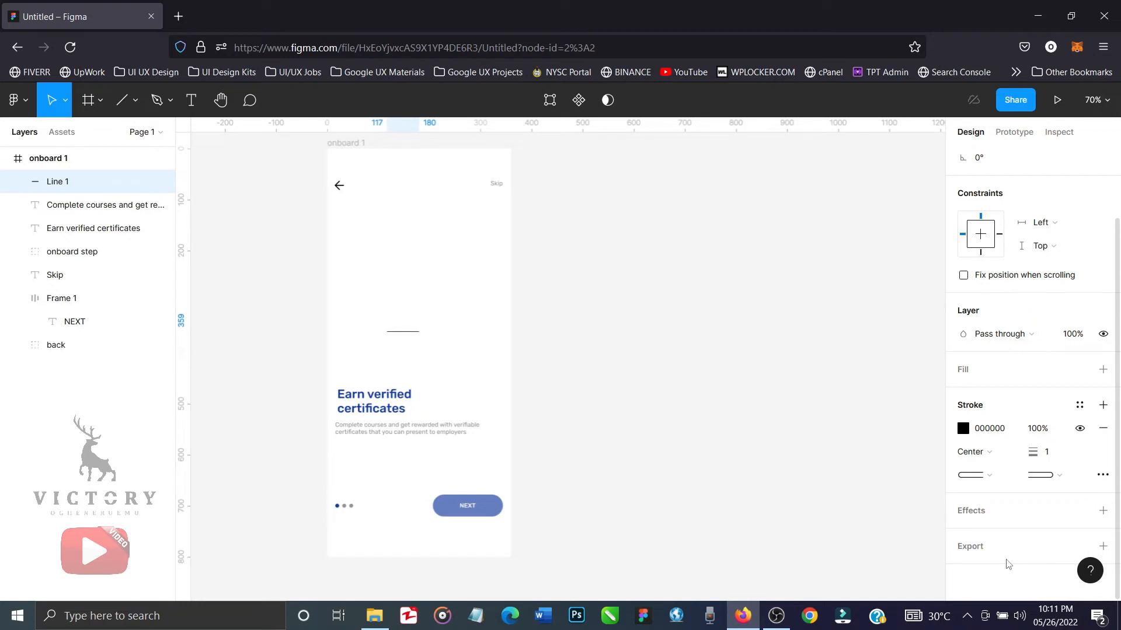
{"action": "left_click", "coordinate": [1051, 460]}
{"action": "type", "text": "3"}
{"action": "key", "text": "Return"}
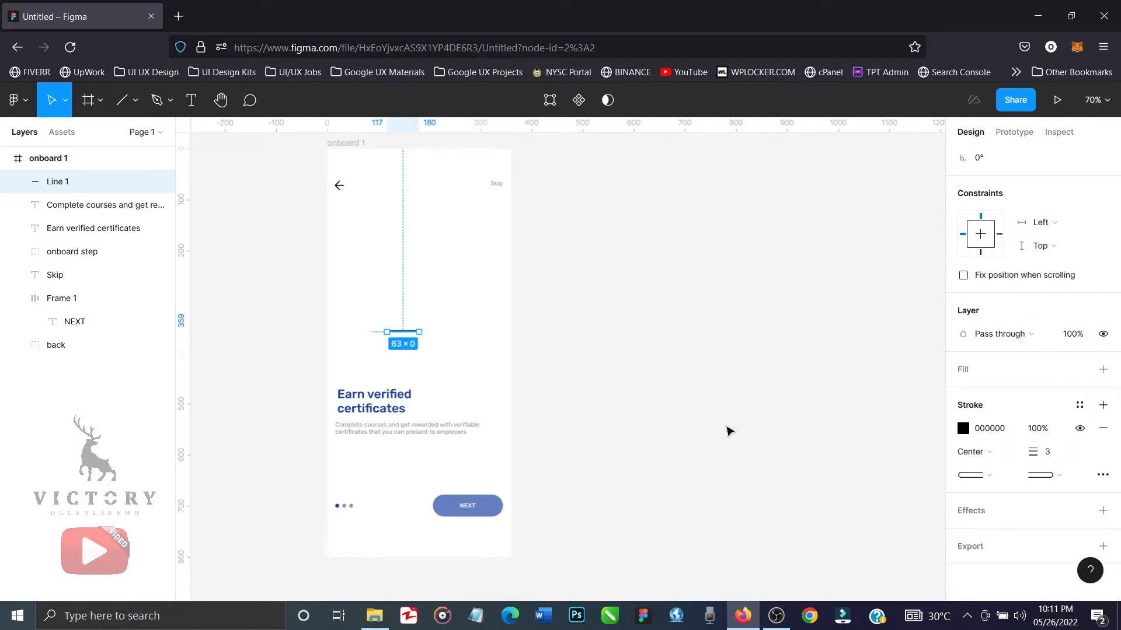
{"action": "left_click", "coordinate": [727, 429]}
Centre the line horizontally in the frame, align it to the frame's bottom edge and nudge it up to Y 789.
{"action": "left_click_drag", "start_coordinate": [417, 331], "coordinate": [412, 328]}
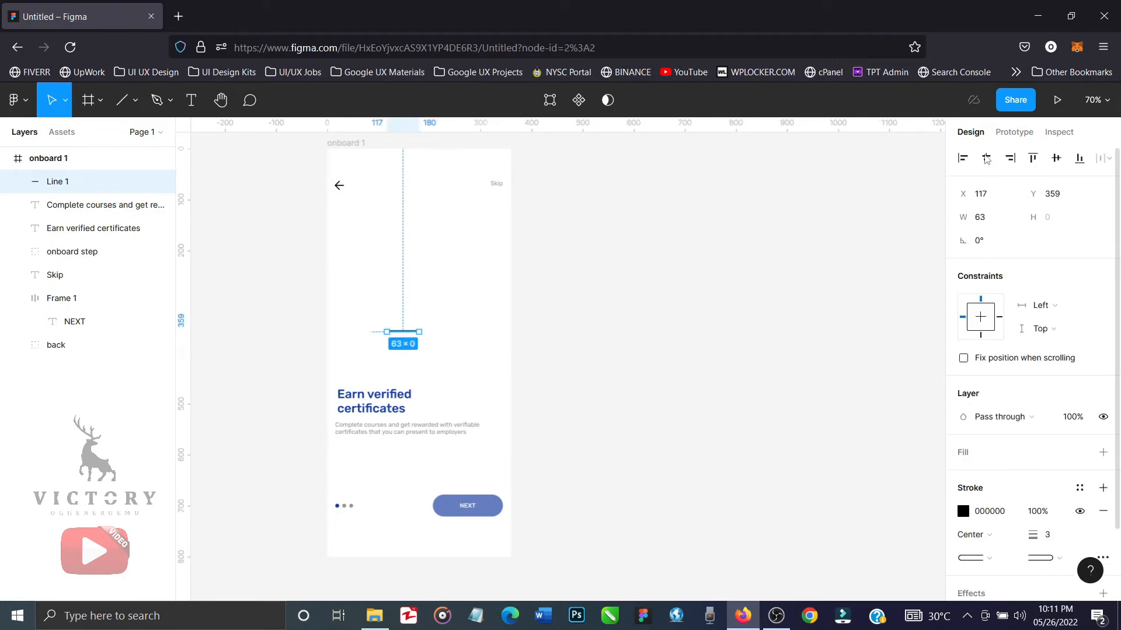
{"action": "left_click", "coordinate": [986, 158]}
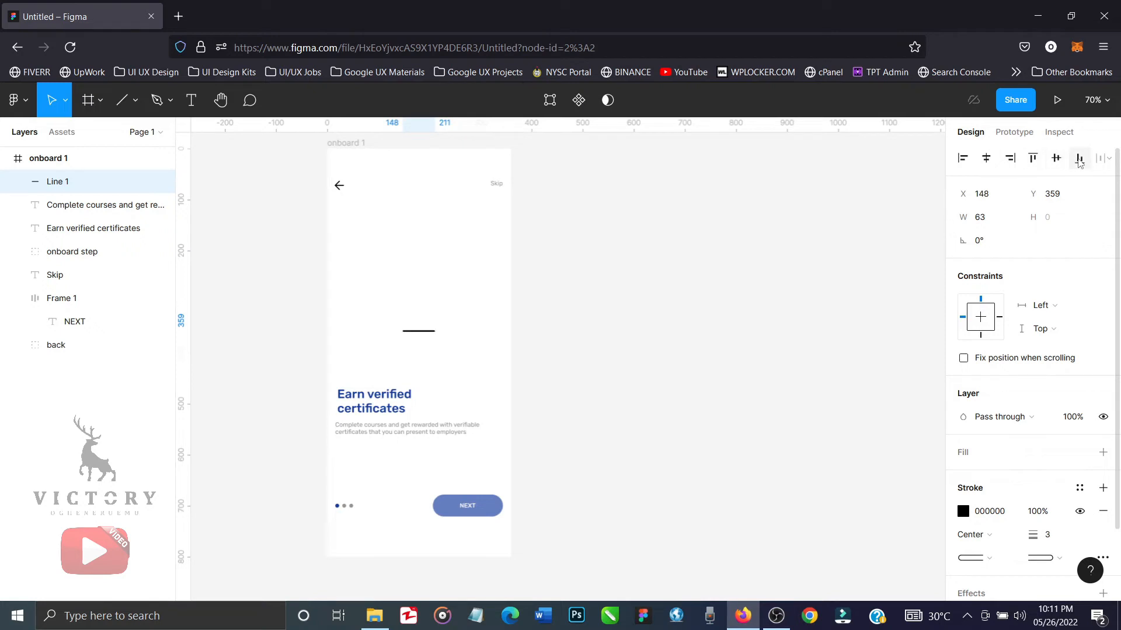
{"action": "left_click", "coordinate": [1079, 157]}
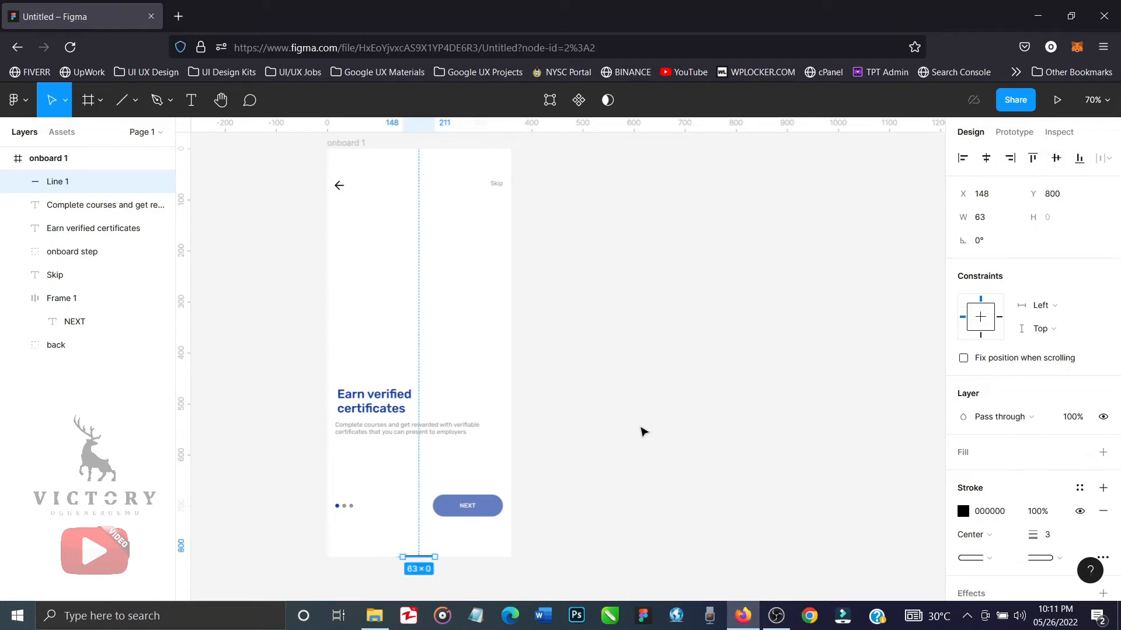
{"action": "key", "text": "shift+Up"}
{"action": "key", "text": "Up"}
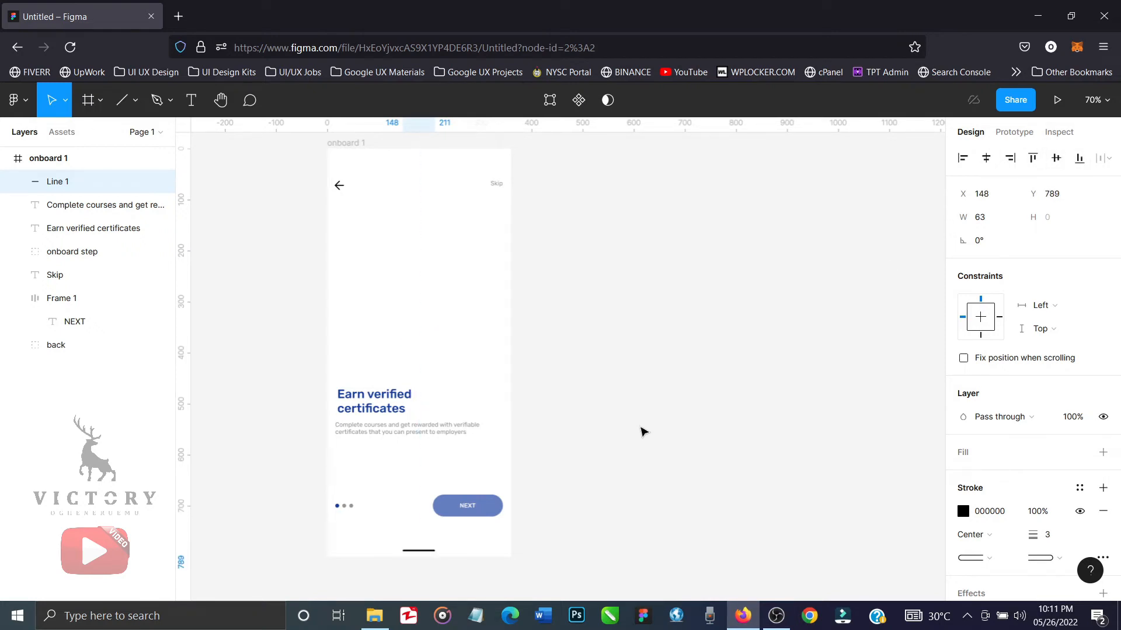
Nudge the indicator line at the frame's bottom edge up one more pixel and deselect it.
{"action": "key", "text": "Up"}
{"action": "left_click", "coordinate": [643, 432]}
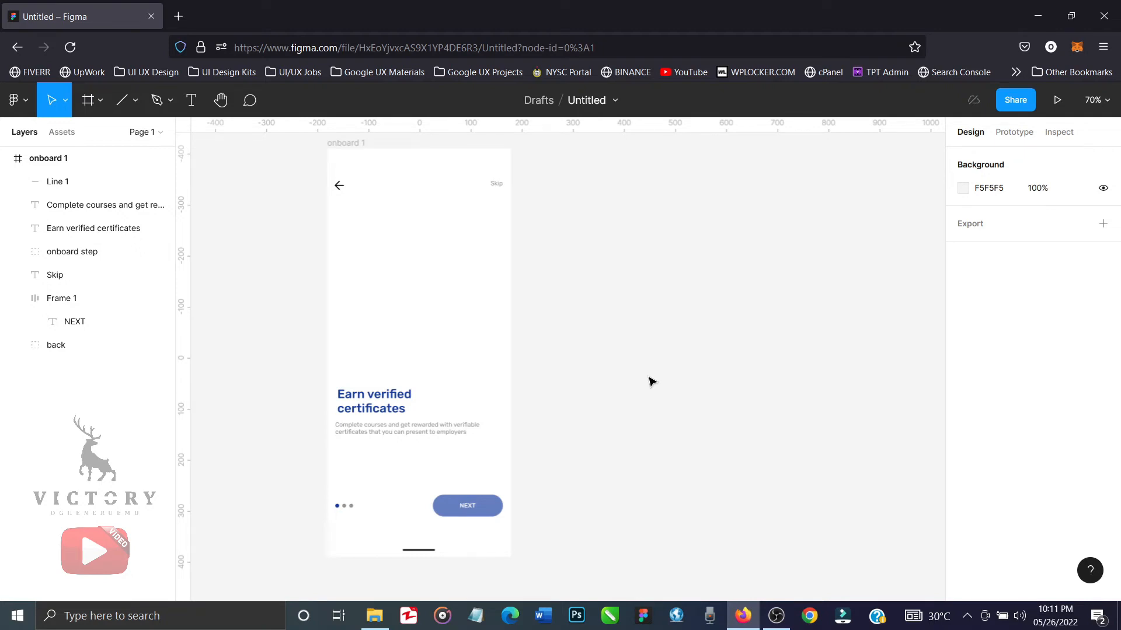
Bring the Certification-bro, Going offline-bro and Group discussion-bro files from File Explorer's Onboarding folder onto the empty Figma canvas beside the onboard 1 frame.
{"action": "left_click", "coordinate": [374, 616]}
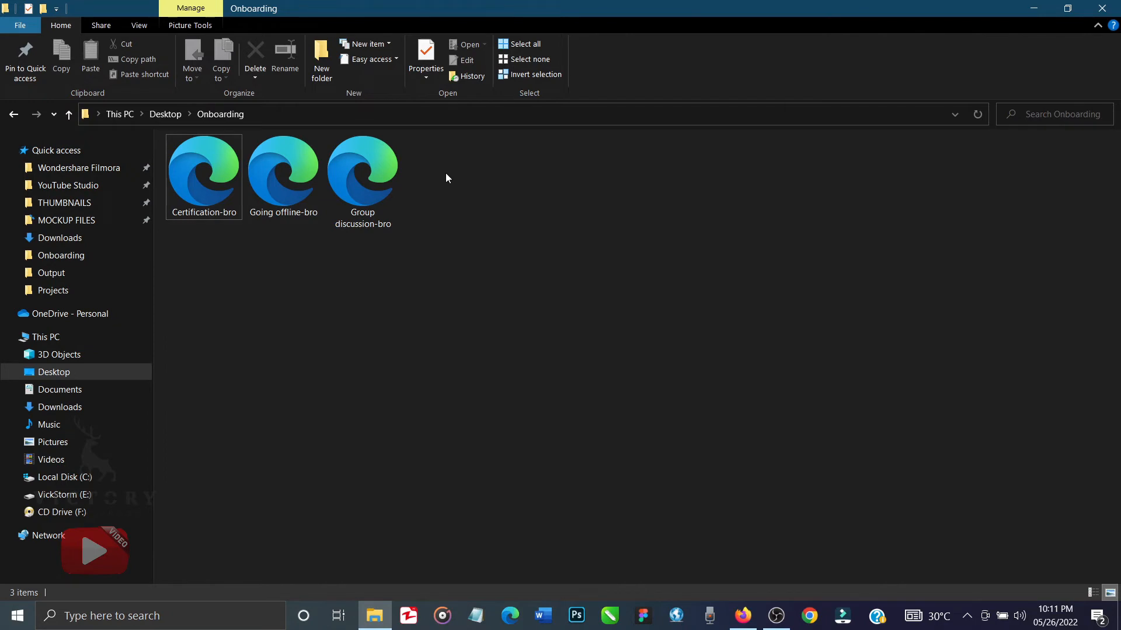
{"action": "left_click_drag", "start_coordinate": [446, 178], "coordinate": [210, 235]}
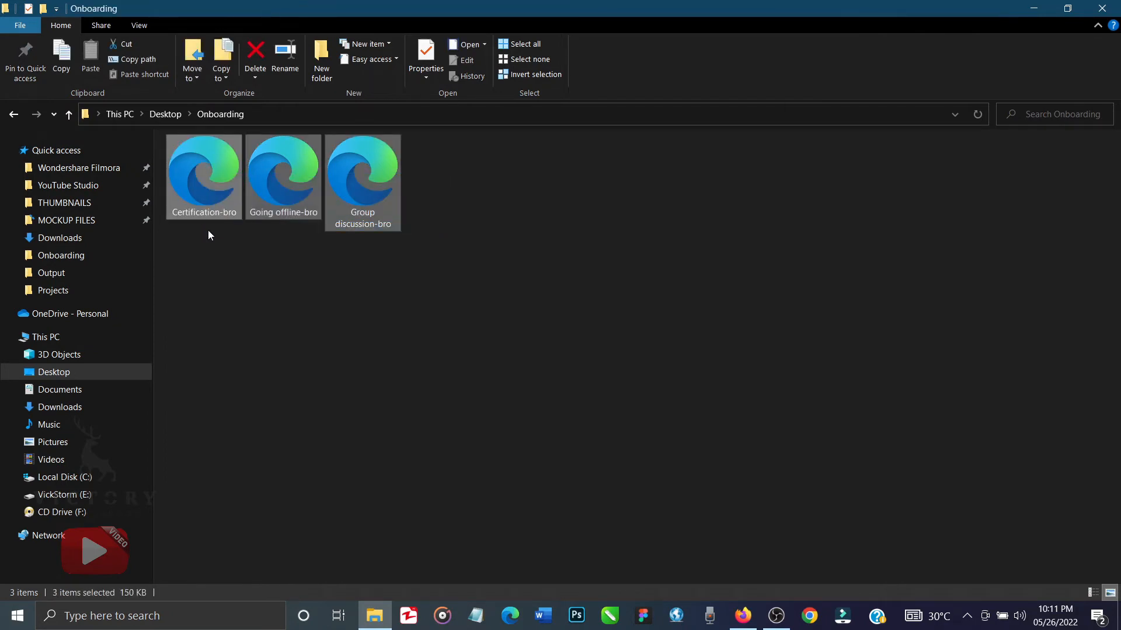
{"action": "left_click_drag", "start_coordinate": [281, 197], "coordinate": [626, 369]}
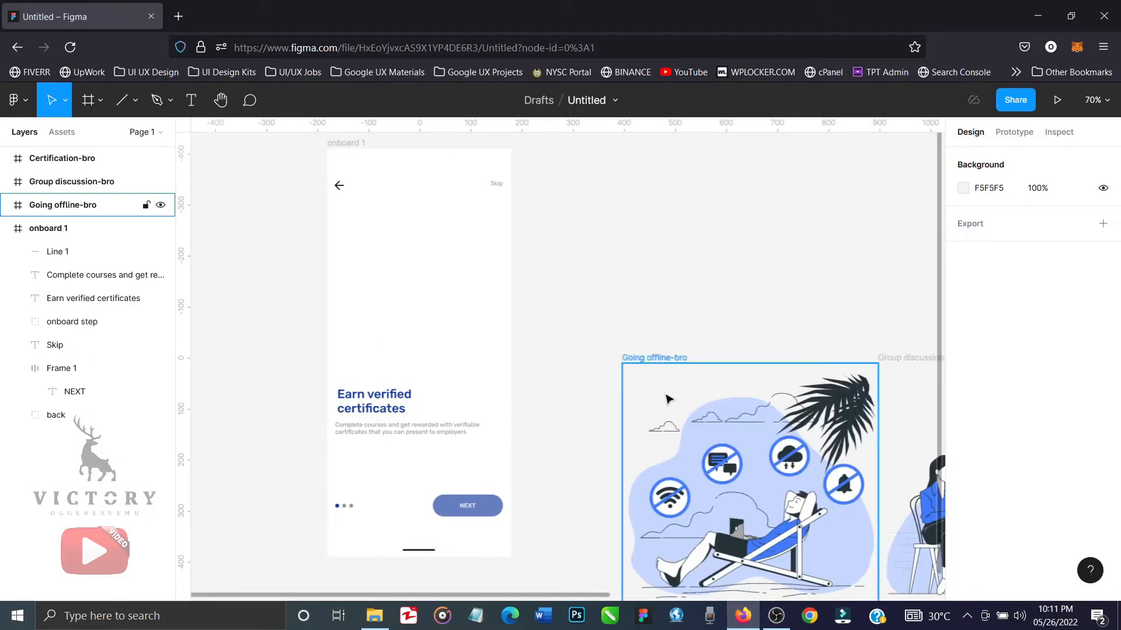
{"action": "key", "text": "ctrl+minus"}
{"action": "key", "text": "ctrl+minus"}
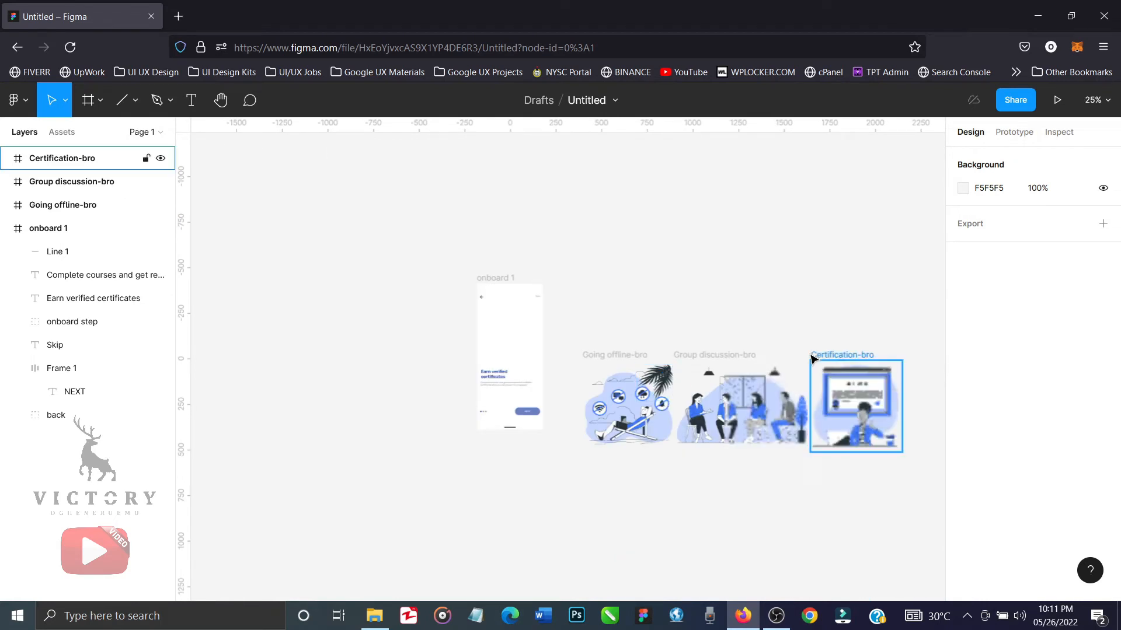
{"action": "left_click", "coordinate": [830, 401]}
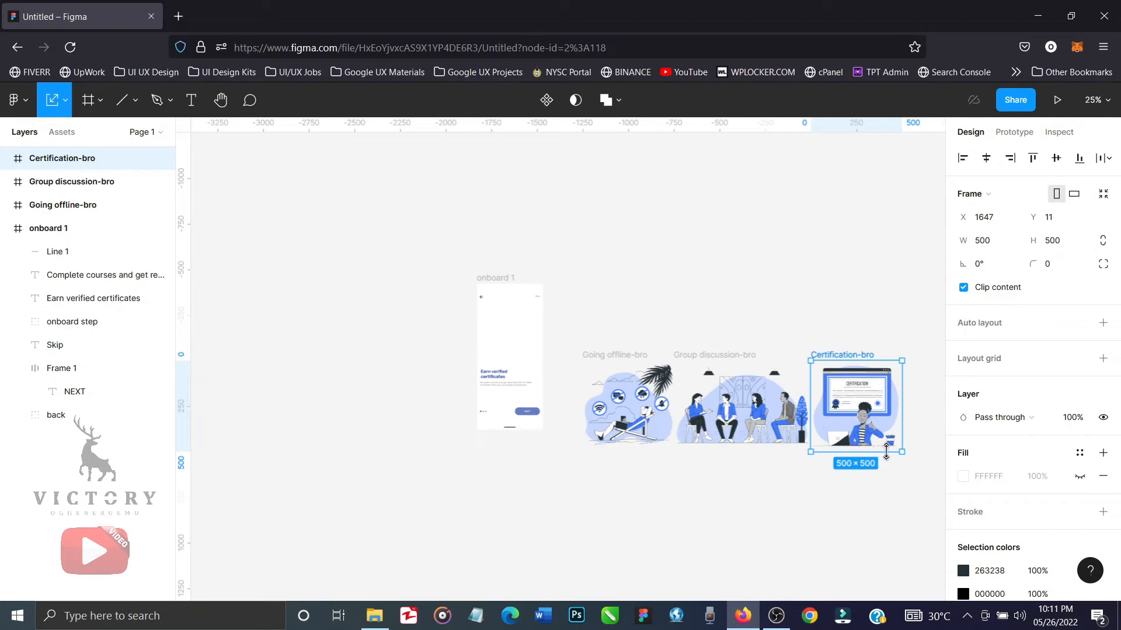
{"action": "left_click_drag", "start_coordinate": [901, 450], "coordinate": [839, 403]}
{"action": "key", "text": "ctrl+z"}
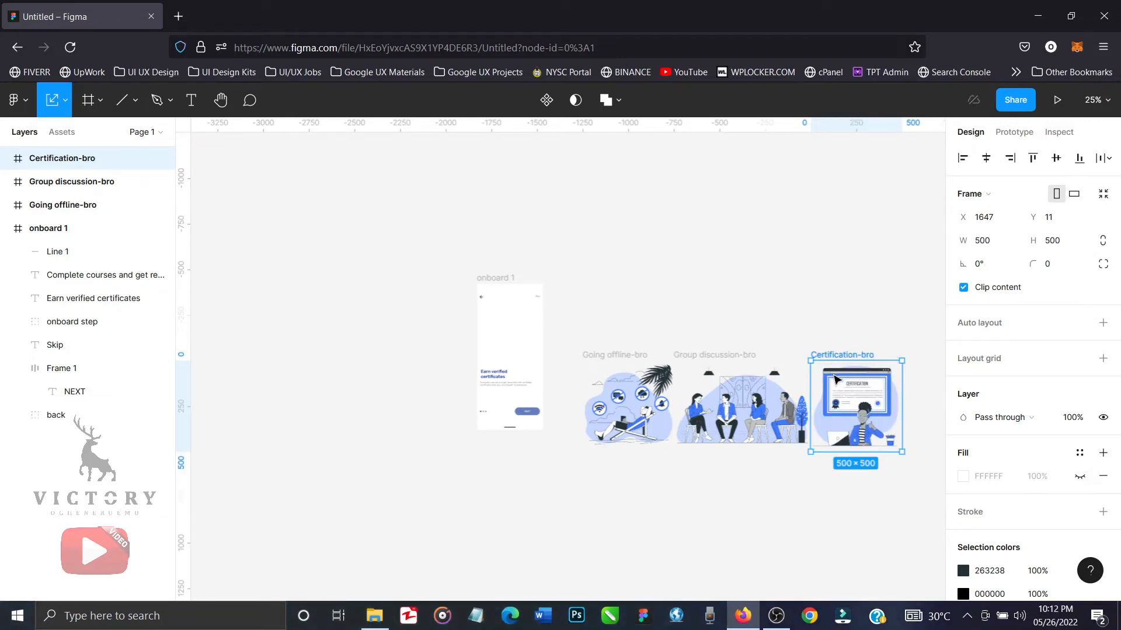
Scale the three imported illustrations down together to a height of 257.
{"action": "left_click_drag", "start_coordinate": [624, 459], "coordinate": [562, 471]}
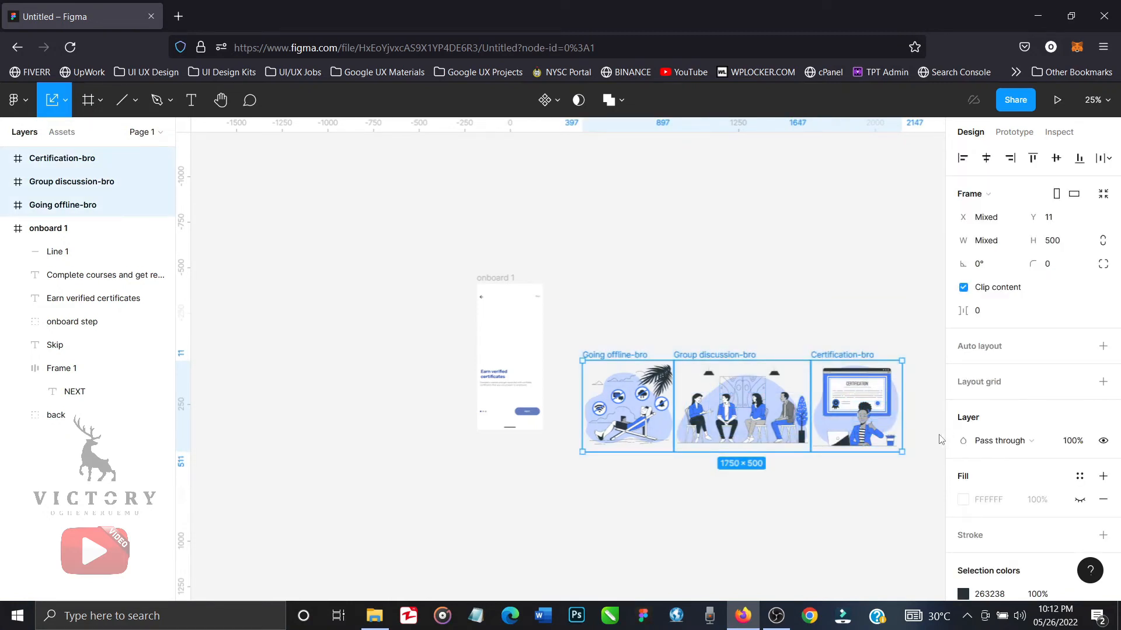
{"action": "left_click_drag", "start_coordinate": [901, 450], "coordinate": [722, 406]}
{"action": "left_click", "coordinate": [717, 446]}
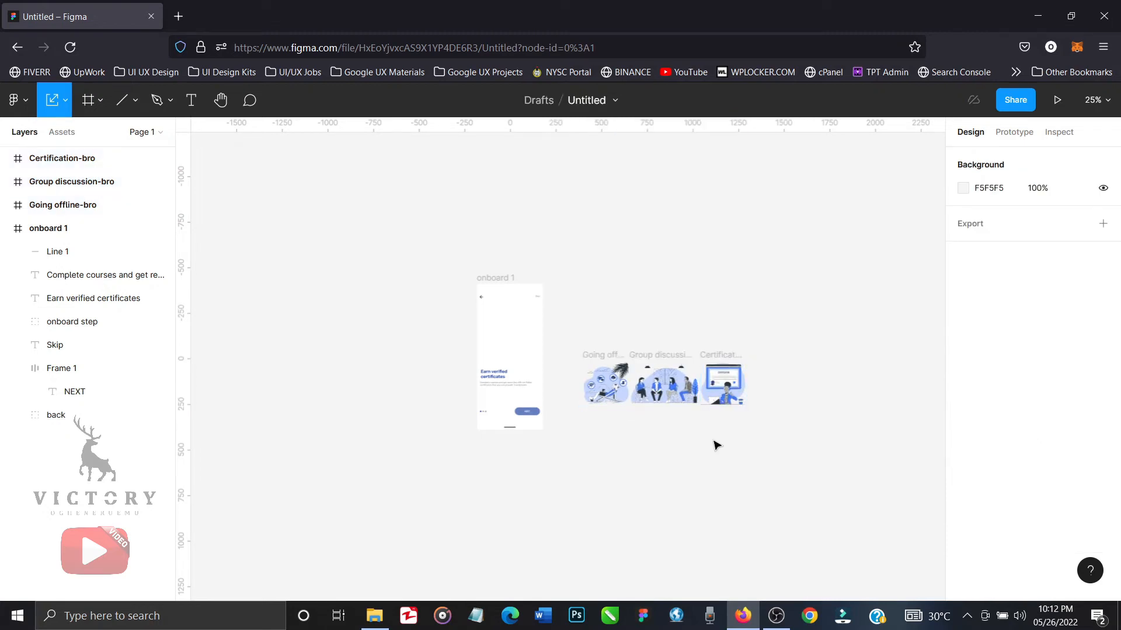
Move the Certification-bro illustration into the onboard 1 frame, above the heading.
{"action": "left_click", "coordinate": [1095, 100]}
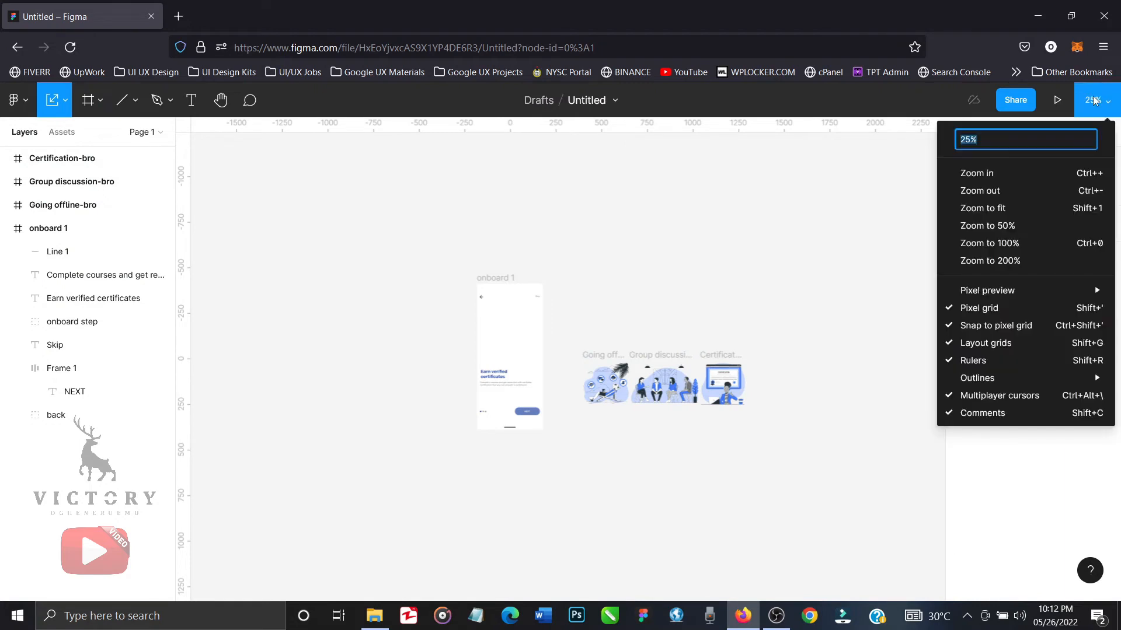
{"action": "type", "text": "70"}
{"action": "key", "text": "Return"}
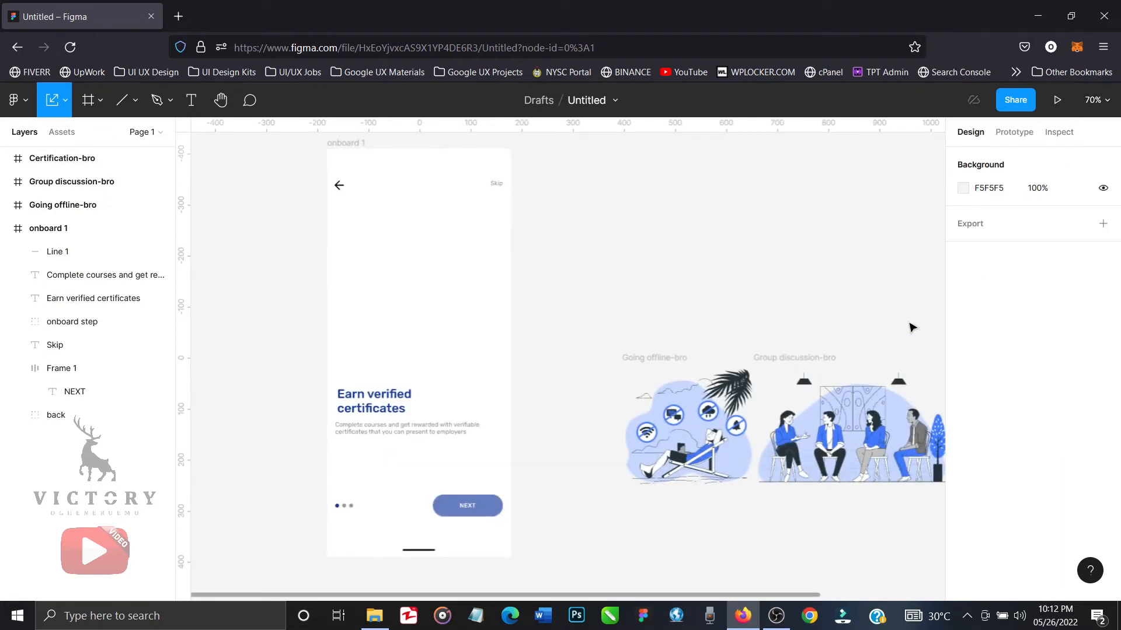
{"action": "scroll", "coordinate": [912, 327], "scroll_direction": "right", "scroll_amount": 1}
{"action": "scroll", "coordinate": [913, 327], "scroll_direction": "right", "scroll_amount": 1}
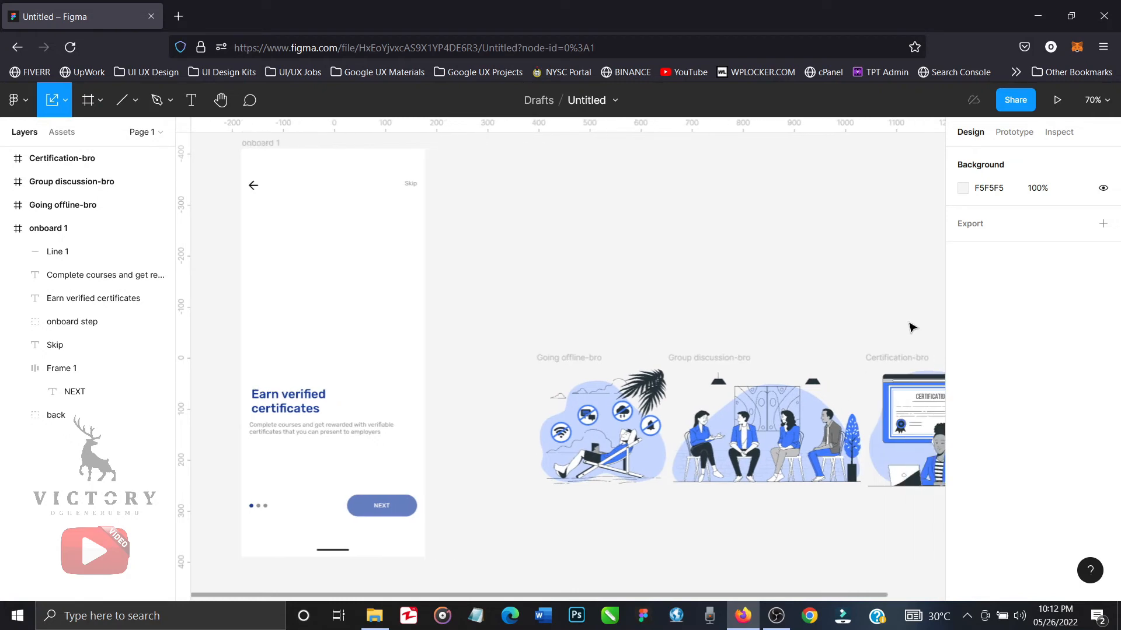
{"action": "left_click", "coordinate": [903, 357]}
{"action": "left_click_drag", "start_coordinate": [903, 357], "coordinate": [318, 240]}
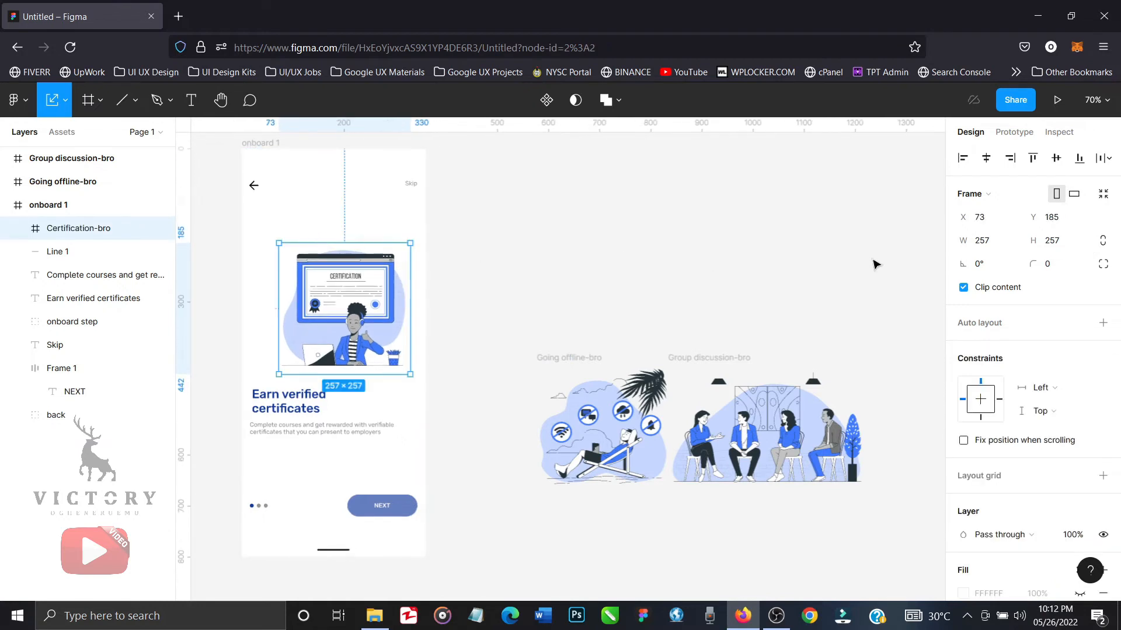
Centre the certification illustration horizontally in the frame and raise it to Y 135.
{"action": "left_click", "coordinate": [986, 158]}
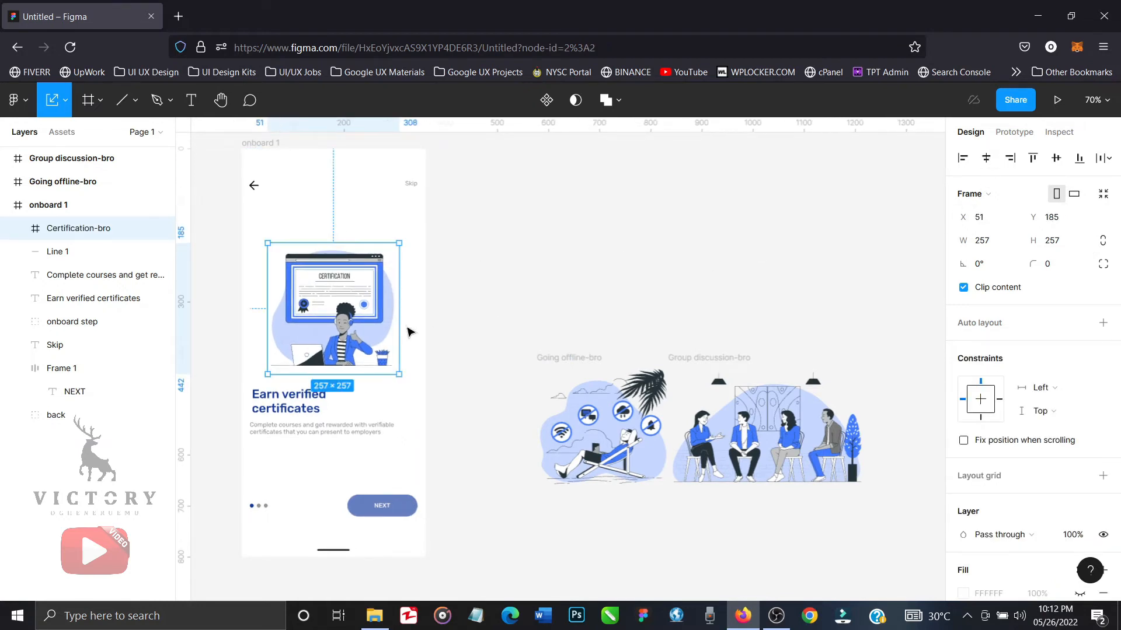
{"action": "key", "text": "shift+Up"}
{"action": "key", "text": "shift+Up"}
{"action": "key", "text": "shift+Up"}
{"action": "key", "text": "shift+Up"}
{"action": "key", "text": "shift+Up"}
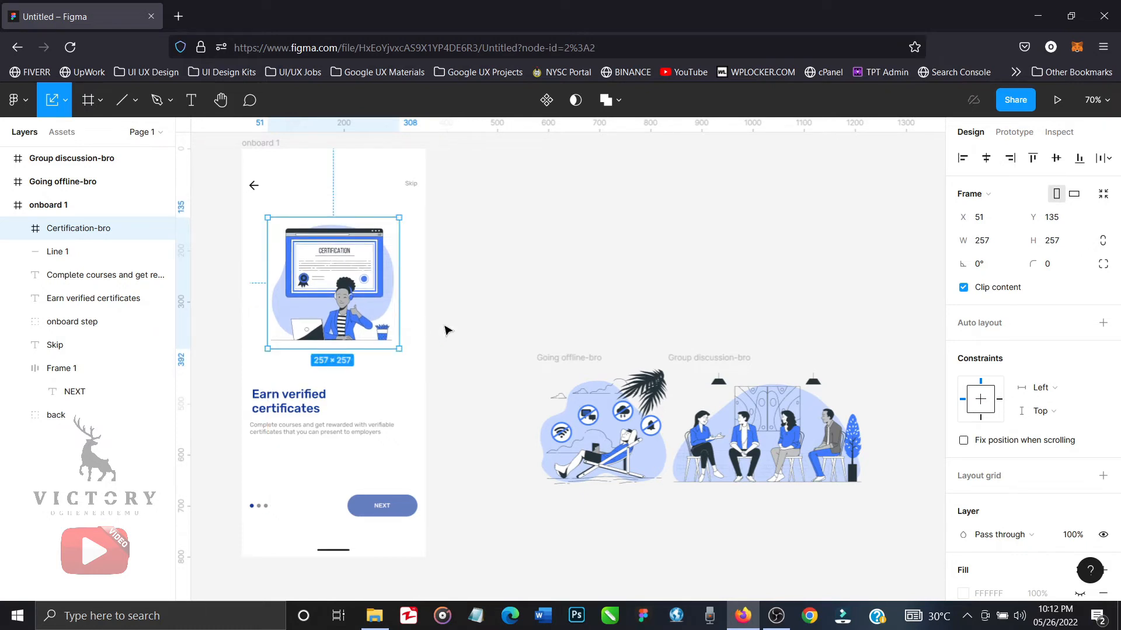
{"action": "left_click", "coordinate": [559, 315]}
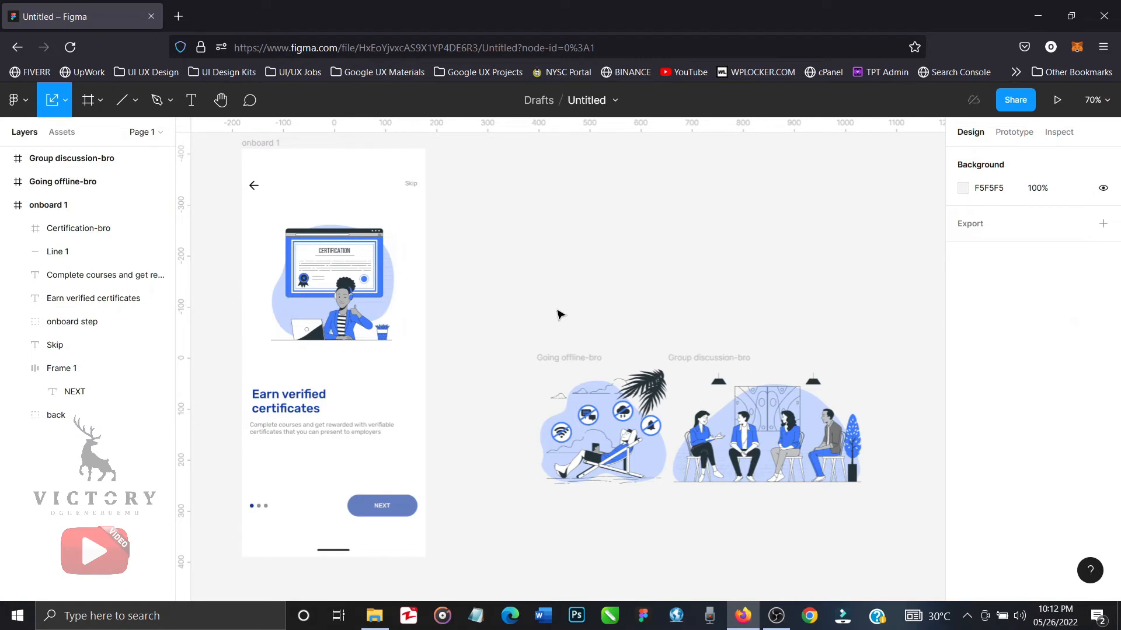
Move the Going offline-bro and Group discussion-bro illustrations together away from the frame, to about X 956 and Y 310.
{"action": "left_click", "coordinate": [573, 355]}
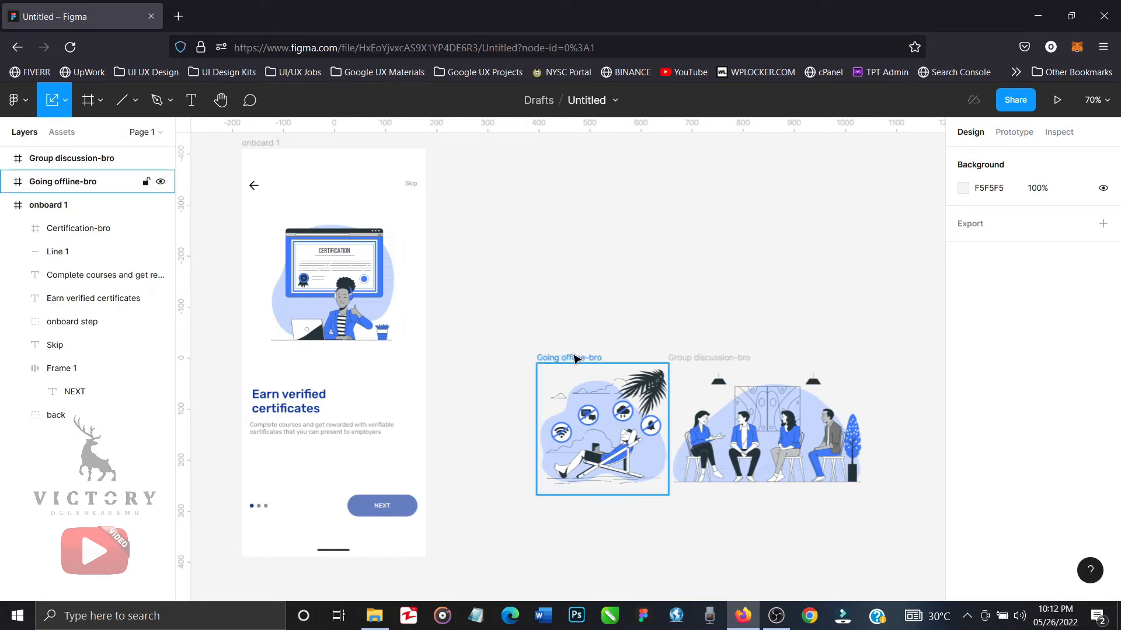
{"action": "left_click", "coordinate": [712, 362], "text": "shift"}
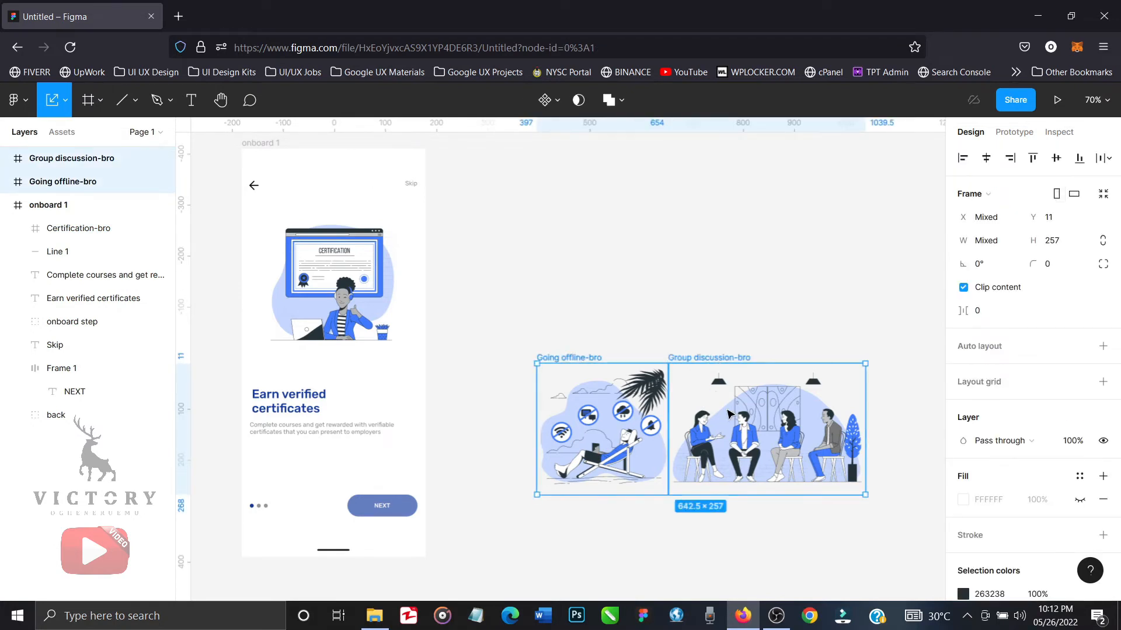
{"action": "scroll", "coordinate": [724, 409], "scroll_direction": "right", "scroll_amount": 5}
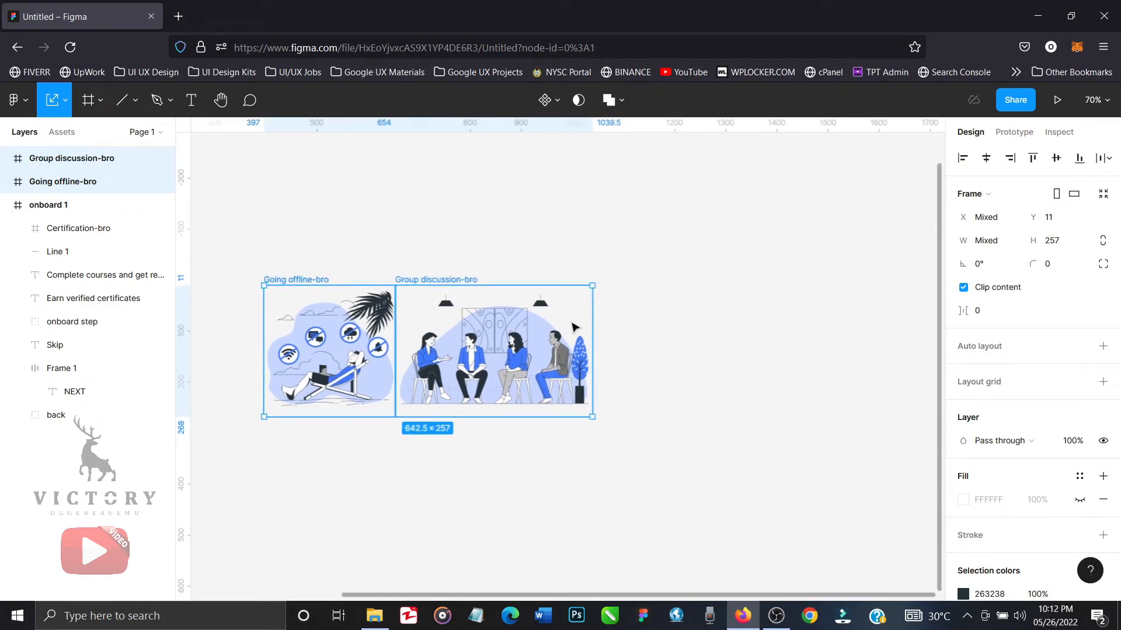
{"action": "left_click_drag", "start_coordinate": [570, 326], "coordinate": [854, 474]}
Duplicate the onboard 1 frame as a second onboarding screen beside it.
{"action": "scroll", "coordinate": [467, 364], "scroll_direction": "left", "scroll_amount": 10}
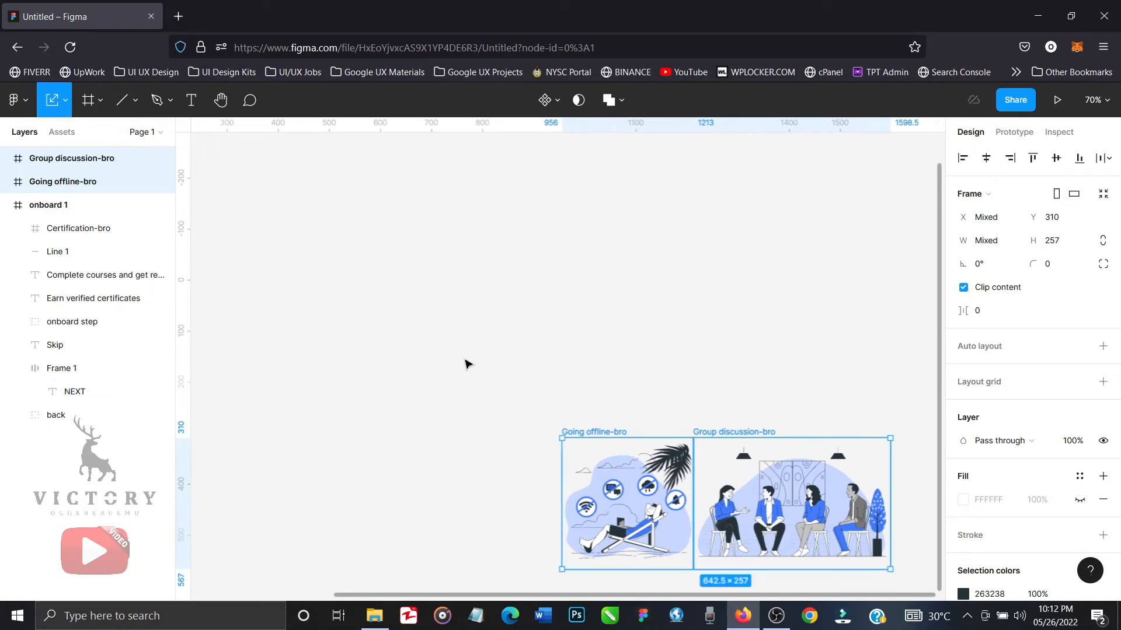
{"action": "scroll", "coordinate": [467, 364], "scroll_direction": "up", "scroll_amount": 3}
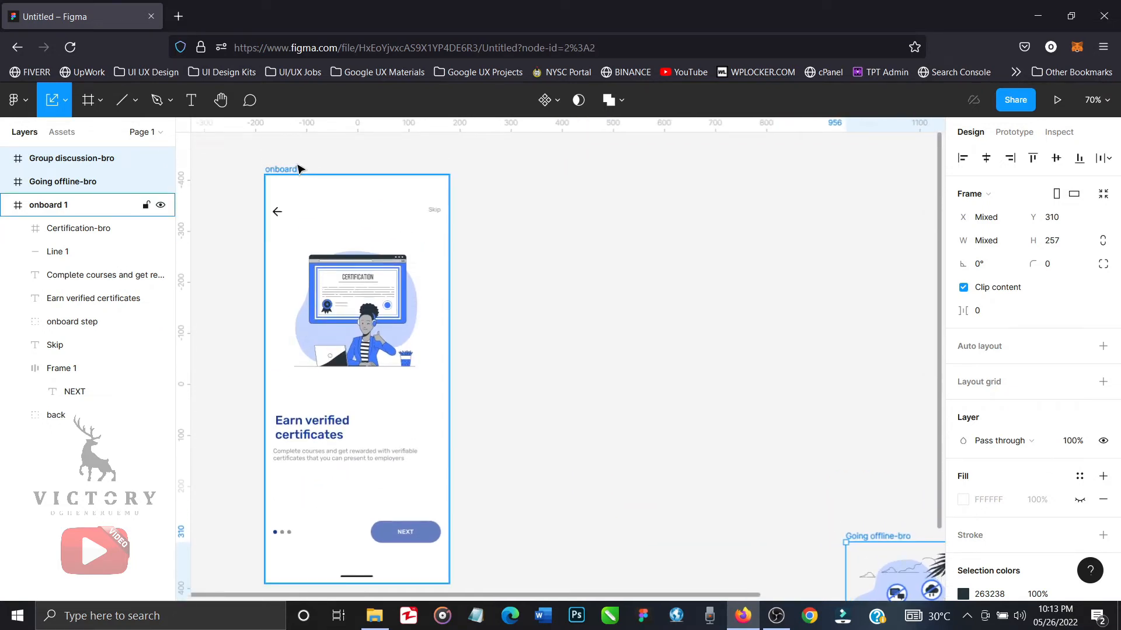
{"action": "left_click", "coordinate": [298, 168]}
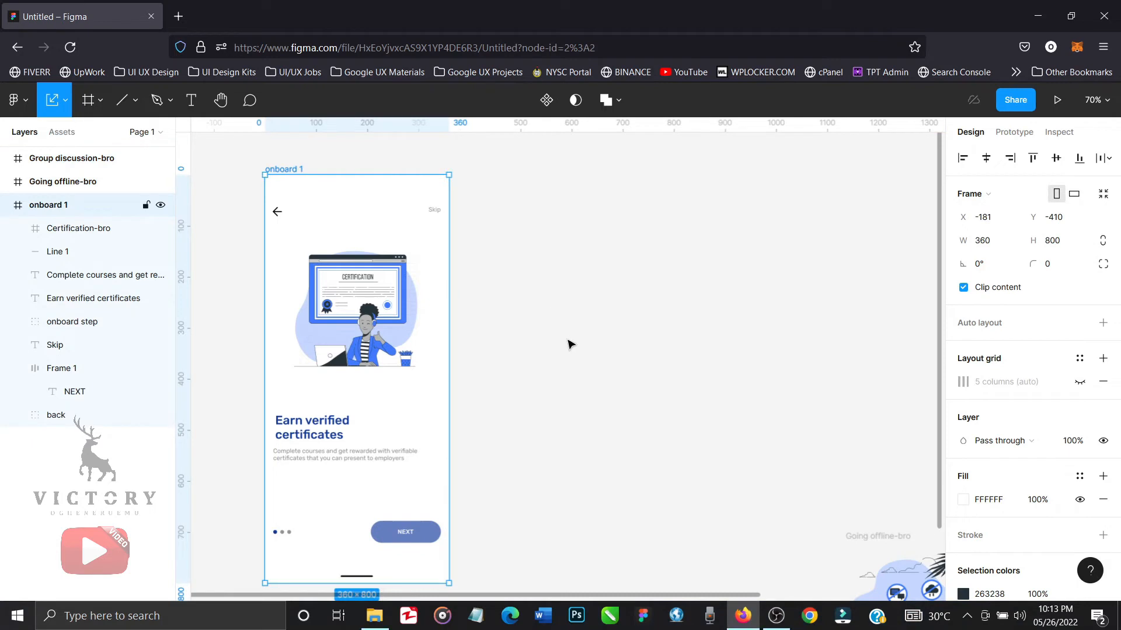
{"action": "key", "text": "ctrl+d"}
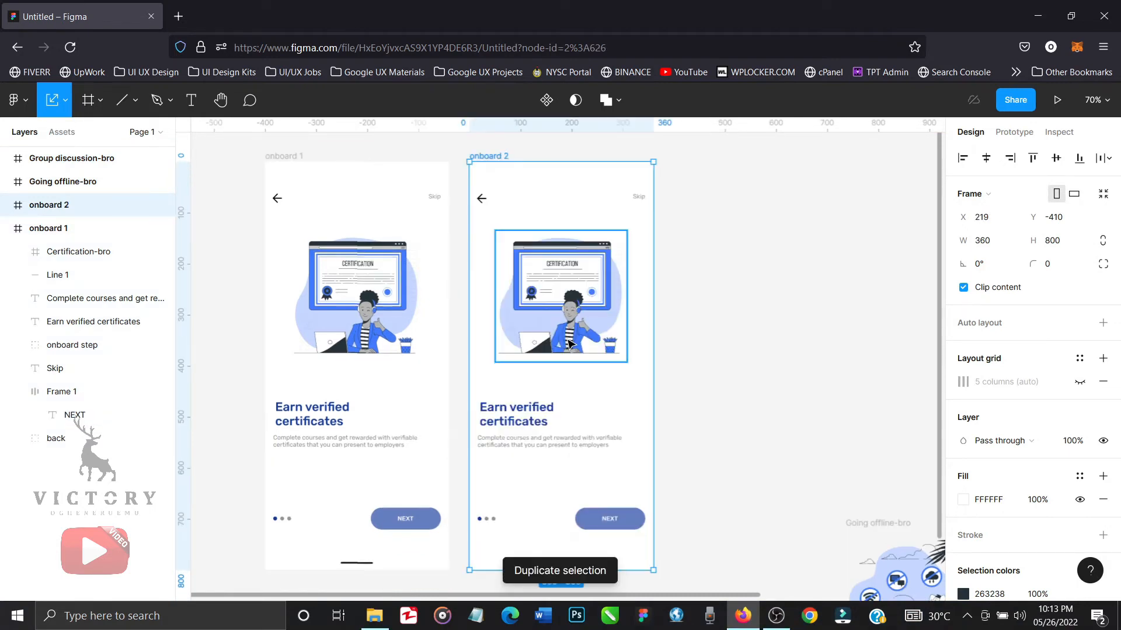
{"action": "left_click", "coordinate": [709, 330]}
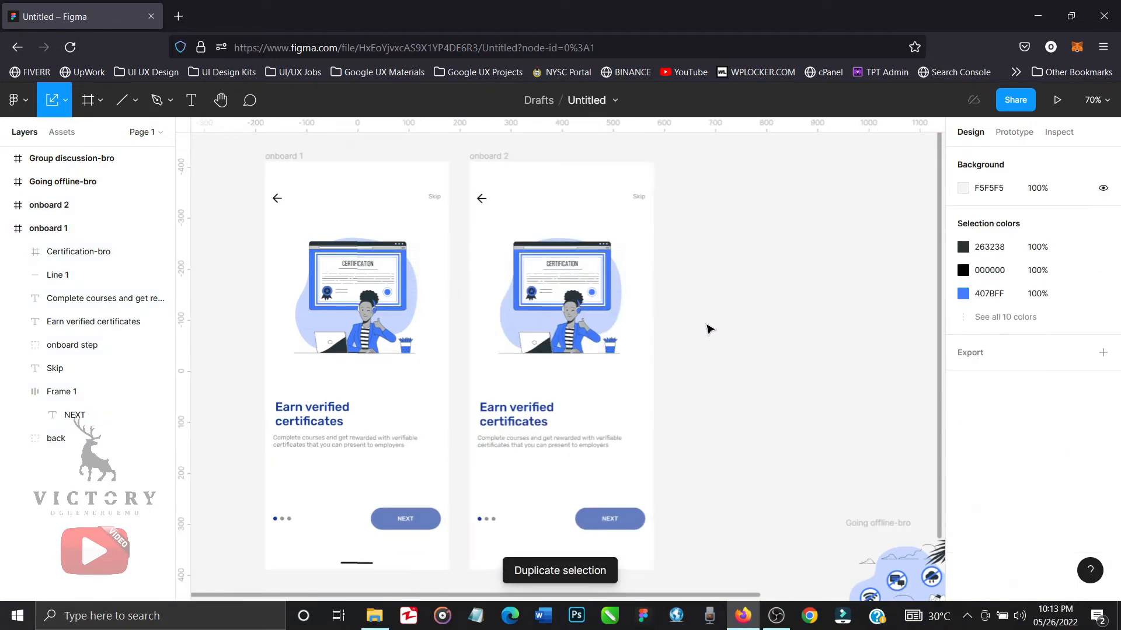
Replace the heading text in the onboard 2 frame with "Learn".
{"action": "left_click", "coordinate": [532, 405]}
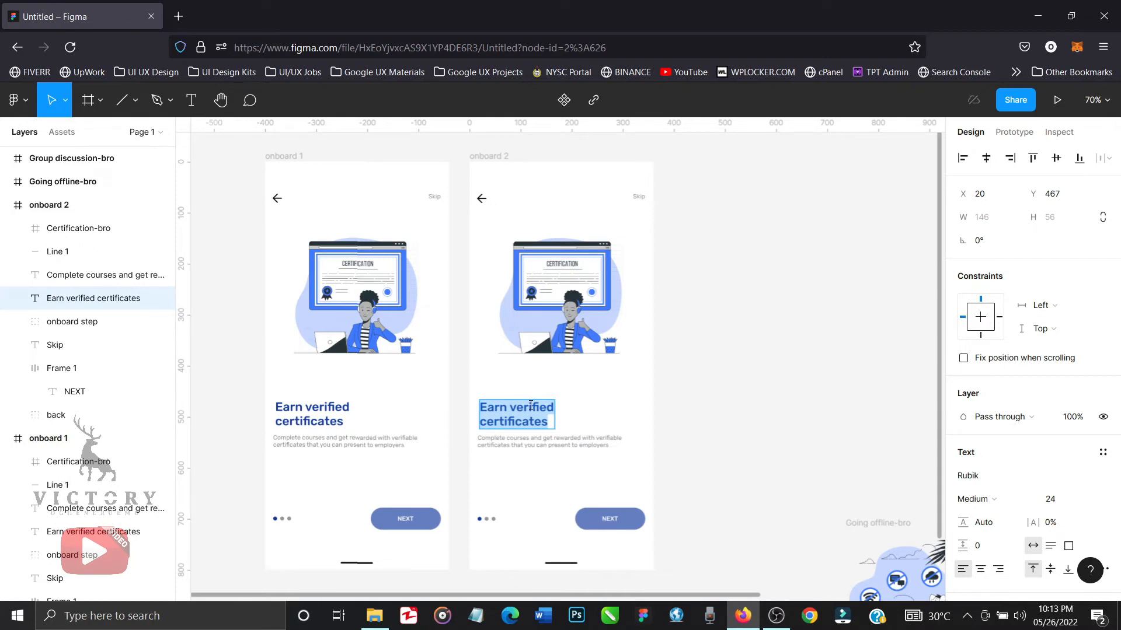
{"action": "type", "text": "Learn"}
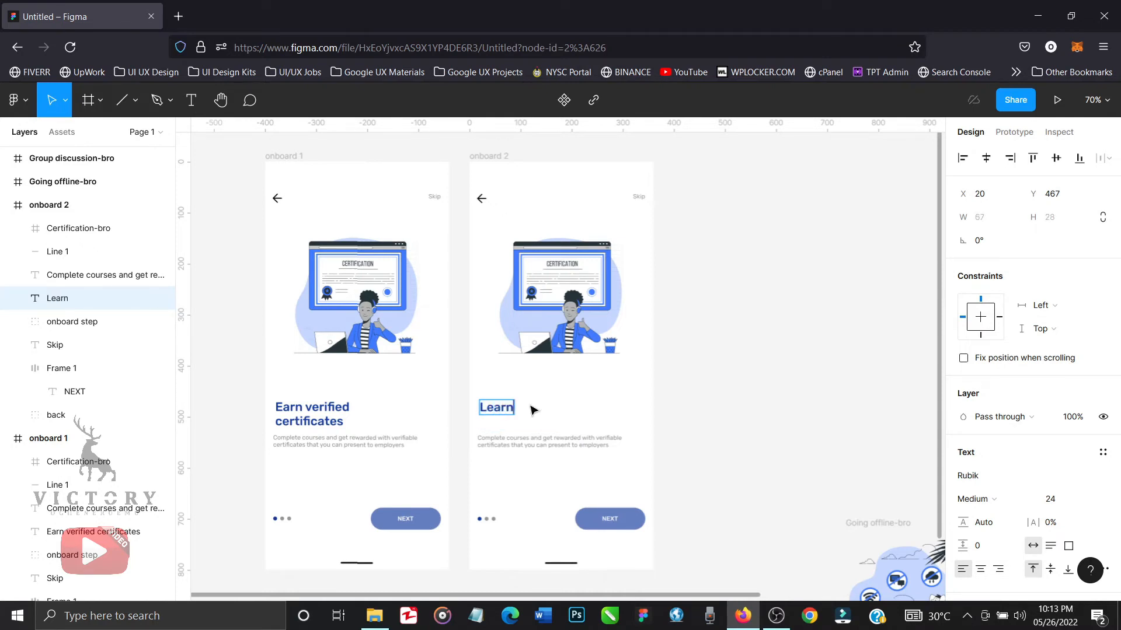
{"action": "type", "text": "ing tog"}
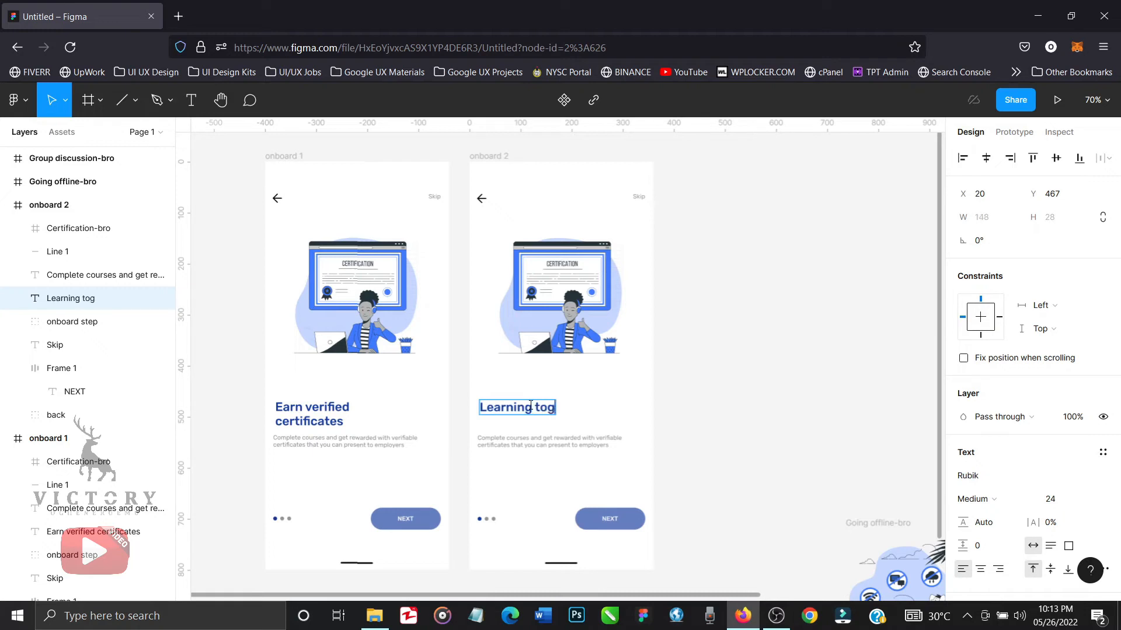
{"action": "key", "text": "BackSpace"}
{"action": "key", "text": "BackSpace"}
{"action": "key", "text": "BackSpace"}
{"action": "key", "text": "BackSpace"}
{"action": "key", "text": "BackSpace"}
{"action": "key", "text": "BackSpace"}
{"action": "key", "text": "BackSpace"}
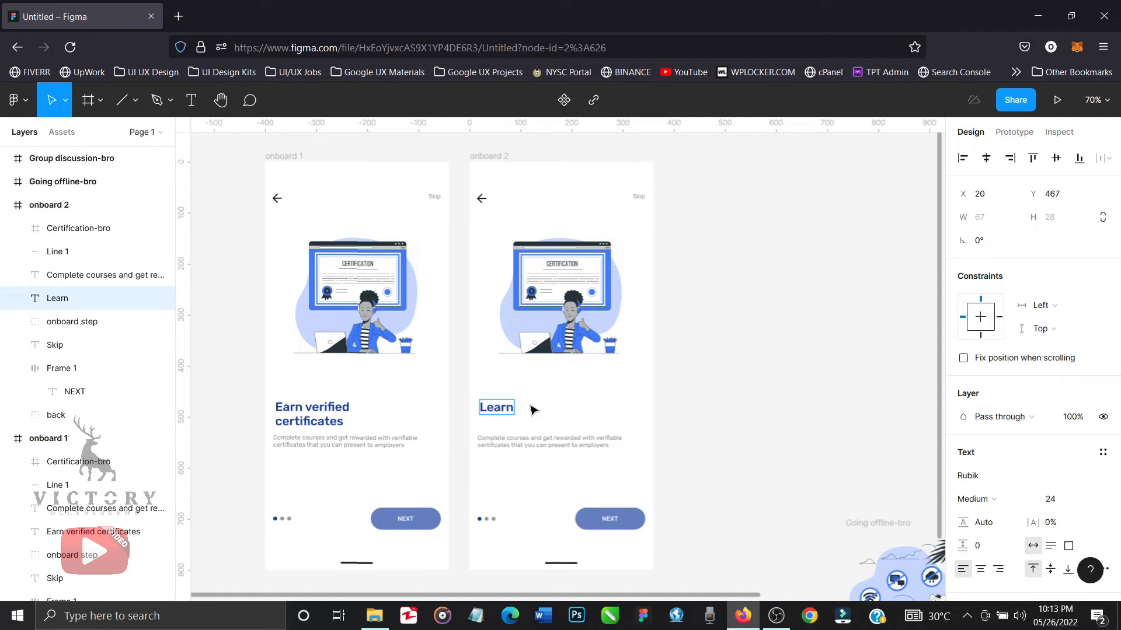
{"action": "key", "text": "BackSpace"}
{"action": "key", "text": "BackSpace"}
{"action": "key", "text": "BackSpace"}
{"action": "key", "text": "BackSpace"}
{"action": "key", "text": "BackSpace"}
{"action": "type", "text": "Get help"}
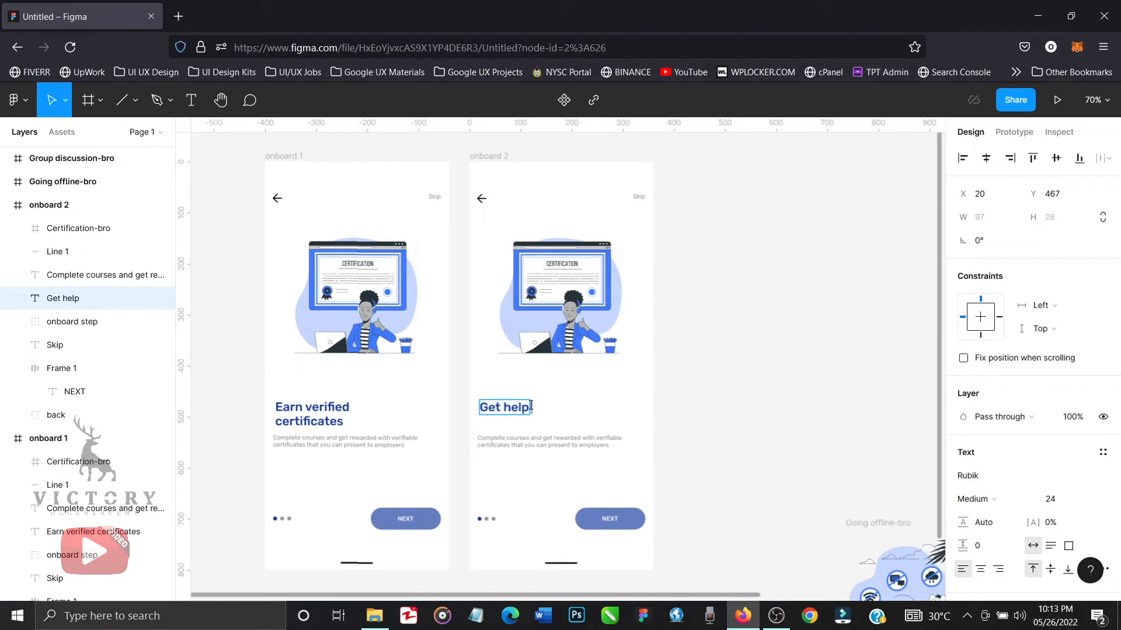
{"action": "key", "text": "ctrl+a"}
{"action": "type", "text": "L"}
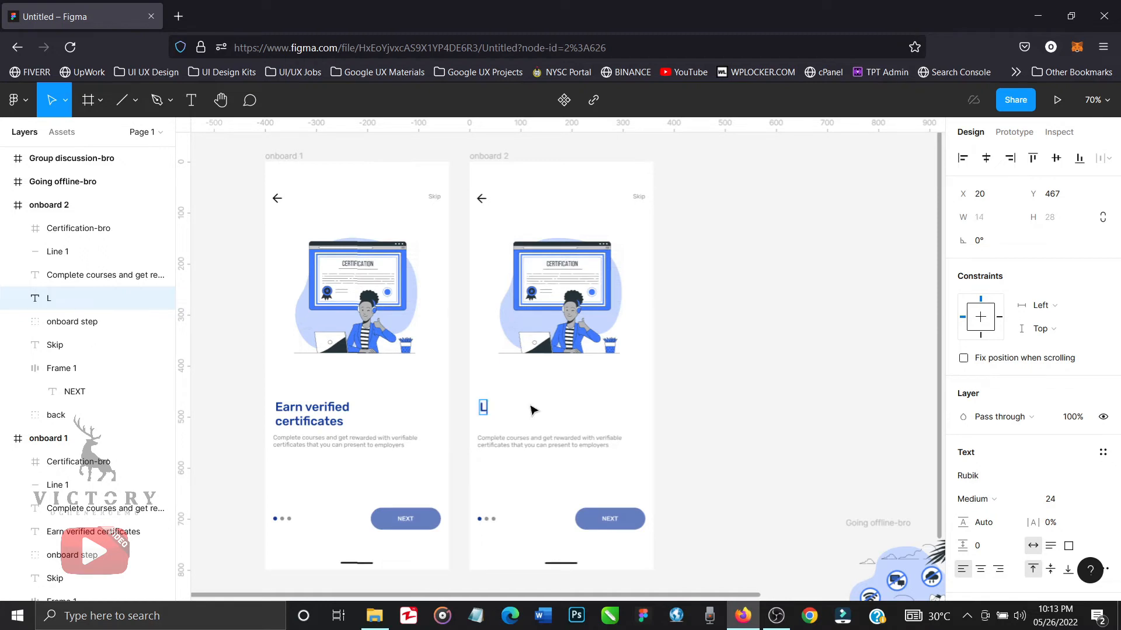
{"action": "type", "text": "earn together"}
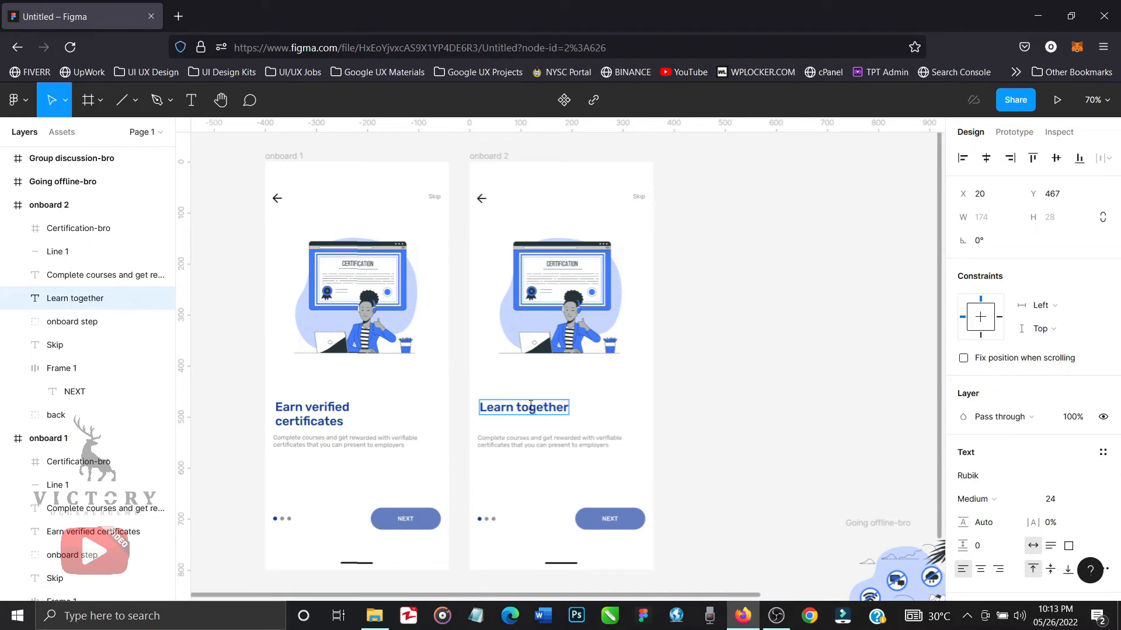
{"action": "key", "text": "BackSpace"}
{"action": "key", "text": "BackSpace"}
{"action": "key", "text": "BackSpace"}
{"action": "key", "text": "BackSpace"}
{"action": "key", "text": "BackSpace"}
{"action": "key", "text": "BackSpace"}
{"action": "key", "text": "BackSpace"}
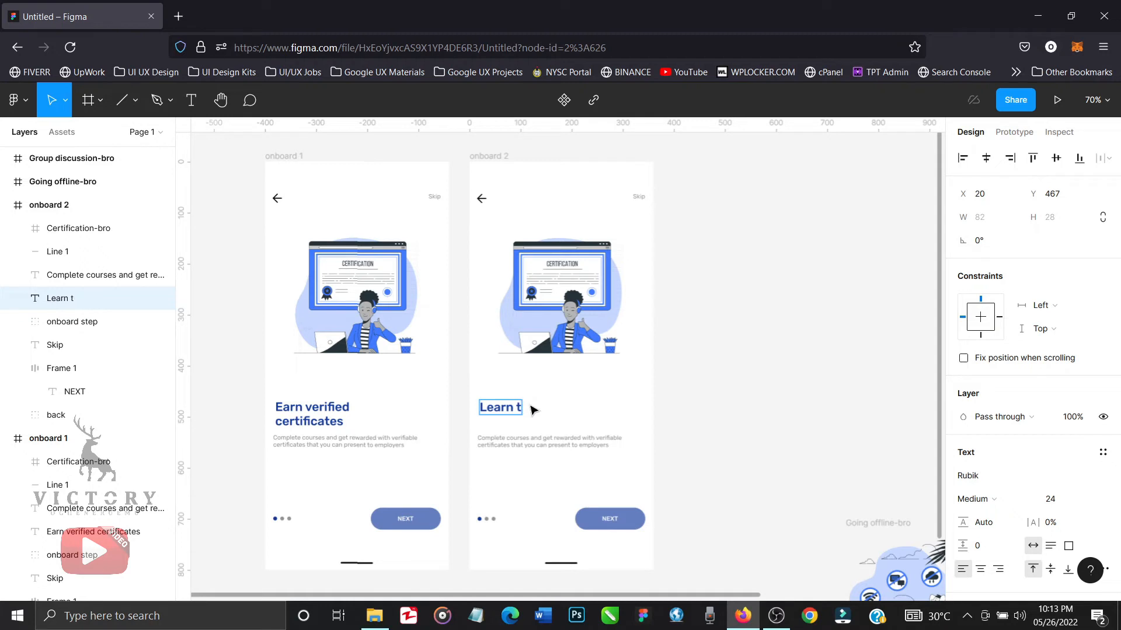
{"action": "key", "text": "BackSpace"}
{"action": "key", "text": "BackSpace"}
{"action": "type", "text": "ing to"}
{"action": "key", "text": "ctrl+a"}
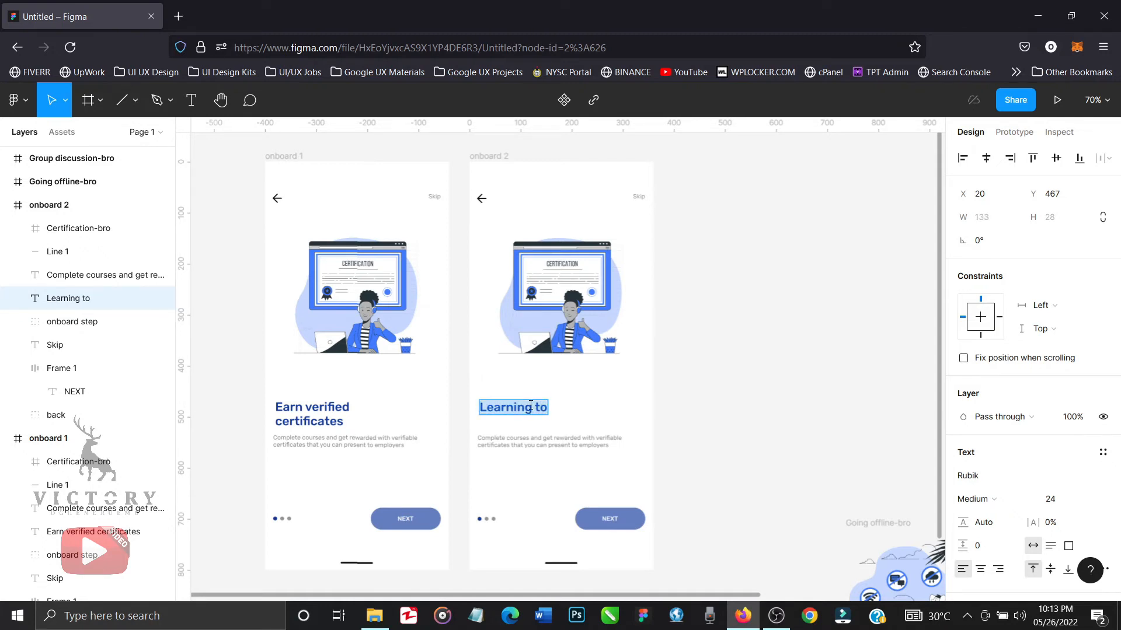
{"action": "left_click", "coordinate": [531, 405]}
{"action": "type", "text": "Grou"}
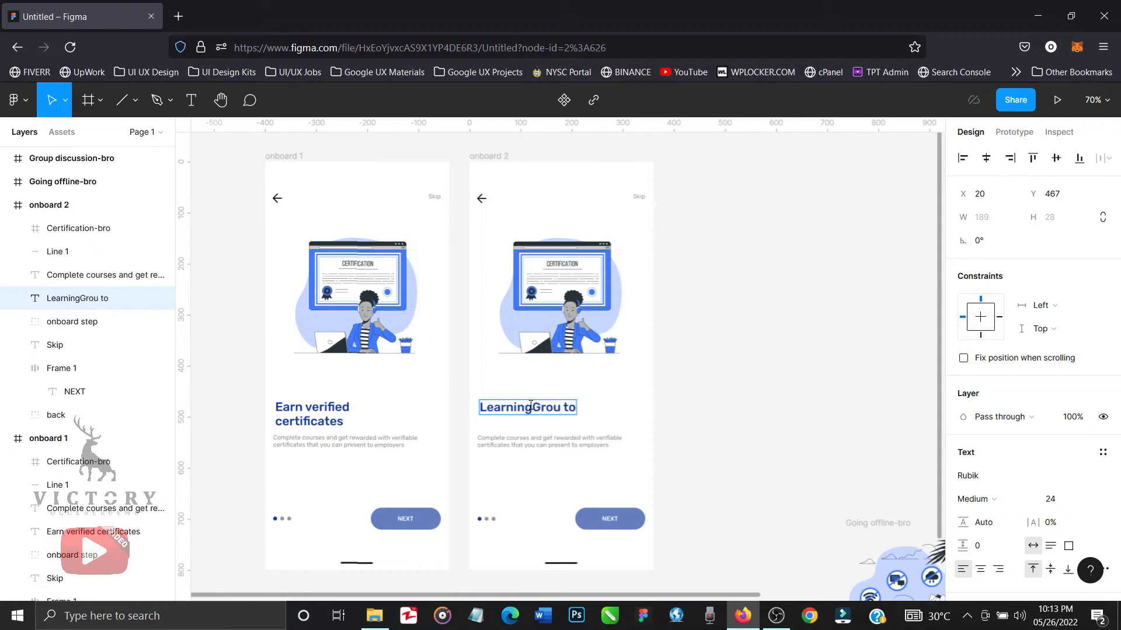
Replace the heading in the onboard 2 frame with "Group learning is Fun", with "Fun" on a second line.
{"action": "key", "text": "ctrl+a"}
{"action": "type", "text": "Grou"}
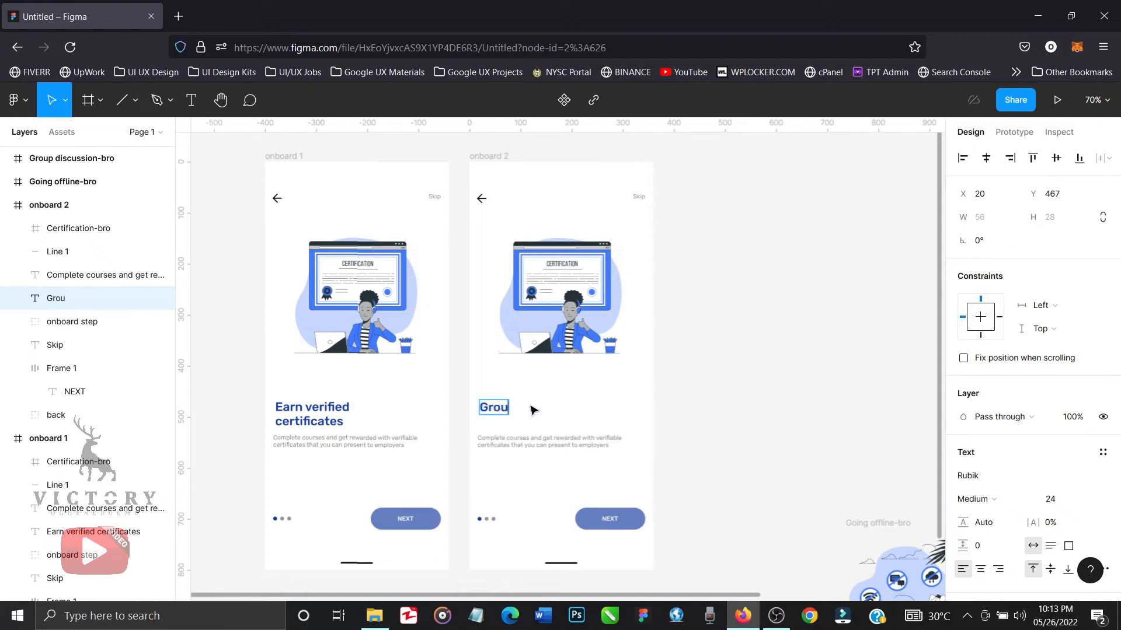
{"action": "type", "text": "p learning is"}
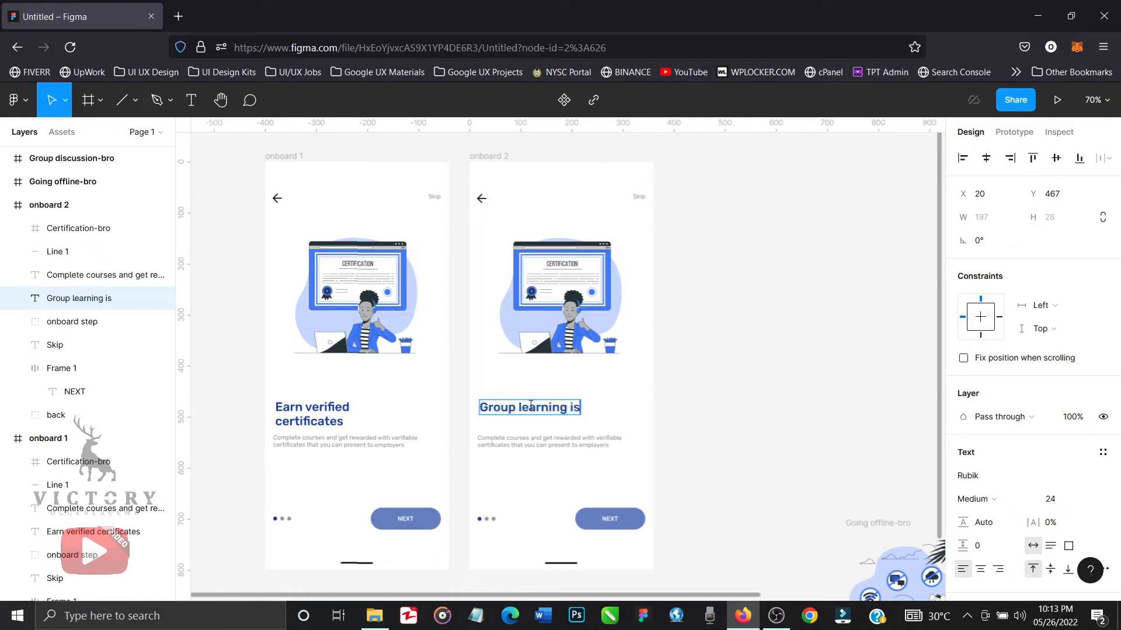
{"action": "type", "text": " Fun"}
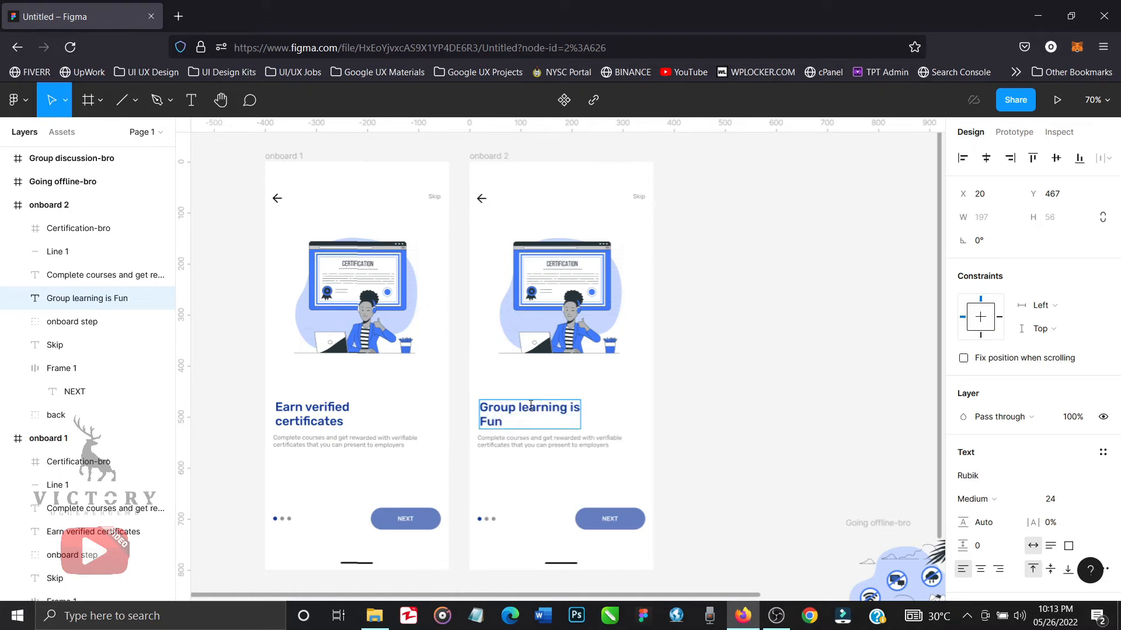
{"action": "key", "text": "Escape"}
{"action": "left_click", "coordinate": [715, 440]}
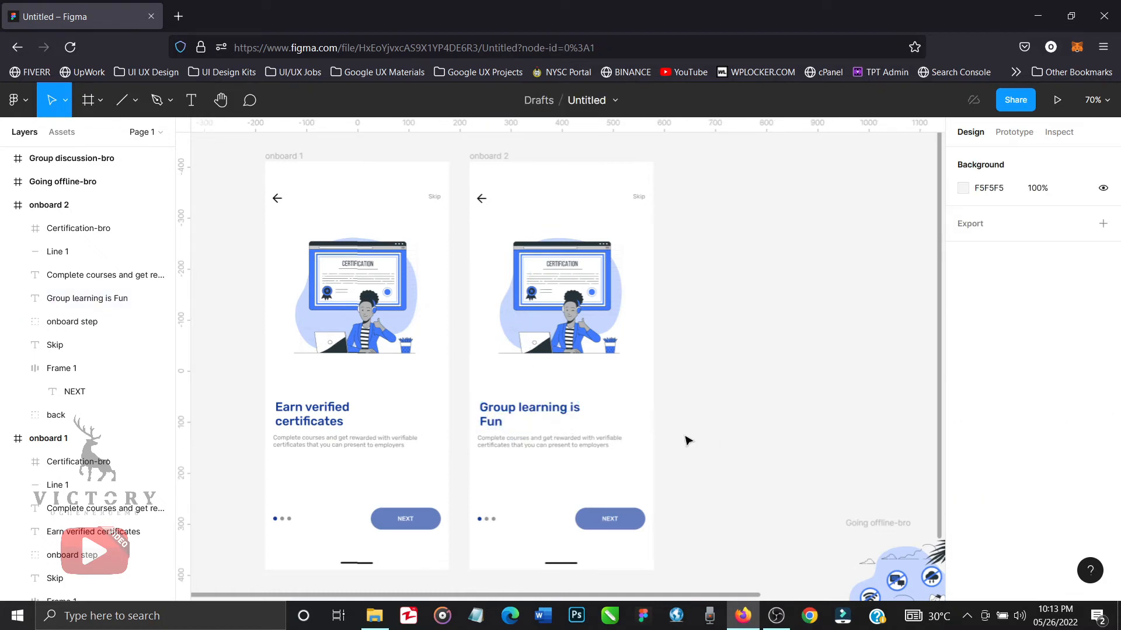
Replace the description in the onboard 2 frame with "Interact with other learners using the community section. Ask questions, get help".
{"action": "left_click", "coordinate": [603, 447]}
{"action": "double_click", "coordinate": [601, 443]}
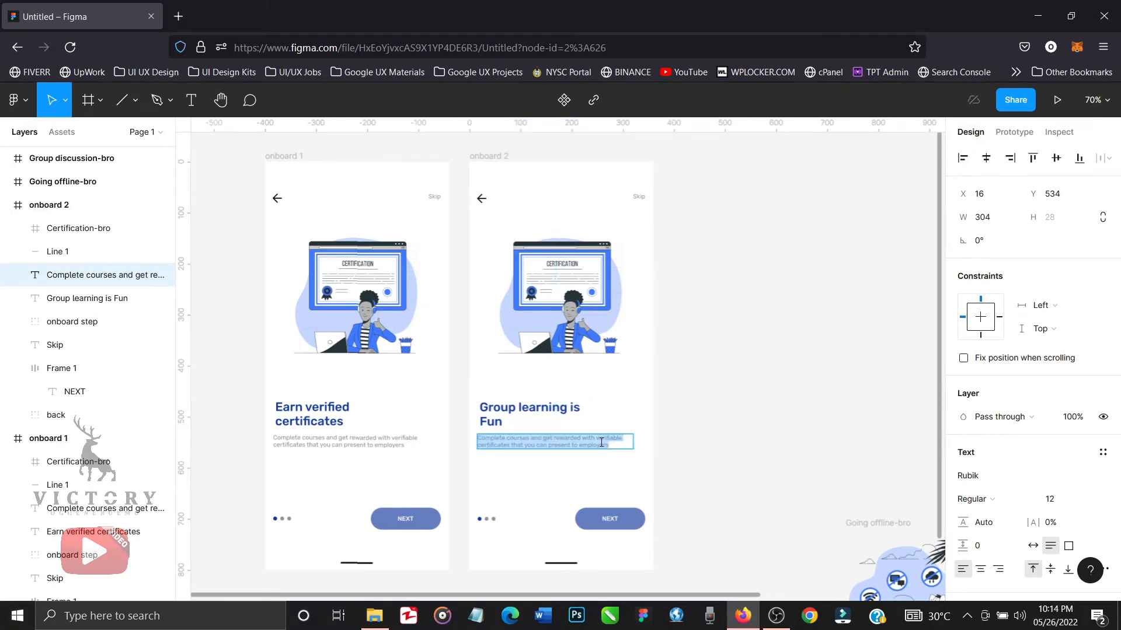
{"action": "left_click", "coordinate": [601, 443]}
{"action": "key", "text": "ctrl+a"}
{"action": "type", "text": "In"}
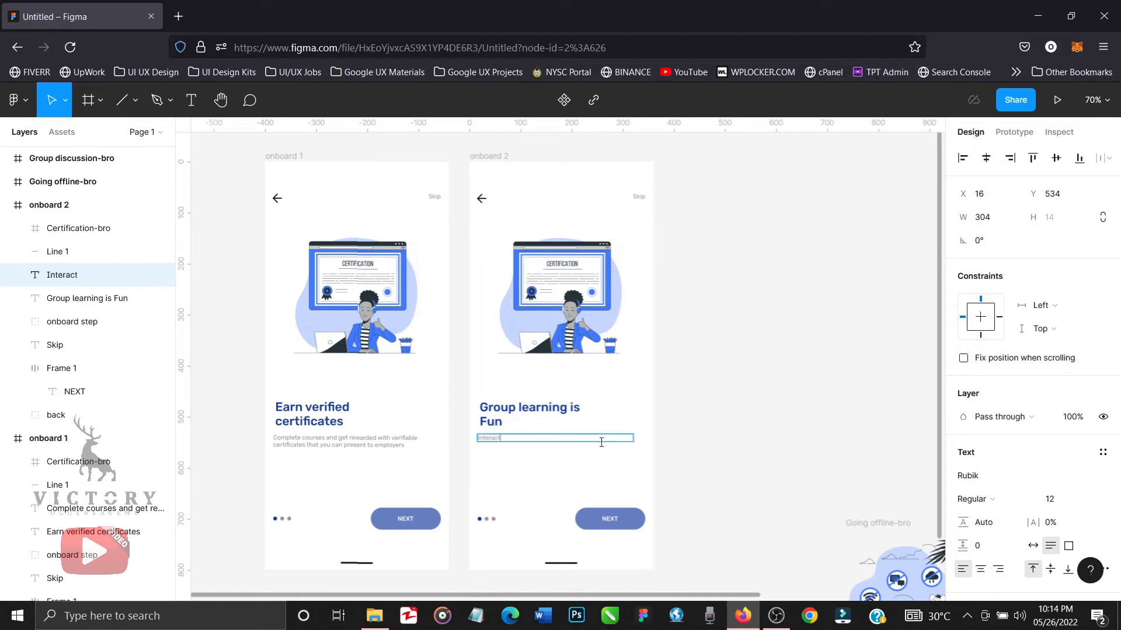
{"action": "type", "text": "teract with other learners using the c"}
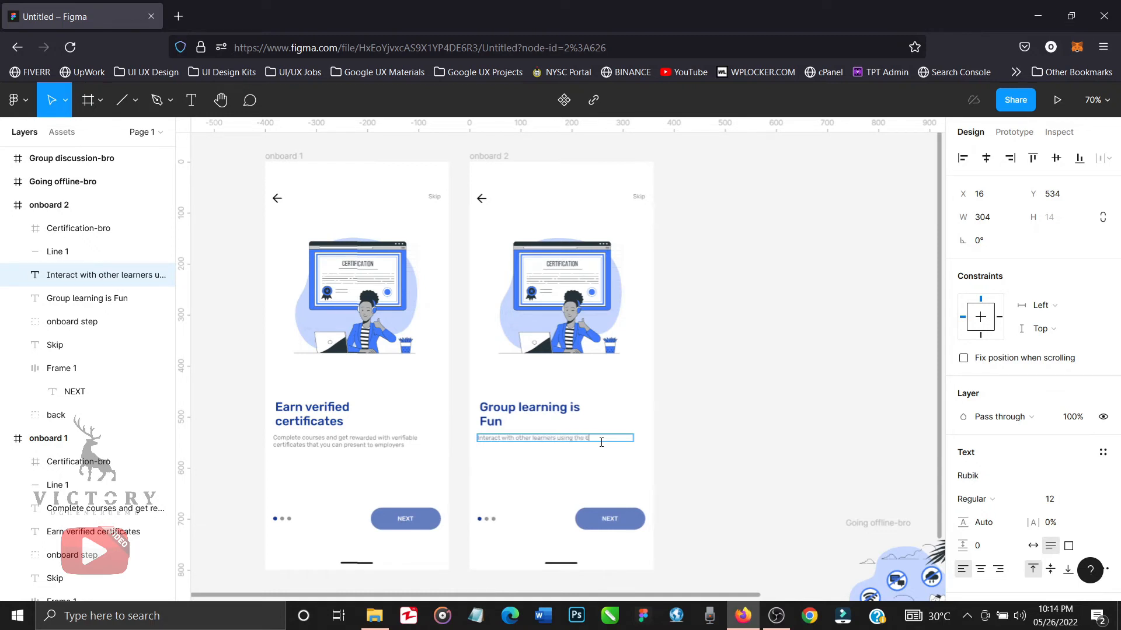
{"action": "type", "text": "ommunity section"}
{"action": "type", "text": ". Ask questions, get help"}
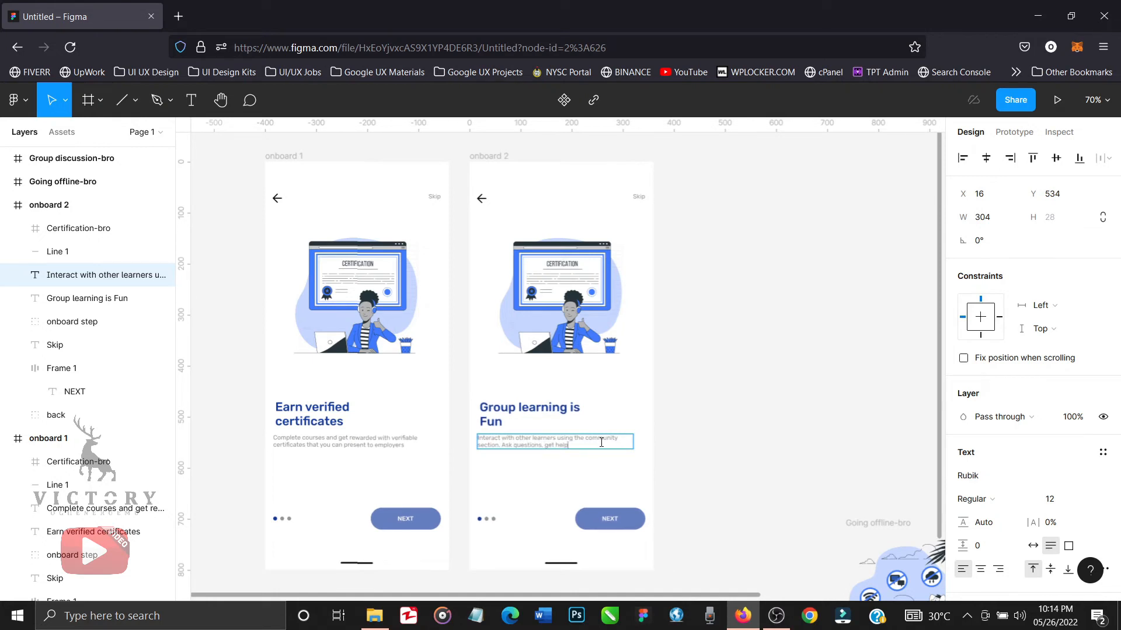
{"action": "key", "text": "Escape"}
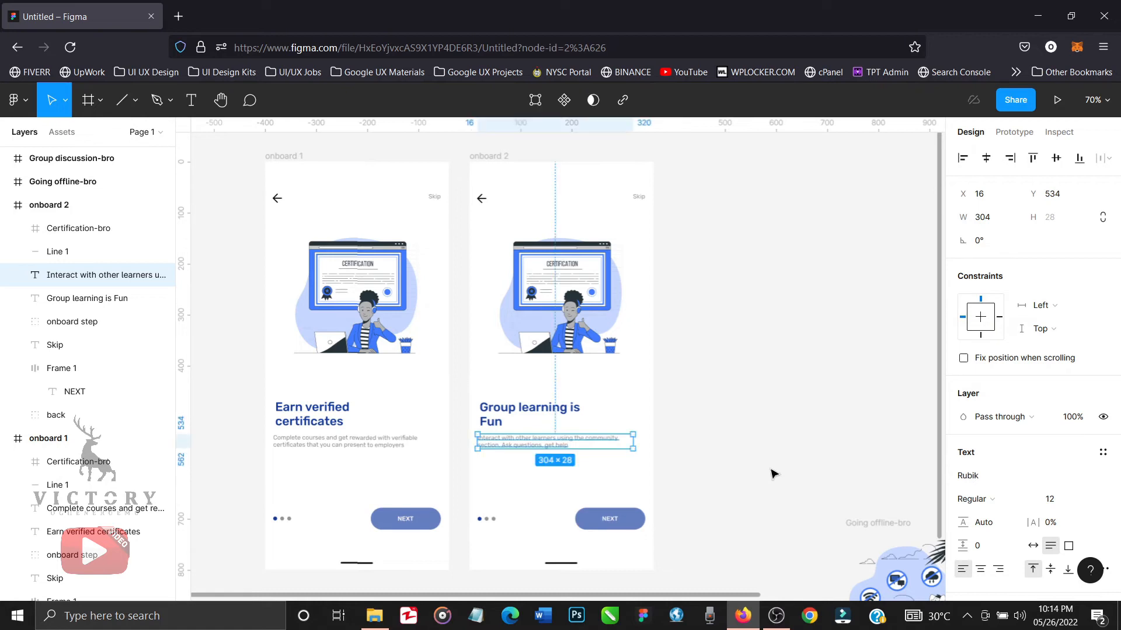
{"action": "left_click", "coordinate": [773, 474]}
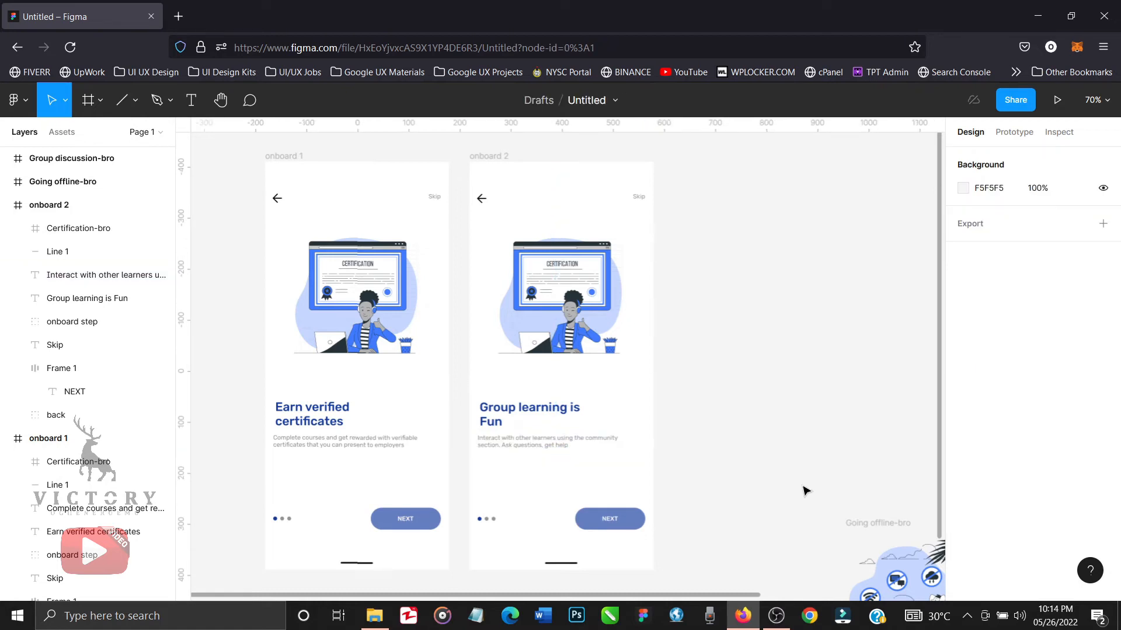
Delete the Certification-bro illustration from the onboard 2 frame.
{"action": "scroll", "coordinate": [816, 493], "scroll_direction": "down", "scroll_amount": 3}
{"action": "scroll", "coordinate": [816, 493], "scroll_direction": "right", "scroll_amount": 3}
{"action": "scroll", "coordinate": [816, 493], "scroll_direction": "right", "scroll_amount": 3}
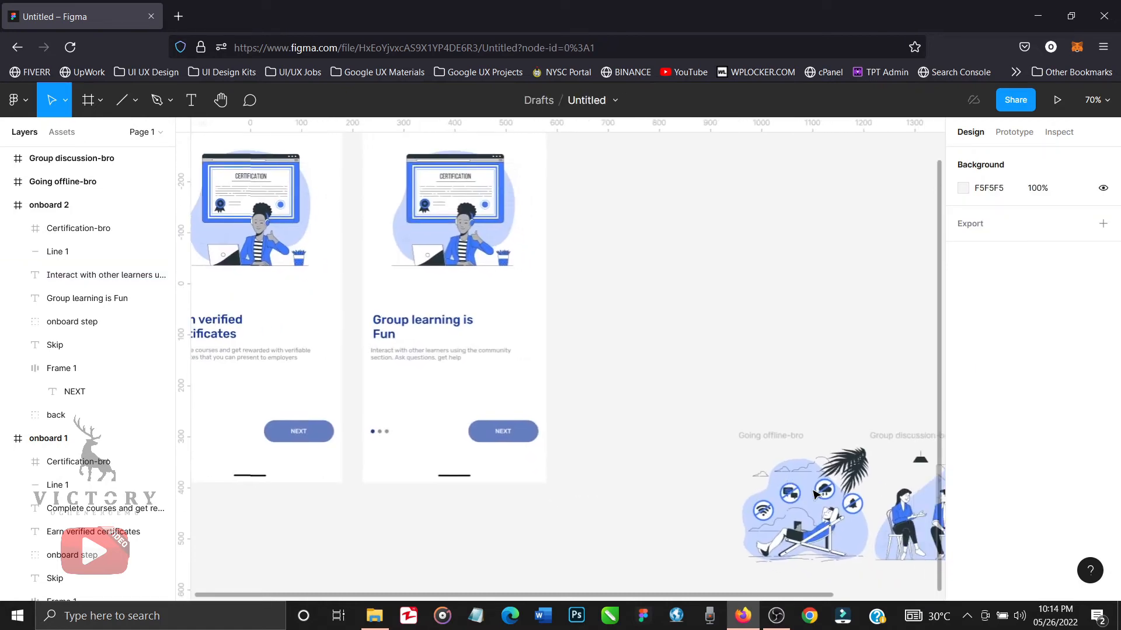
{"action": "scroll", "coordinate": [577, 302], "scroll_direction": "right", "scroll_amount": 3}
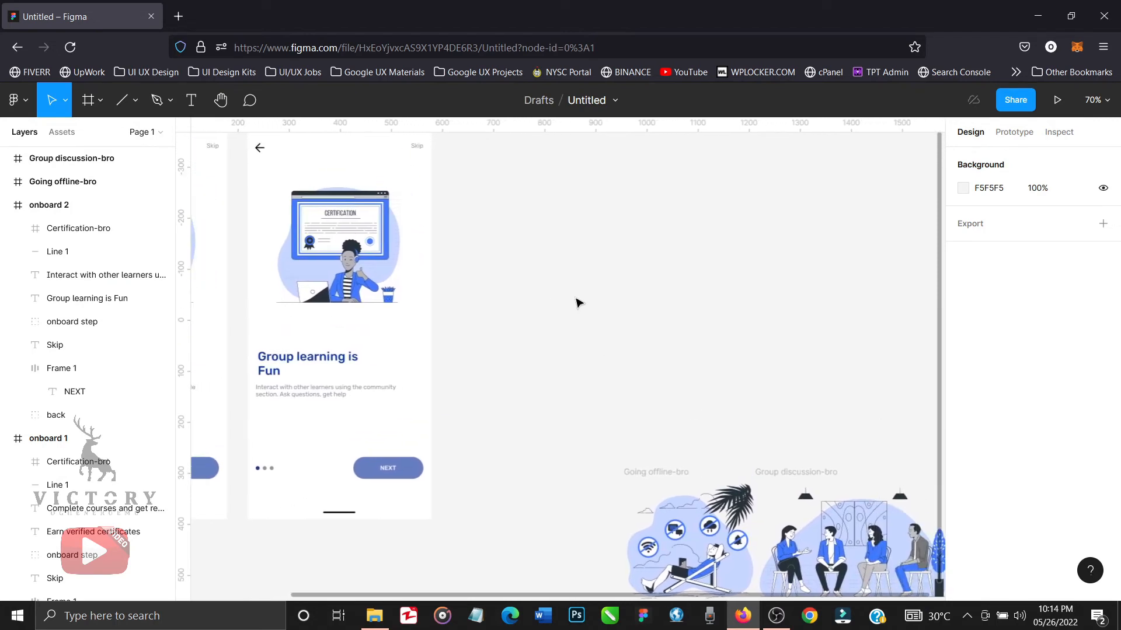
{"action": "left_click", "coordinate": [368, 202]}
{"action": "left_click", "coordinate": [368, 203]}
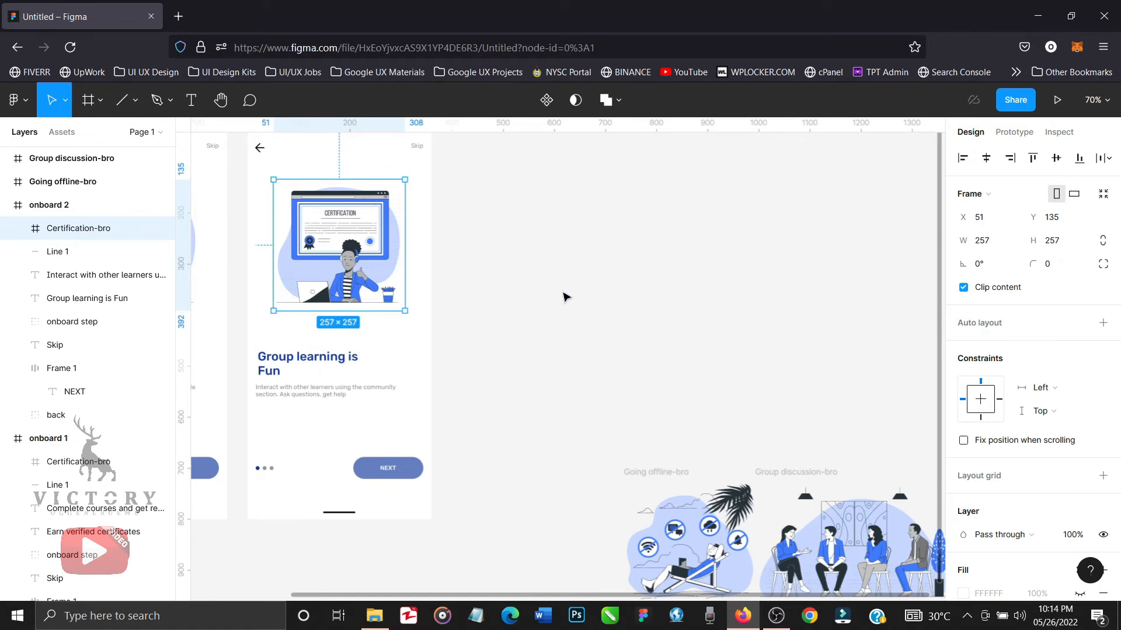
{"action": "key", "text": "Delete"}
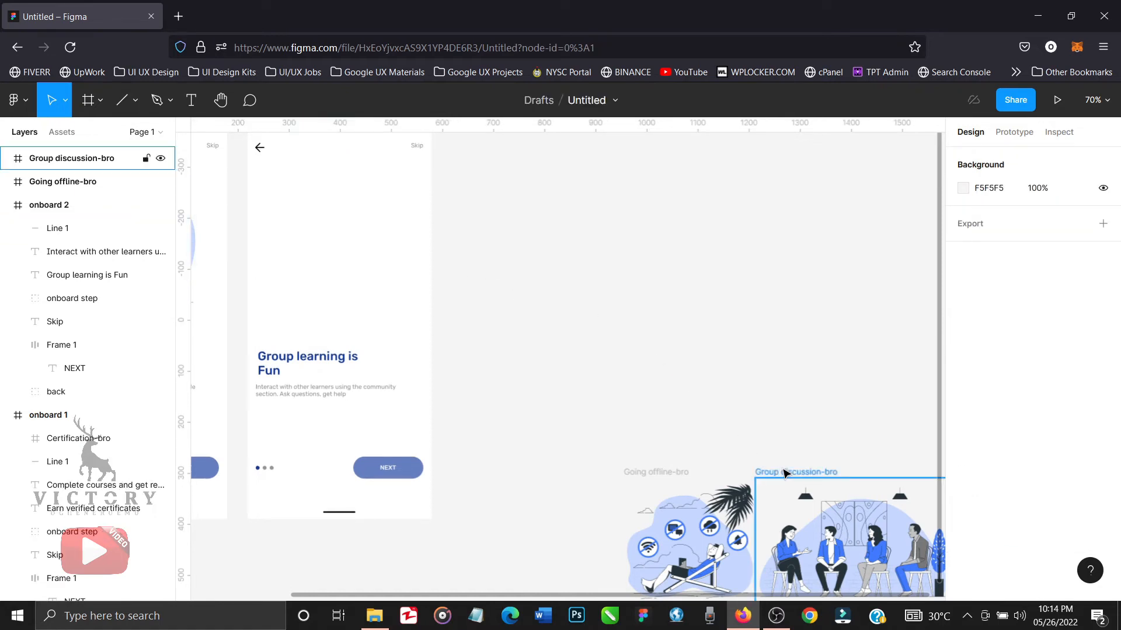
Move the Group discussion-bro illustration into the onboard 2 frame, to about X 128 and Y 214.
{"action": "left_click_drag", "start_coordinate": [785, 473], "coordinate": [339, 213]}
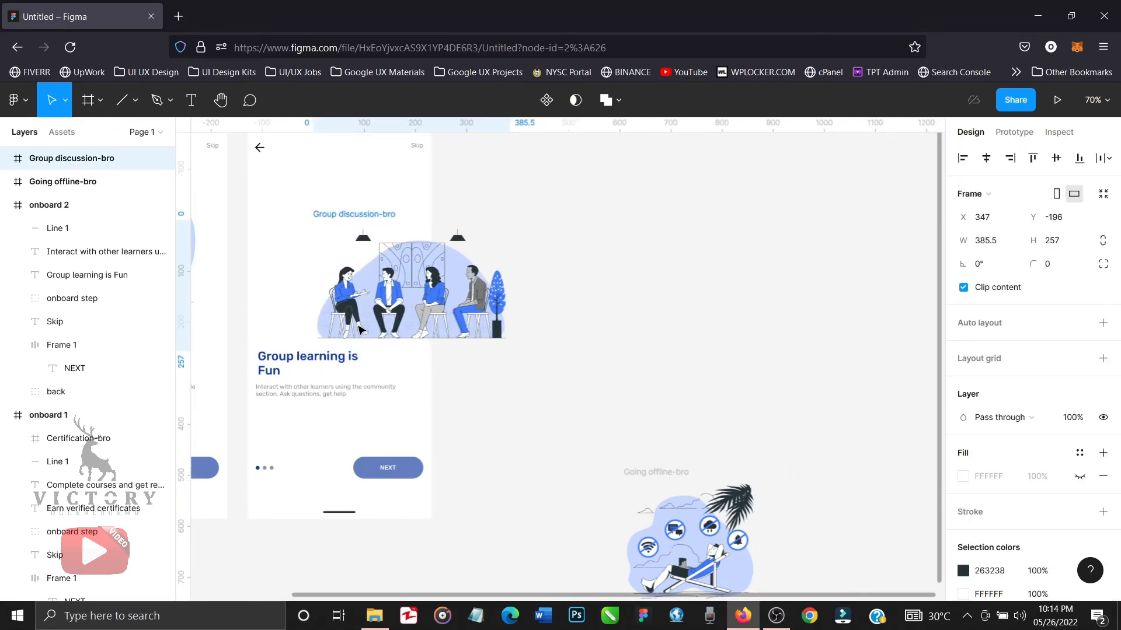
{"action": "scroll", "coordinate": [359, 331], "scroll_direction": "left", "scroll_amount": 5}
{"action": "scroll", "coordinate": [359, 330], "scroll_direction": "left", "scroll_amount": 1}
{"action": "scroll", "coordinate": [362, 327], "scroll_direction": "up", "scroll_amount": 3}
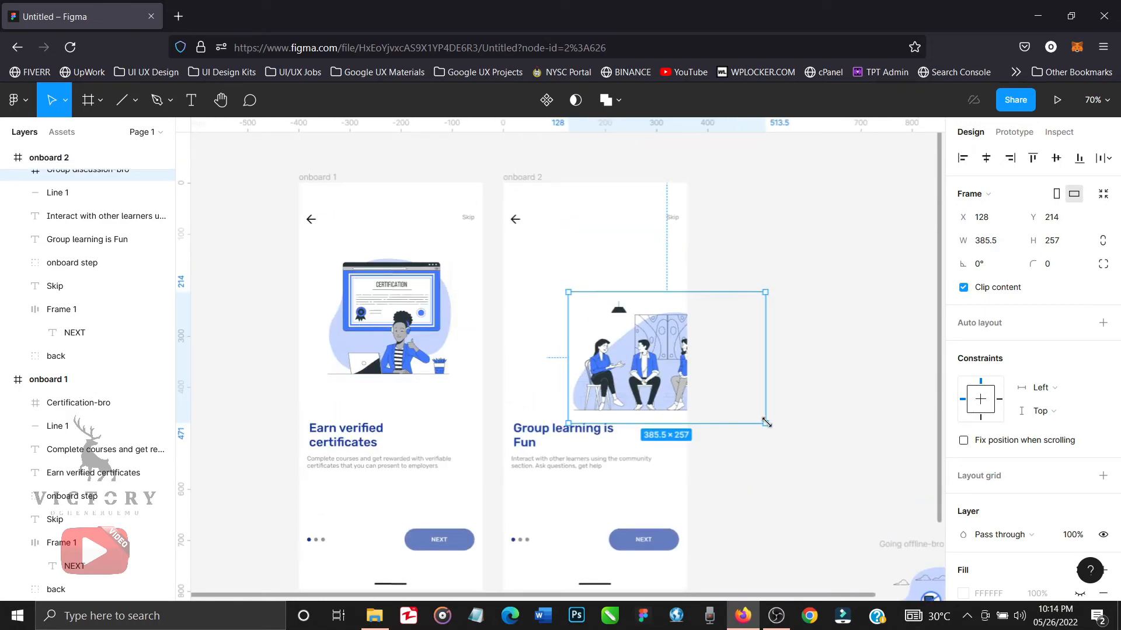
Scale the Group discussion-bro illustration to about 279 × 186 and centre it horizontally in the onboard 2 frame at about Y 178.
{"action": "key", "text": "k"}
{"action": "left_click_drag", "start_coordinate": [765, 421], "coordinate": [683, 381]}
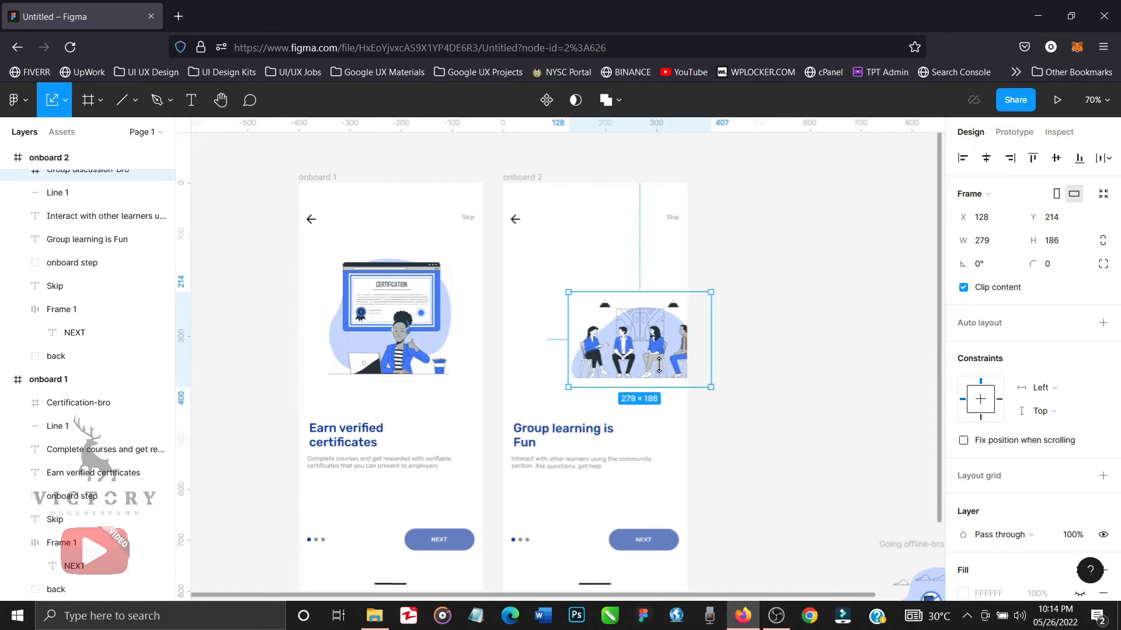
{"action": "left_click_drag", "start_coordinate": [635, 337], "coordinate": [573, 309]}
{"action": "left_click", "coordinate": [986, 157]}
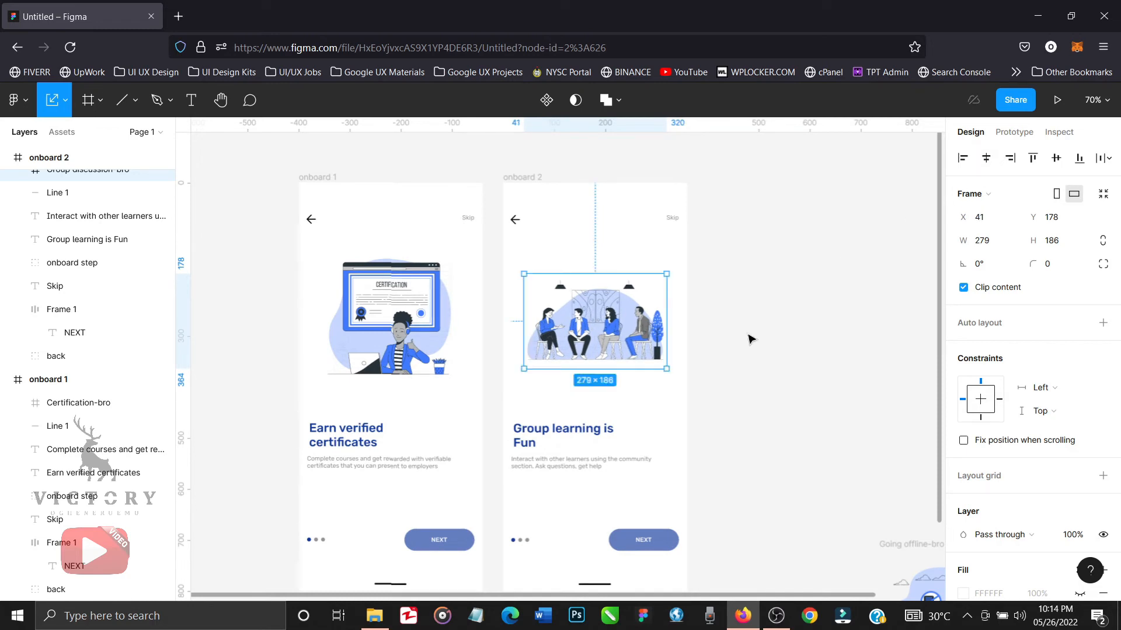
{"action": "left_click", "coordinate": [798, 395]}
Move the Going offline-bro illustration down and out of the way, to about X 812 and Y 497.
{"action": "scroll", "coordinate": [770, 463], "scroll_direction": "down", "scroll_amount": 1}
{"action": "scroll", "coordinate": [769, 463], "scroll_direction": "right", "scroll_amount": 1}
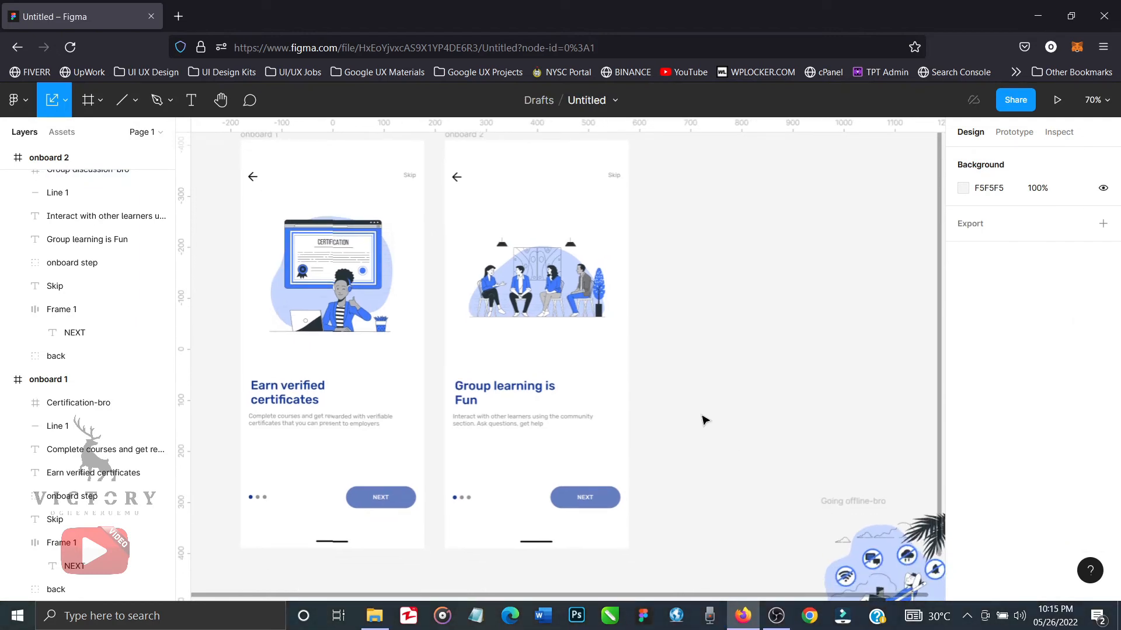
{"action": "scroll", "coordinate": [695, 405], "scroll_direction": "right", "scroll_amount": 2}
{"action": "scroll", "coordinate": [695, 405], "scroll_direction": "up", "scroll_amount": 1}
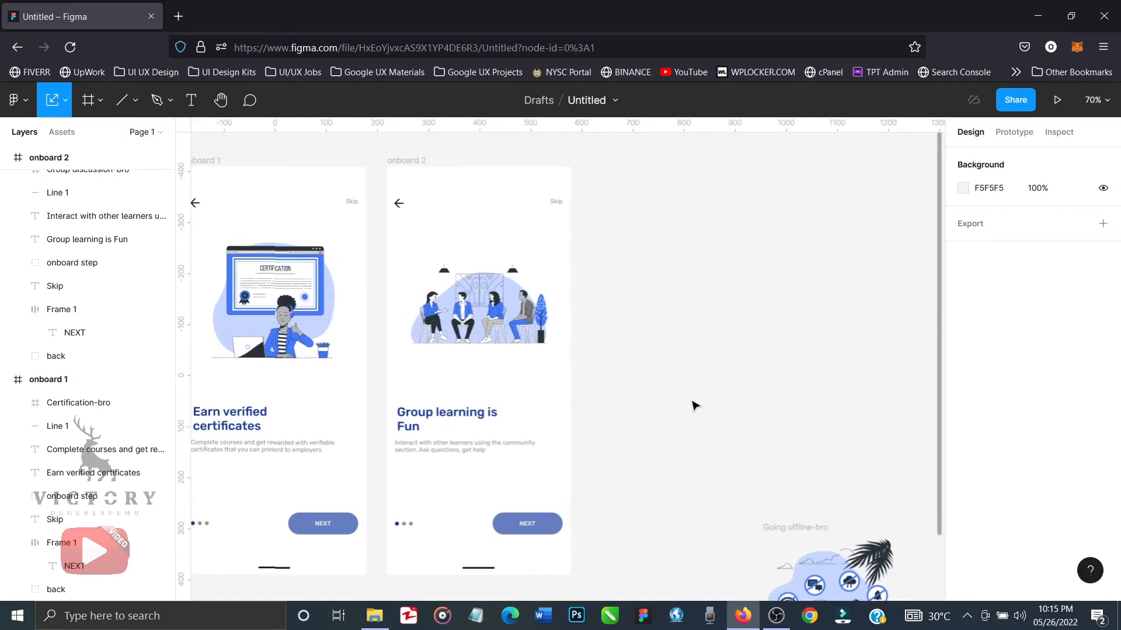
{"action": "scroll", "coordinate": [694, 405], "scroll_direction": "right", "scroll_amount": 2}
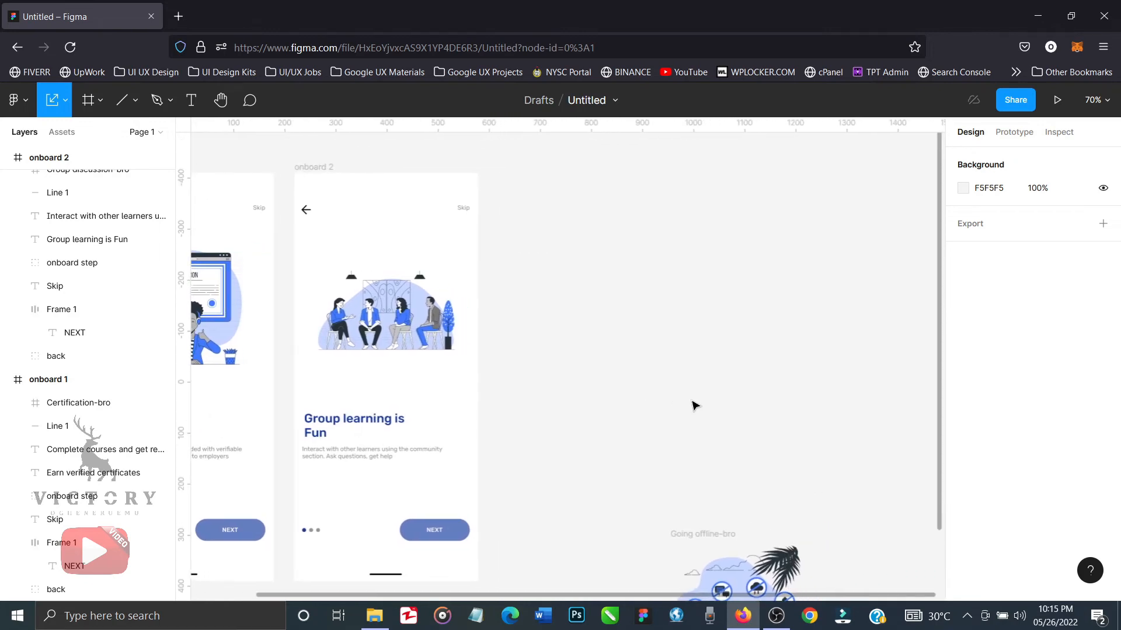
{"action": "scroll", "coordinate": [693, 461], "scroll_direction": "down", "scroll_amount": 1}
{"action": "scroll", "coordinate": [694, 461], "scroll_direction": "down", "scroll_amount": 3}
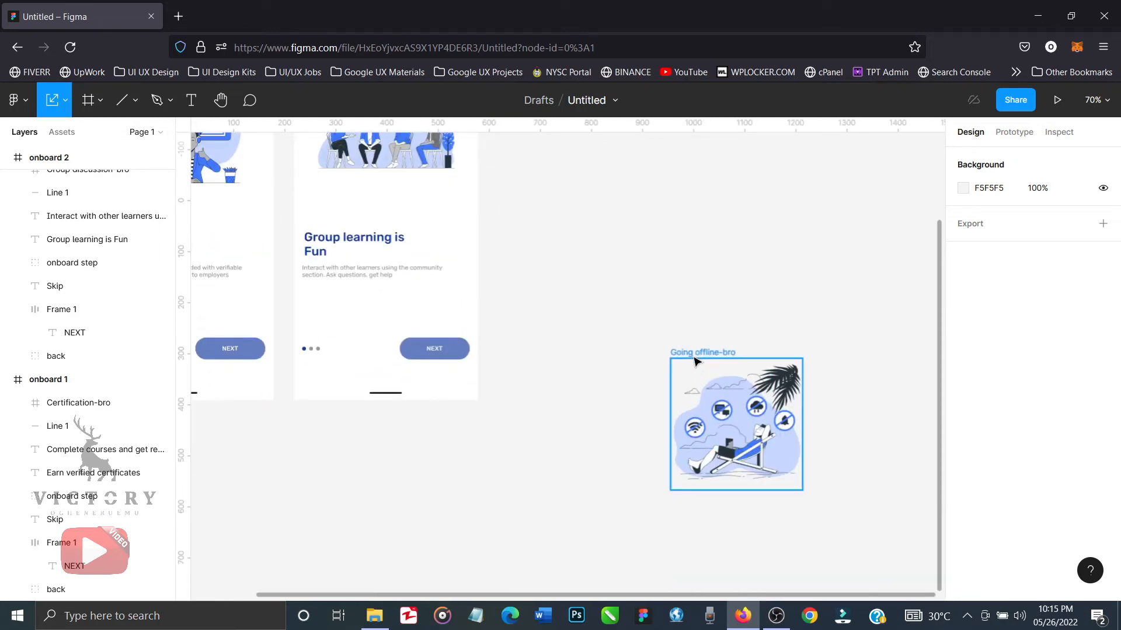
{"action": "left_click_drag", "start_coordinate": [695, 361], "coordinate": [621, 457]}
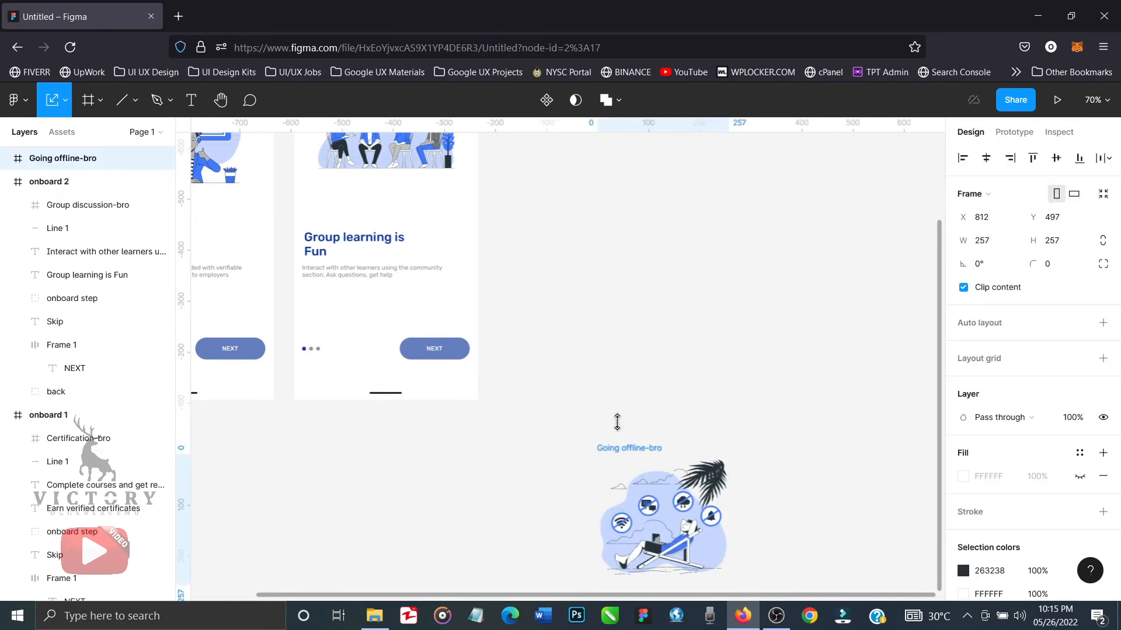
Duplicate the onboard 2 frame as a third onboarding screen beside it.
{"action": "scroll", "coordinate": [618, 278], "scroll_direction": "up", "scroll_amount": 5}
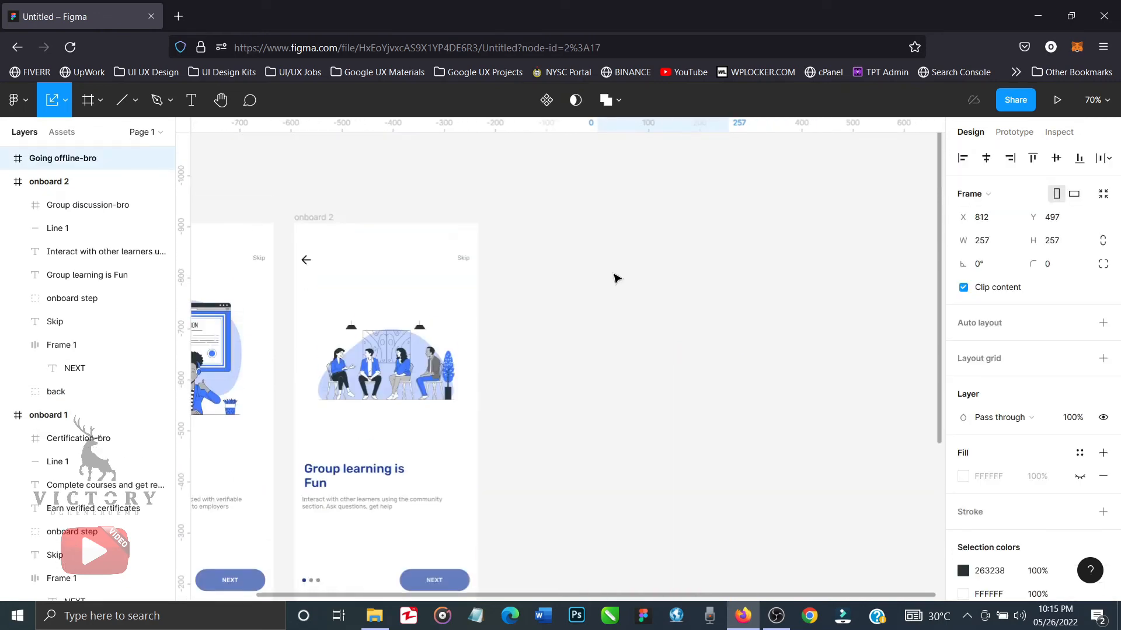
{"action": "left_click", "coordinate": [320, 223]}
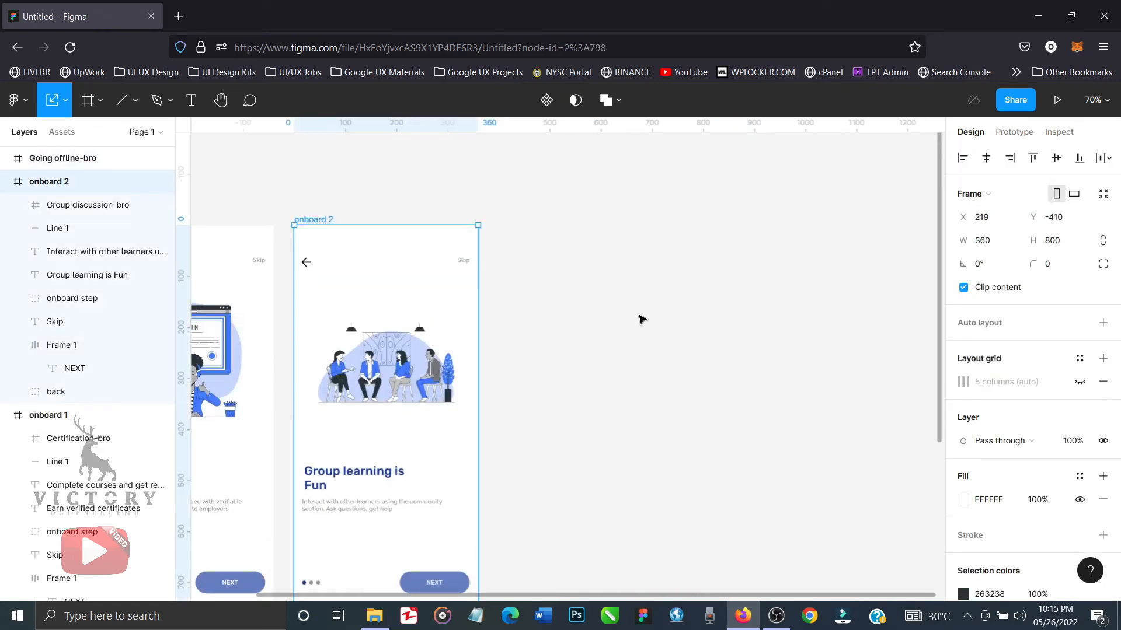
{"action": "key", "text": "ctrl+d"}
{"action": "scroll", "coordinate": [642, 319], "scroll_direction": "down", "scroll_amount": 1}
{"action": "scroll", "coordinate": [759, 396], "scroll_direction": "right", "scroll_amount": 3}
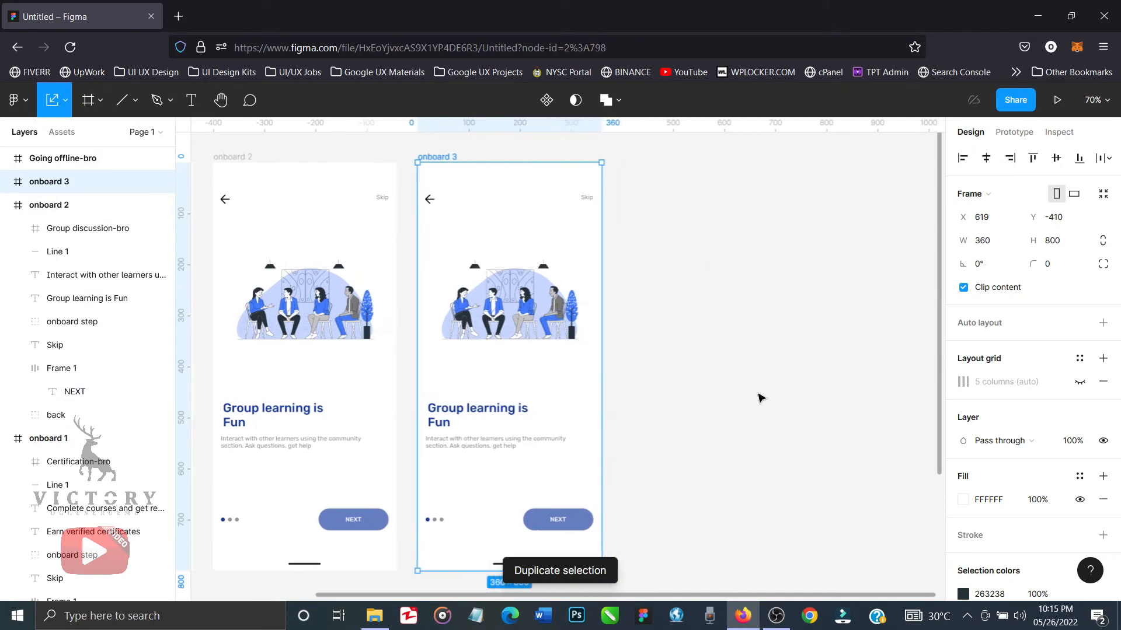
Change the heading in the onboard 3 frame to "Offline Learning".
{"action": "left_click", "coordinate": [517, 412]}
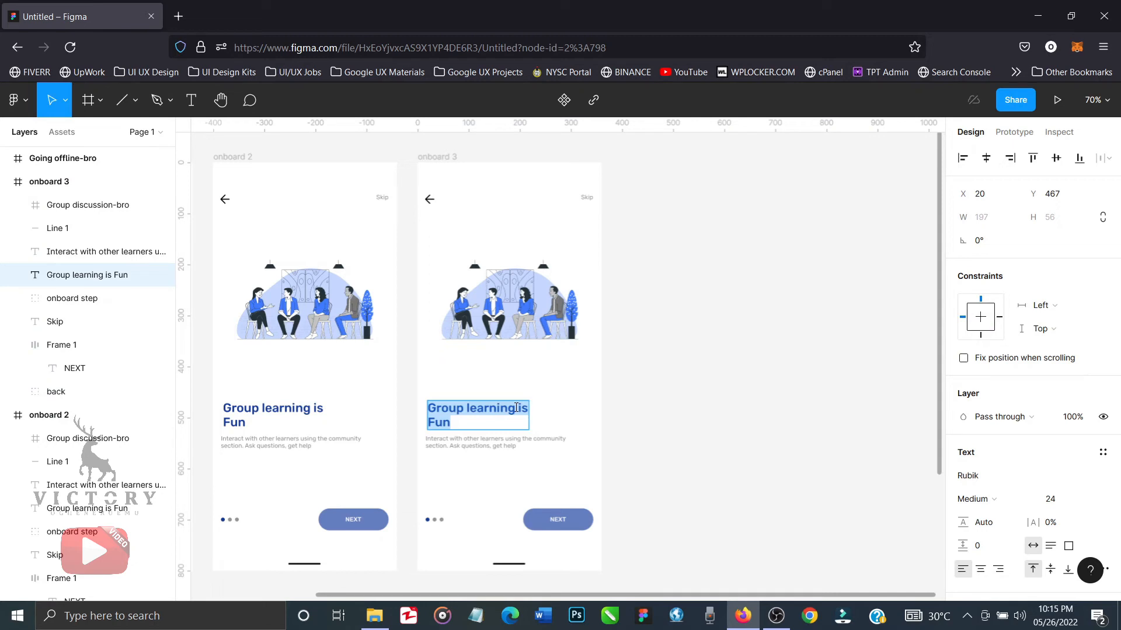
{"action": "type", "text": "Offli"}
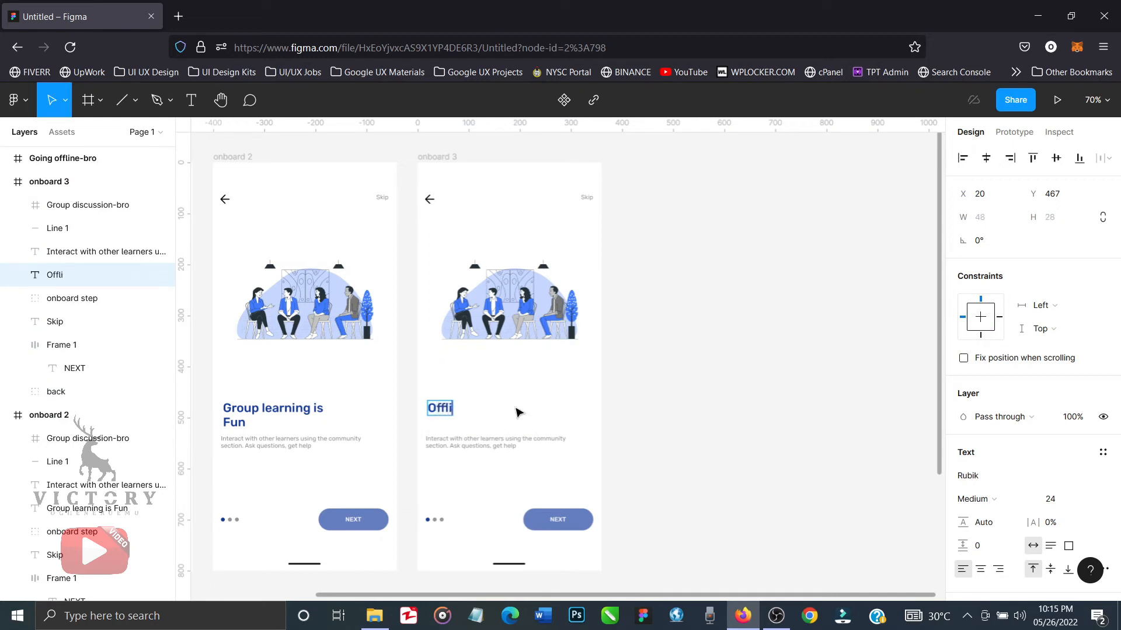
{"action": "type", "text": "ne Learning"}
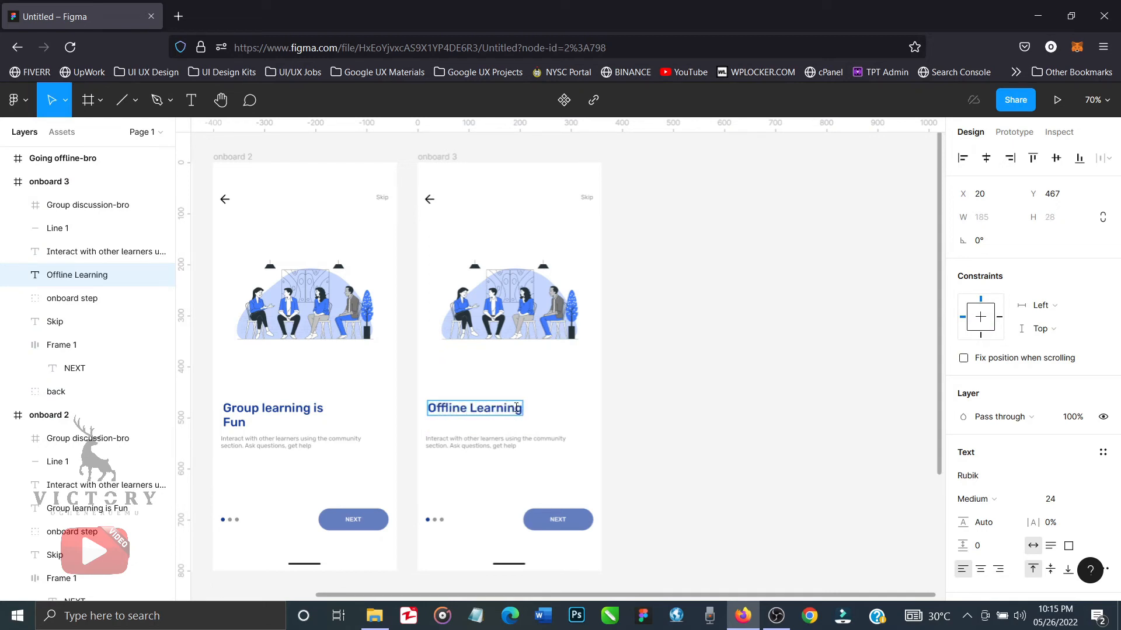
{"action": "key", "text": "Escape"}
Replace the onboard 3 description with "Designed to work without internet services. Download your course materials and learn offline".
{"action": "scroll", "coordinate": [645, 475], "scroll_direction": "down", "scroll_amount": 4}
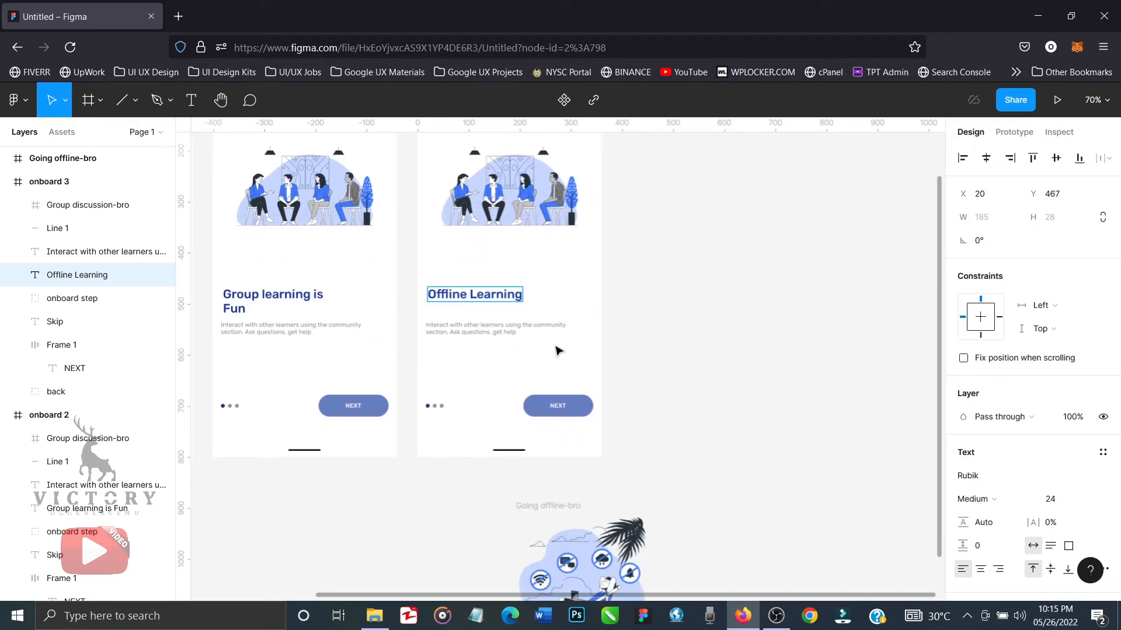
{"action": "left_click", "coordinate": [493, 335]}
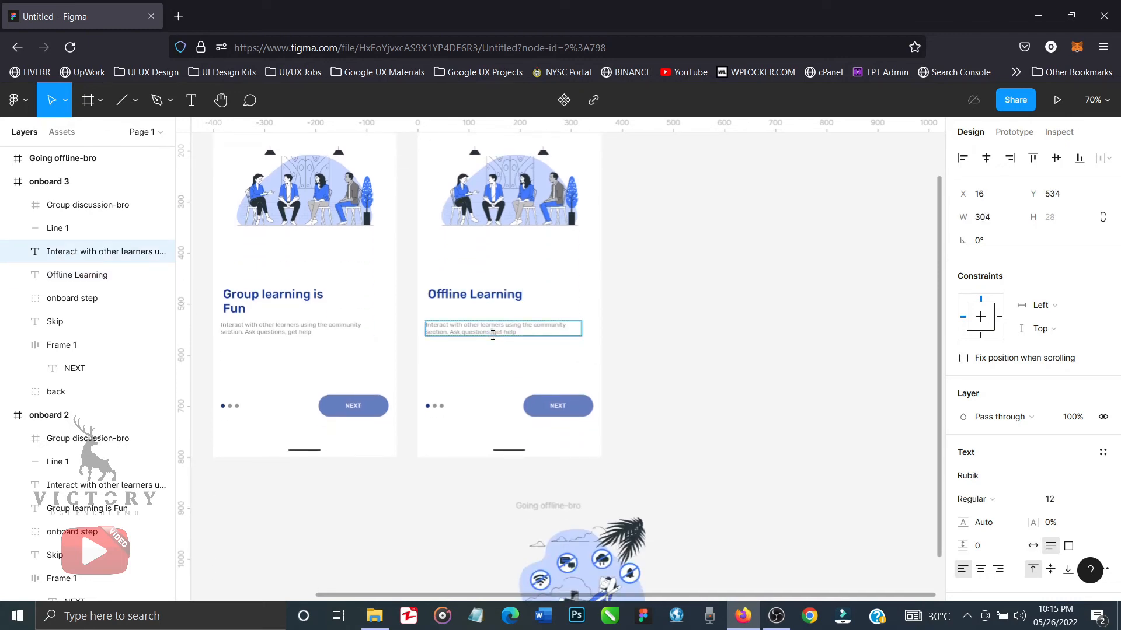
{"action": "double_click", "coordinate": [493, 335]}
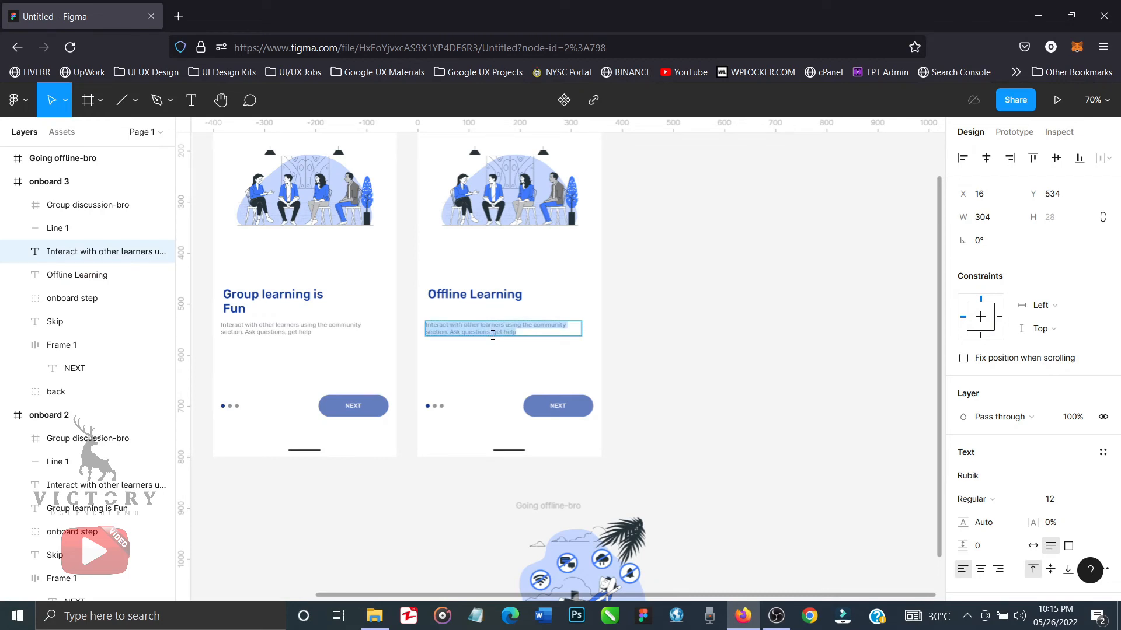
{"action": "type", "text": "Designed"}
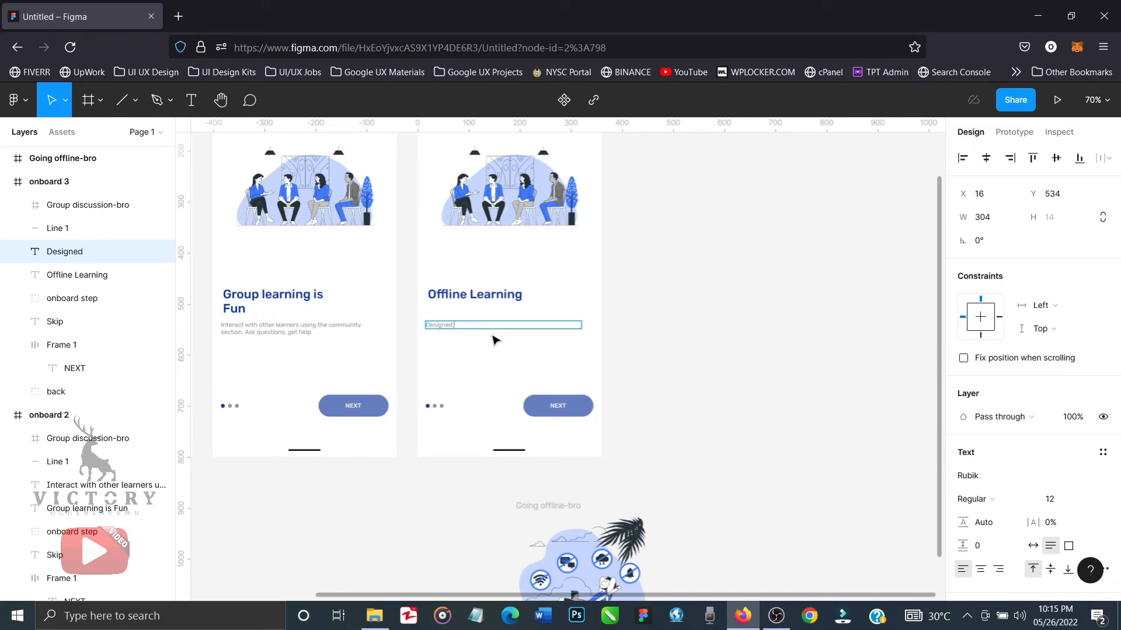
{"action": "type", "text": " to ew"}
{"action": "key", "text": "BackSpace"}
{"action": "key", "text": "BackSpace"}
{"action": "type", "text": "work without internet services."}
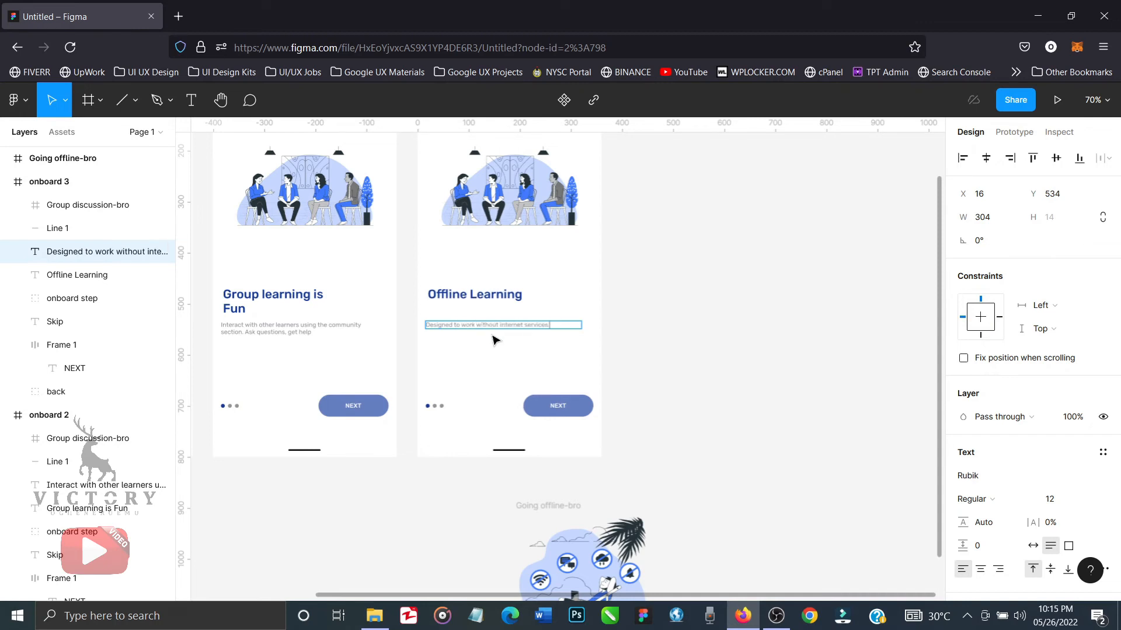
{"action": "type", "text": " Download y"}
{"action": "type", "text": "our cour"}
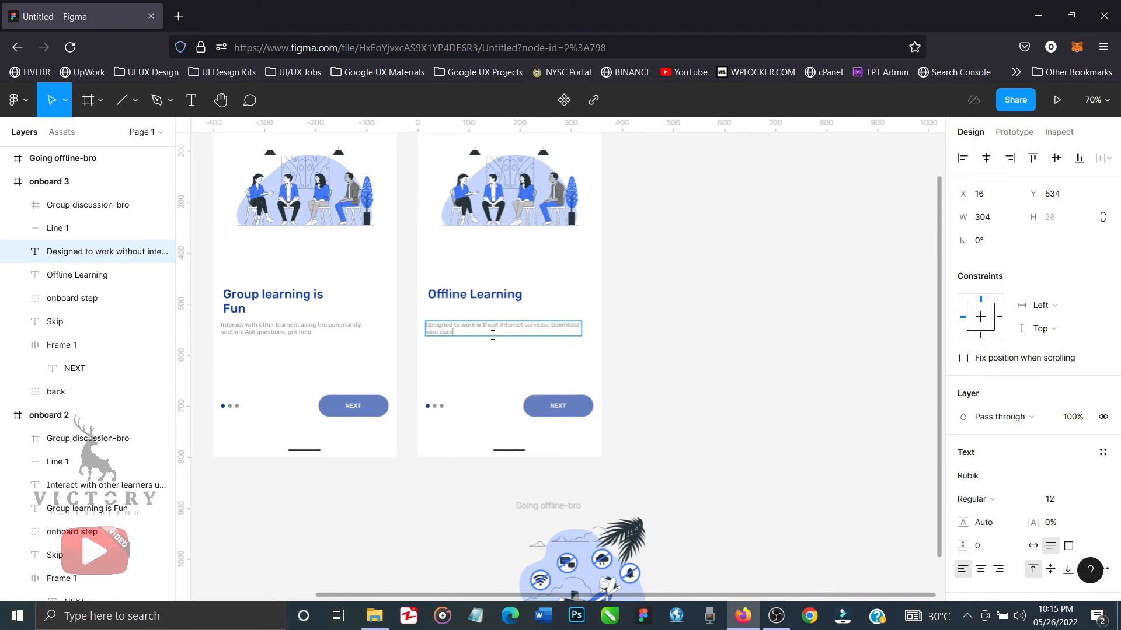
{"action": "type", "text": "se materia"}
{"action": "type", "text": "ls ad"}
{"action": "type", "text": "nd lea"}
{"action": "type", "text": "rn offline"}
{"action": "key", "text": "Escape"}
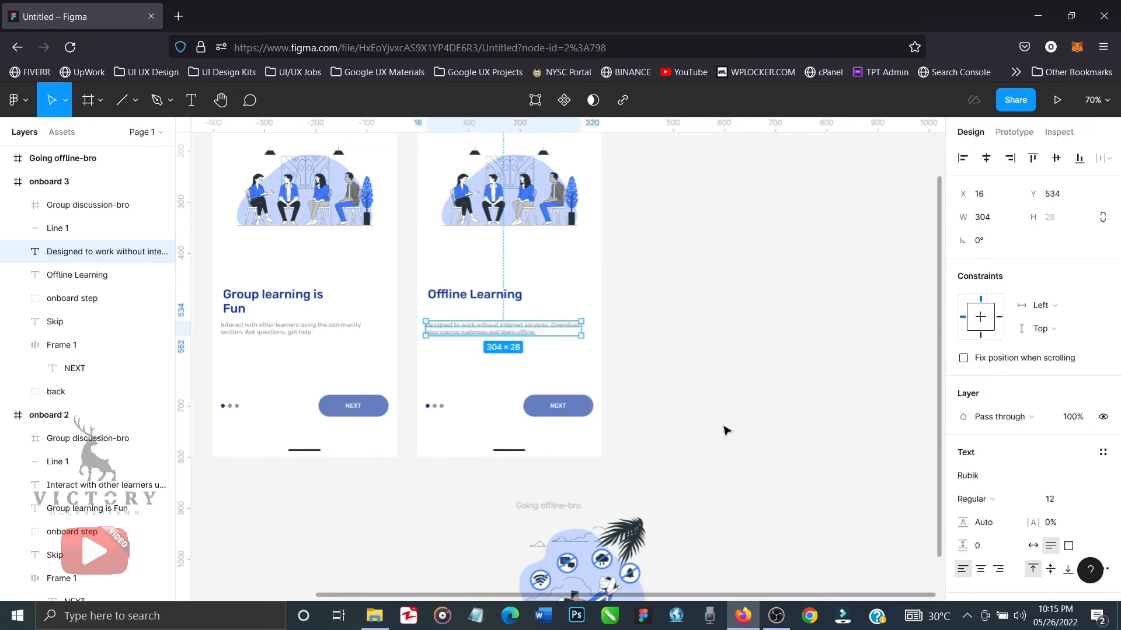
{"action": "left_click", "coordinate": [723, 430]}
Move the Going offline-bro illustration up beside the onboard 3 frame, to about X 1169 and Y -96.
{"action": "left_click", "coordinate": [551, 505]}
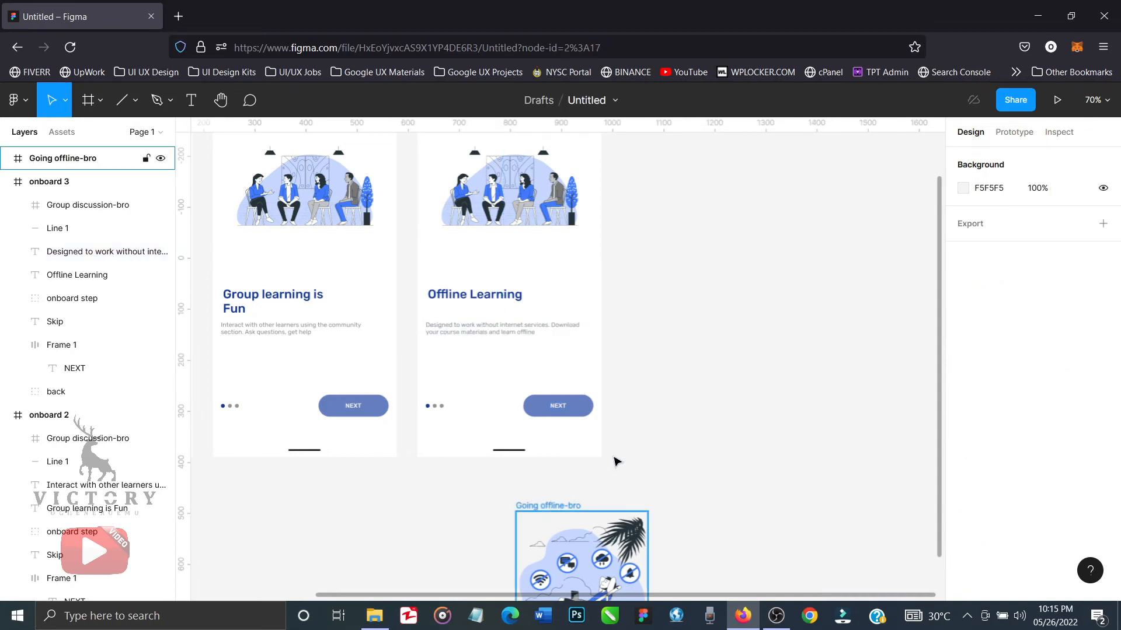
{"action": "left_click_drag", "start_coordinate": [550, 505], "coordinate": [733, 203]}
{"action": "scroll", "coordinate": [649, 319], "scroll_direction": "up", "scroll_amount": 1}
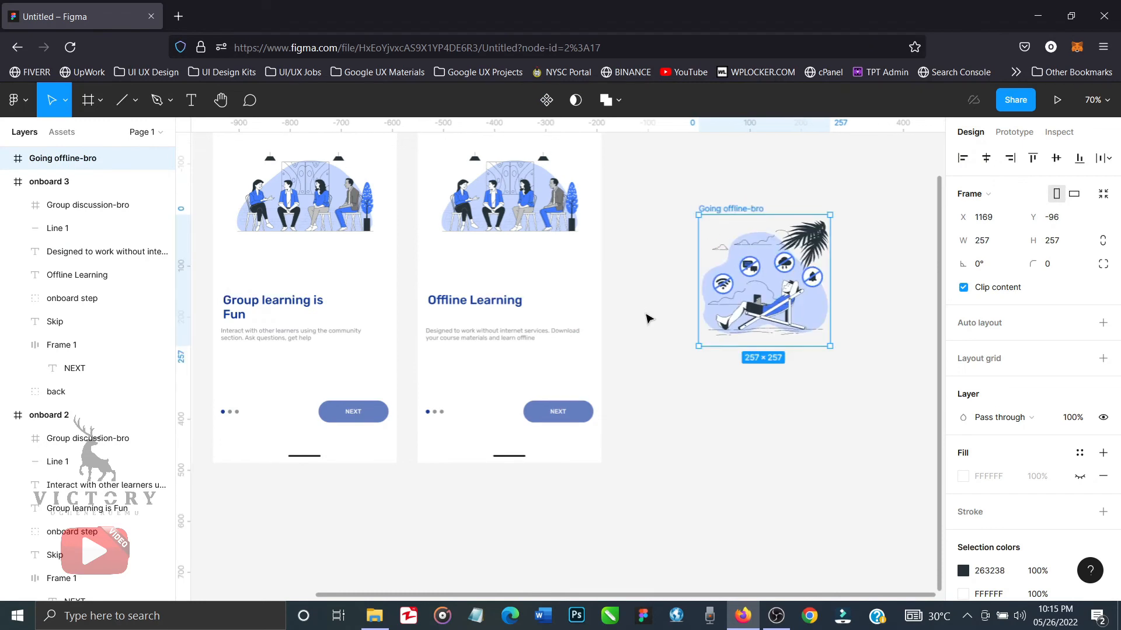
{"action": "scroll", "coordinate": [648, 318], "scroll_direction": "up", "scroll_amount": 3}
Replace the Group discussion-bro illustration in onboard 3 with the Going offline-bro illustration, placed at about X 51 and Y 190.
{"action": "left_click", "coordinate": [565, 314]}
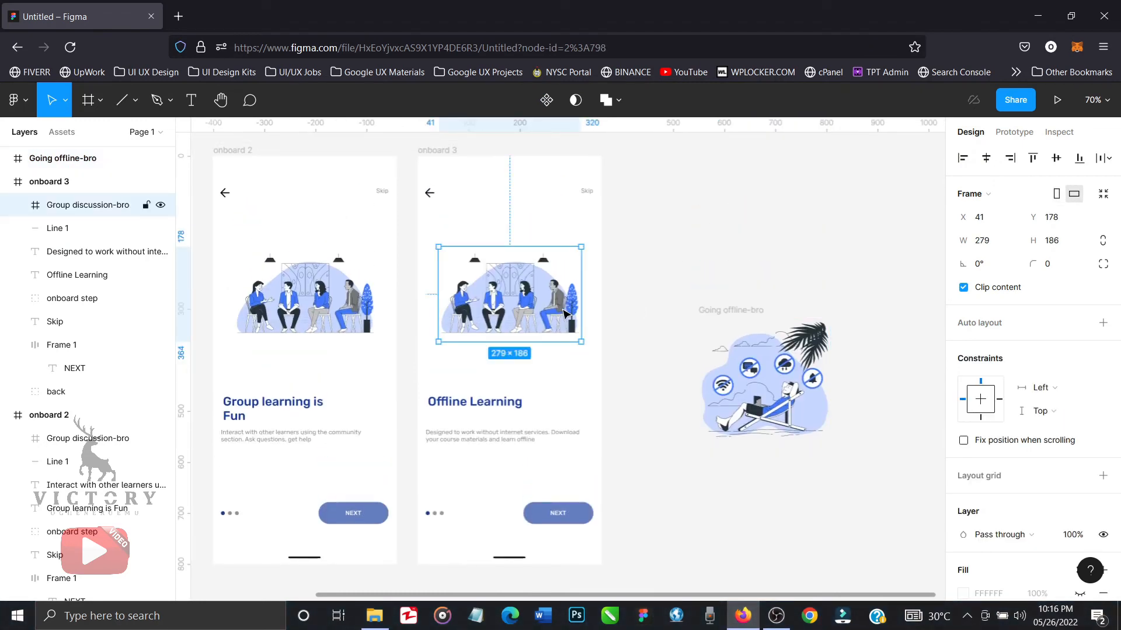
{"action": "key", "text": "Delete"}
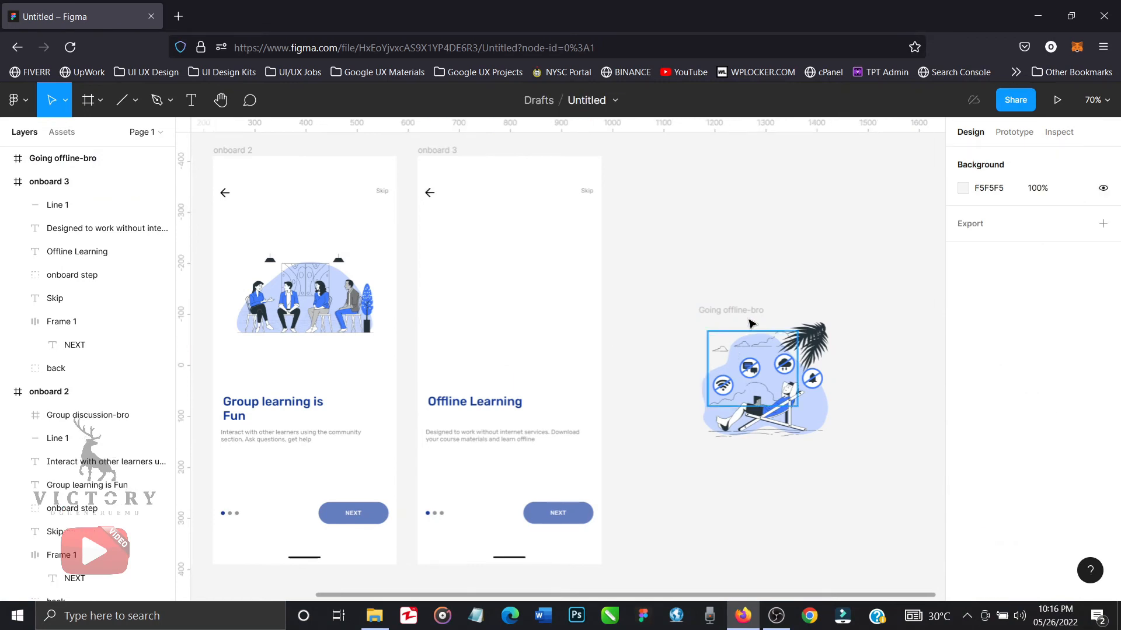
{"action": "left_click_drag", "start_coordinate": [747, 320], "coordinate": [495, 255]}
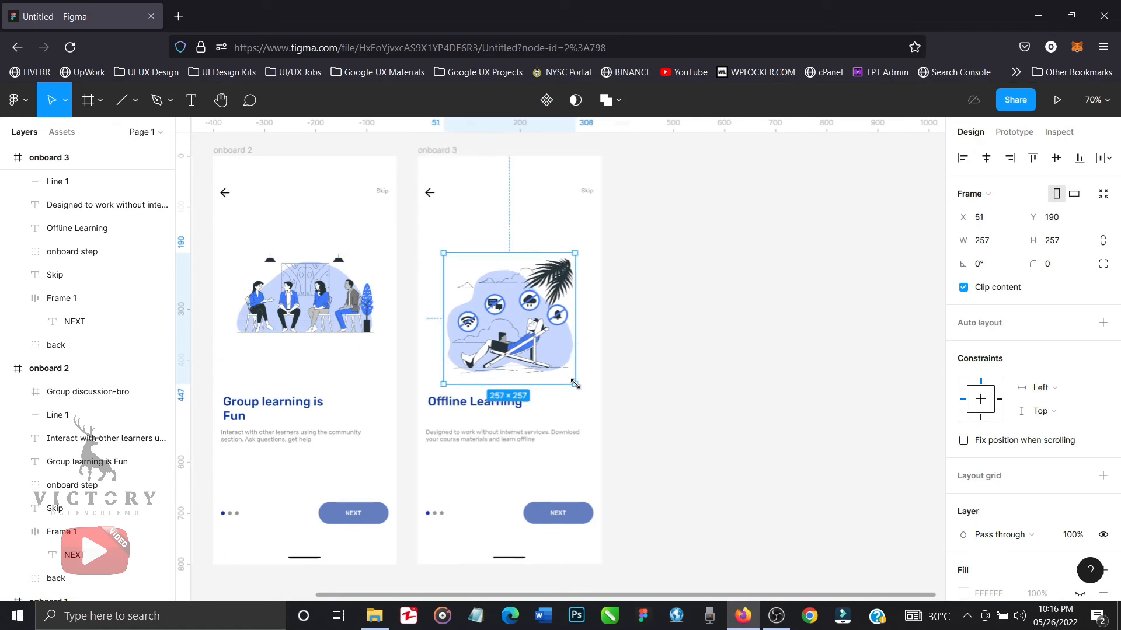
Scale the Going offline-bro illustration to about 241 × 241, centre it horizontally in onboard 3 and raise it to Y 150.
{"action": "key", "text": "k"}
{"action": "left_click_drag", "start_coordinate": [576, 385], "coordinate": [567, 375]}
{"action": "left_click", "coordinate": [985, 159]}
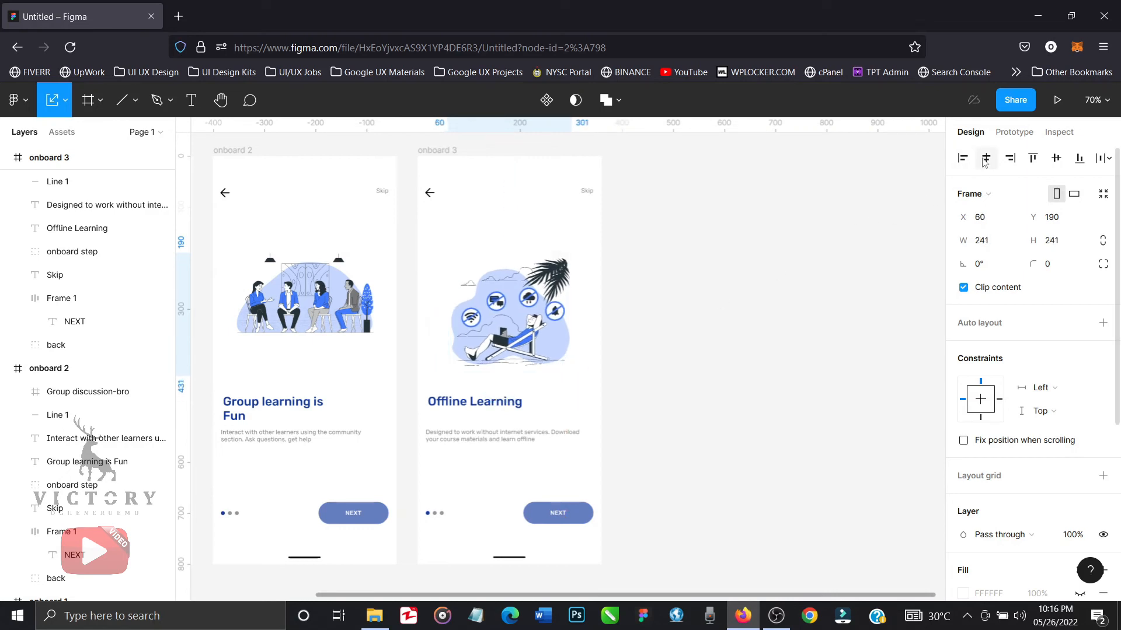
{"action": "key", "text": "shift+Up"}
{"action": "key", "text": "shift+Up"}
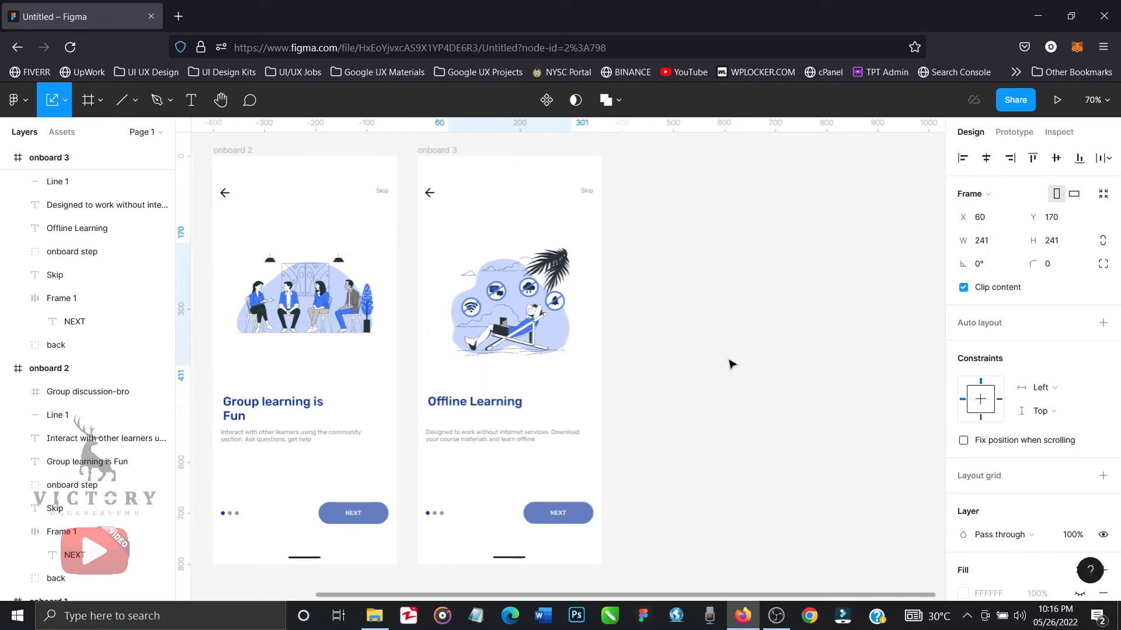
{"action": "scroll", "coordinate": [580, 426], "scroll_direction": "left", "scroll_amount": 3}
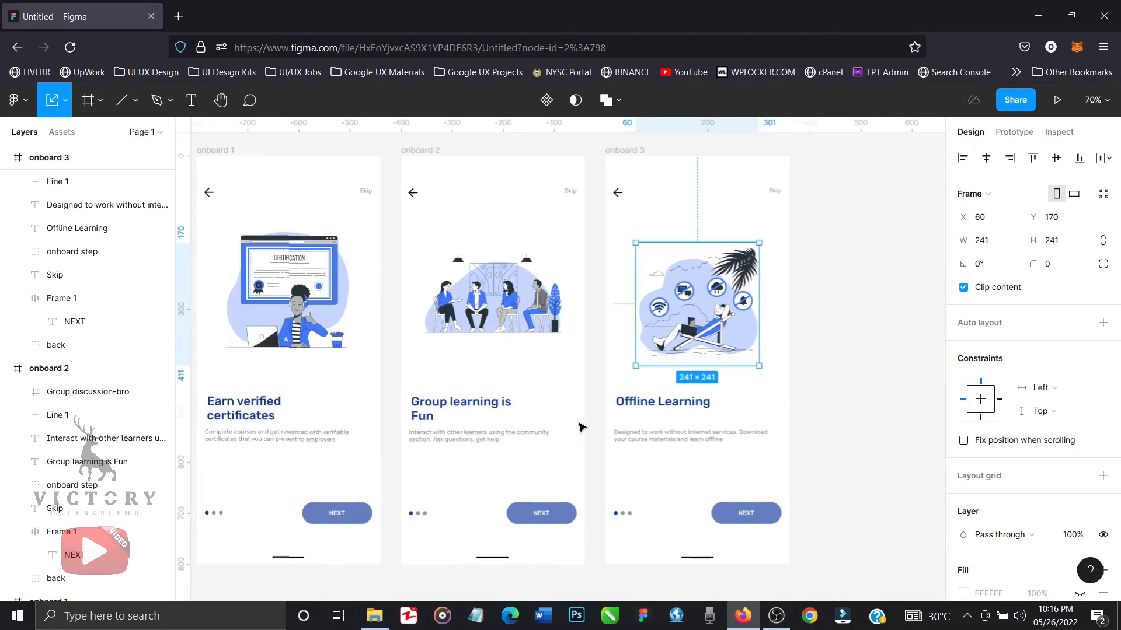
{"action": "key", "text": "shift+Up"}
{"action": "key", "text": "shift+Up"}
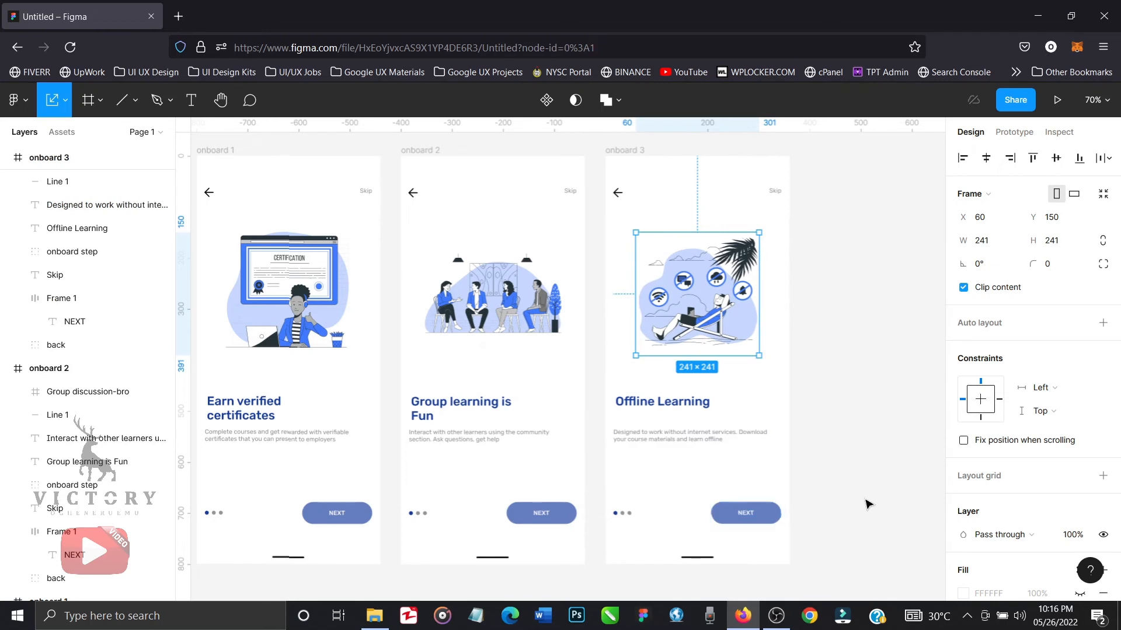
{"action": "left_click", "coordinate": [840, 428]}
Try the light fills F8F4F4 and F1EDED on the onboard 3 frame and return it to FFFFFF.
{"action": "key", "text": "minus"}
{"action": "key", "text": "minus"}
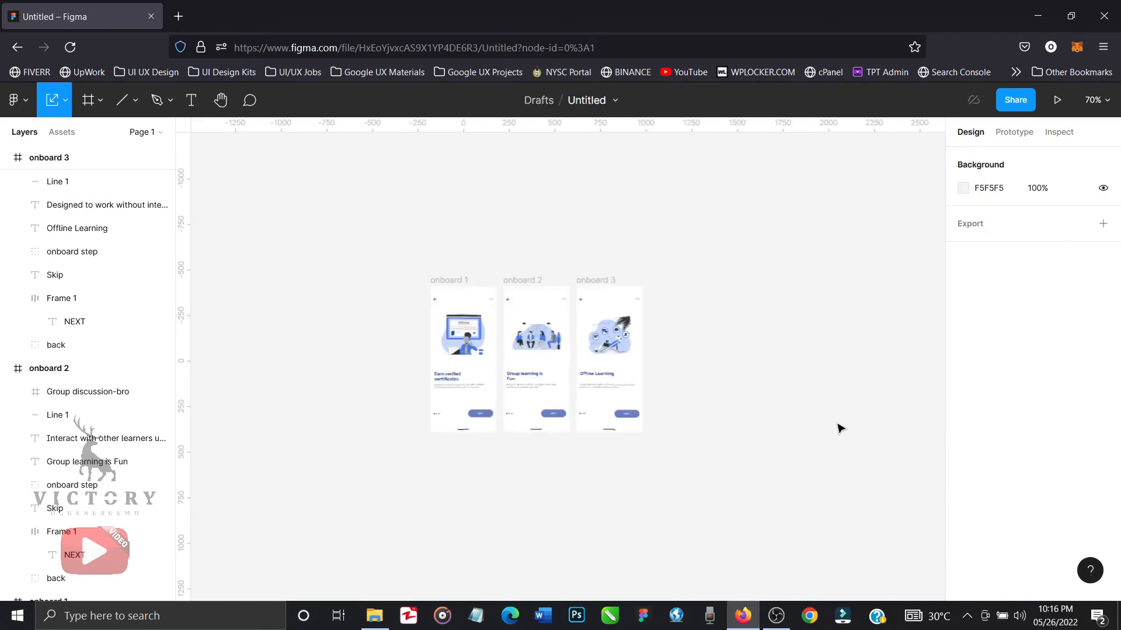
{"action": "key", "text": "plus"}
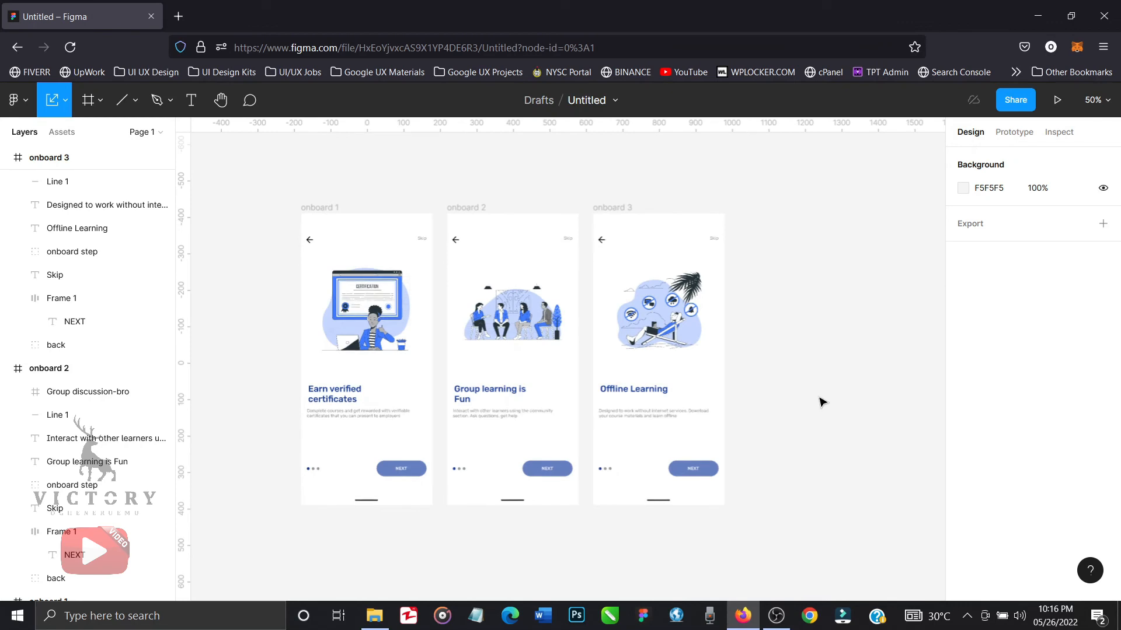
{"action": "left_click", "coordinate": [623, 210]}
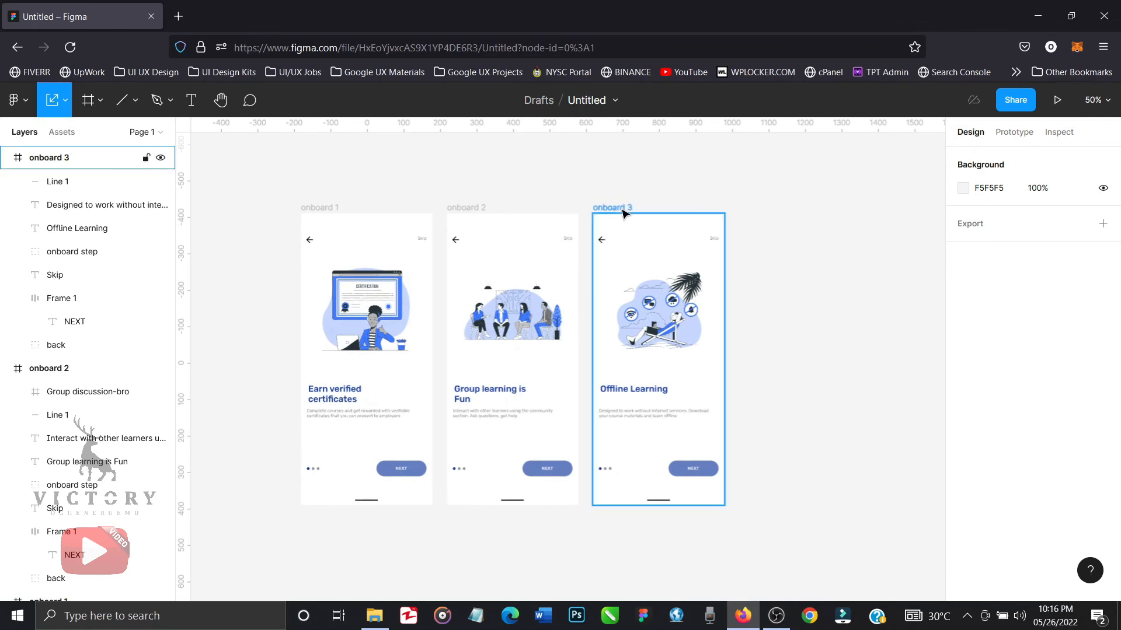
{"action": "left_click", "coordinate": [623, 213]}
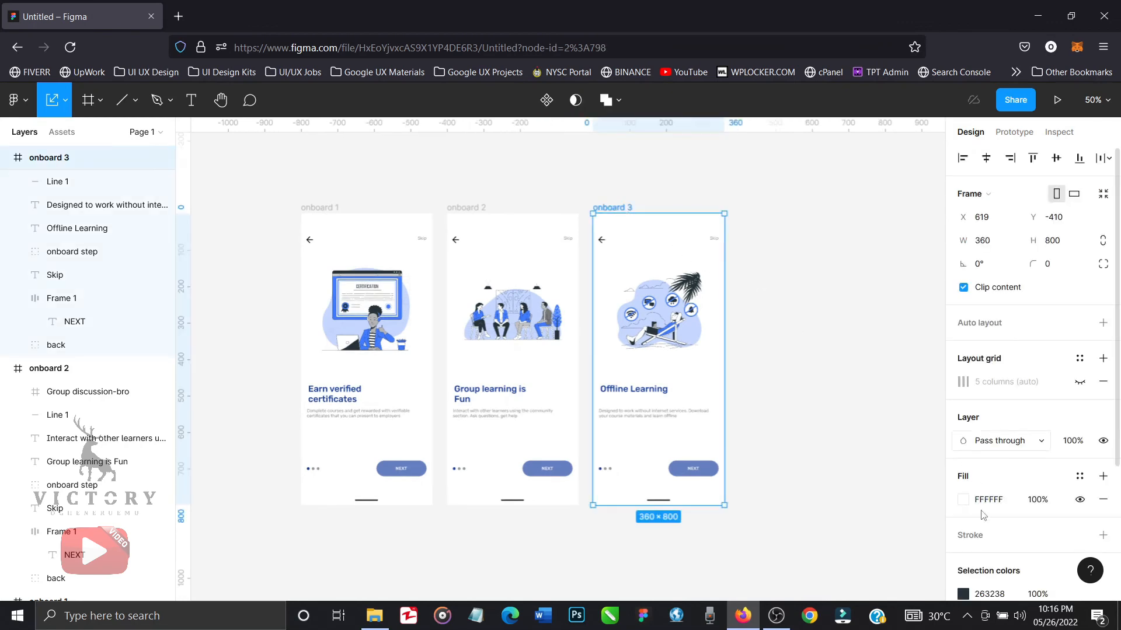
{"action": "left_click", "coordinate": [963, 499]}
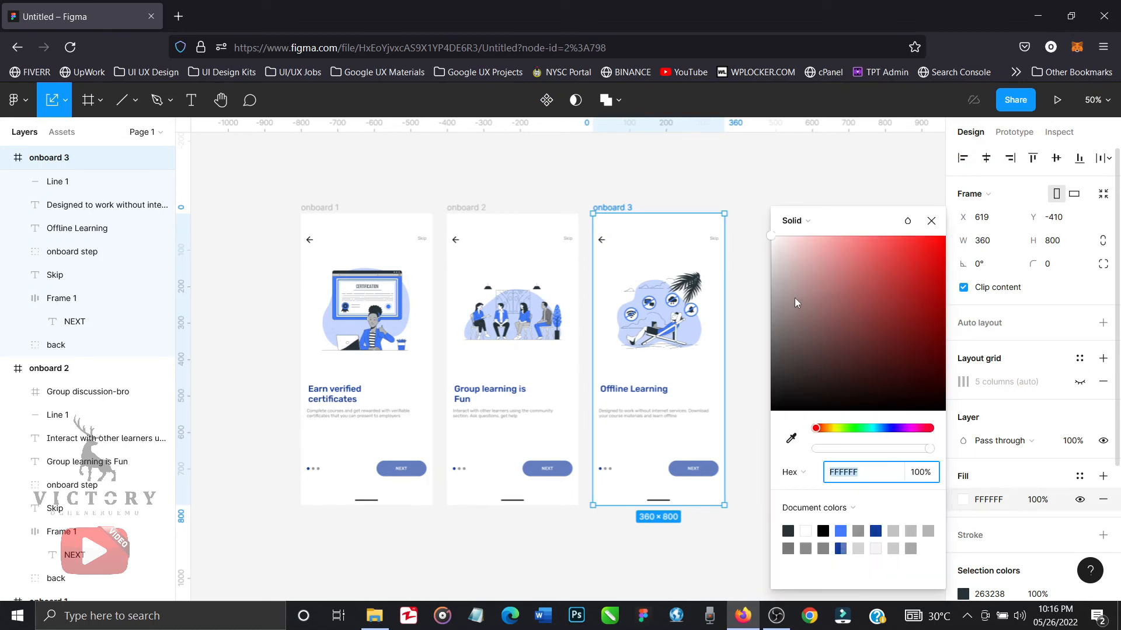
{"action": "left_click", "coordinate": [774, 246]}
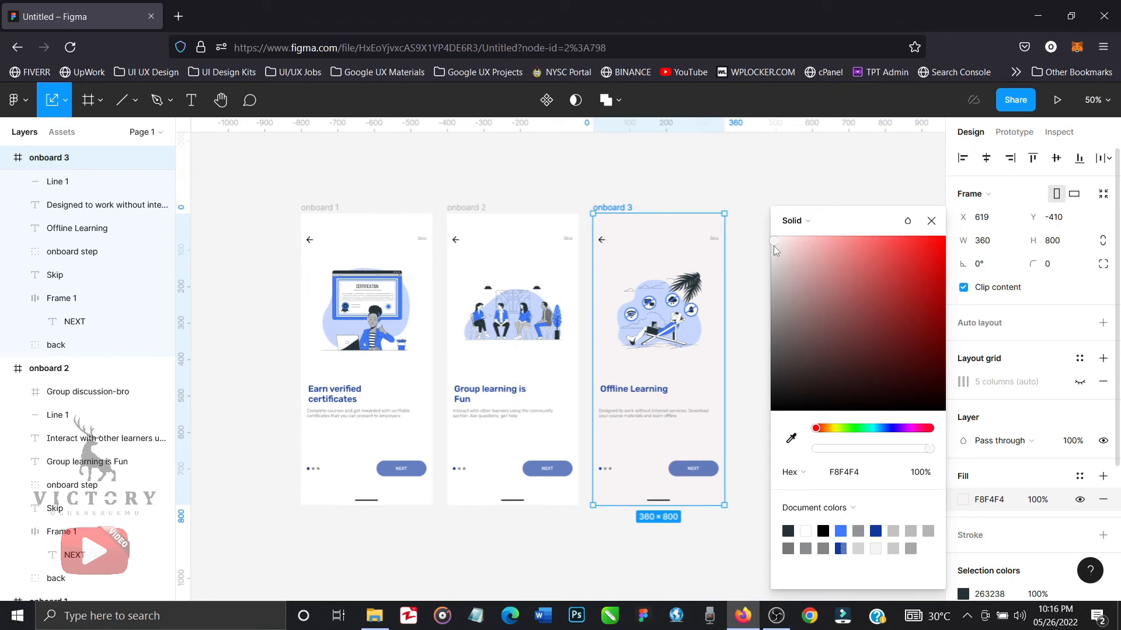
{"action": "left_click", "coordinate": [775, 251]}
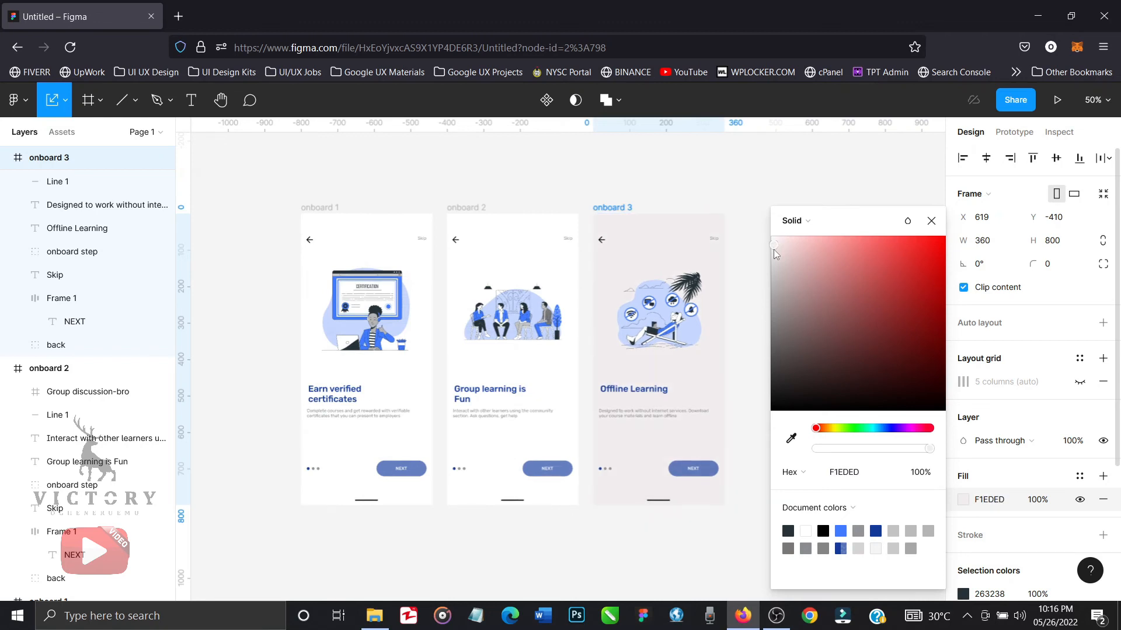
{"action": "left_click", "coordinate": [770, 237]}
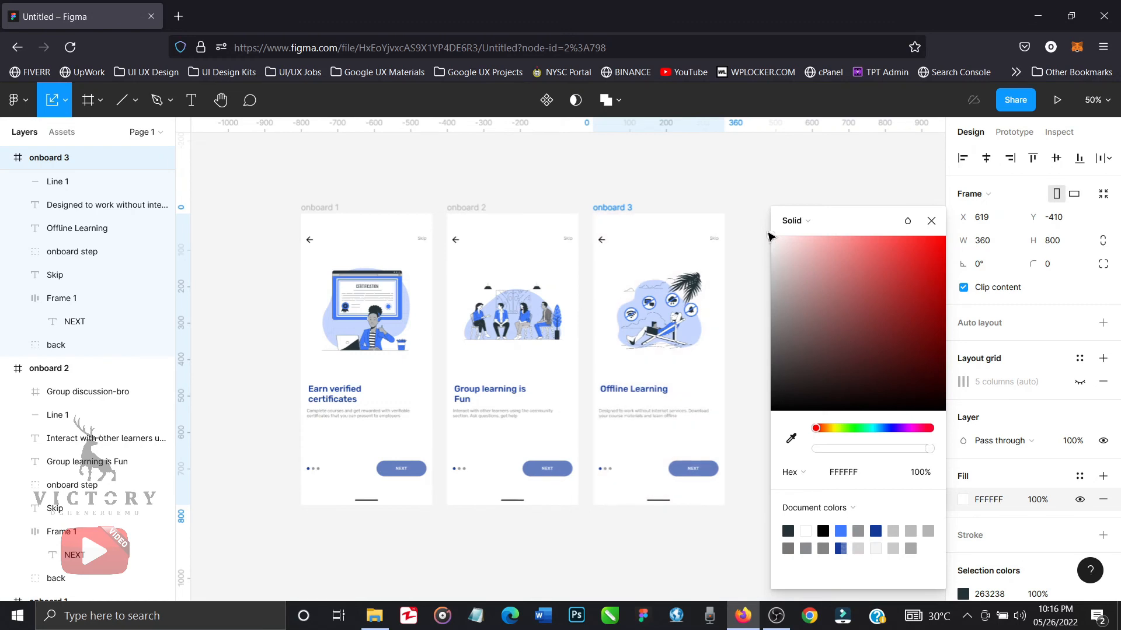
{"action": "left_click", "coordinate": [934, 228]}
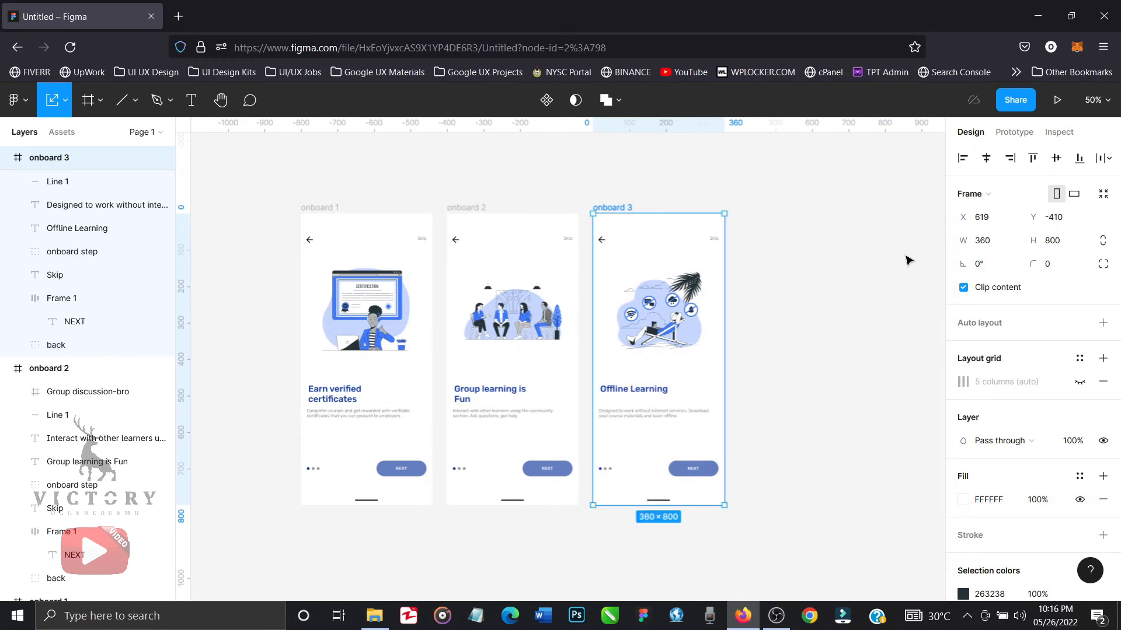
{"action": "left_click", "coordinate": [863, 358]}
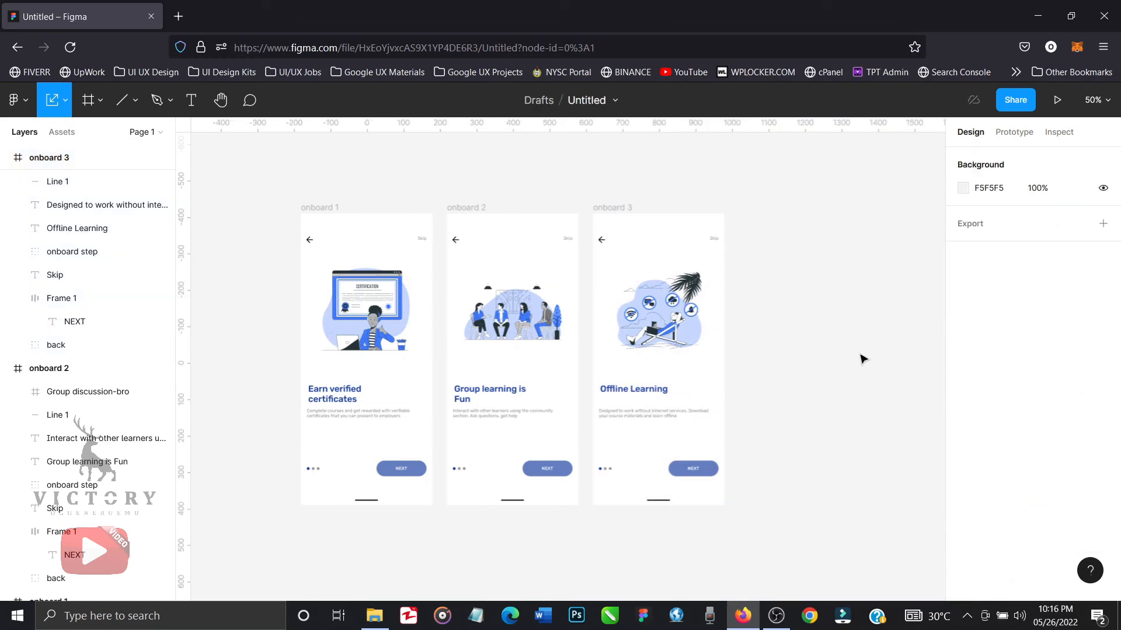
Draw a backdrop rectangle of about 1454 × 962 covering all three onboarding frames.
{"action": "left_click", "coordinate": [136, 102]}
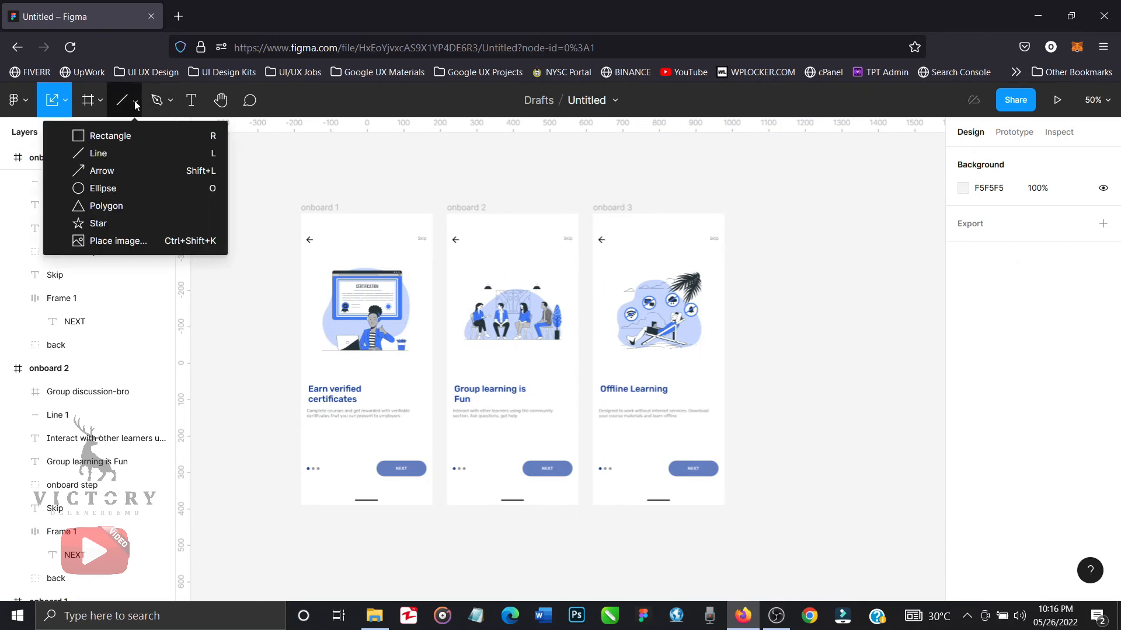
{"action": "left_click", "coordinate": [126, 136]}
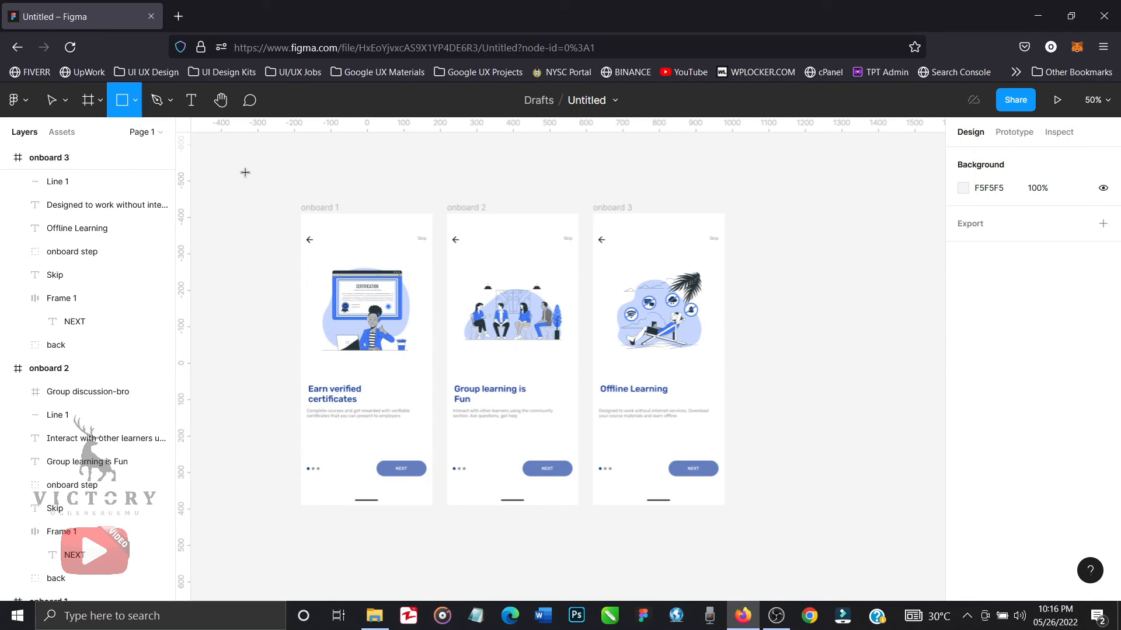
{"action": "left_click_drag", "start_coordinate": [246, 173], "coordinate": [781, 531]}
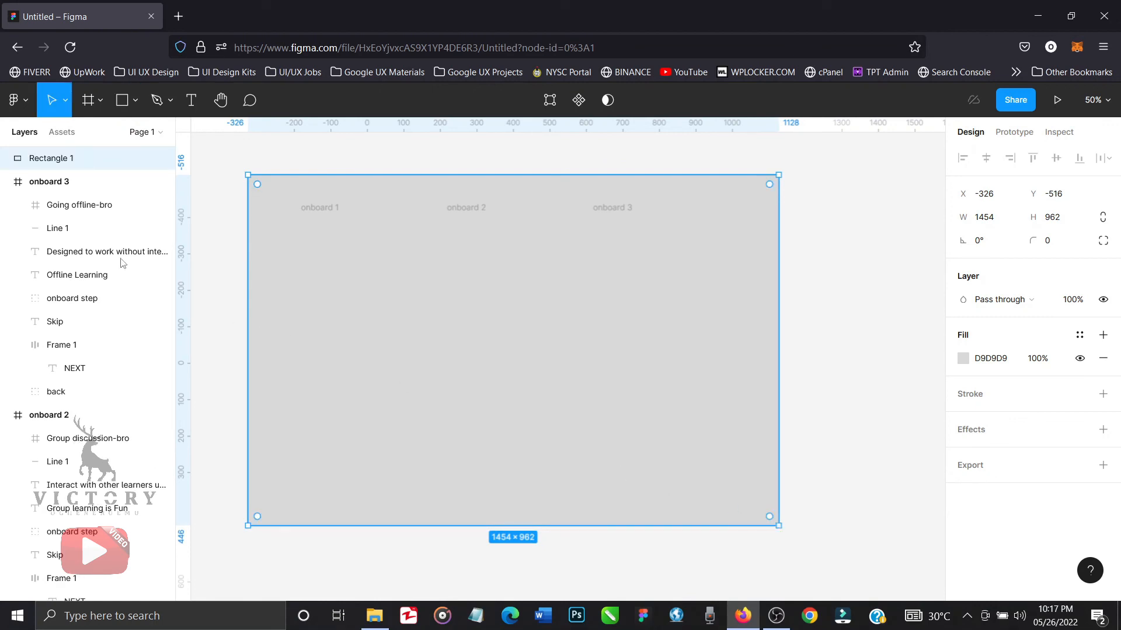
Collapse the layers of the three onboard frames and bring all three frames in front of the backdrop rectangle.
{"action": "left_click", "coordinate": [7, 183]}
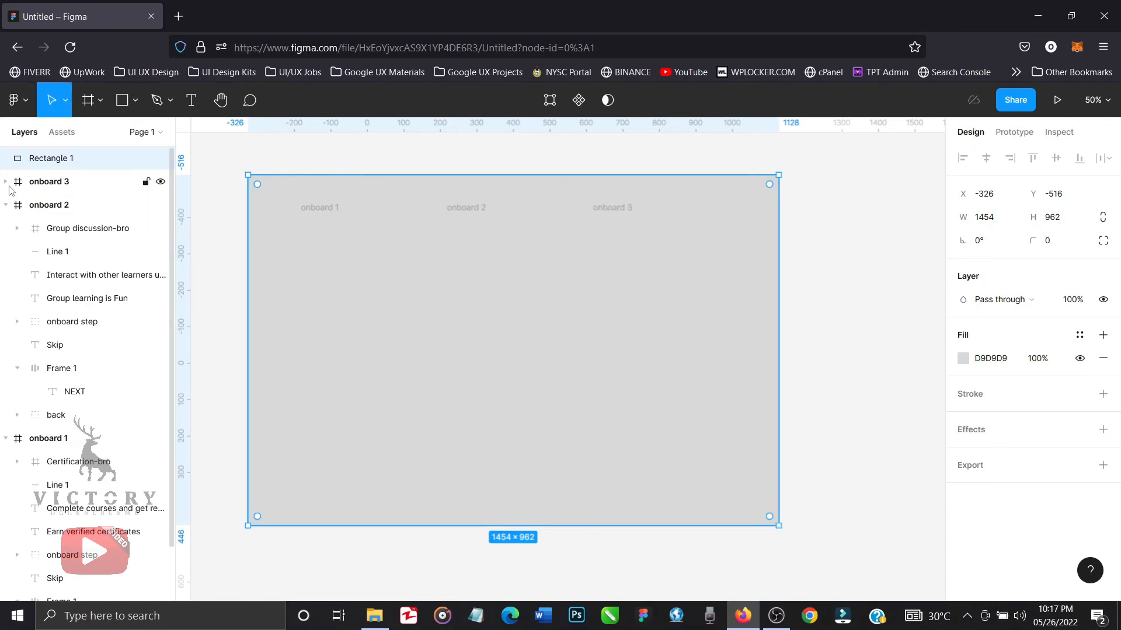
{"action": "left_click", "coordinate": [7, 205]}
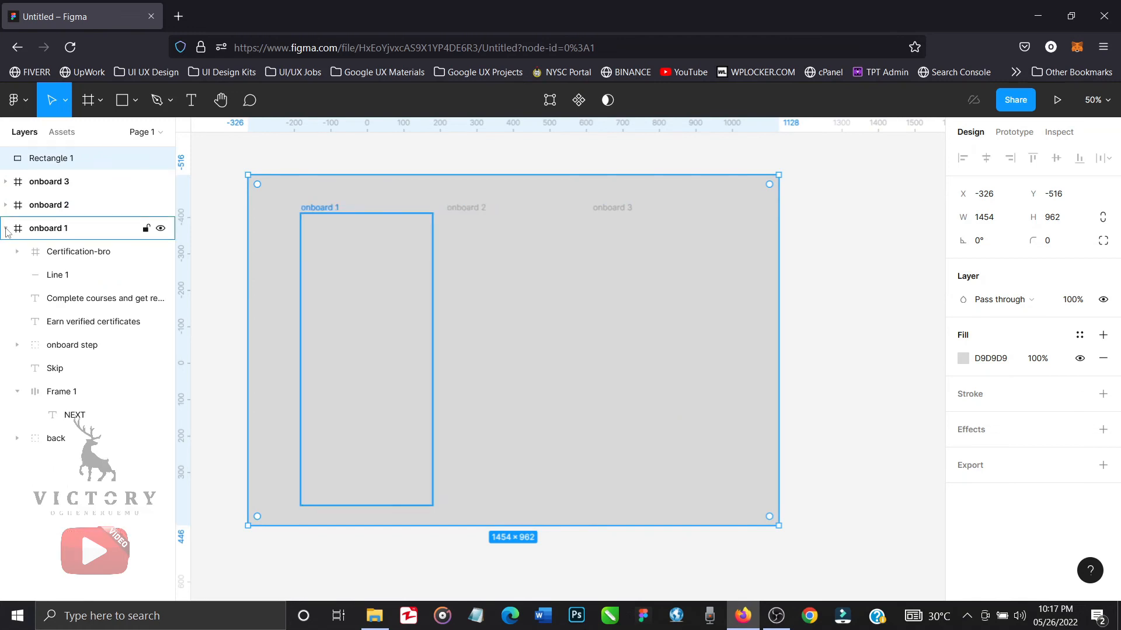
{"action": "left_click", "coordinate": [7, 229]}
{"action": "left_click", "coordinate": [37, 227]}
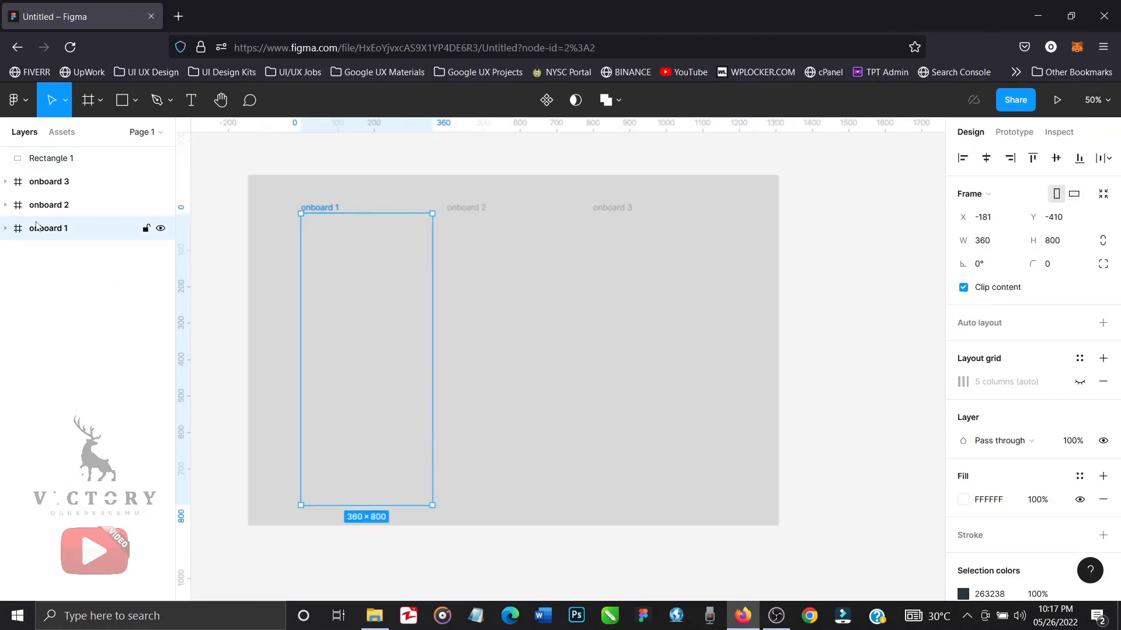
{"action": "left_click", "coordinate": [60, 184], "text": "shift"}
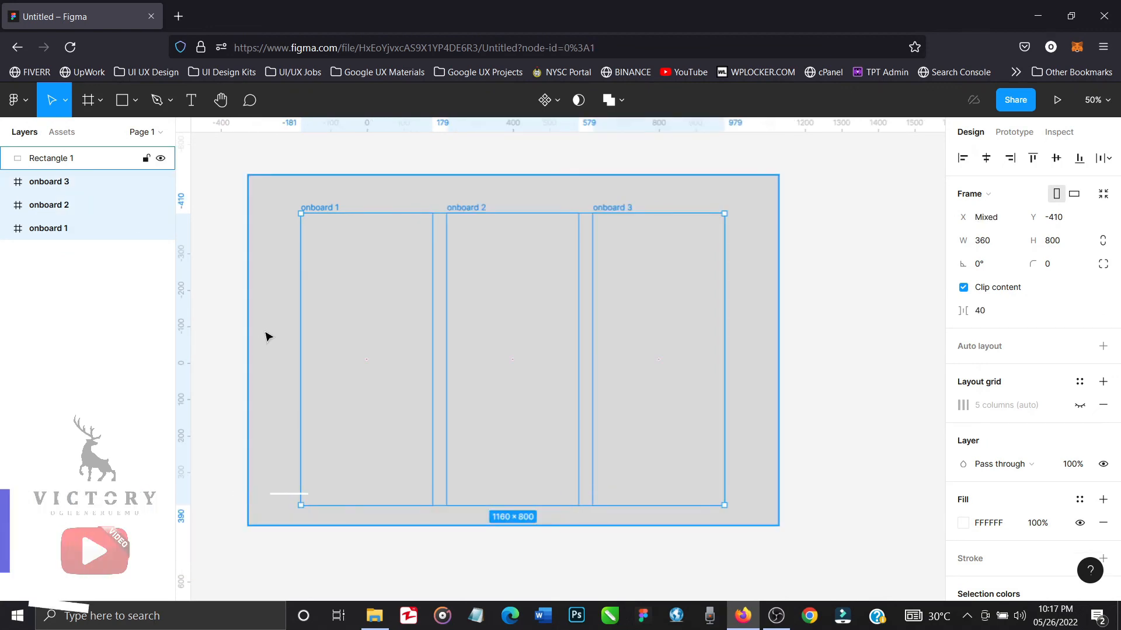
{"action": "key", "text": "ctrl+shift+]"}
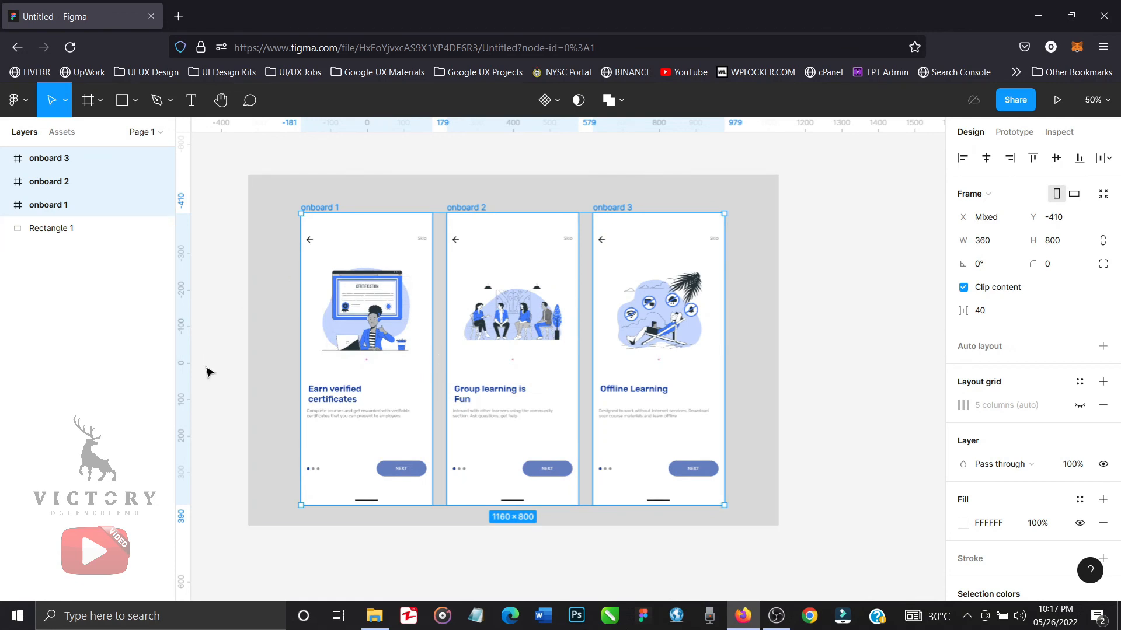
Group the three onboard frames and name the group "onboard screens".
{"action": "key", "text": "ctrl+g"}
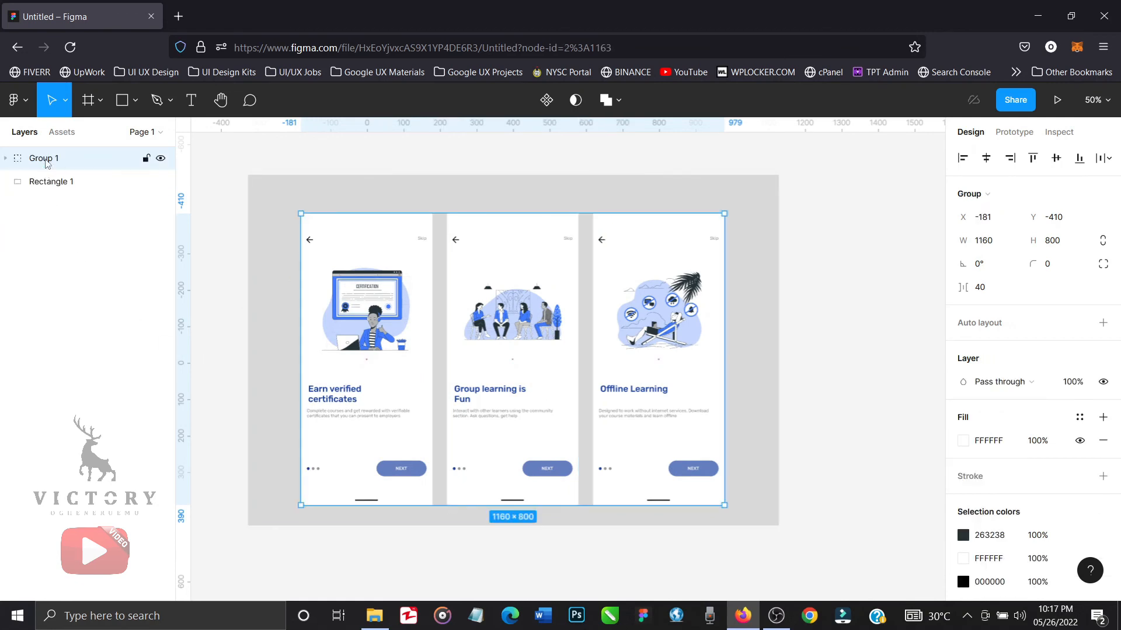
{"action": "double_click", "coordinate": [44, 159]}
{"action": "type", "text": "onboard screens"}
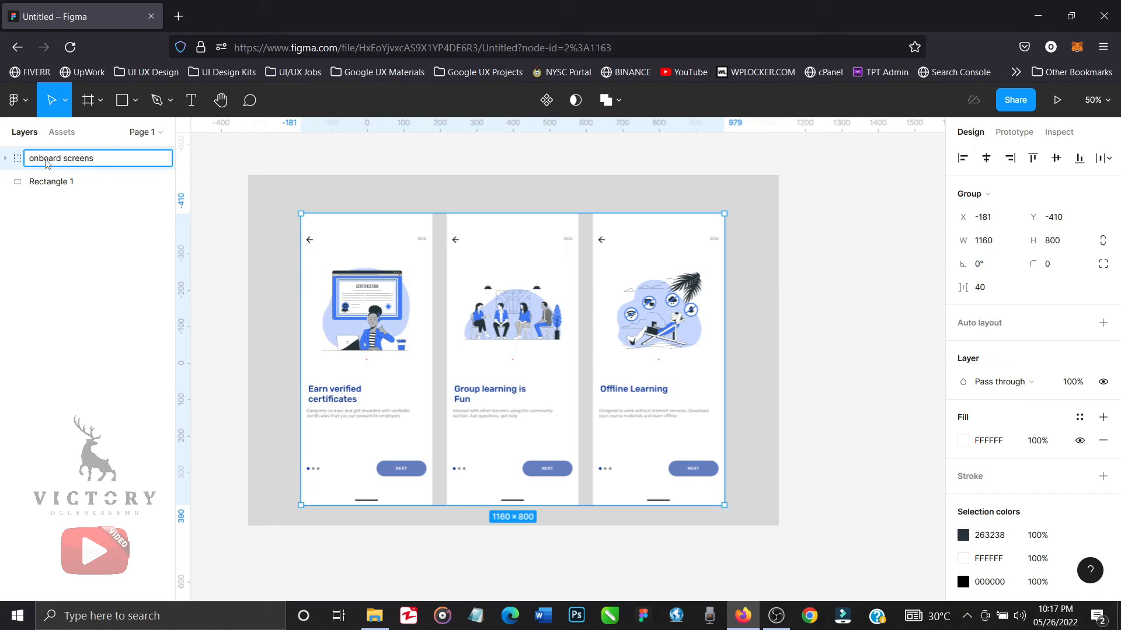
{"action": "key", "text": "Return"}
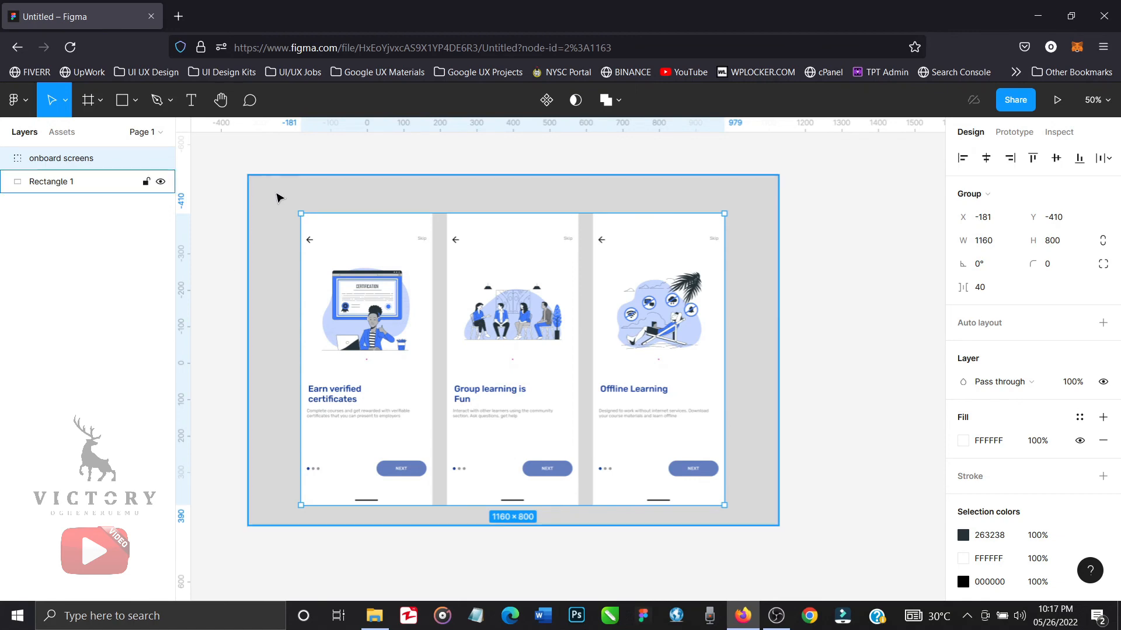
Recolour the backdrop rectangle with the pale blue fill CBD6F0 at 33% opacity.
{"action": "left_click", "coordinate": [280, 195]}
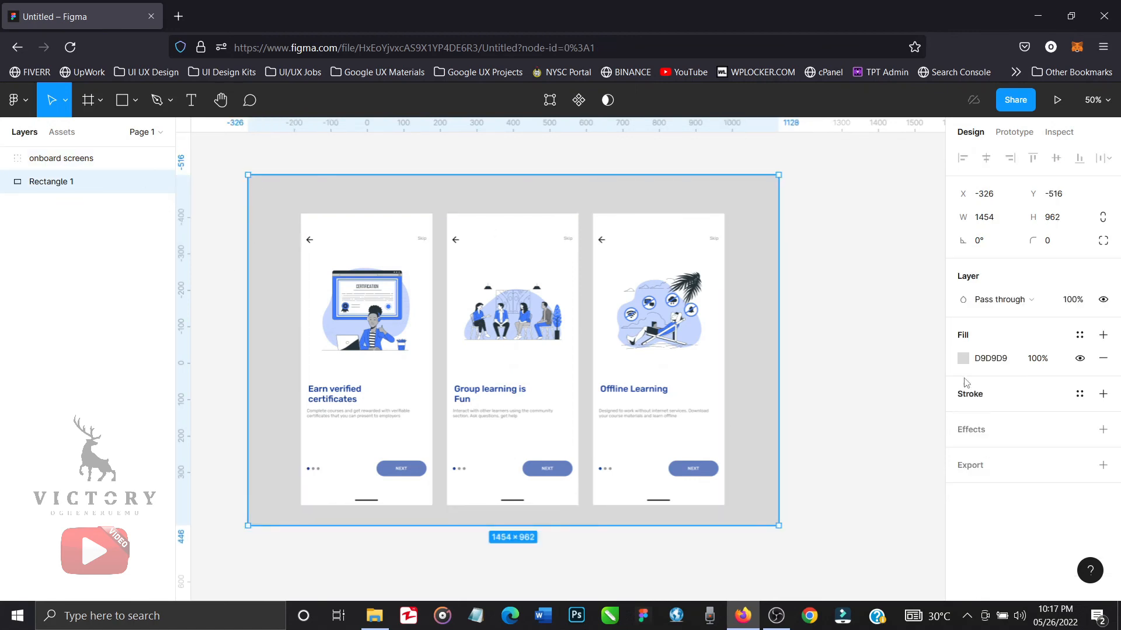
{"action": "left_click", "coordinate": [964, 359]}
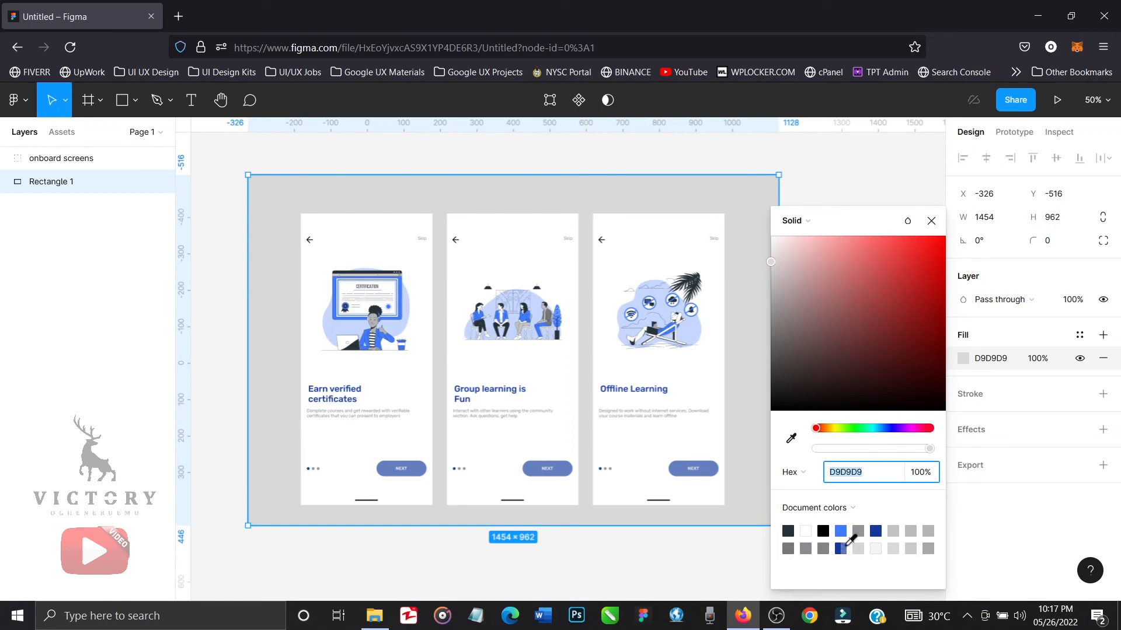
{"action": "left_click", "coordinate": [842, 547]}
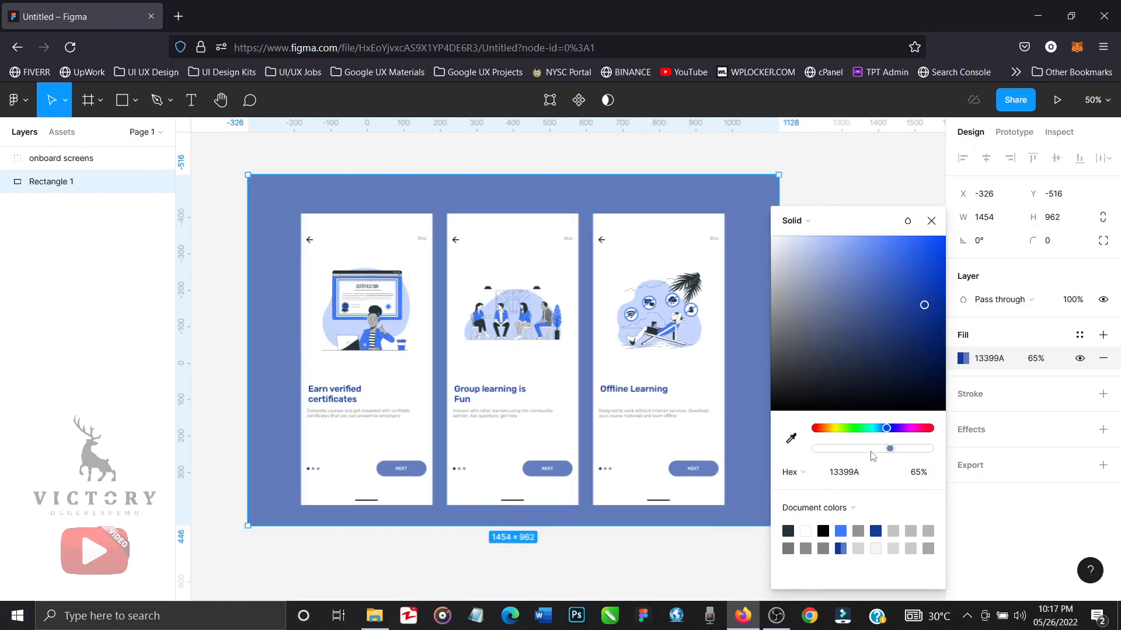
{"action": "left_click", "coordinate": [854, 449]}
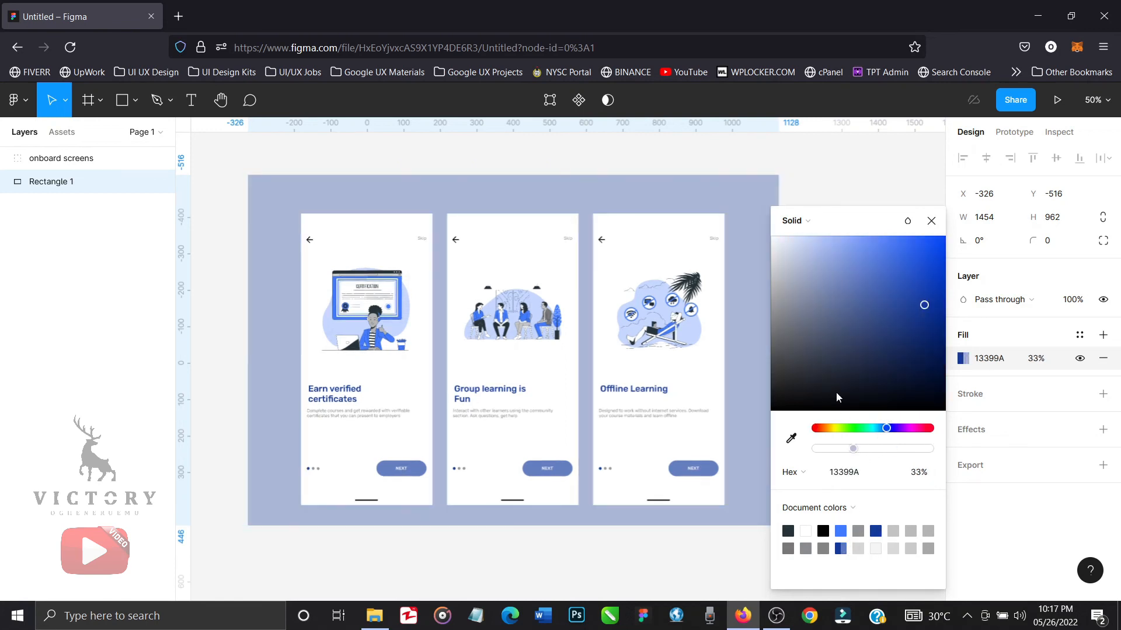
{"action": "left_click", "coordinate": [796, 249]}
{"action": "left_click", "coordinate": [806, 251]}
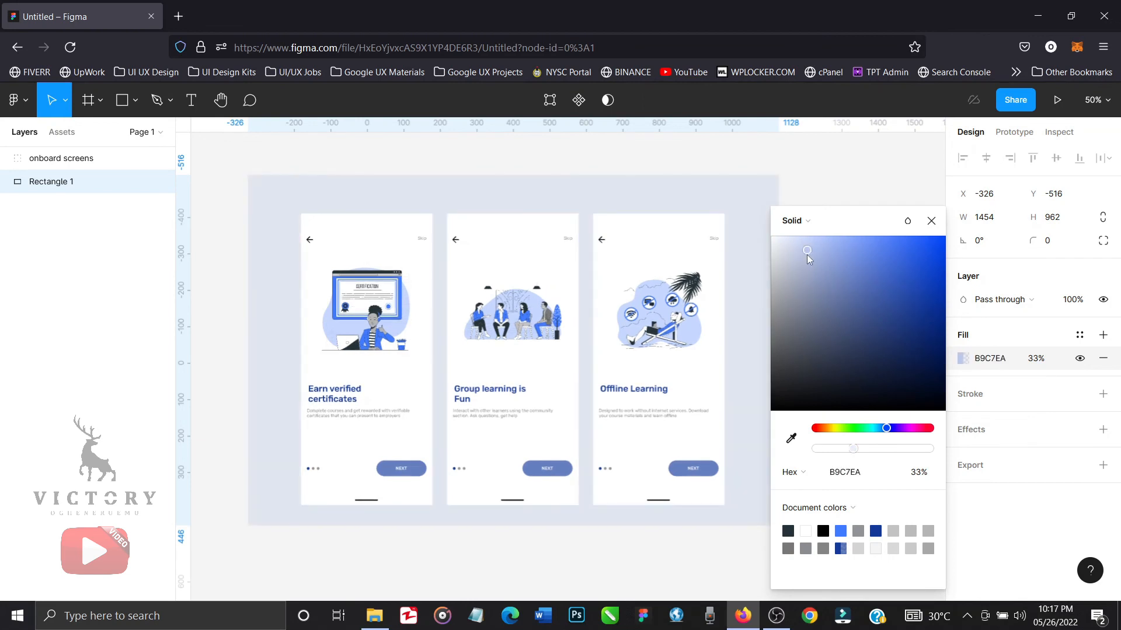
{"action": "left_click", "coordinate": [797, 248]}
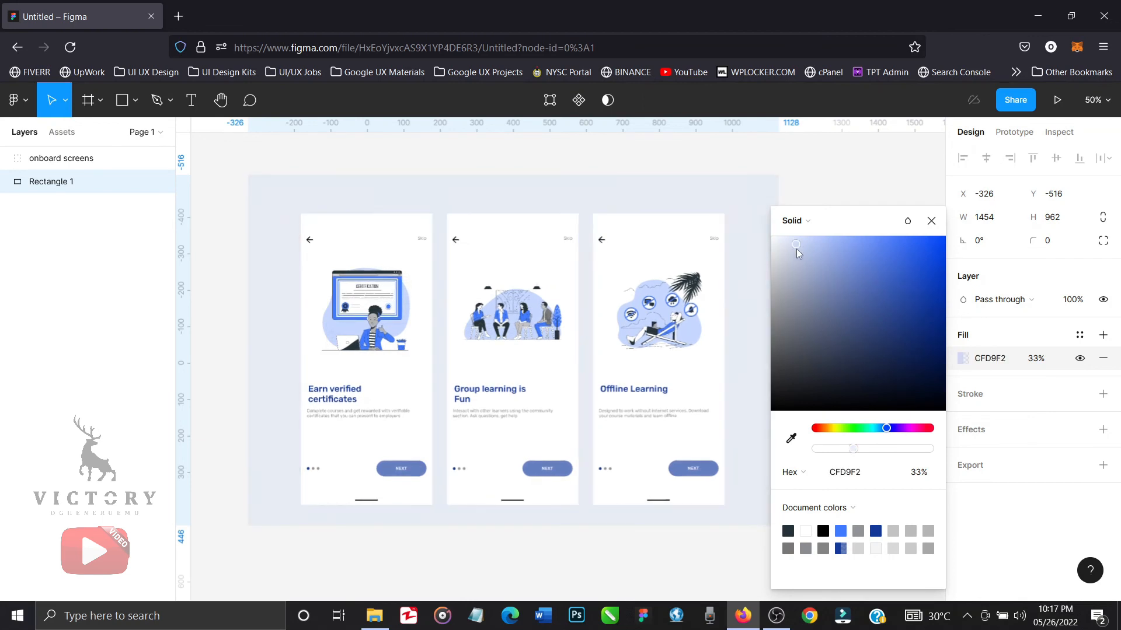
{"action": "left_click", "coordinate": [798, 246]}
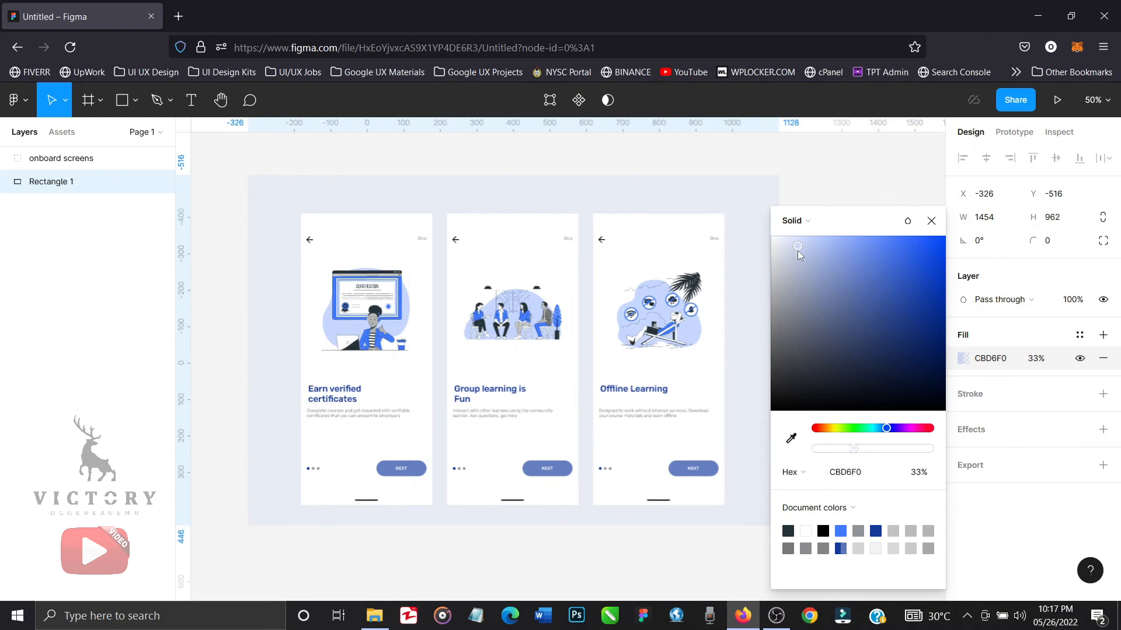
{"action": "left_click", "coordinate": [932, 221]}
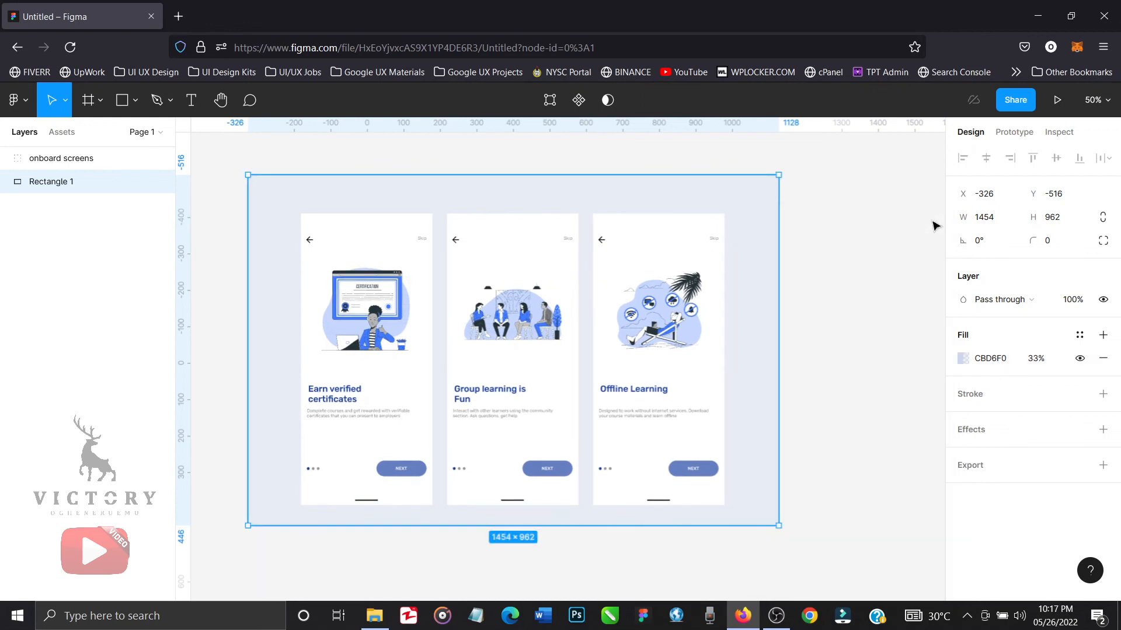
Round the corners of the onboard screens group, trying a radius of 15 and settling on 20.
{"action": "left_click", "coordinate": [86, 158]}
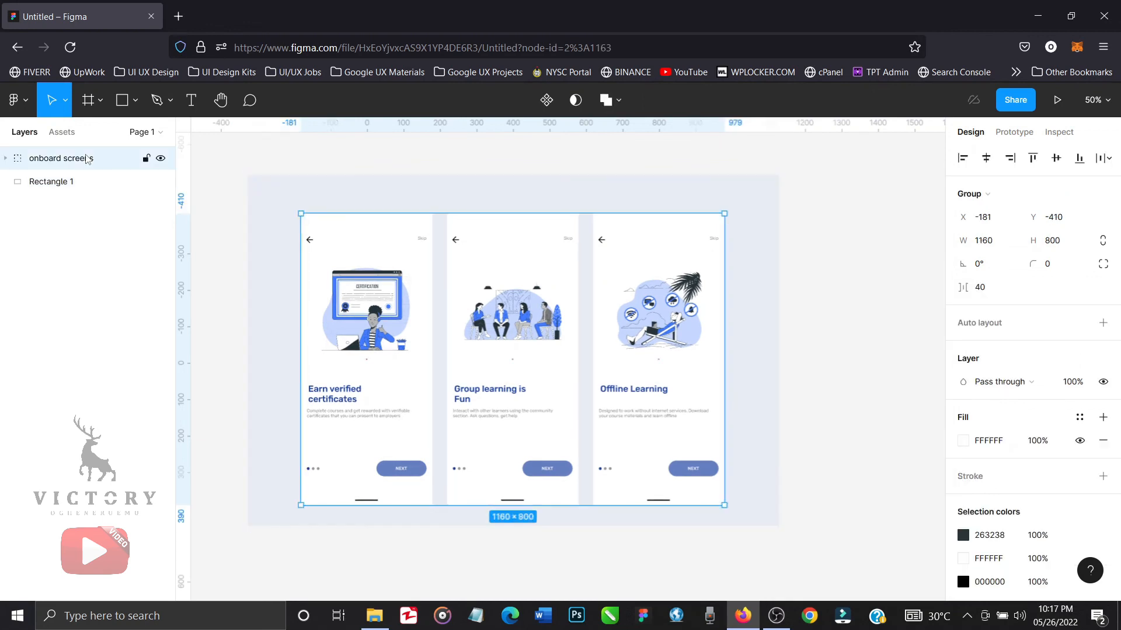
{"action": "left_click", "coordinate": [1049, 270]}
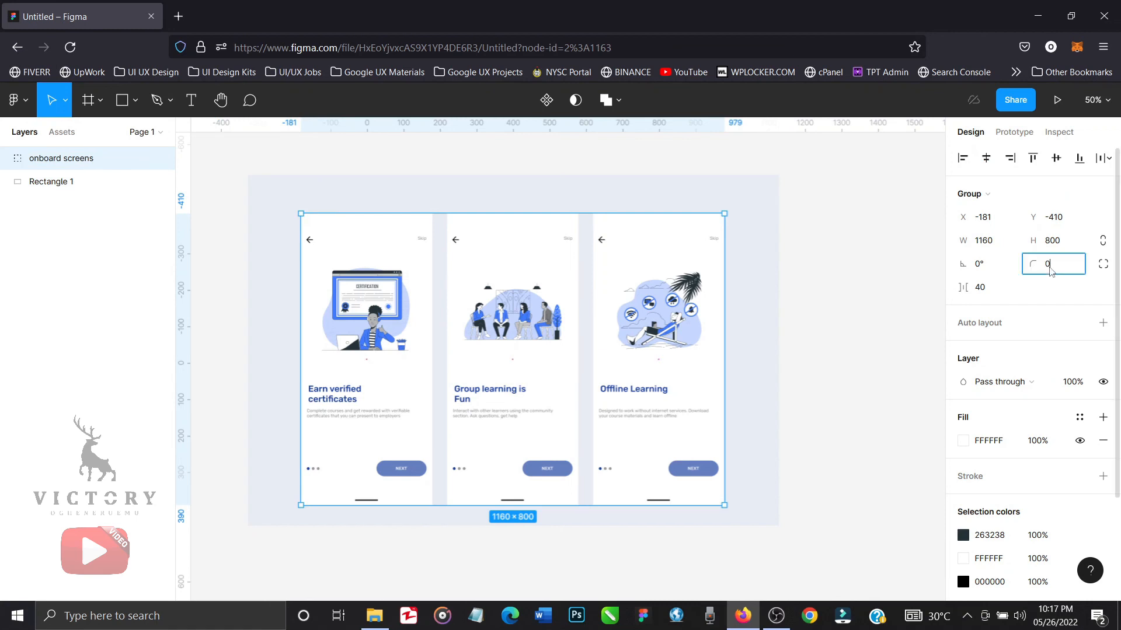
{"action": "key", "text": "Return"}
{"action": "left_click", "coordinate": [1051, 272]}
{"action": "type", "text": "15"}
{"action": "key", "text": "Return"}
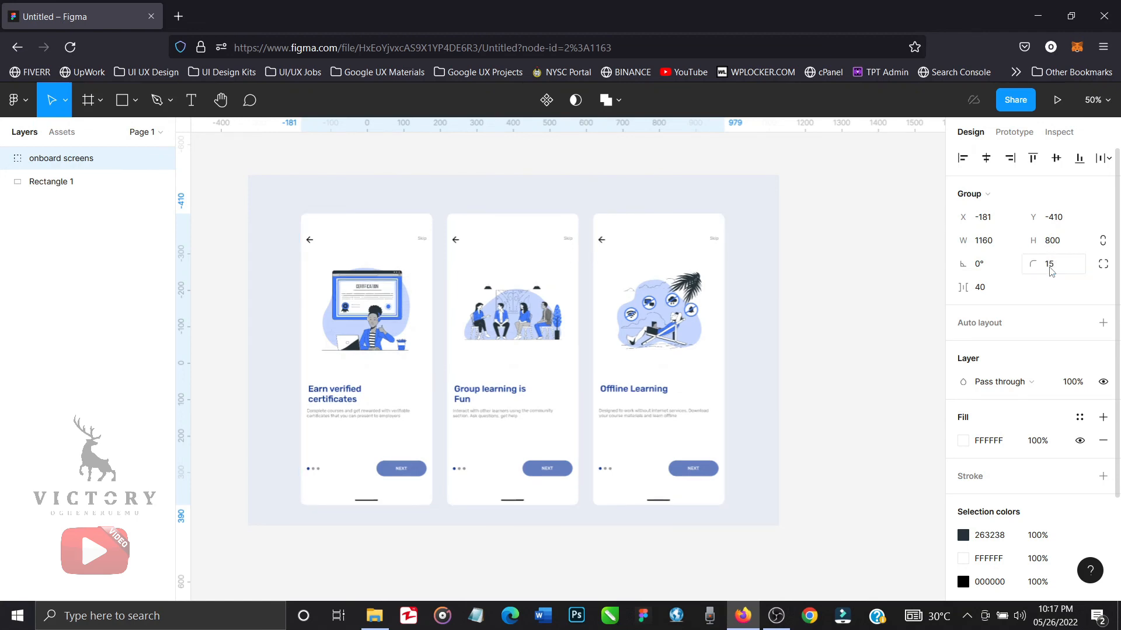
{"action": "left_click", "coordinate": [1056, 264]}
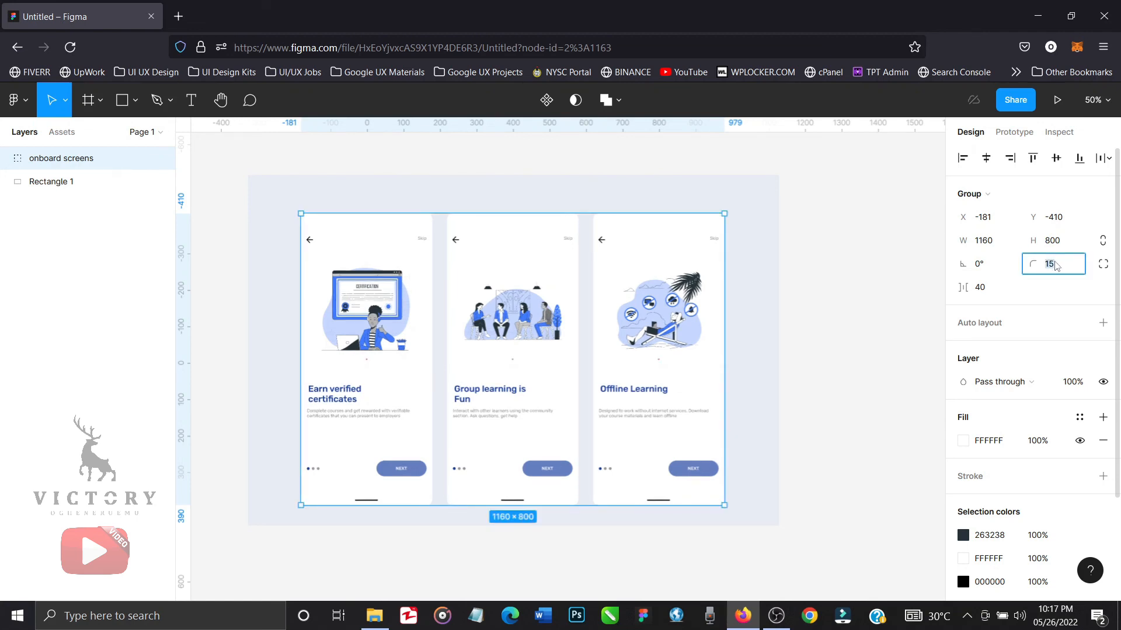
{"action": "key", "text": "Return"}
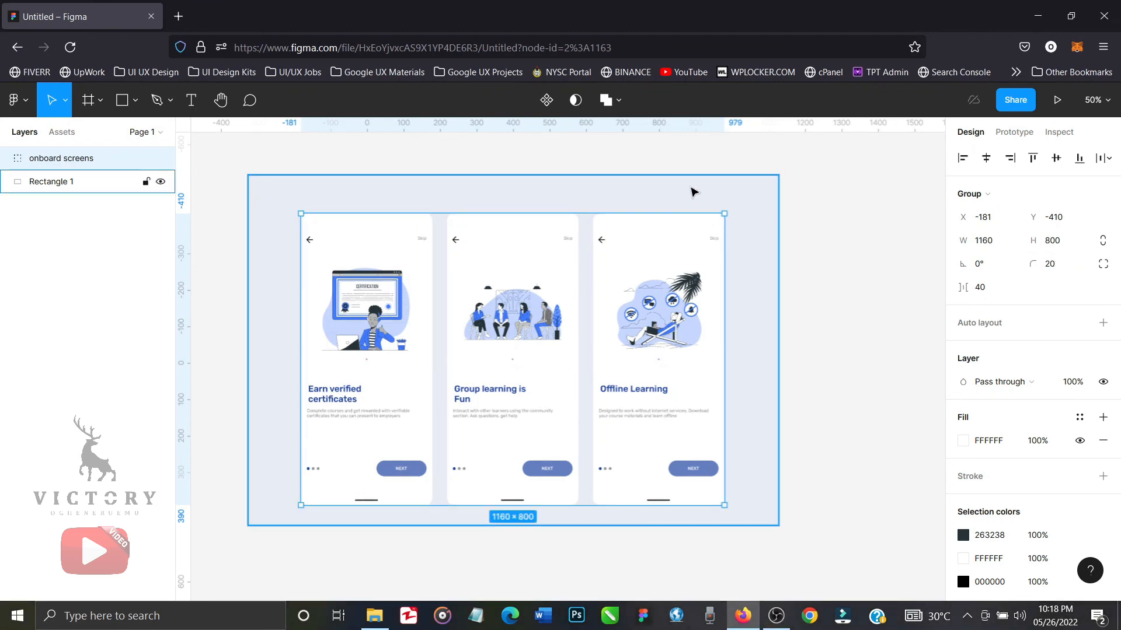
Centre the onboard screens group horizontally and vertically on the backdrop rectangle.
{"action": "left_click", "coordinate": [693, 191], "text": "shift"}
{"action": "key", "text": "ctrl+z"}
{"action": "left_click", "coordinate": [690, 208], "text": "shift"}
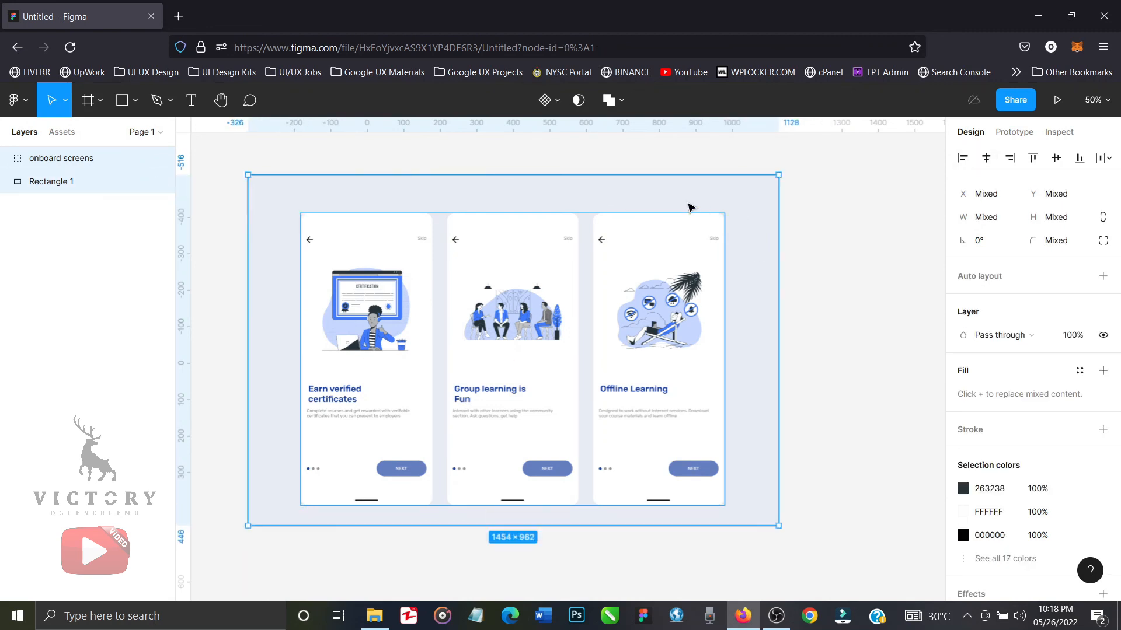
{"action": "left_click", "coordinate": [986, 161]}
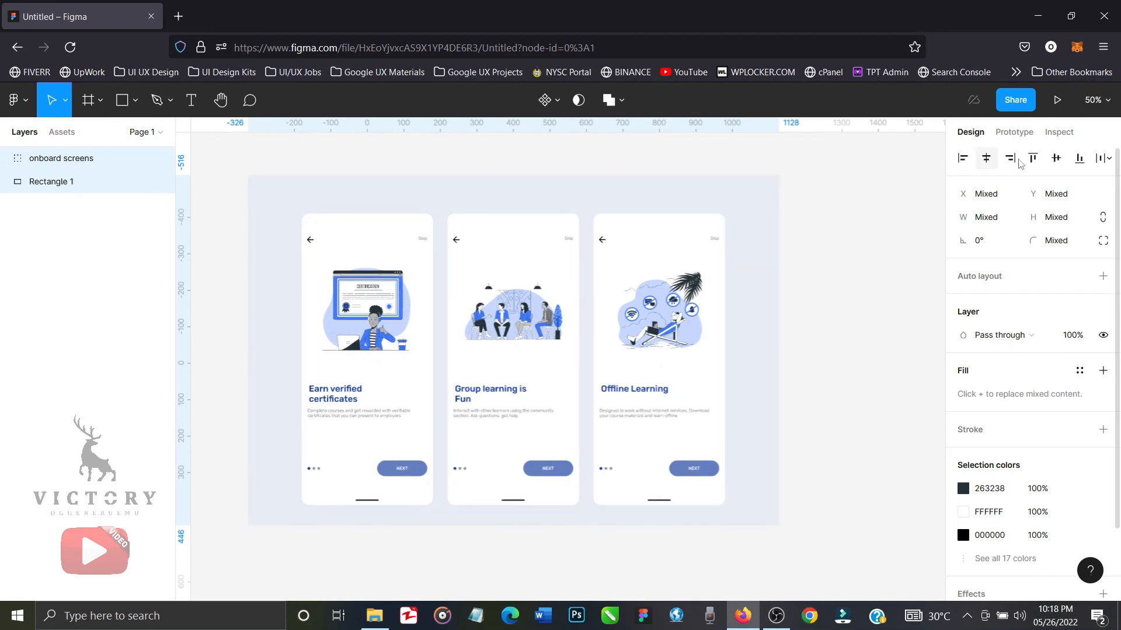
{"action": "left_click", "coordinate": [1056, 161]}
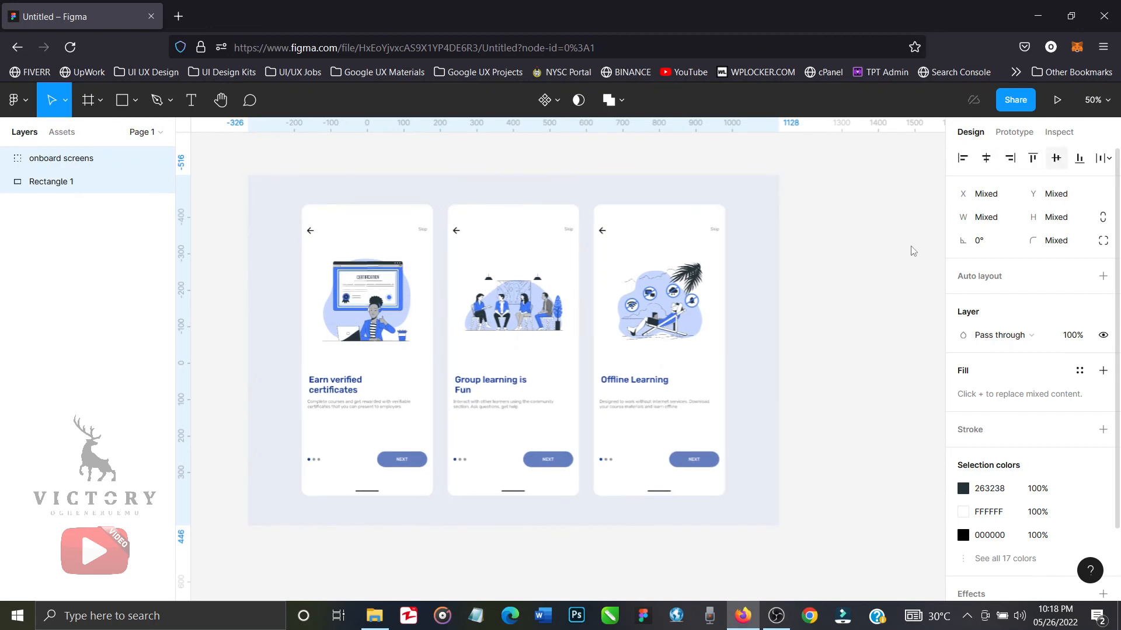
{"action": "left_click", "coordinate": [850, 322]}
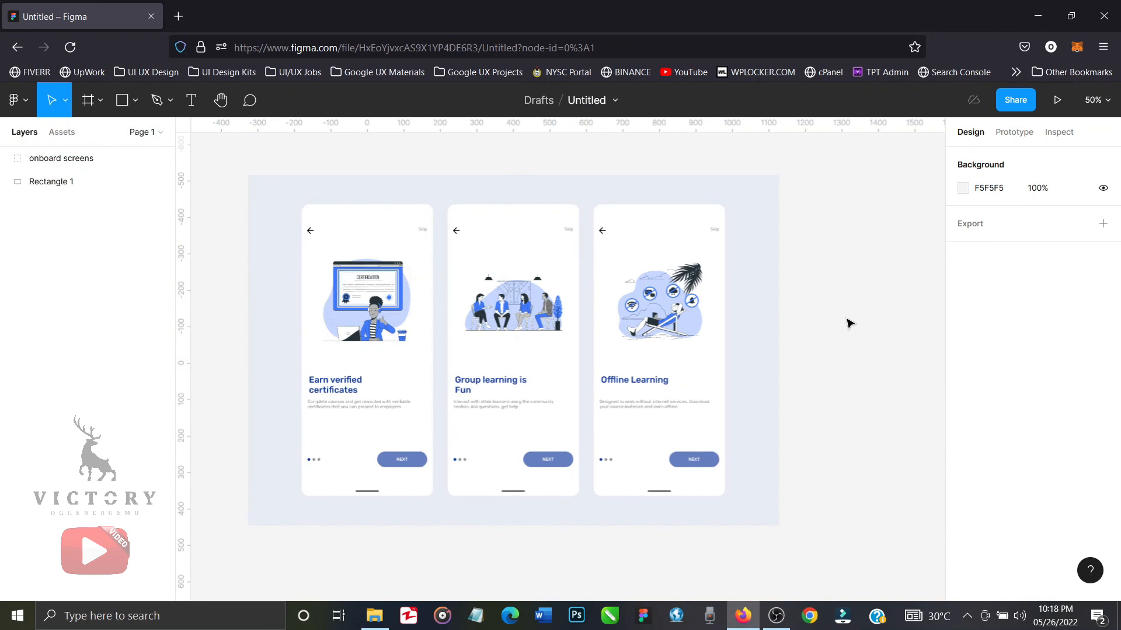
Change the button label in onboard 3 from NEXT to START.
{"action": "double_click", "coordinate": [700, 463]}
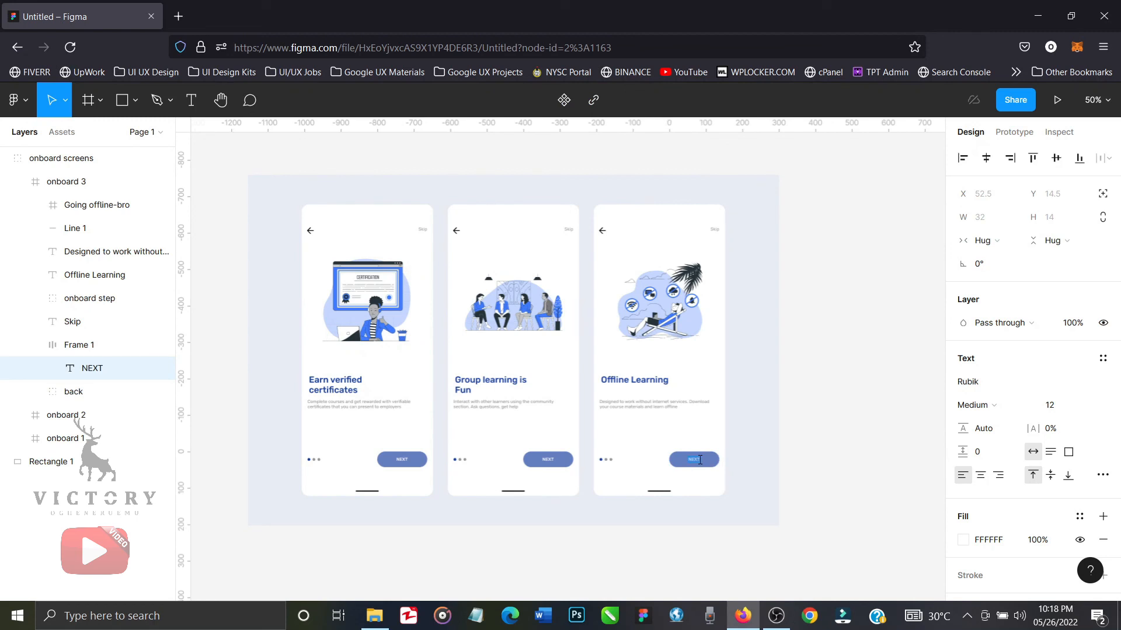
{"action": "type", "text": "START"}
{"action": "key", "text": "Escape"}
{"action": "left_click", "coordinate": [828, 481]}
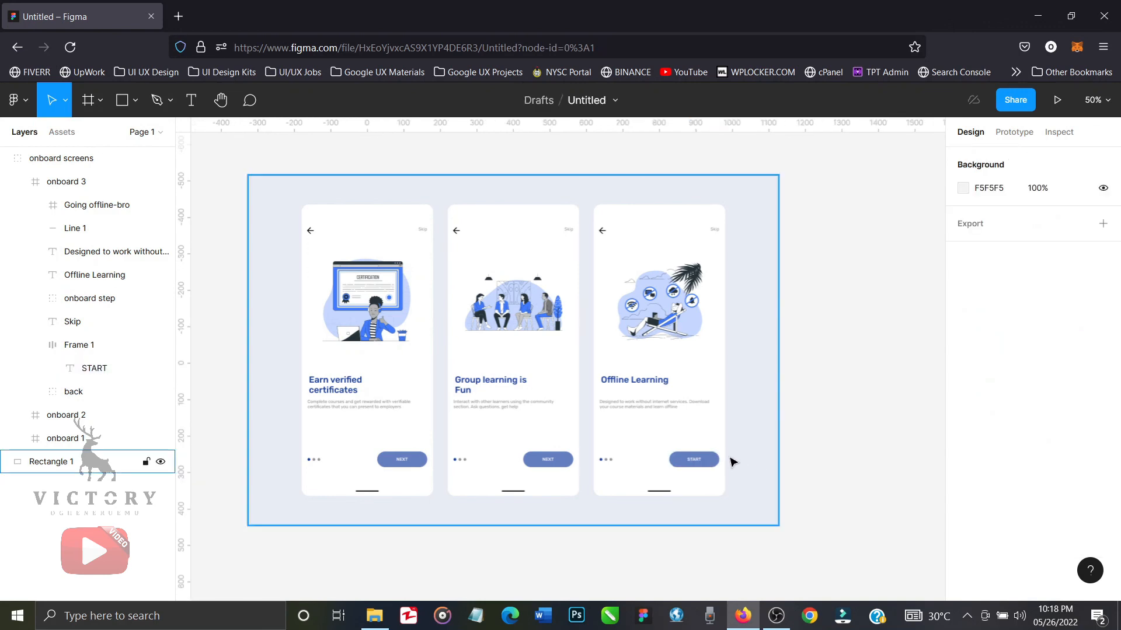
Set the fill opacity of the START button in onboard 3 to 100%.
{"action": "left_click", "coordinate": [721, 461]}
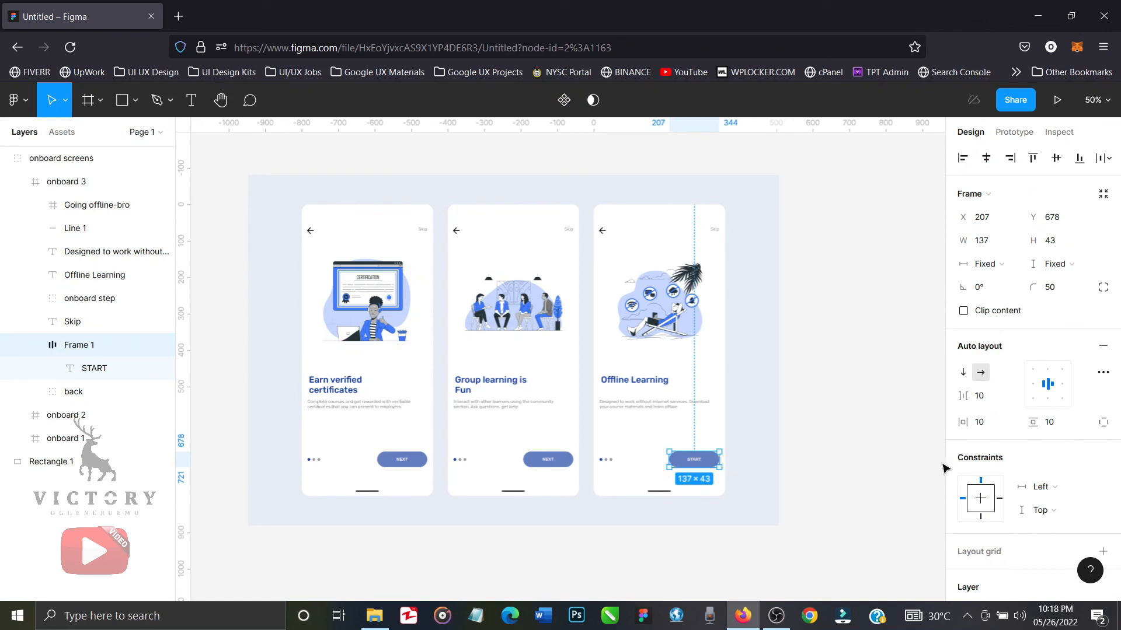
{"action": "scroll", "coordinate": [986, 473], "scroll_direction": "down", "scroll_amount": 4}
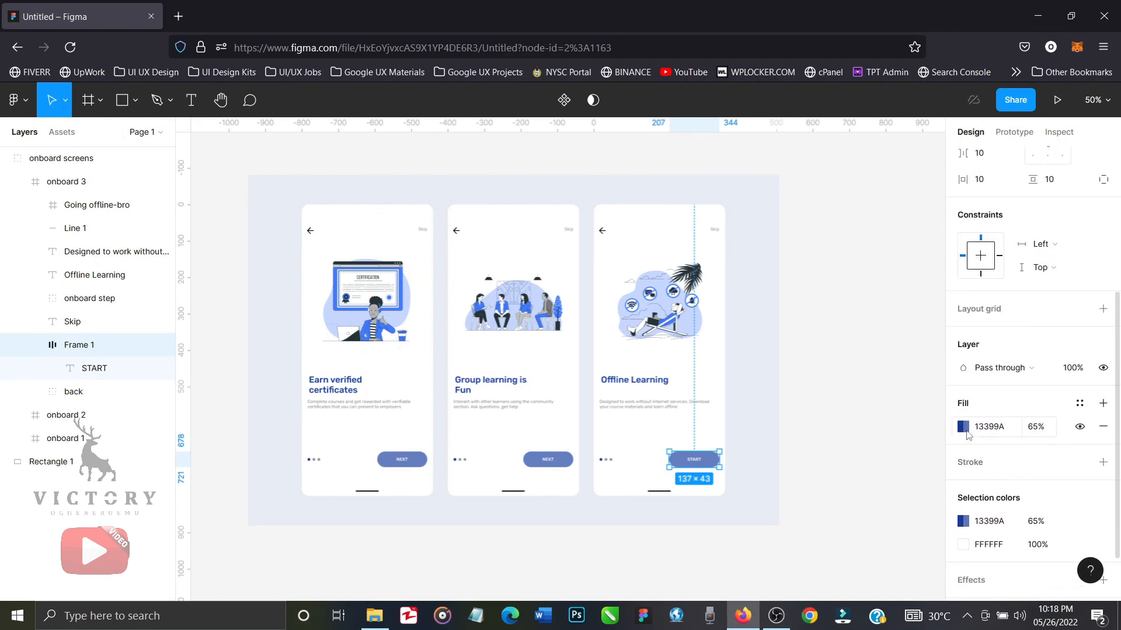
{"action": "left_click", "coordinate": [1039, 430]}
{"action": "type", "text": "100"}
{"action": "key", "text": "Return"}
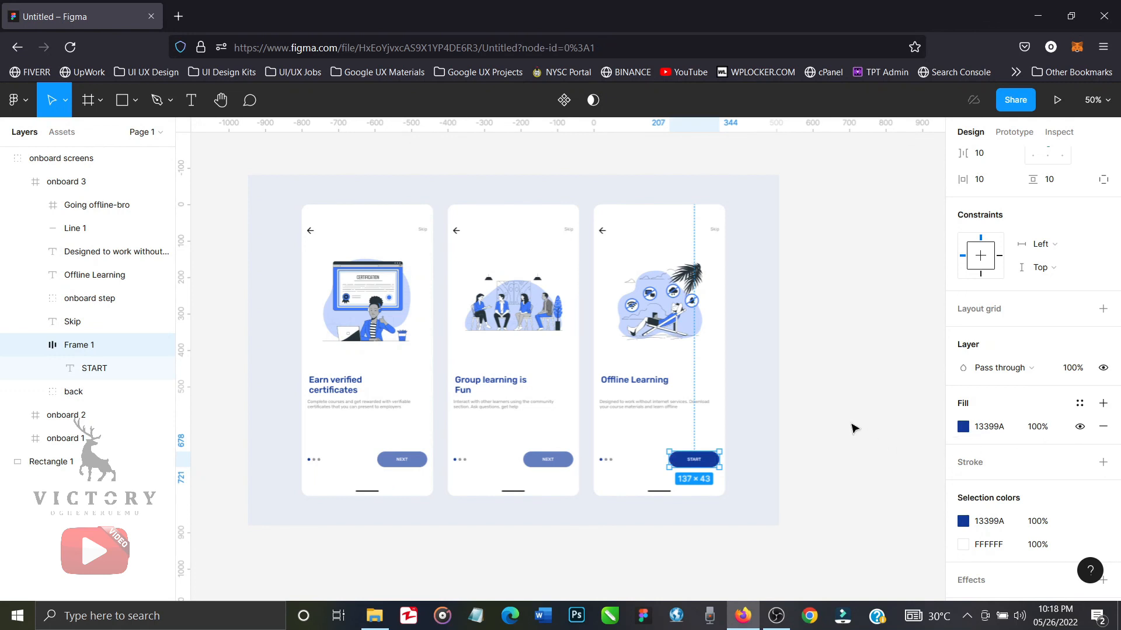
{"action": "left_click", "coordinate": [852, 429]}
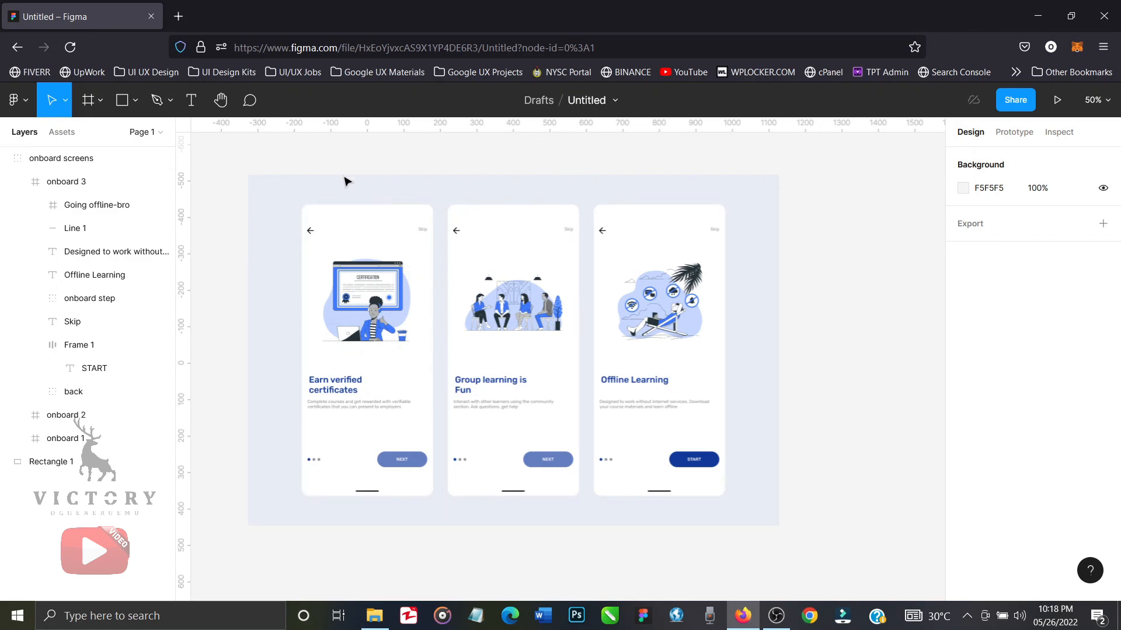
Group the onboard screens group together with the pale blue backdrop rectangle.
{"action": "left_click", "coordinate": [326, 203]}
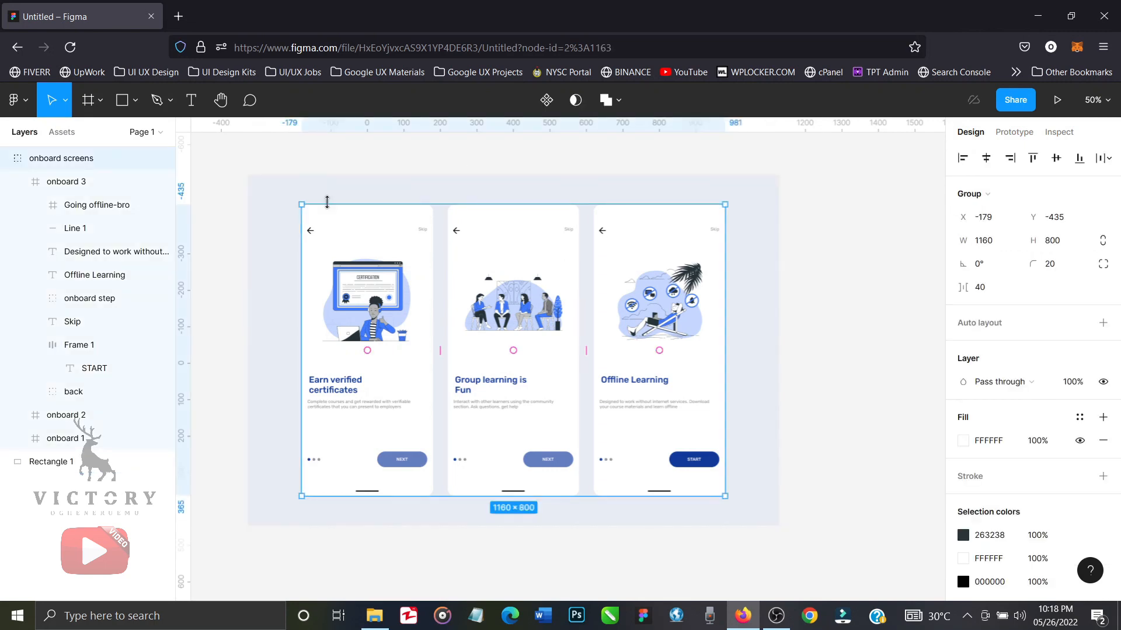
{"action": "left_click", "coordinate": [294, 195], "text": "shift"}
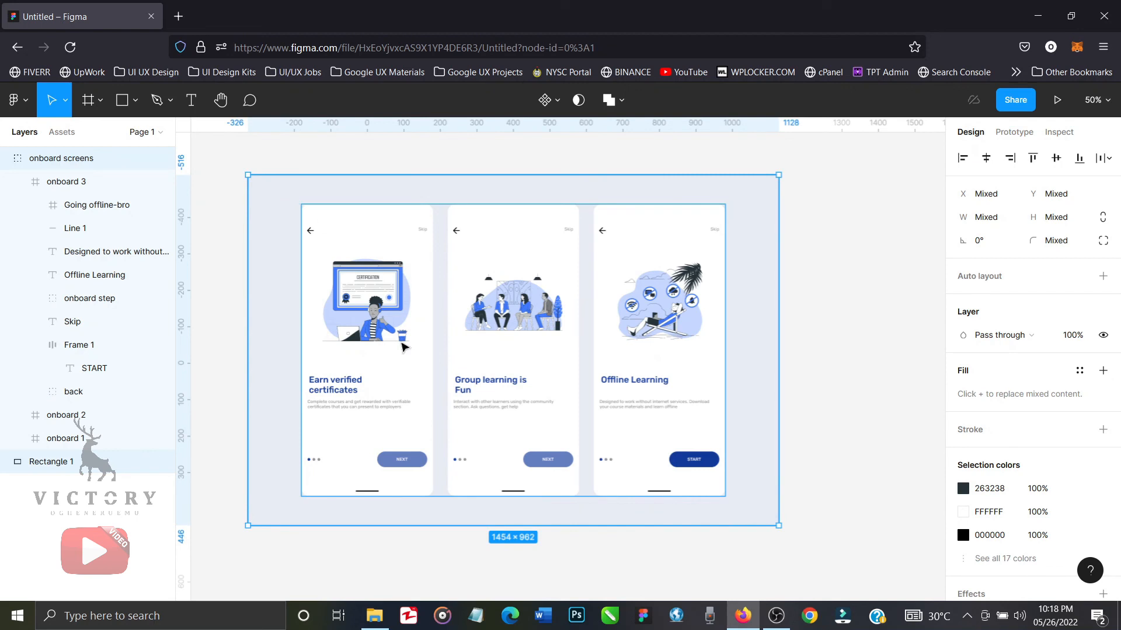
{"action": "key", "text": "ctrl+g"}
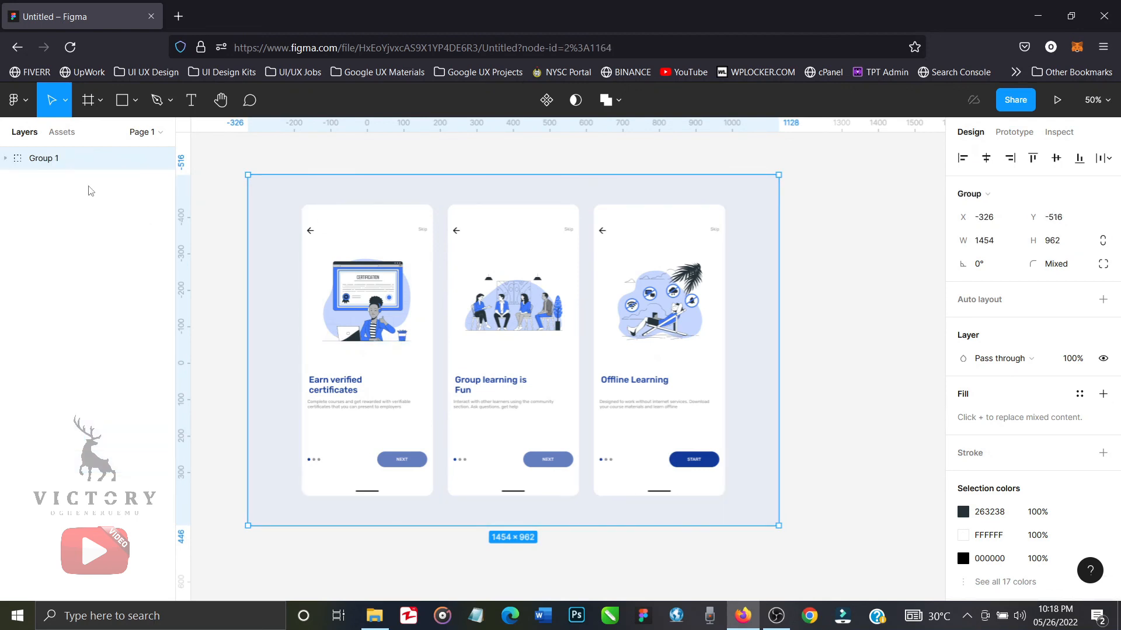
Rename the new group containing the screens and backdrop as "export file".
{"action": "double_click", "coordinate": [56, 164]}
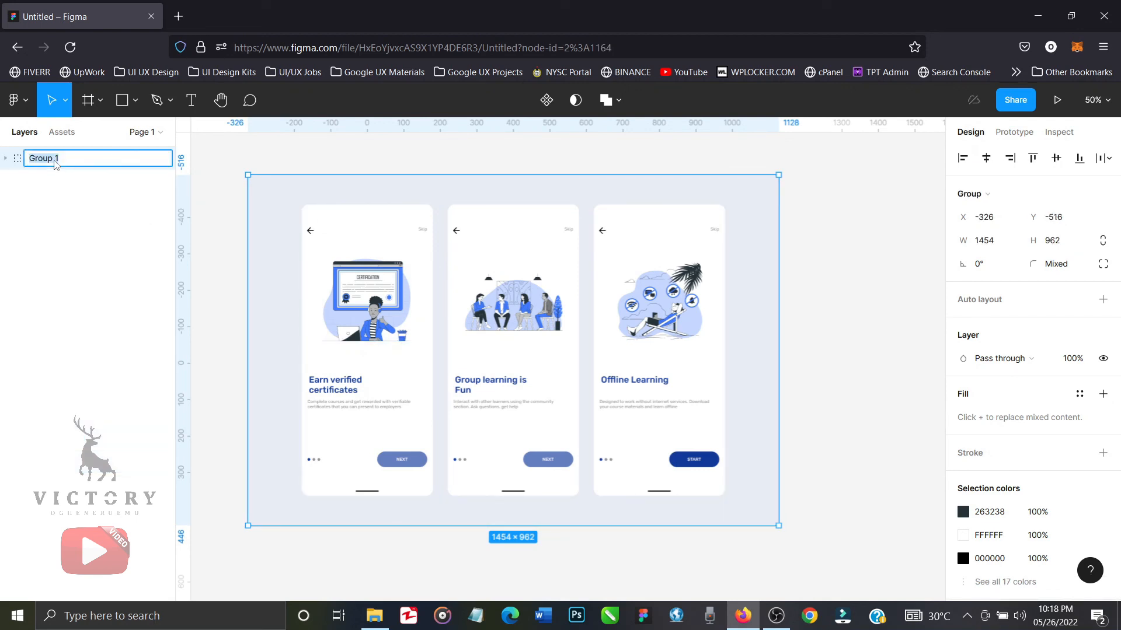
{"action": "type", "text": "onb"}
{"action": "key", "text": "BackSpace"}
{"action": "key", "text": "BackSpace"}
{"action": "key", "text": "BackSpace"}
{"action": "key", "text": "BackSpace"}
{"action": "key", "text": "BackSpace"}
{"action": "type", "text": "s"}
{"action": "key", "text": "BackSpace"}
{"action": "type", "text": "export"}
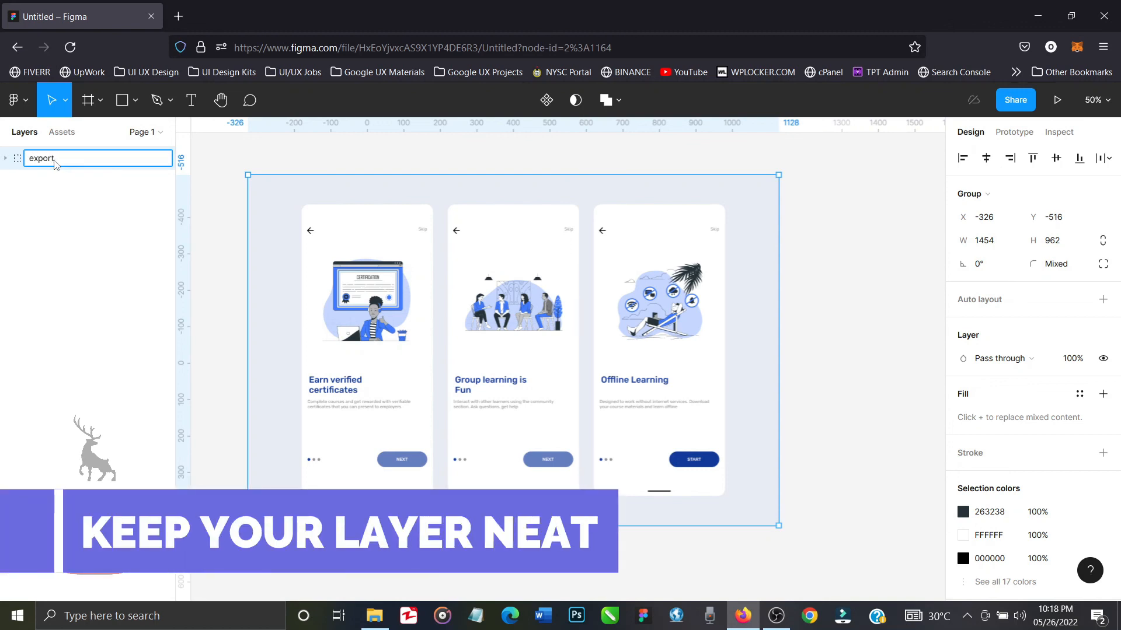
{"action": "type", "text": " file"}
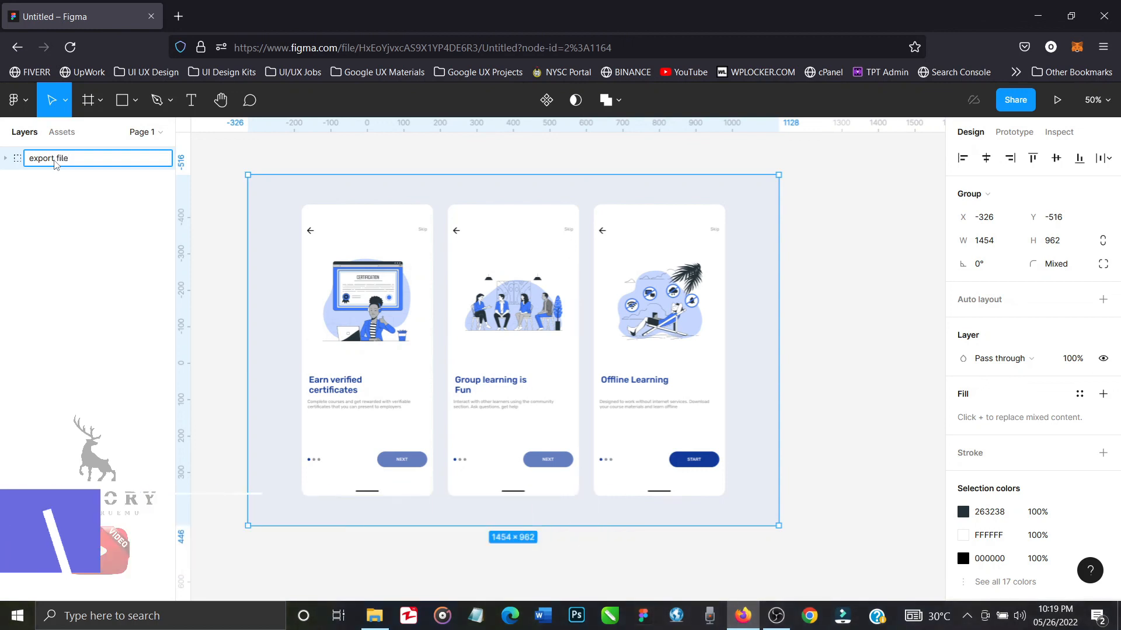
{"action": "key", "text": "Return"}
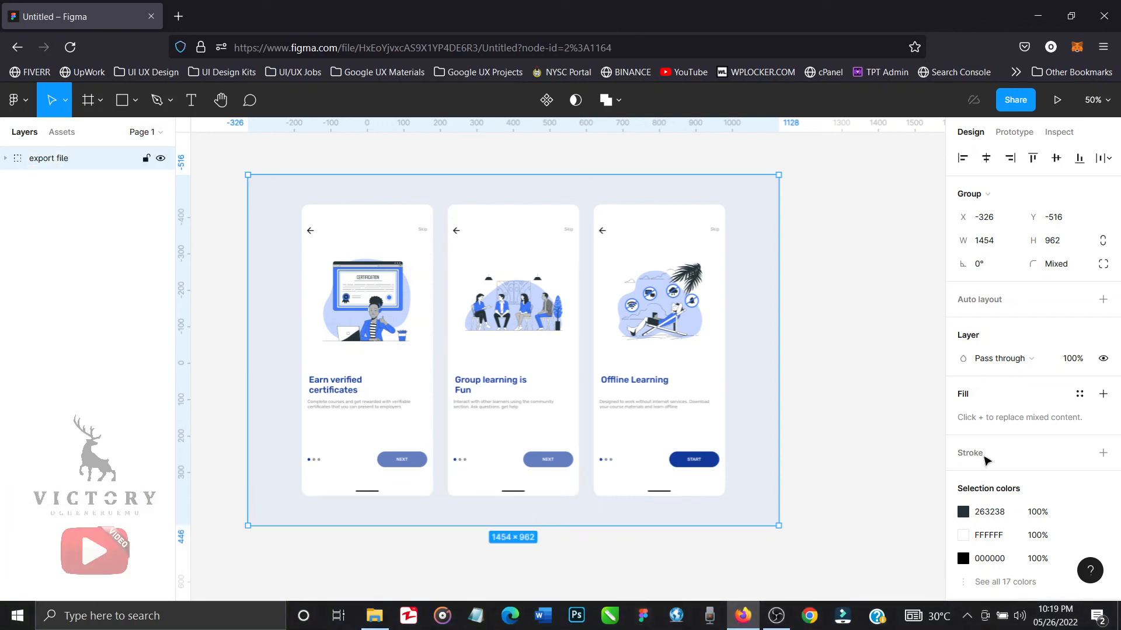
Add an export setting to the export file group at 2x scale in JPG format and export it.
{"action": "scroll", "coordinate": [984, 456], "scroll_direction": "down", "scroll_amount": 1}
{"action": "scroll", "coordinate": [984, 461], "scroll_direction": "down", "scroll_amount": 1}
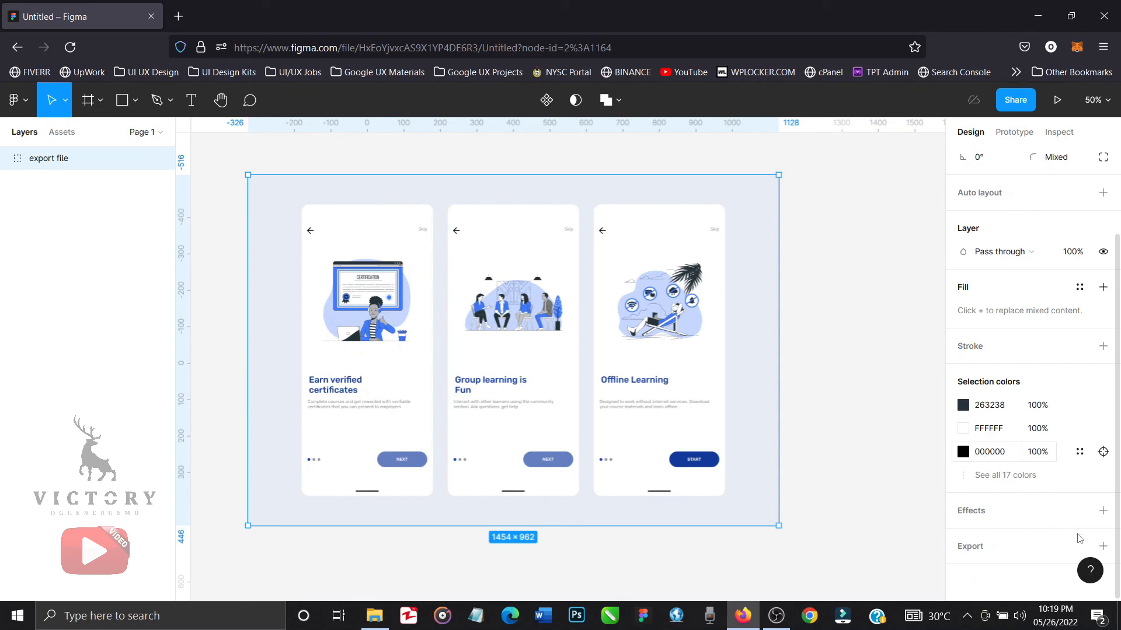
{"action": "left_click", "coordinate": [1101, 545]}
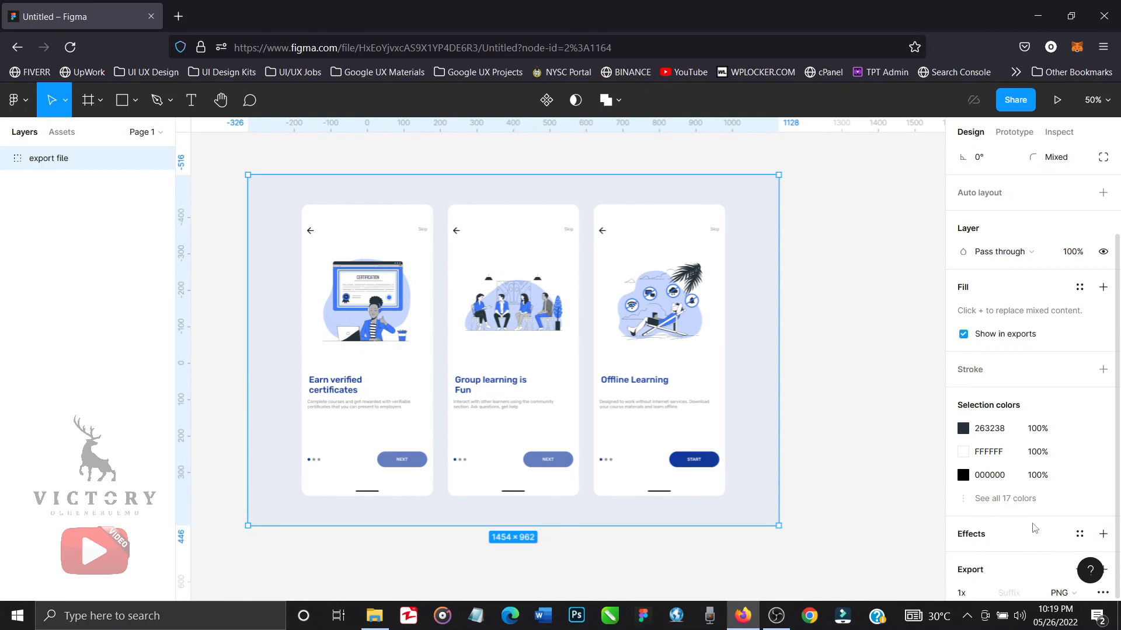
{"action": "scroll", "coordinate": [1063, 531], "scroll_direction": "down", "scroll_amount": 2}
{"action": "left_click", "coordinate": [986, 488]}
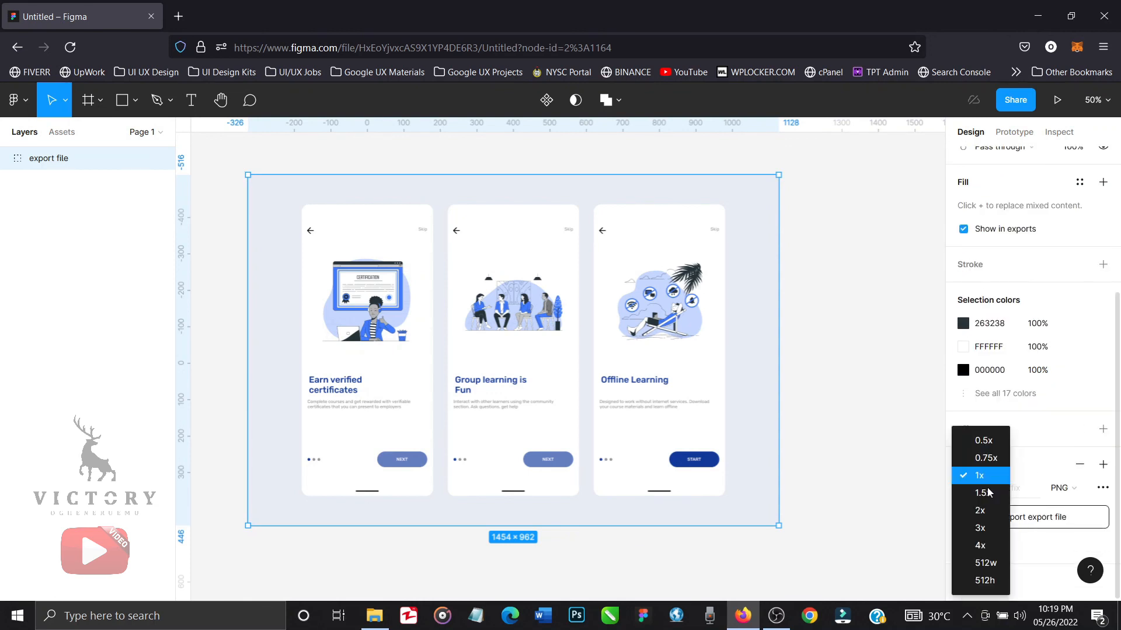
{"action": "left_click", "coordinate": [989, 511]}
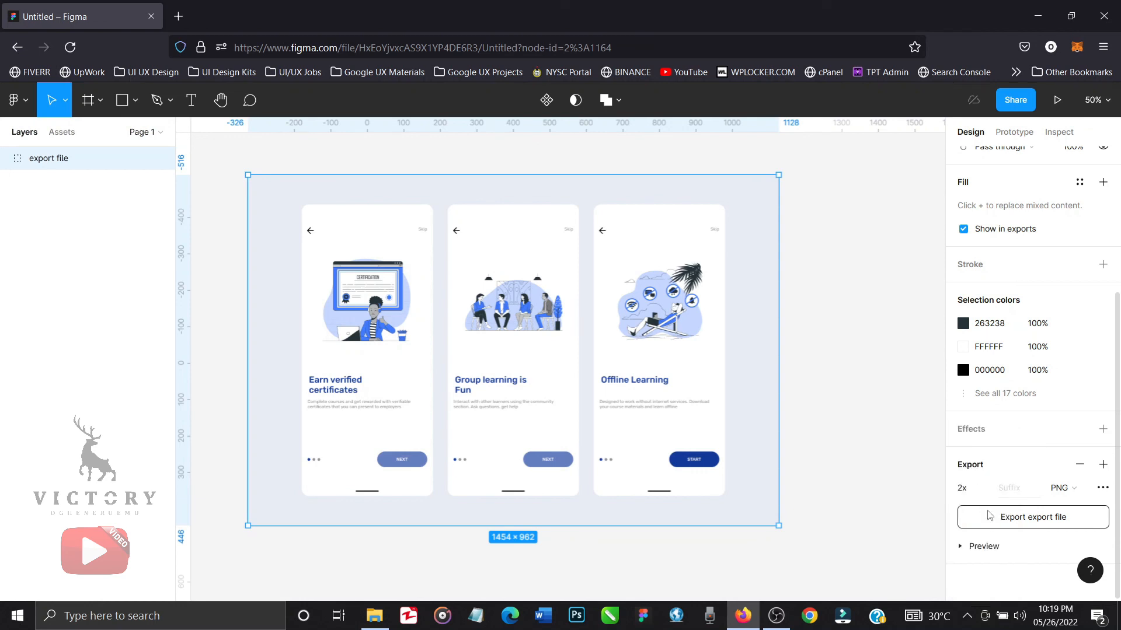
{"action": "left_click", "coordinate": [1084, 498]}
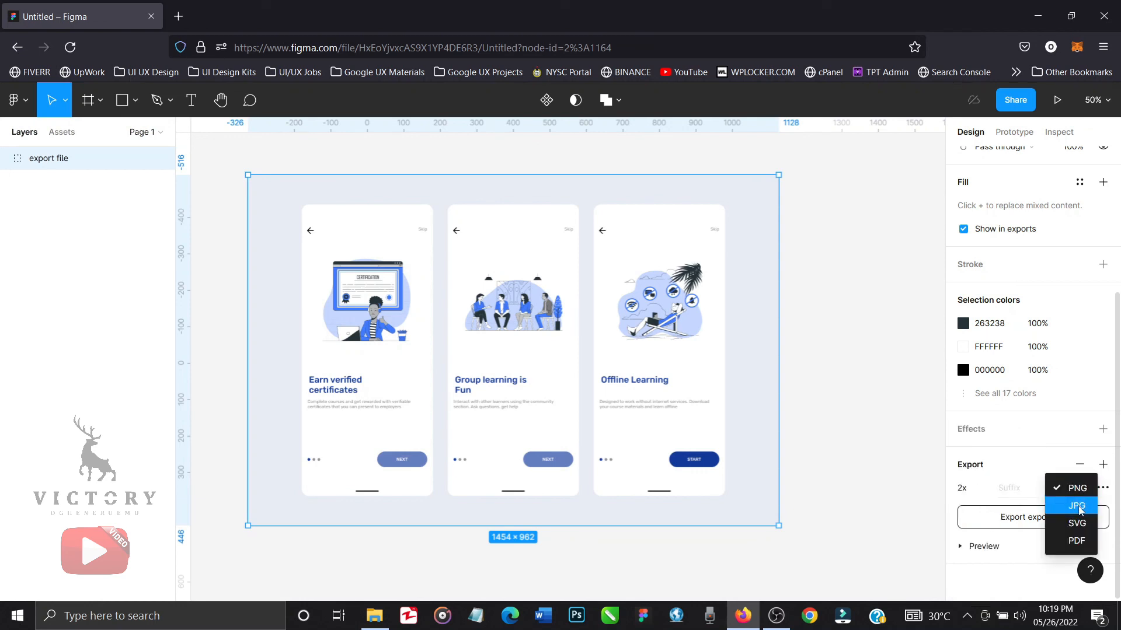
{"action": "left_click", "coordinate": [1080, 510]}
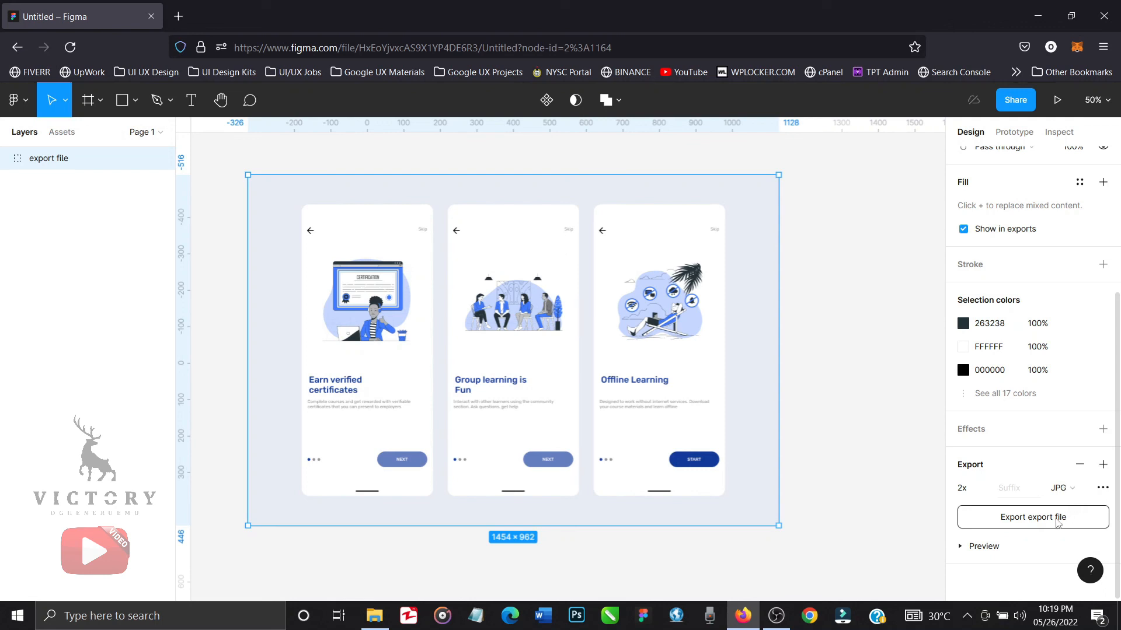
{"action": "left_click", "coordinate": [1057, 523]}
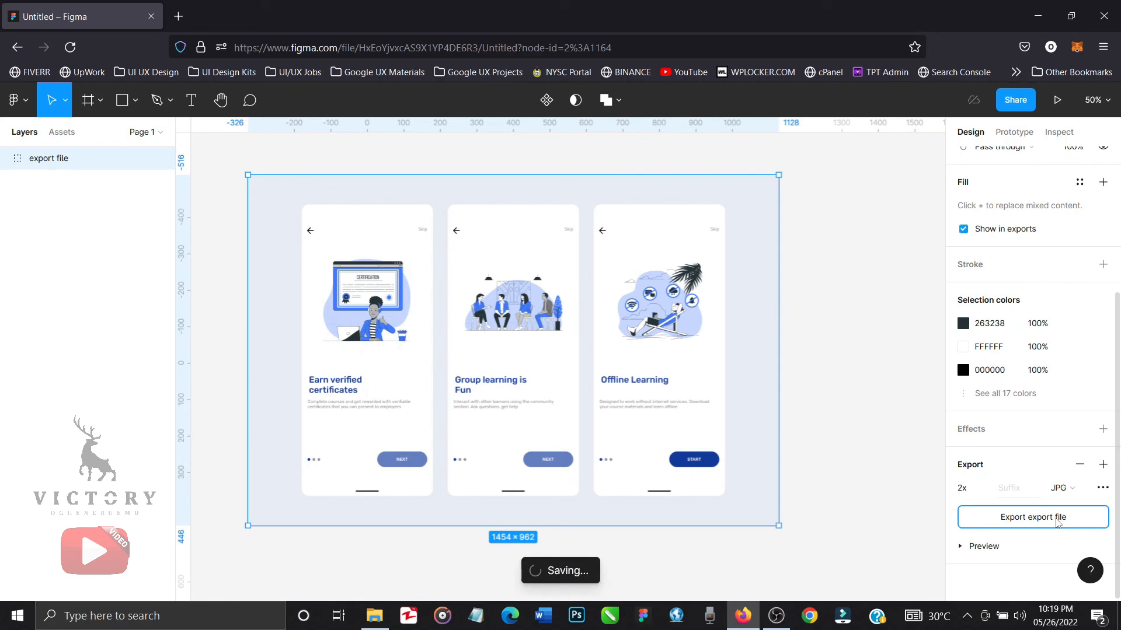